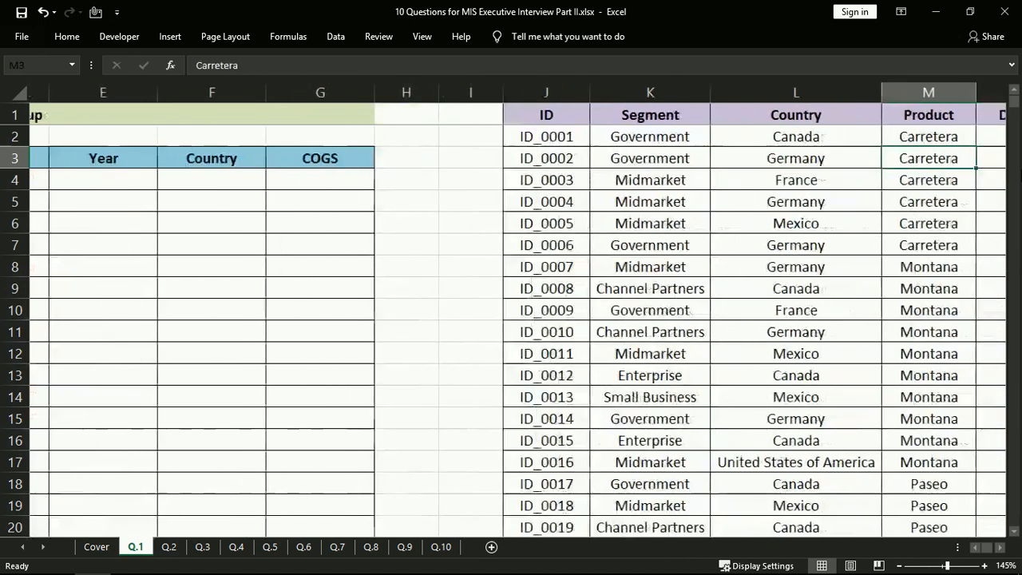
Examine the source table's column headers in row 1, starting from ID and moving across to the later fields.
key(Left)
key(Left)
key(Left)
key(Left)
key(Left)
key(Left)
key(Up)
key(Right)
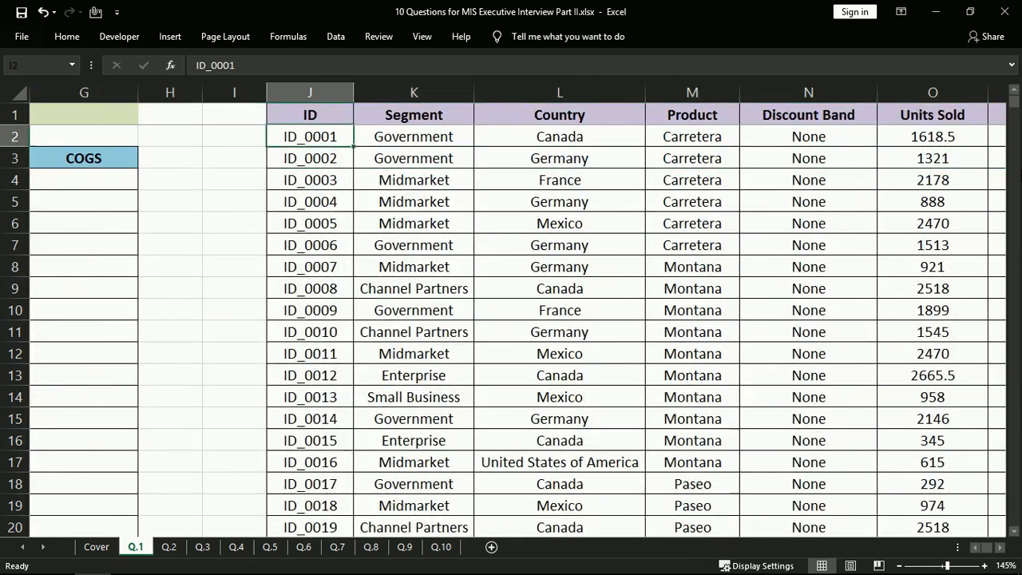
key(Up)
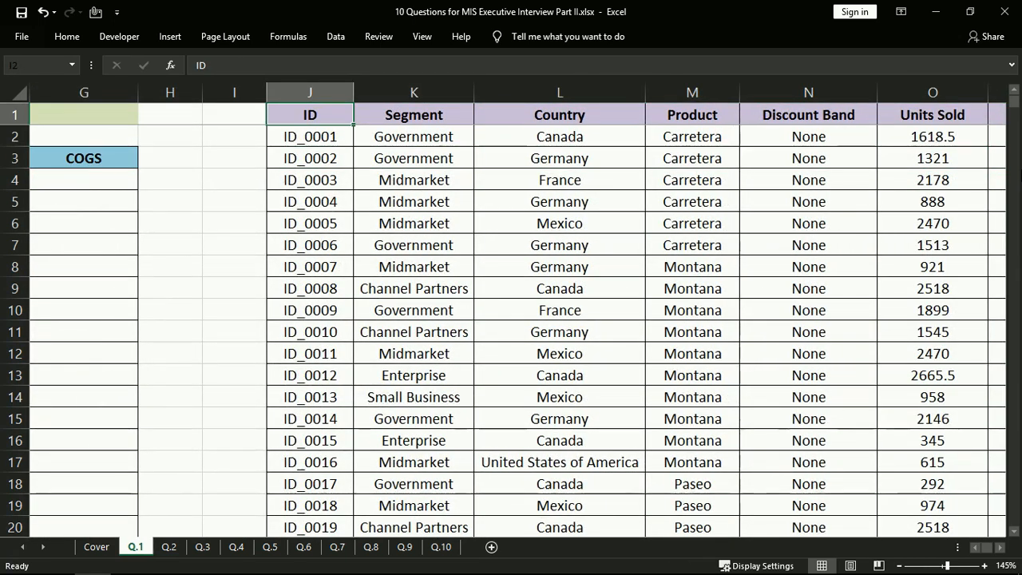
key(Right)
key(Right)
key(Right)
key(Right)
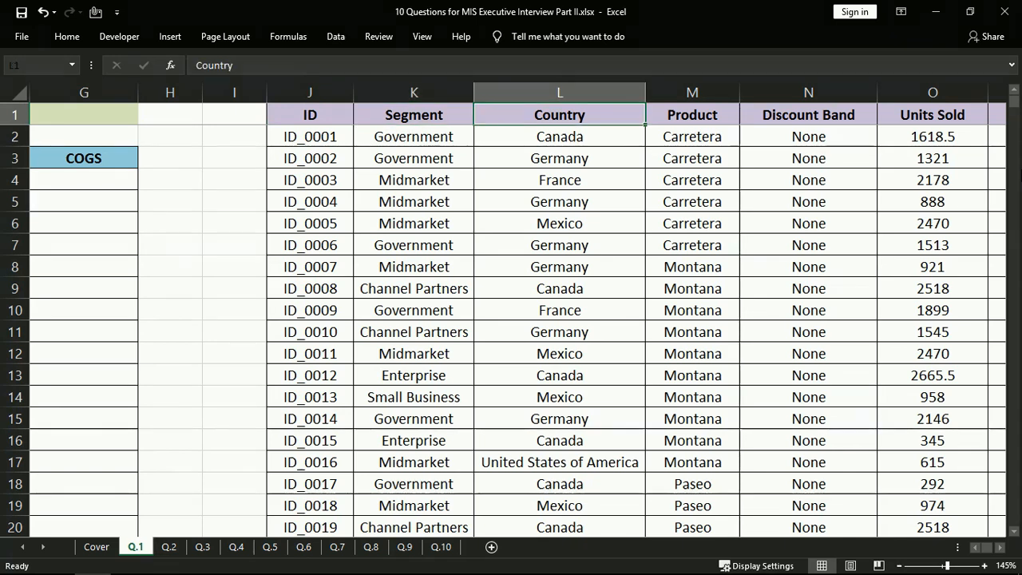
key(Right)
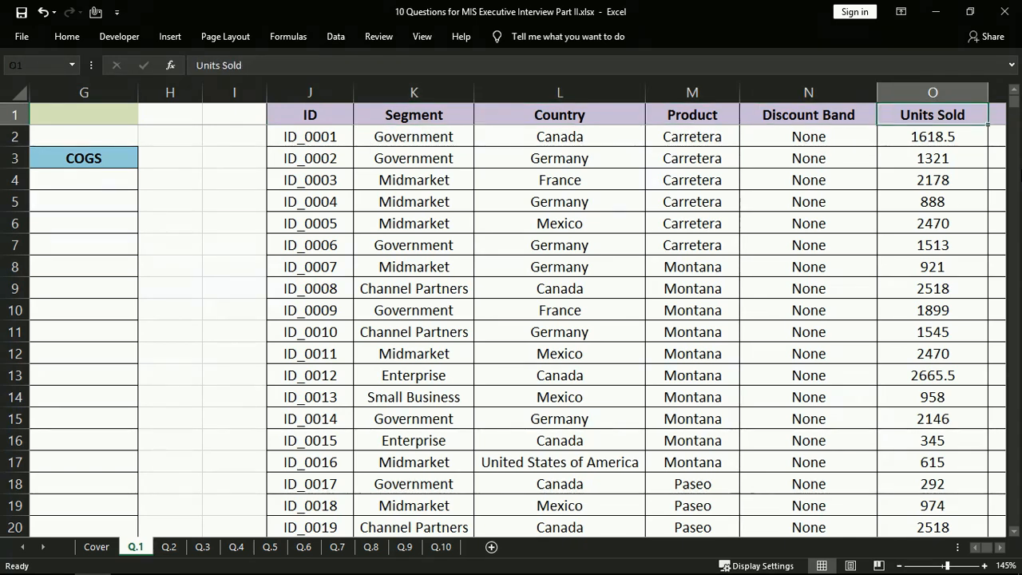
key(Right)
key(Right)
key(Left)
key(Right)
key(Right)
key(Right)
key(Right)
key(Right)
key(Right)
Examine the results table's headers in row 3, from Product through COGS, and its empty first row.
key(Left)
key(Left)
key(Left)
key(Left)
key(Left)
key(Left)
key(Left)
key(Left)
key(Left)
key(Left)
key(Left)
key(Left)
key(Left)
key(Left)
key(Left)
key(Down)
key(Down)
key(Right)
key(Right)
key(Left)
key(Left)
key(Left)
key(Left)
key(Left)
key(Left)
key(Left)
key(Left)
key(Right)
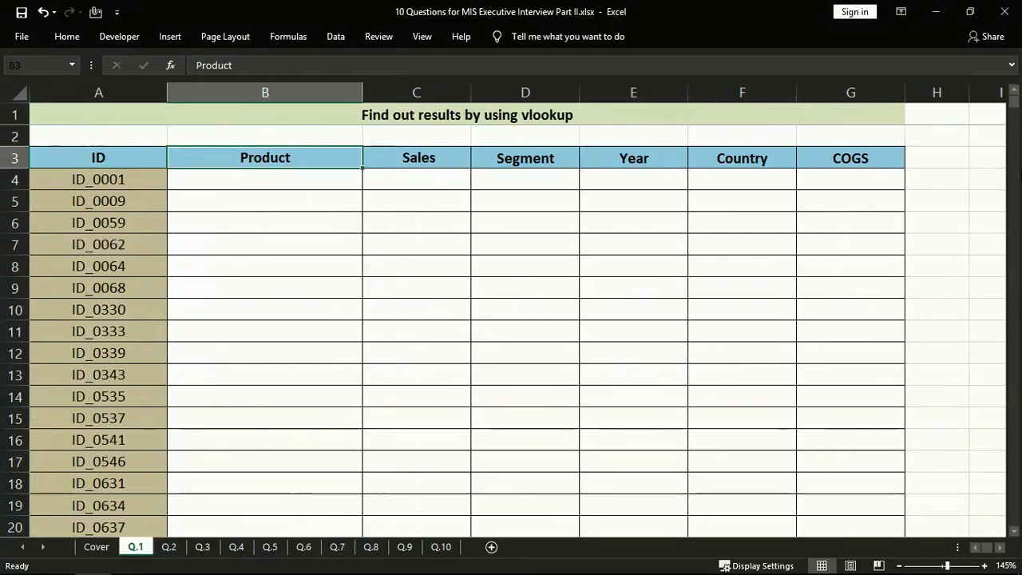
key(Right)
key(Right)
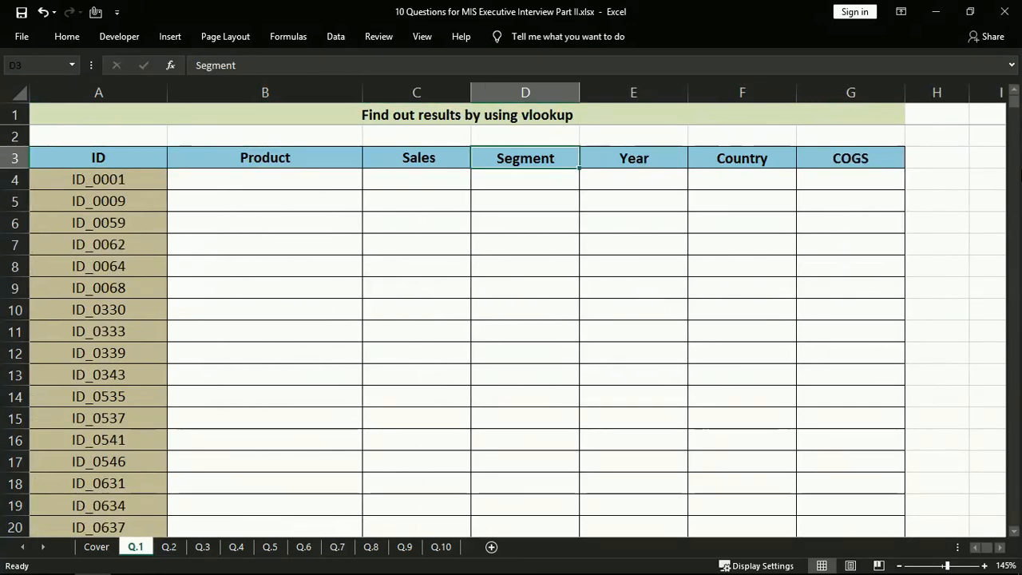
key(Right)
key(Right)
key(Right)
key(Down)
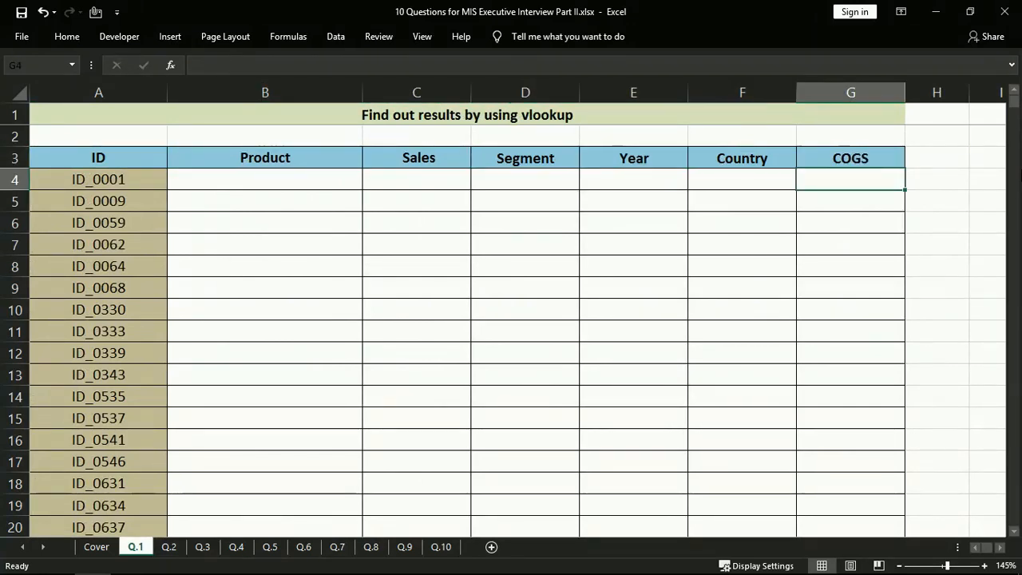
key(Left)
key(Left)
key(Left)
key(Left)
key(Left)
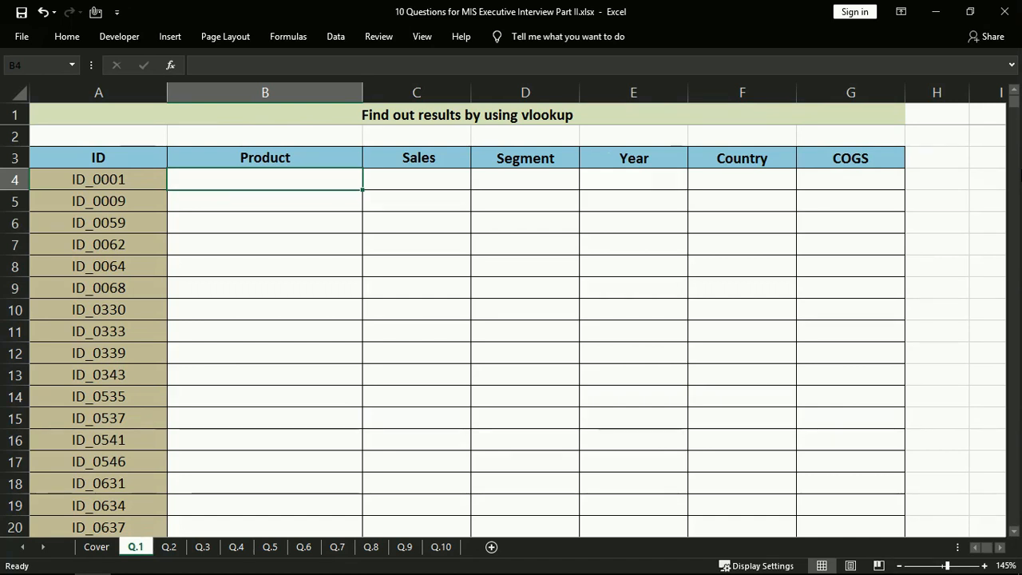
Compare the Product and Segment result headings with the source table's header row J1:Z1.
click(264, 158)
click(524, 158)
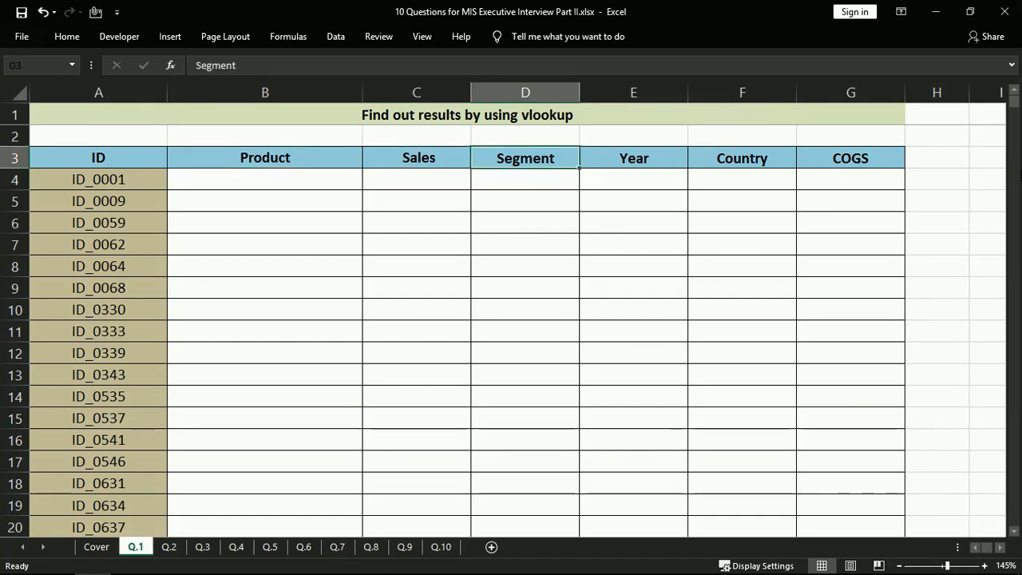
key(Right)
key(Right)
key(Right)
key(Right)
key(Right)
key(Up)
key(Up)
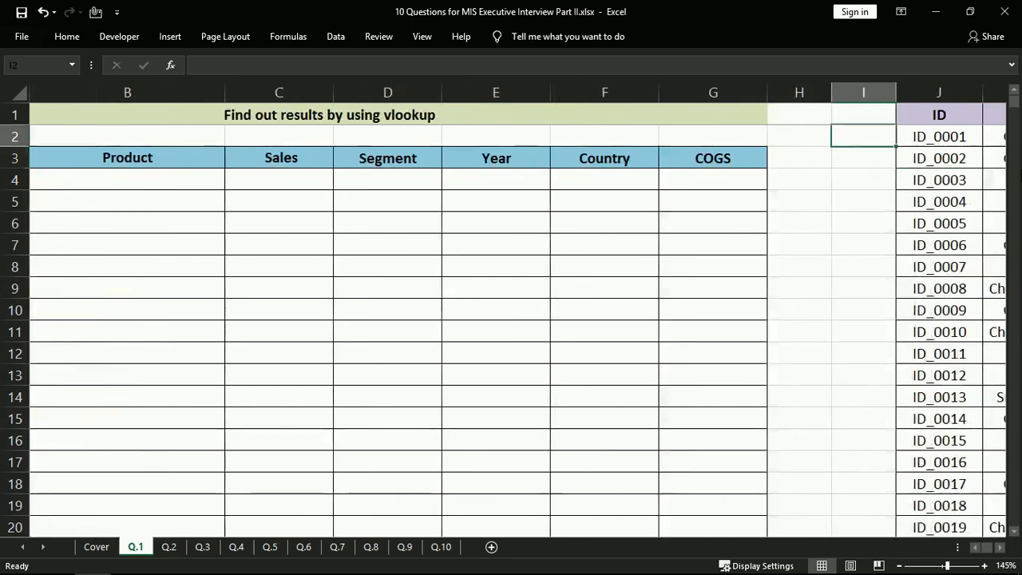
key(Right)
key(ctrl+Right)
key(Right)
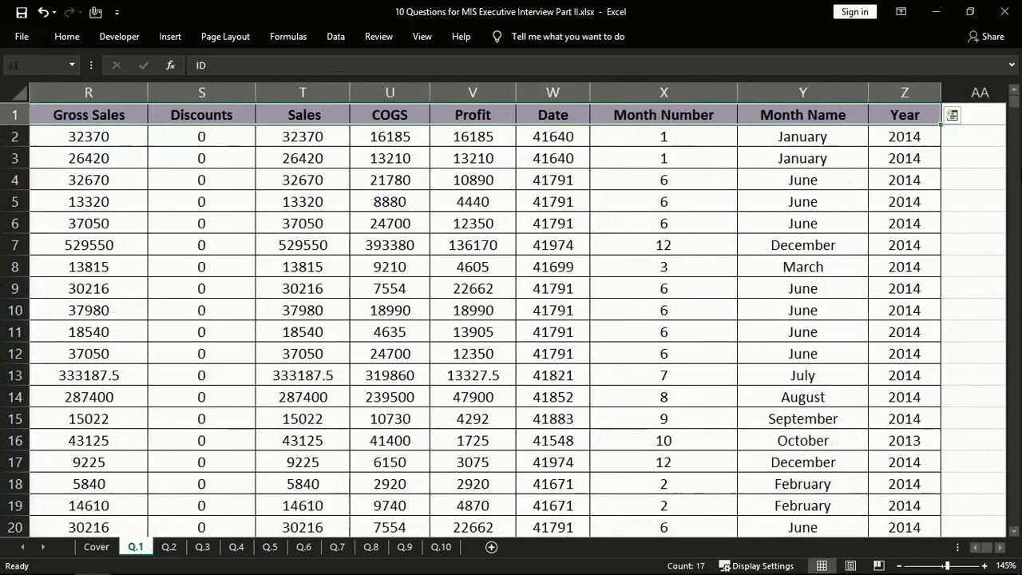
Recheck the order of the headings in the results table, finishing on the first Product cell, B4.
key(ctrl+Home)
key(Down)
key(Down)
key(Right)
key(Right)
key(Left)
key(Right)
key(Right)
key(Right)
key(Left)
key(Left)
key(Left)
key(Down)
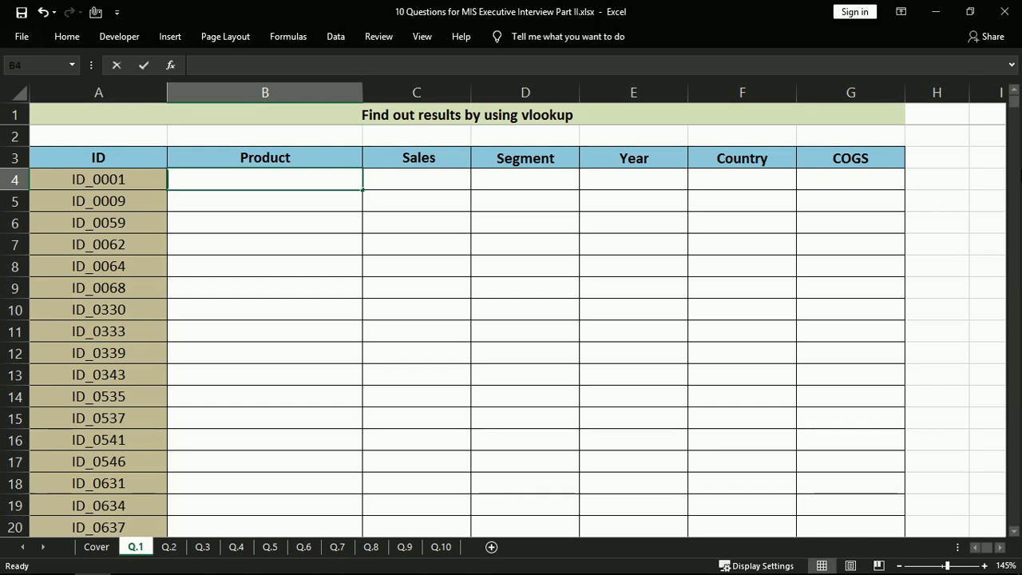
Start a VLOOKUP formula in cell B4 with the column-locked reference $A4 as its lookup value.
text(=VLOOKUP()
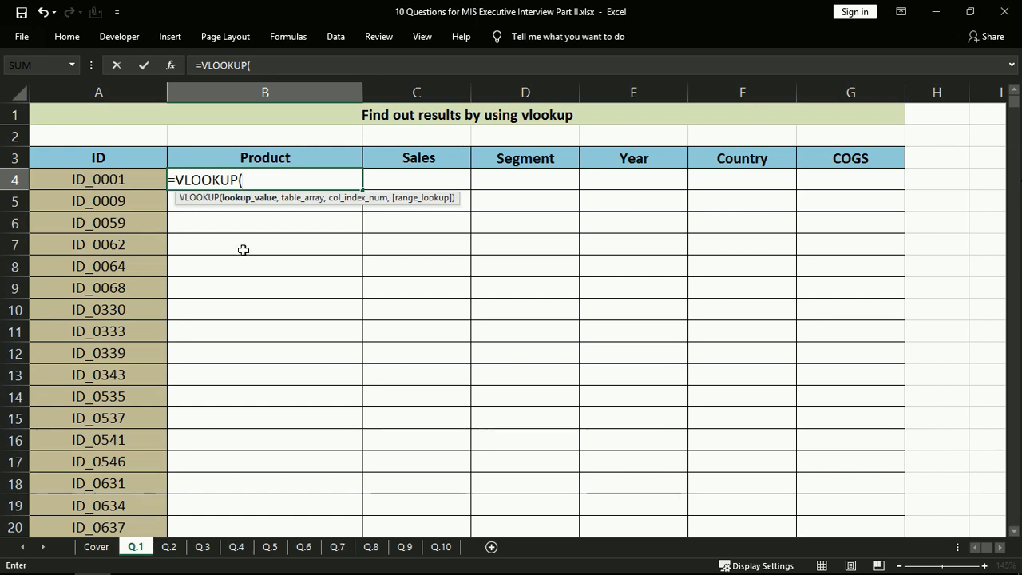
click(99, 179)
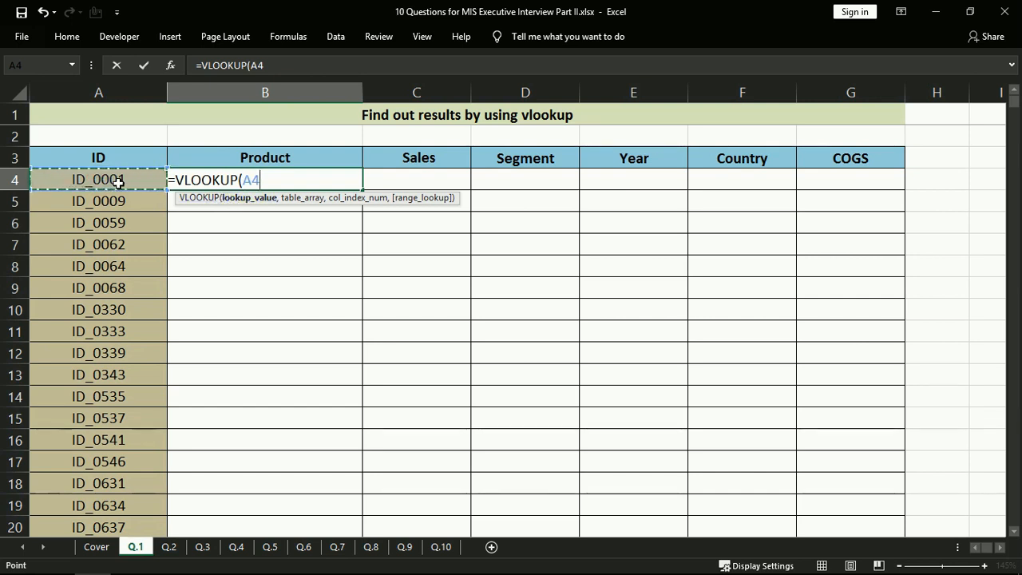
key(F4)
key(F4)
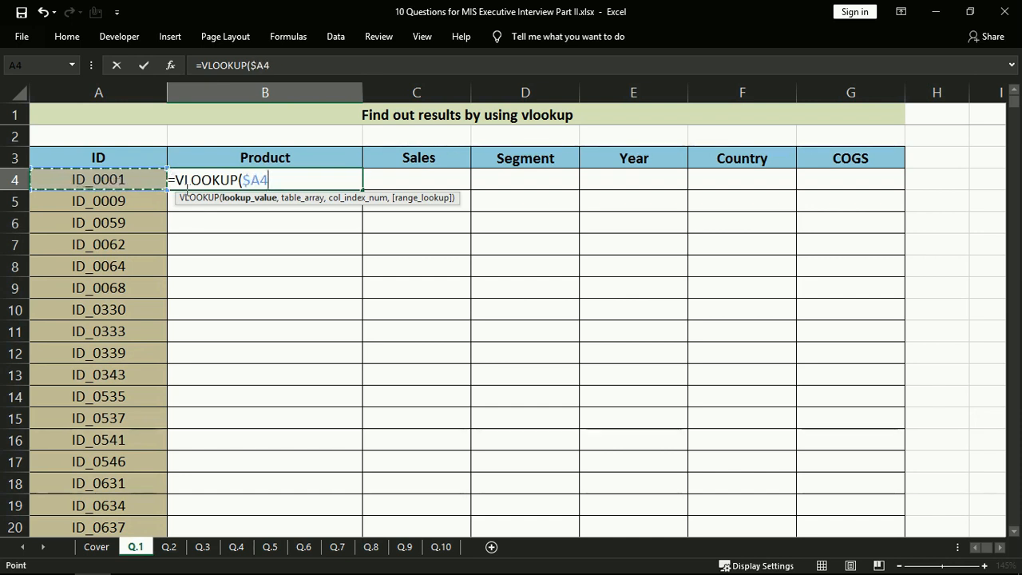
text(,)
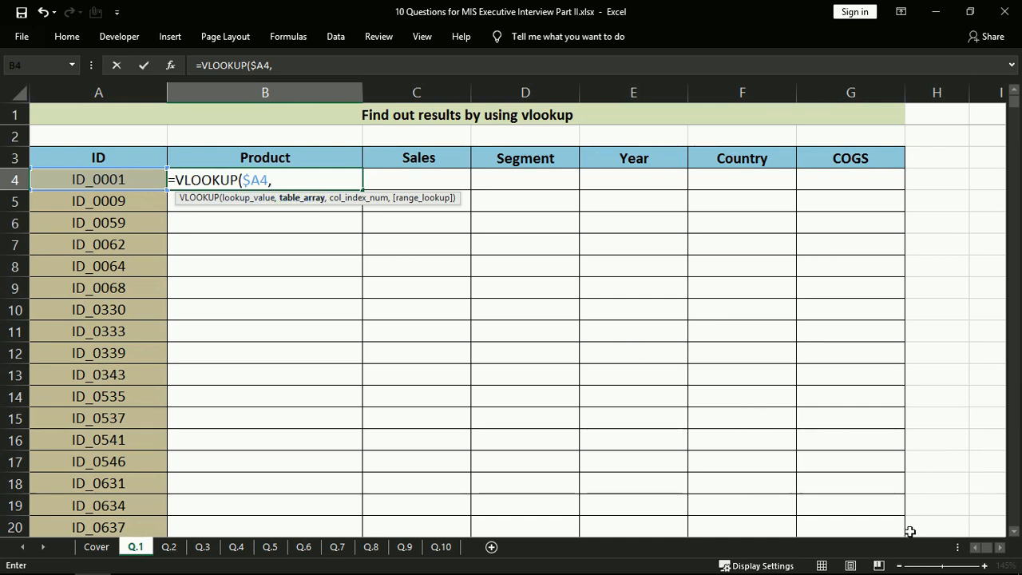
Set the VLOOKUP table array to the source table's entire columns as the absolute reference $J:$Z.
click(1000, 547)
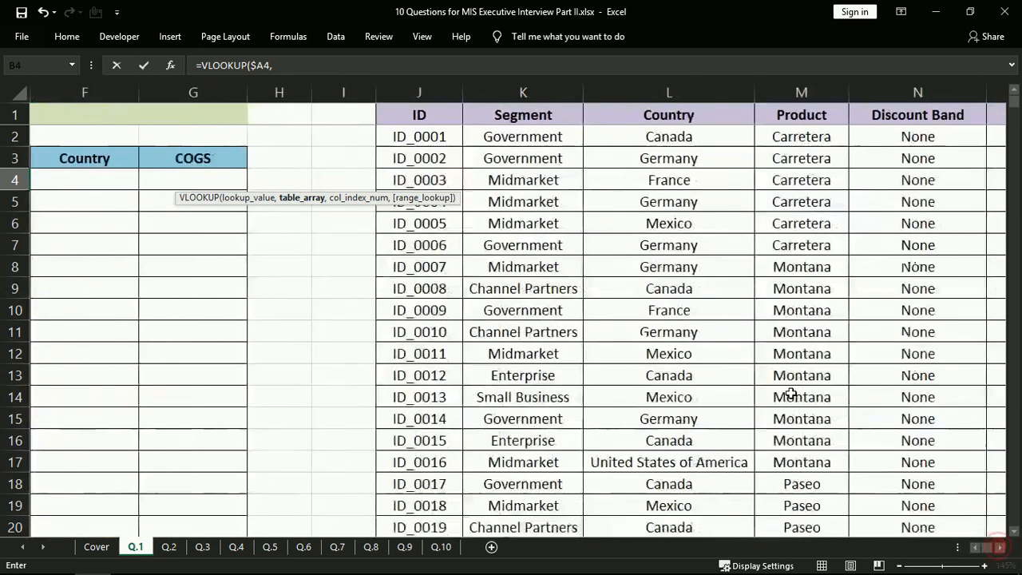
click(424, 105)
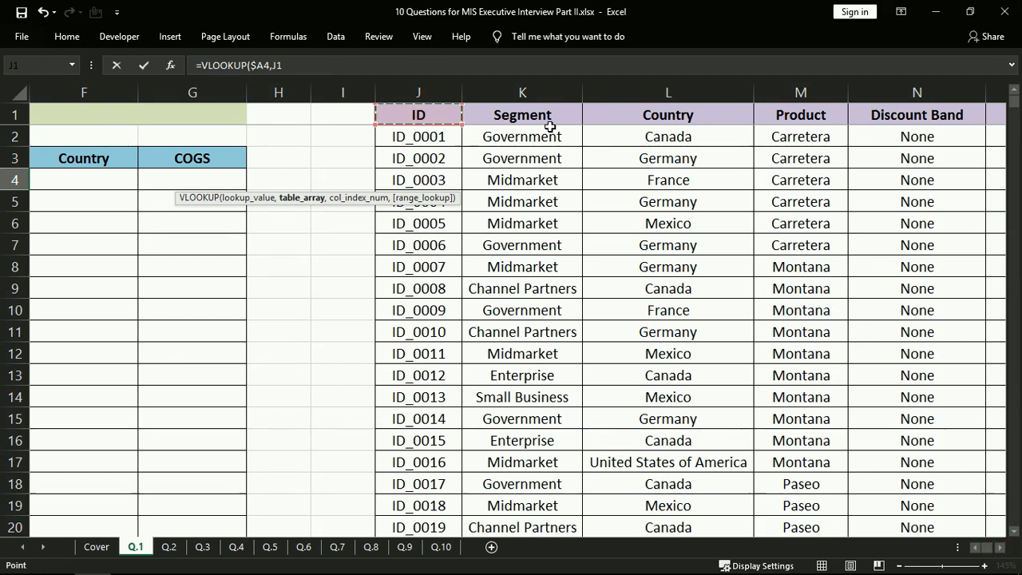
key(ctrl+shift+Right)
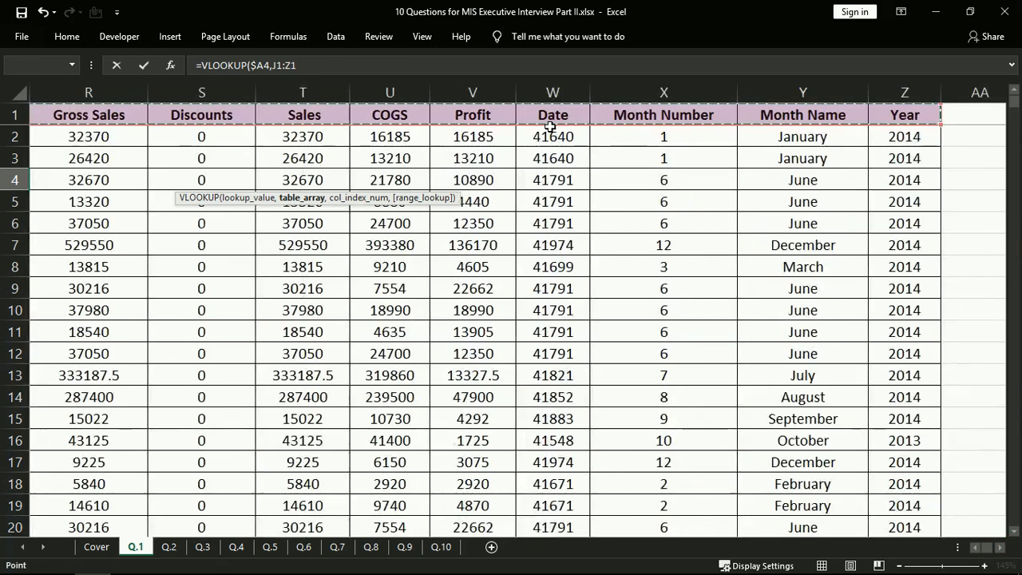
key(ctrl+space)
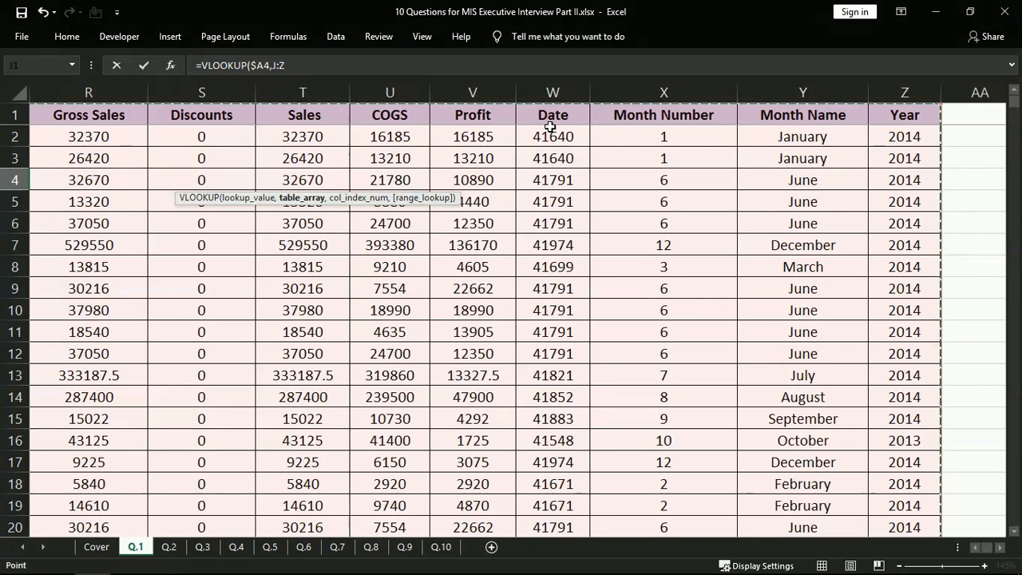
key(F4)
text(,)
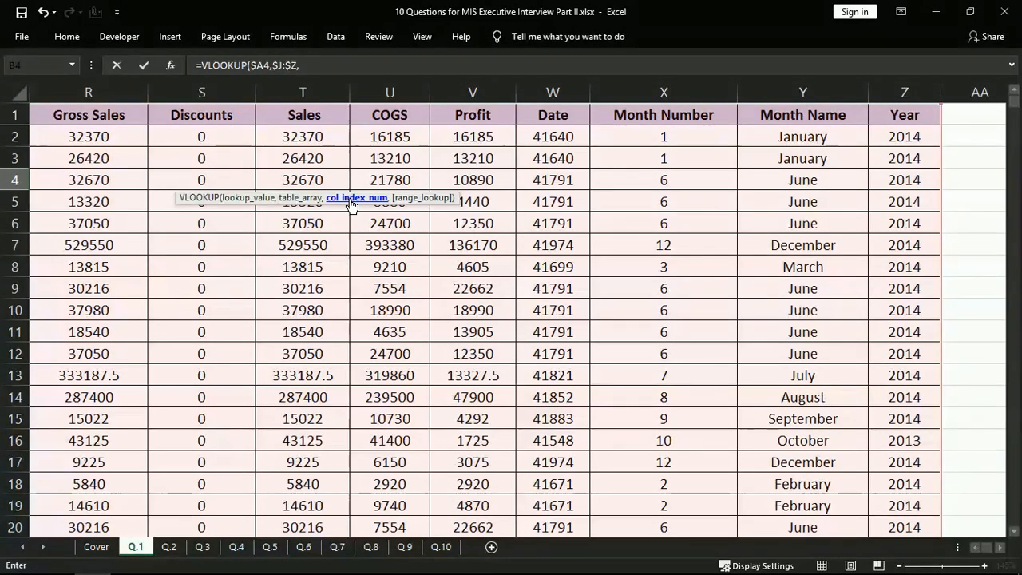
Nest a MATCH function as the column index, using the Product header with its row locked, B$3, as the lookup value.
drag(976, 547, 977, 549)
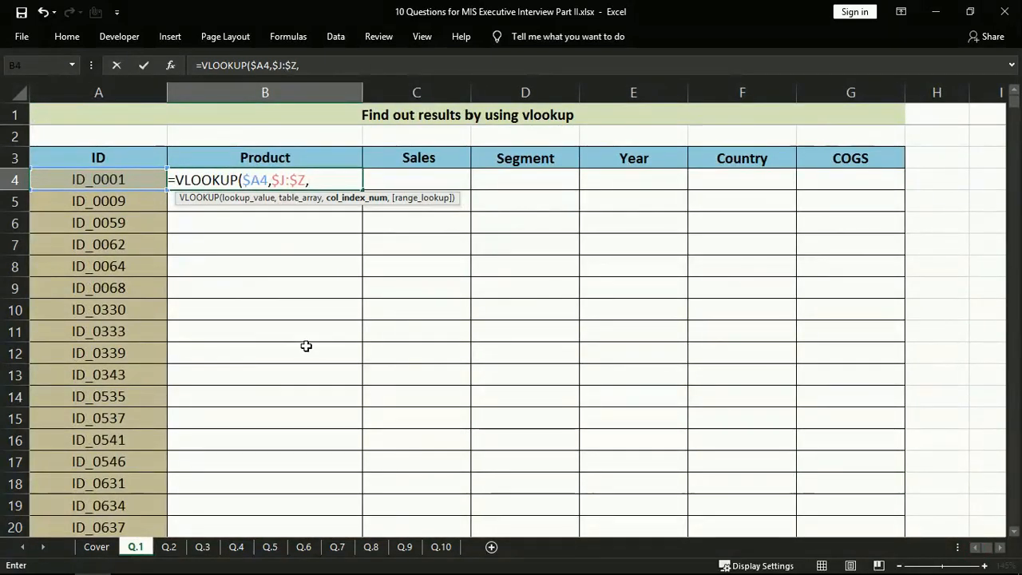
text(ma)
key(Tab)
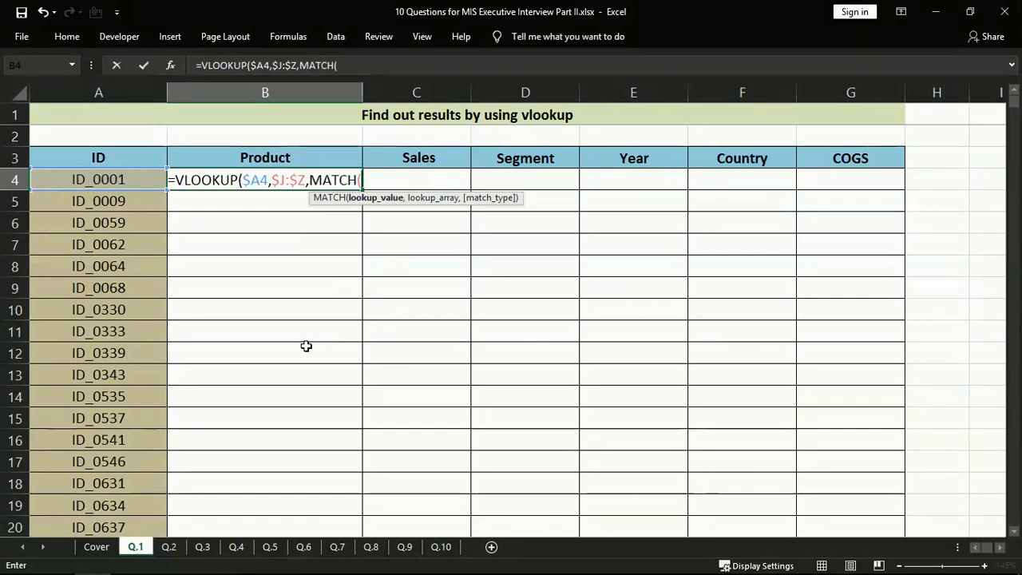
click(272, 162)
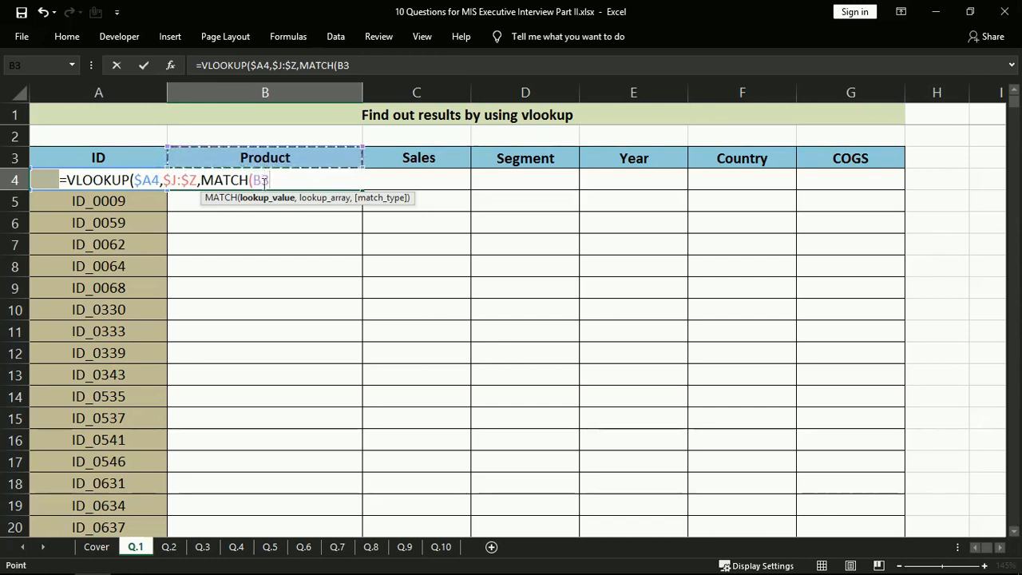
click(269, 180)
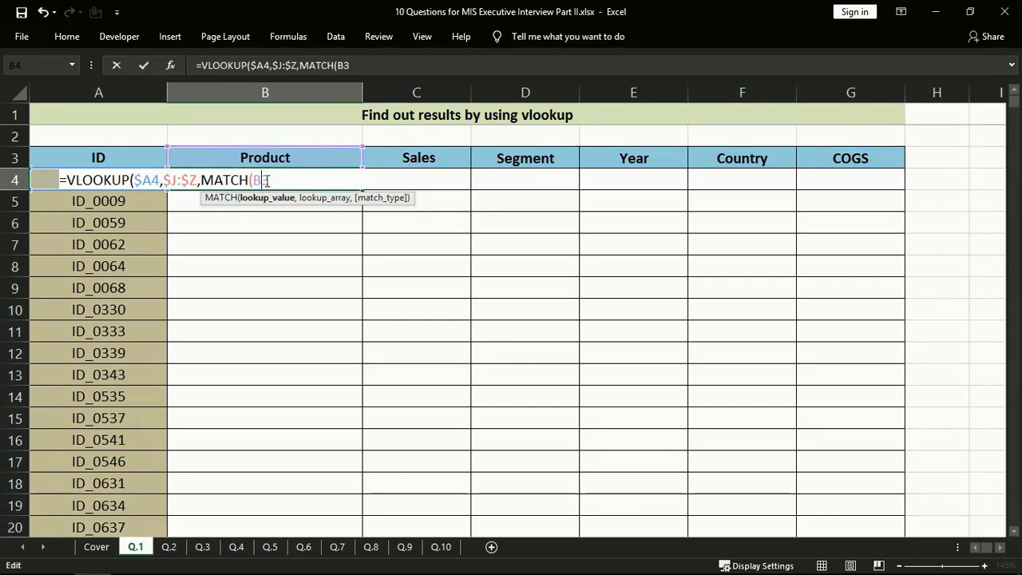
key(F4)
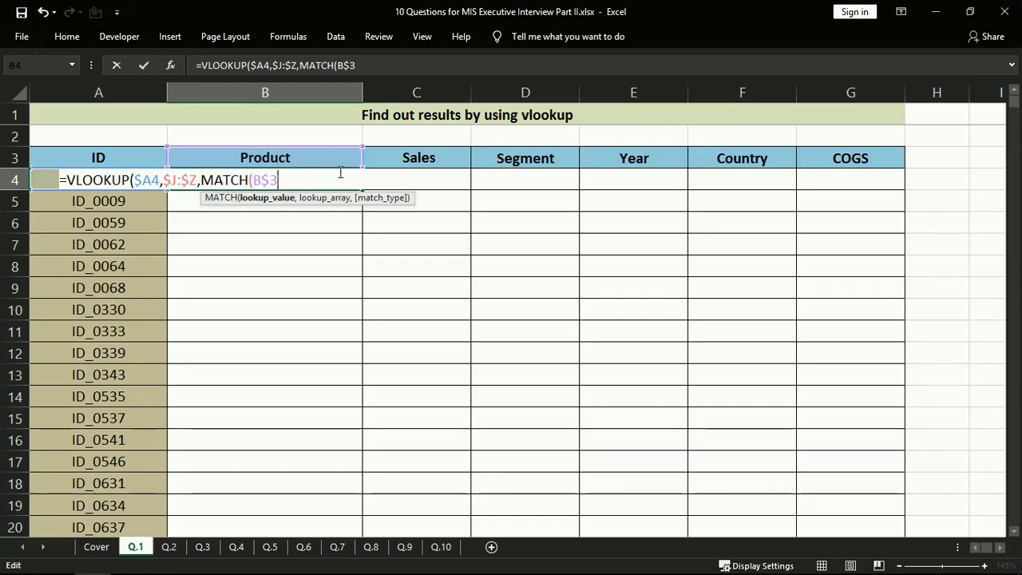
text(,)
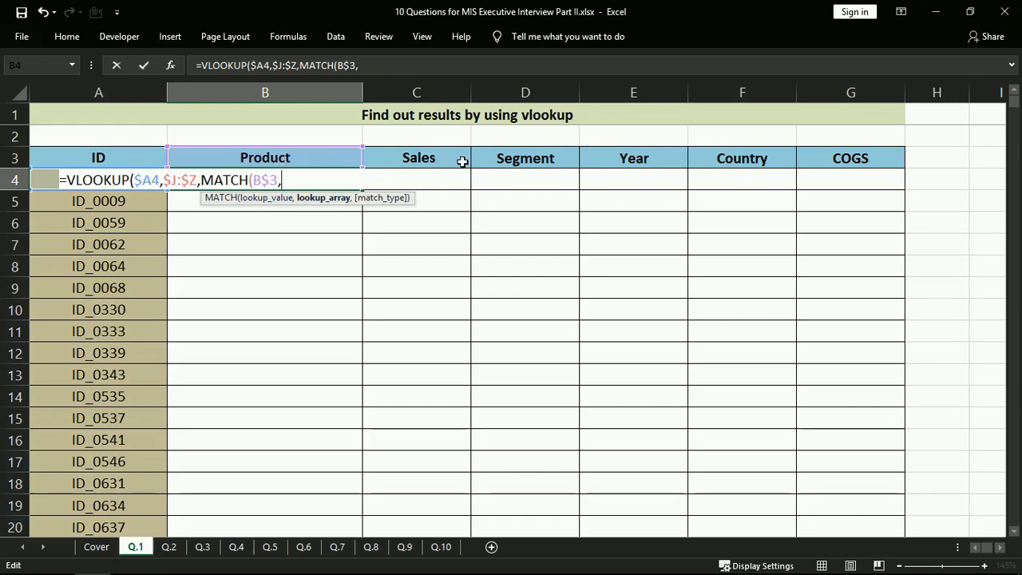
Set the MATCH lookup array to the source table's header row as the absolute range $J$1:$Z$1.
click(519, 158)
key(Right)
key(Right)
key(Right)
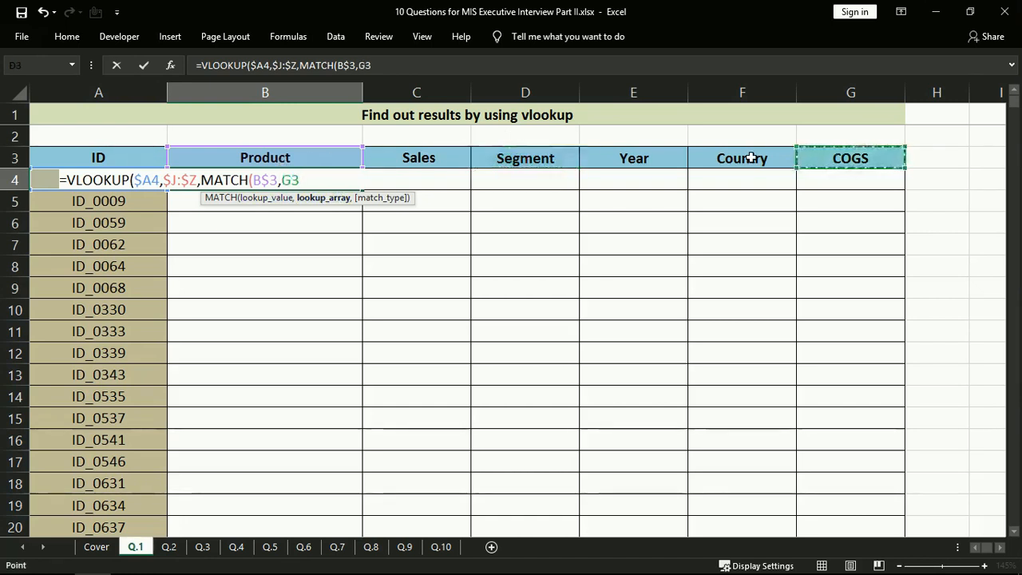
key(Right)
key(Right)
key(Right)
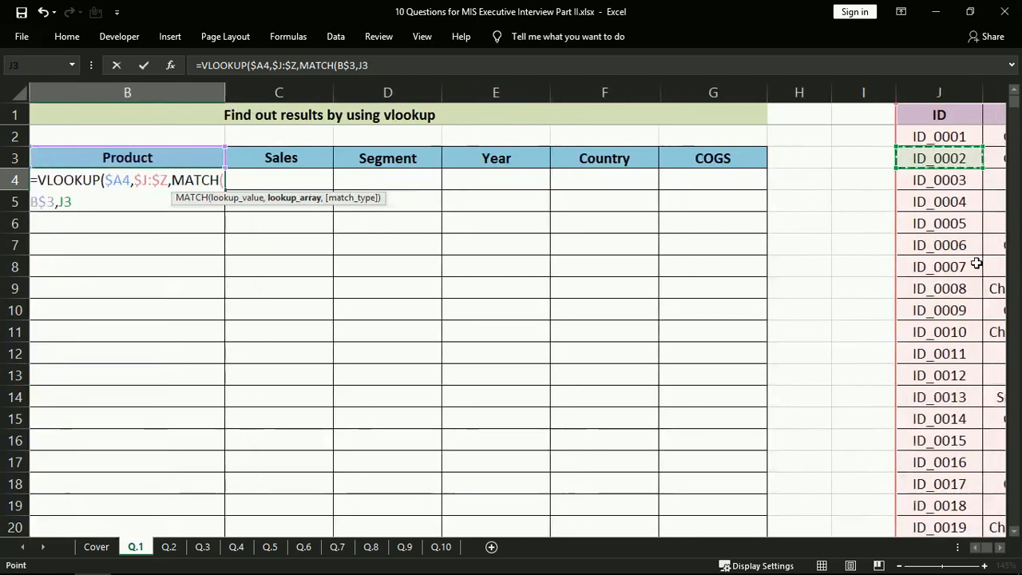
click(939, 116)
key(ctrl+shift+Right)
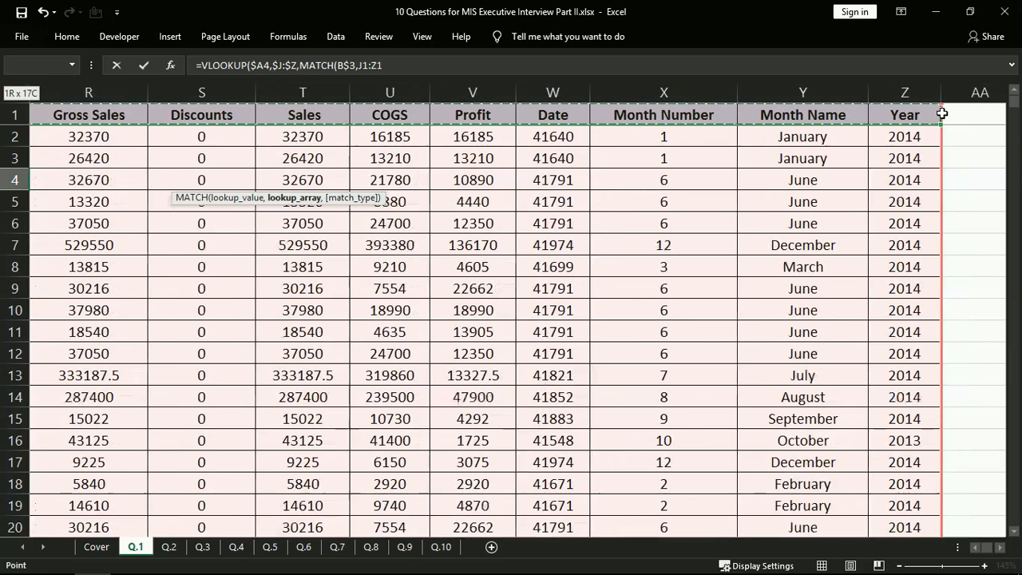
key(F4)
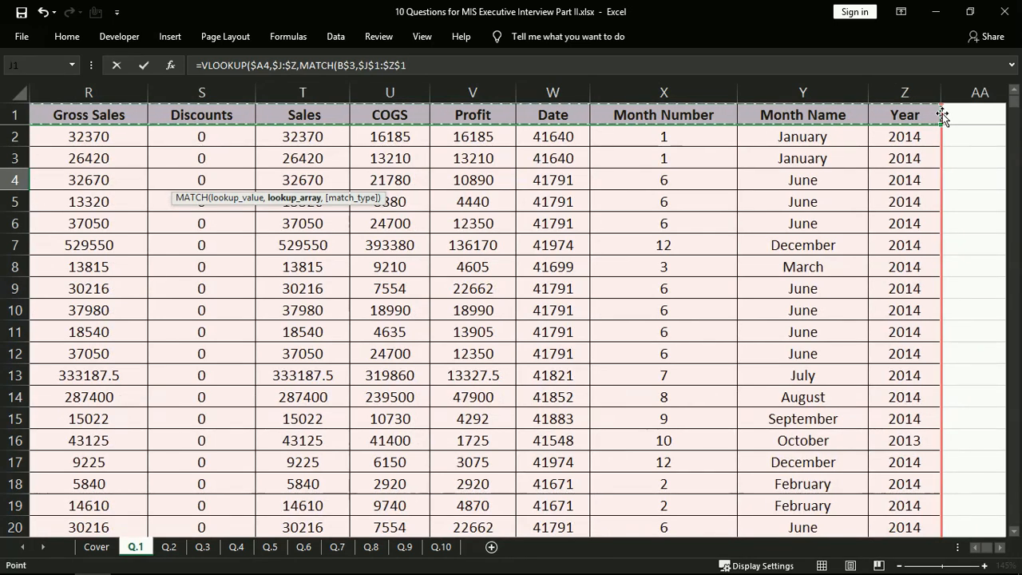
Complete the nested MATCH function with match type 0 for an exact match.
text(,0)
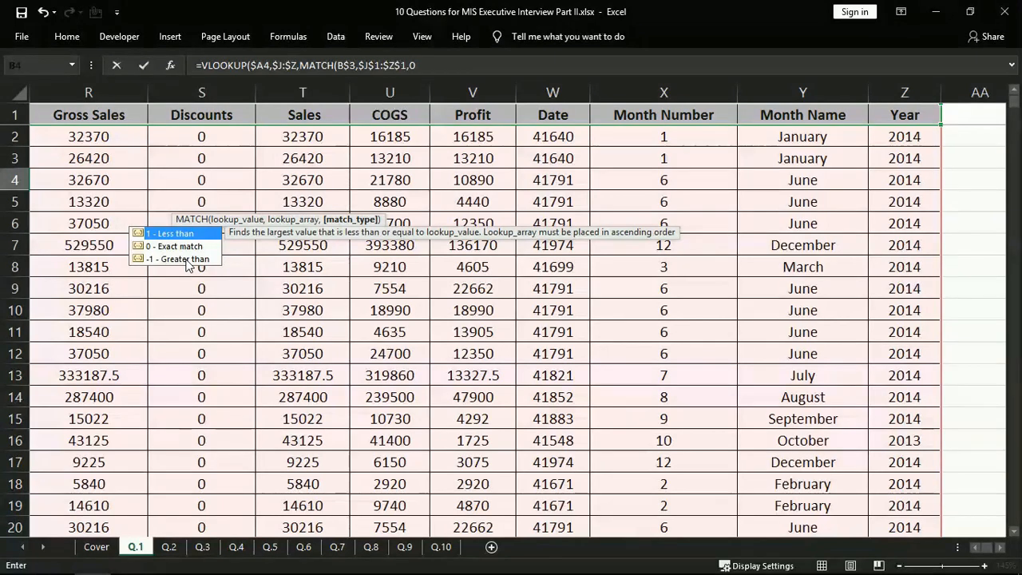
text())
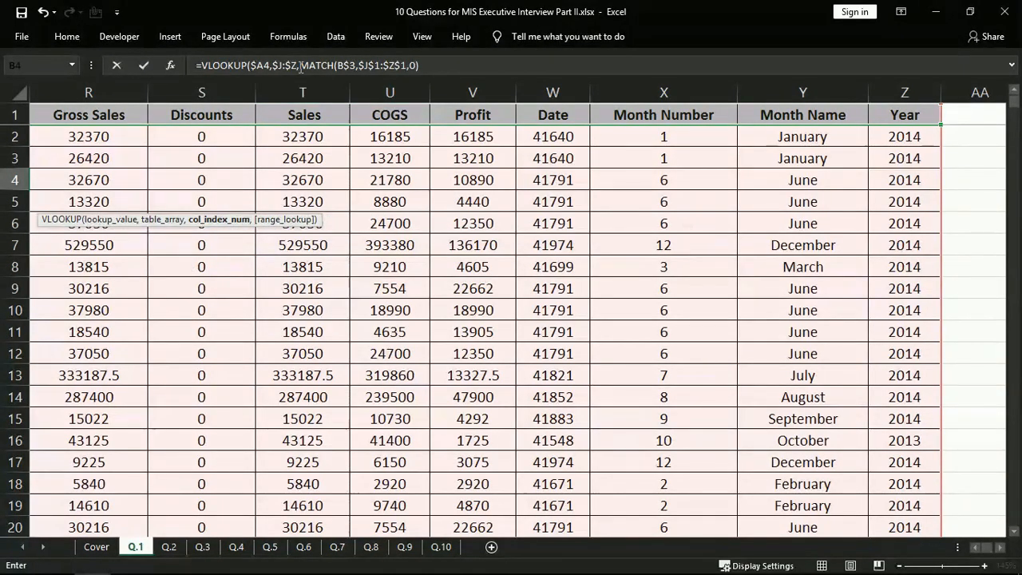
click(586, 68)
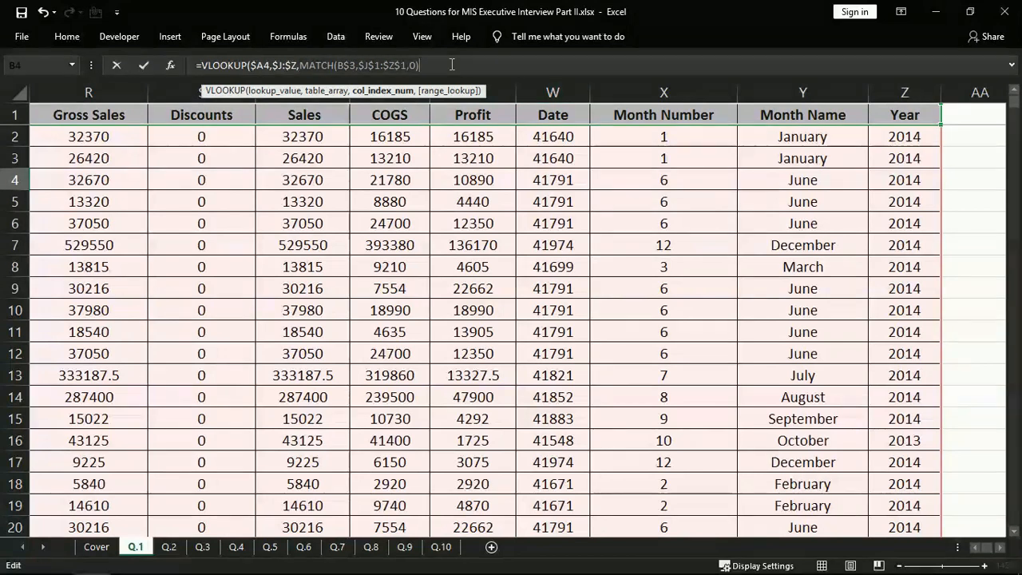
Set the VLOOKUP range lookup to 0 for an exact match and enter the completed formula in cell B4.
text(,)
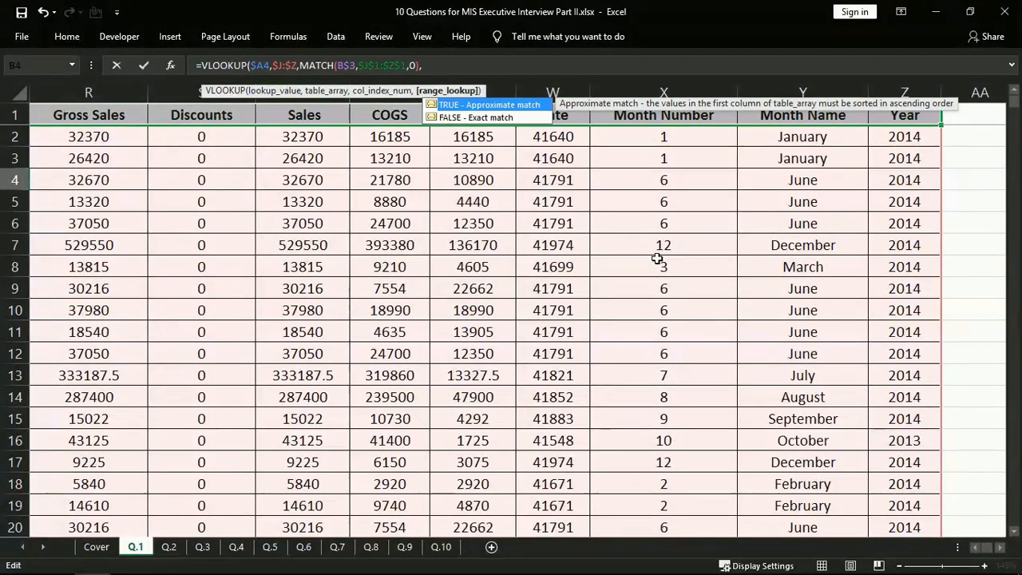
click(607, 394)
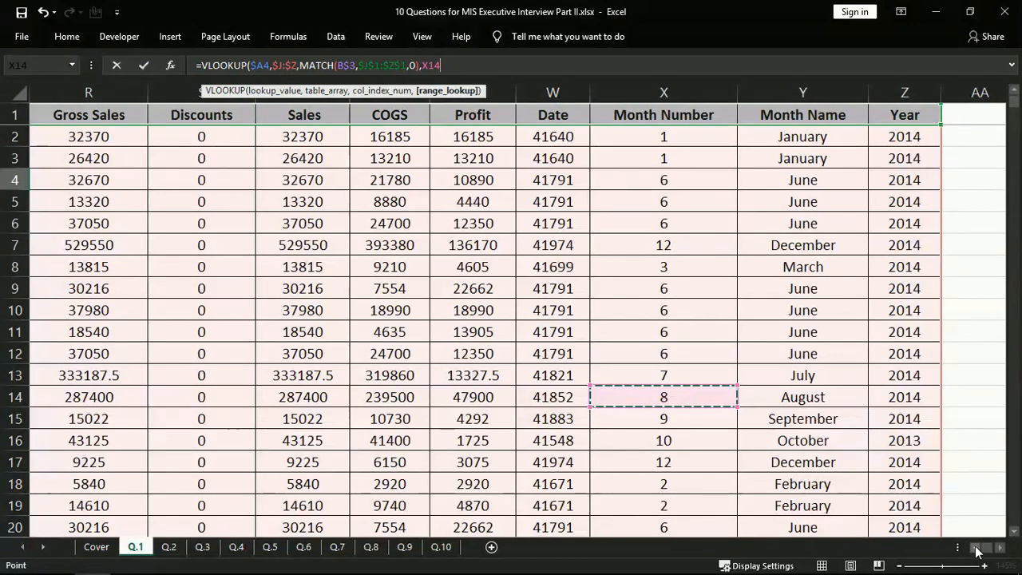
scroll(975, 551, left, 8)
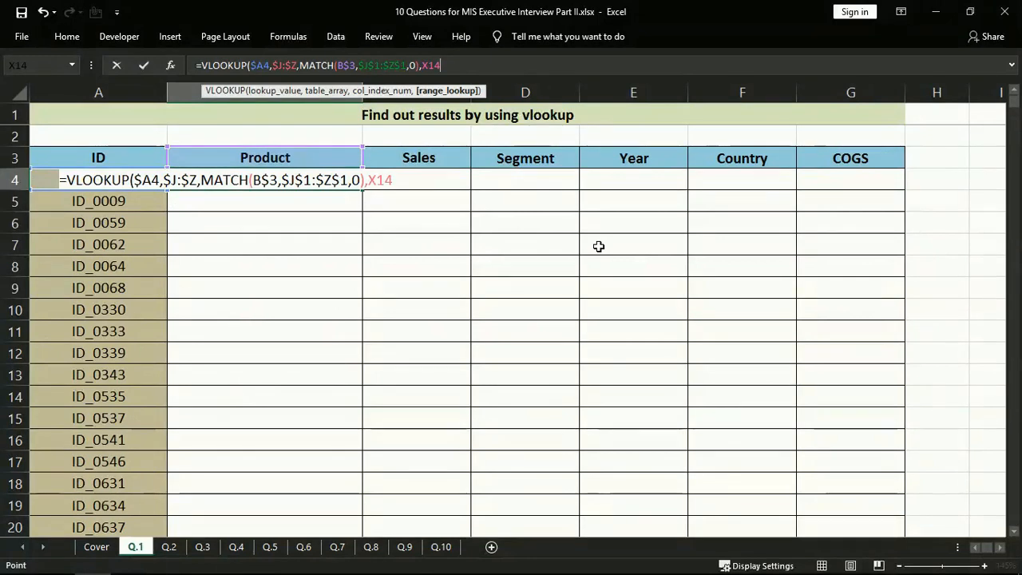
key(BackSpace)
key(BackSpace)
key(BackSpace)
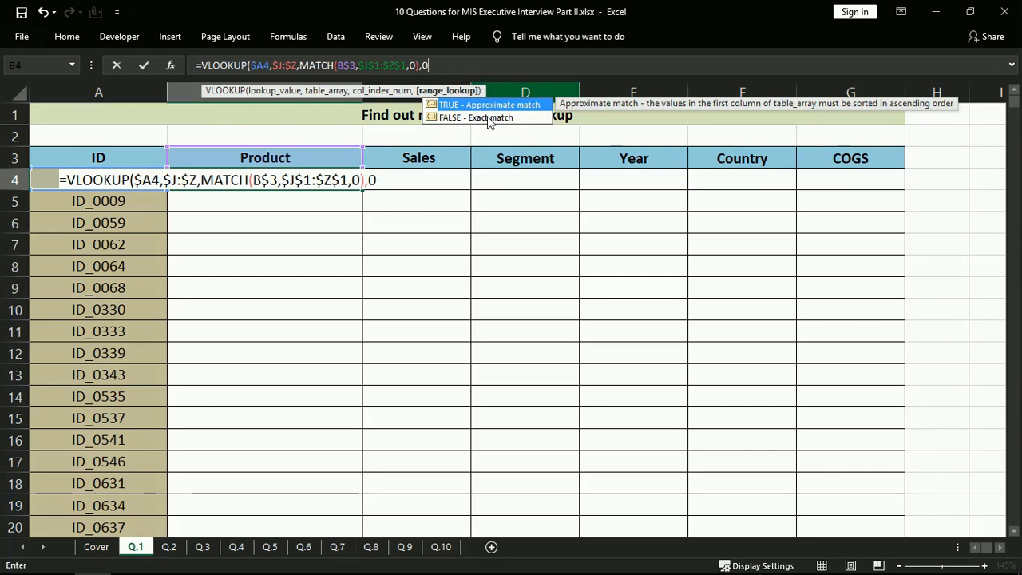
text())
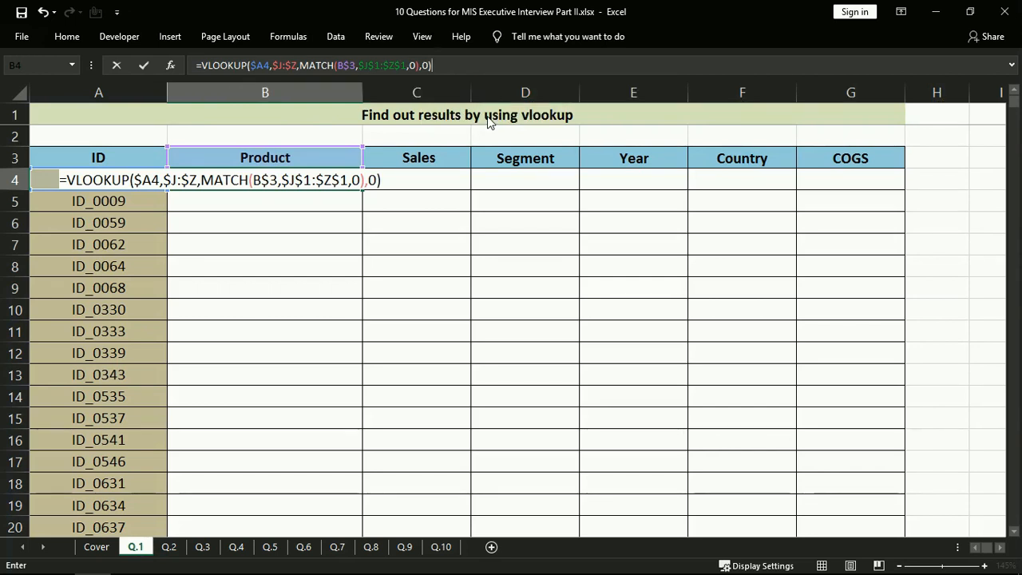
key(ctrl+Return)
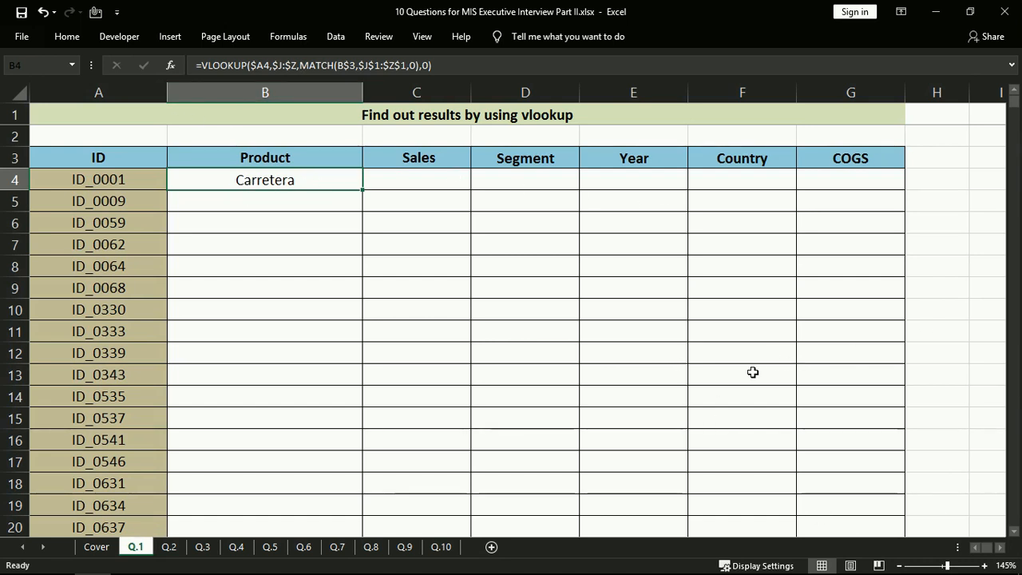
Copy the B4 formula into every result cell from Product to COGS, down to the last ID in row 27.
key(ctrl+c)
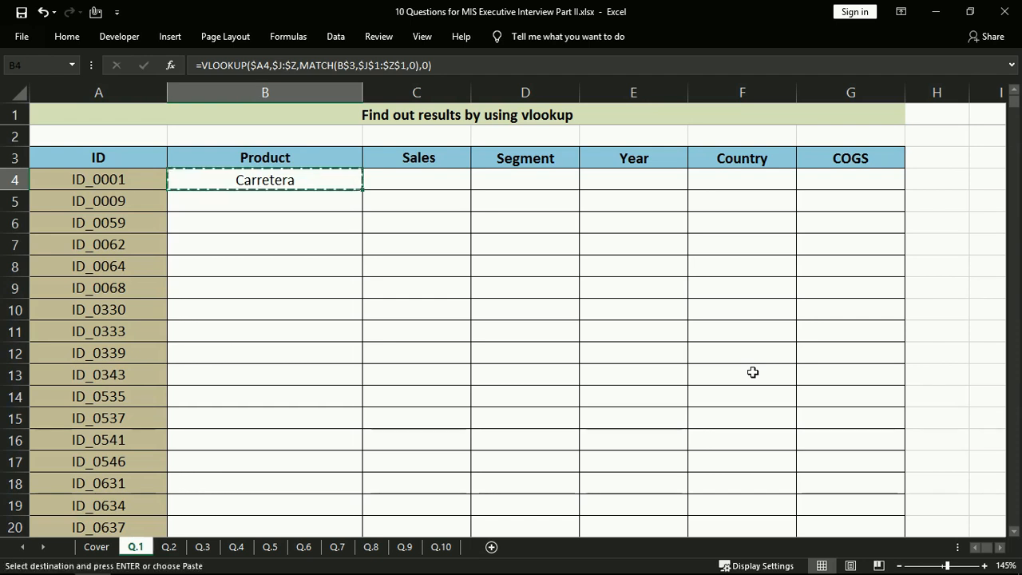
key(Left)
key(ctrl+Down)
key(Right)
key(ctrl+shift+Up)
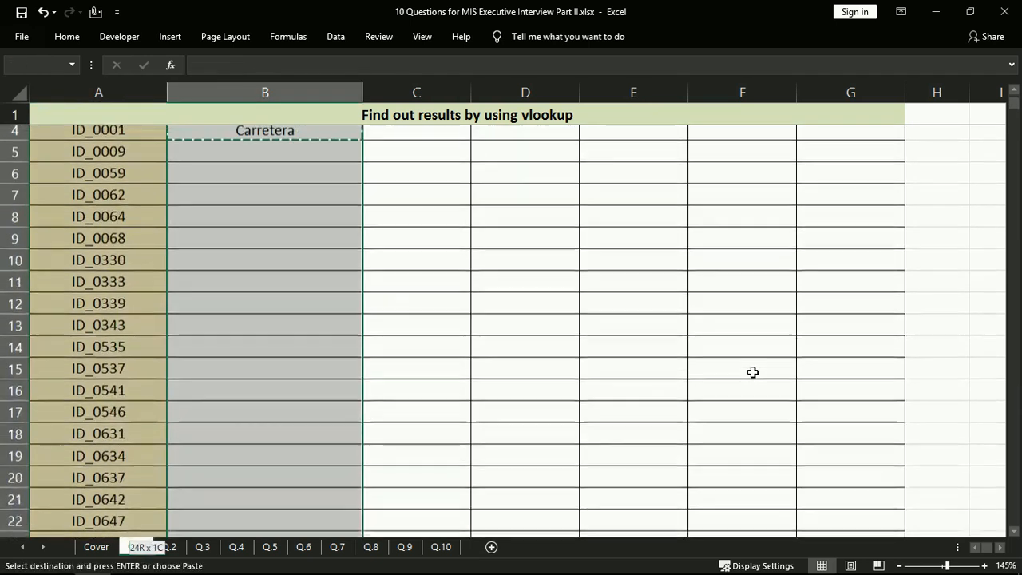
key(shift+Right)
key(shift+Right)
key(shift+Right)
key(shift+Right)
key(shift+Right)
key(Return)
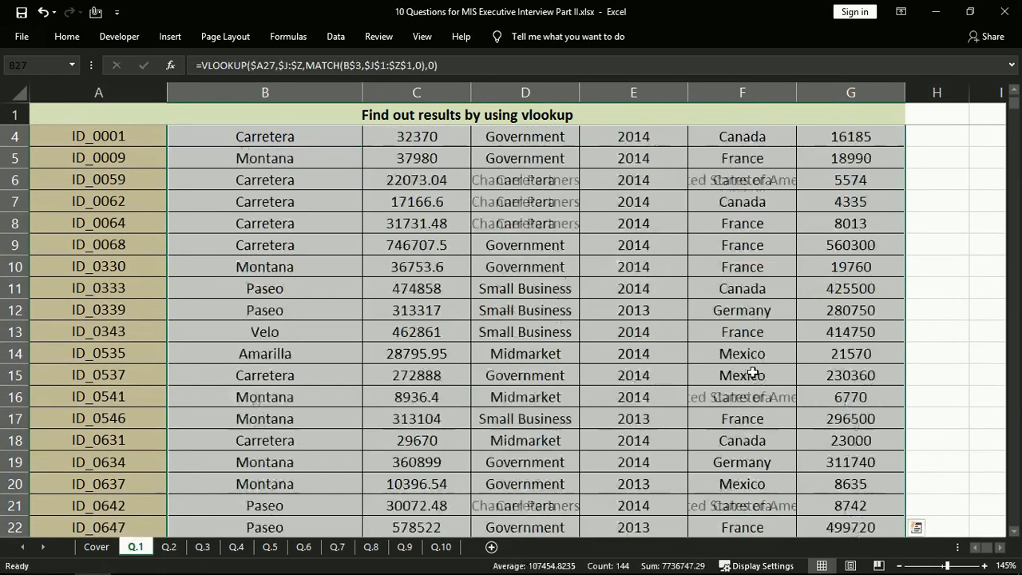
key(ctrl+Home)
key(Down)
key(Down)
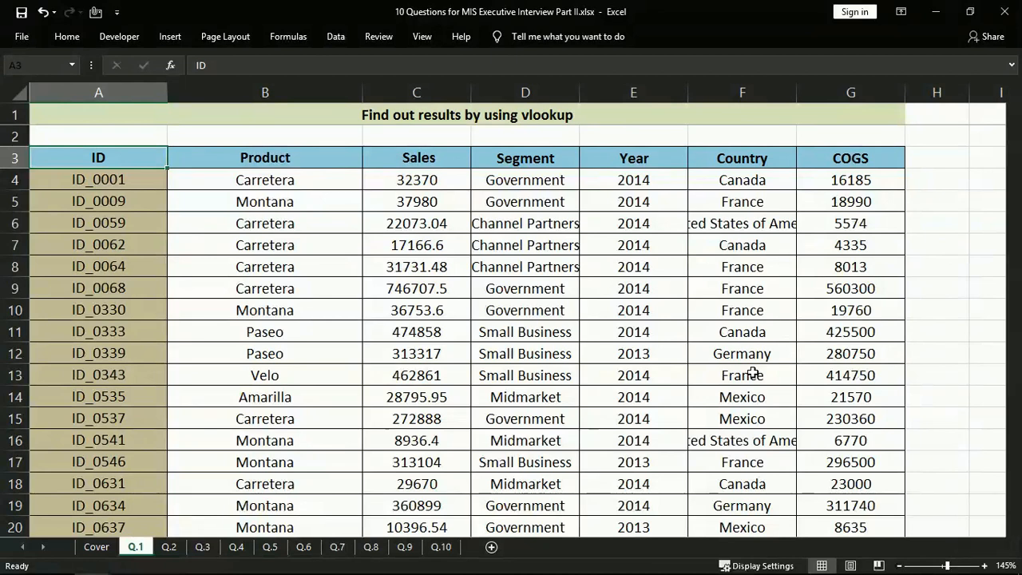
Start an INDEX formula in cell B4 of the Q.2 sheet, under the Product header.
key(ctrl+Page_Down)
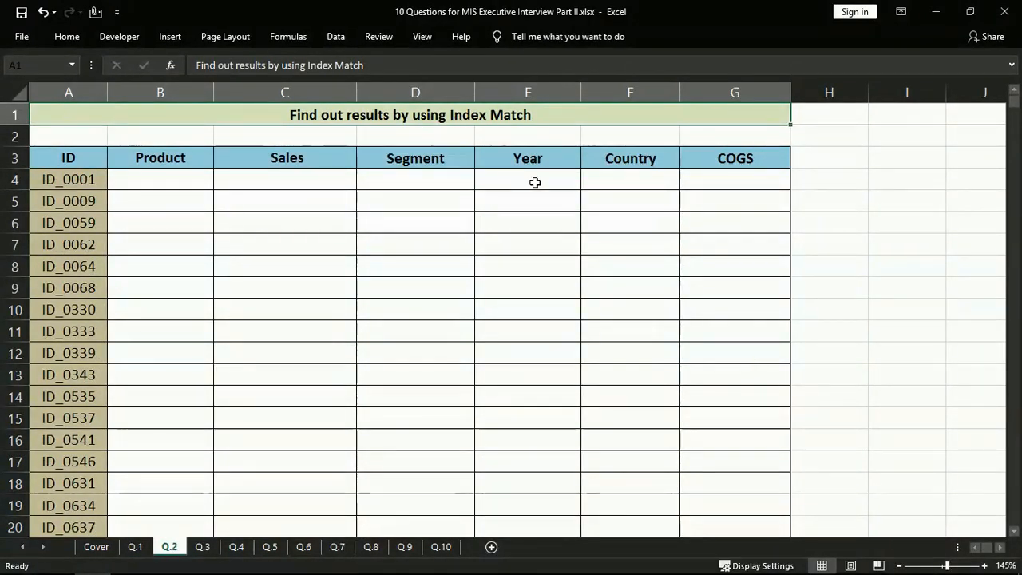
click(127, 181)
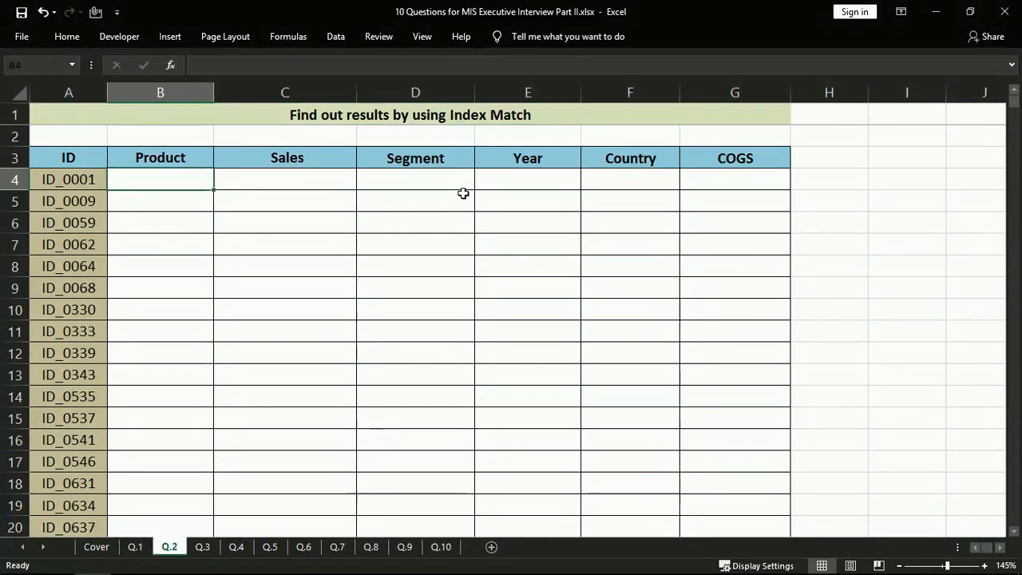
text(=ind)
key(Tab)
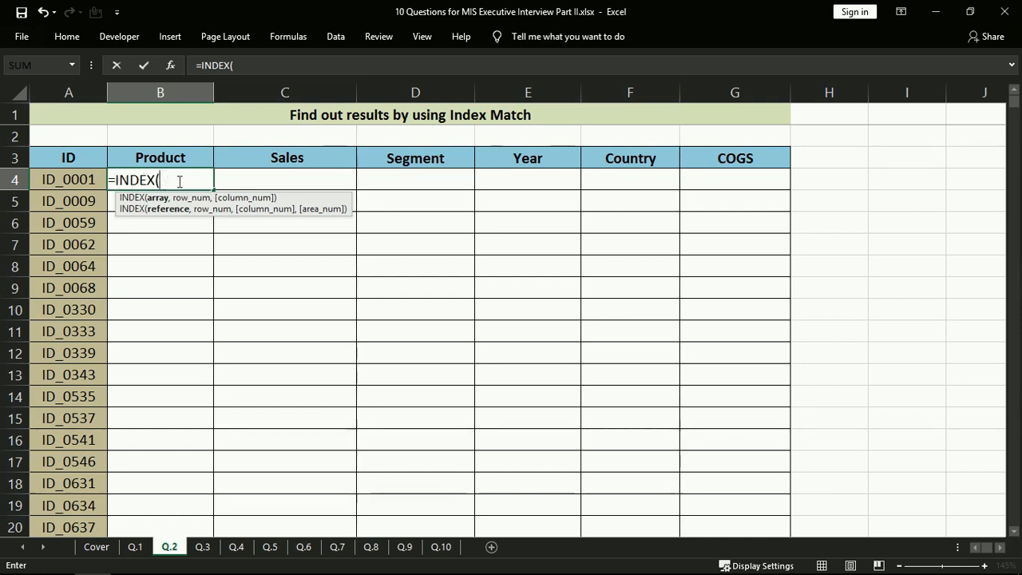
Set the INDEX array to the source table's entire columns as the absolute reference $K:$AA.
click(999, 548)
click(501, 121)
key(ctrl+shift+Right)
key(ctrl+space)
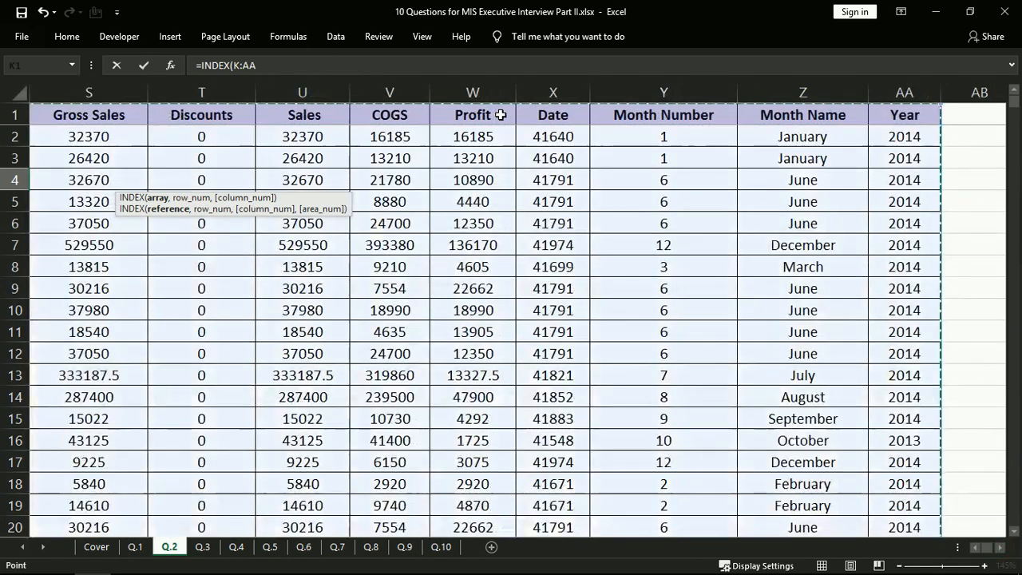
key(F4)
text(,)
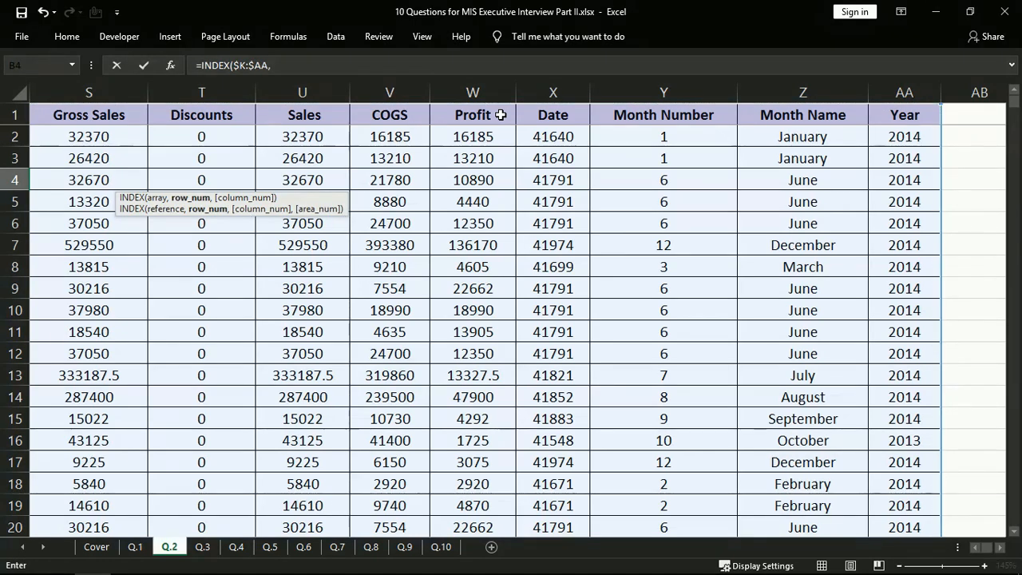
Nest a MATCH function as the row number, using the first ID with its column locked, $A4, as the lookup value.
text(mat)
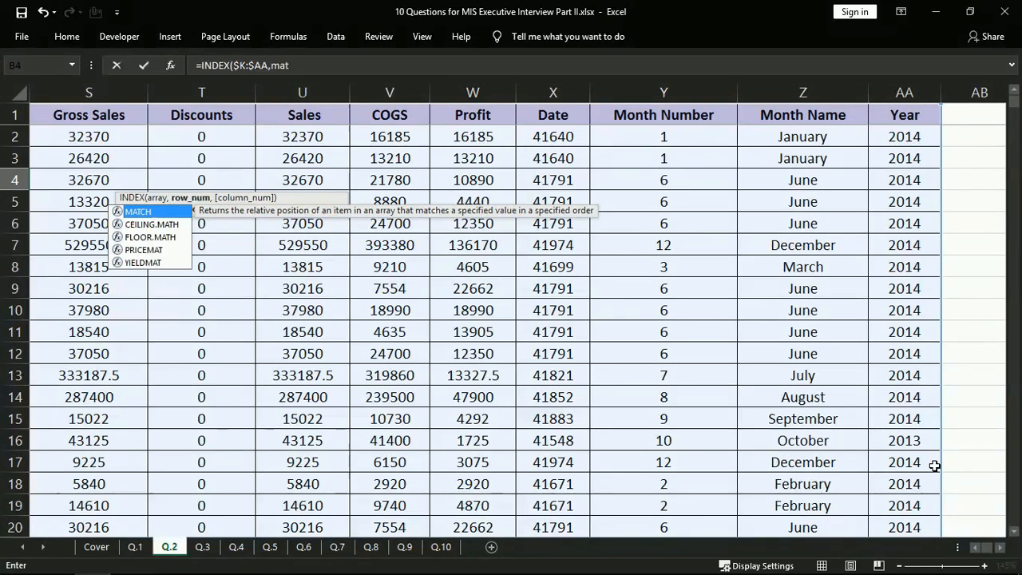
key(Tab)
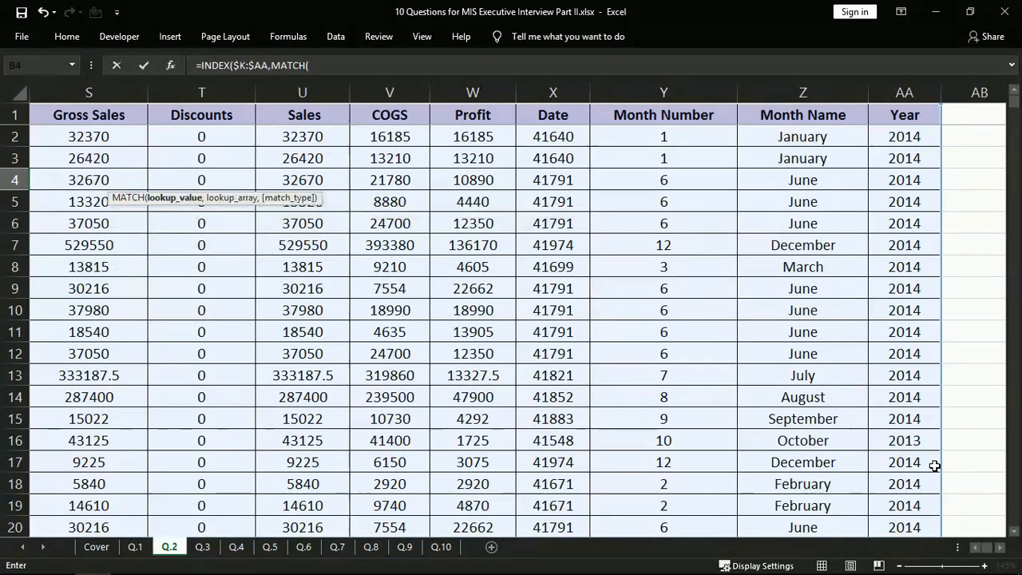
click(974, 549)
click(974, 549)
click(71, 210)
key(Up)
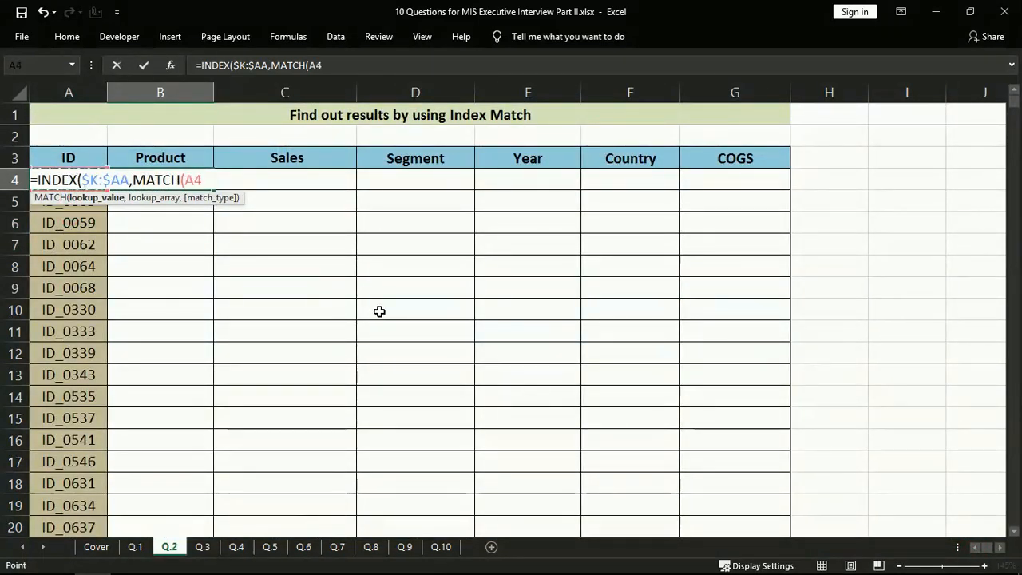
key(F4)
key(F4)
key(F4)
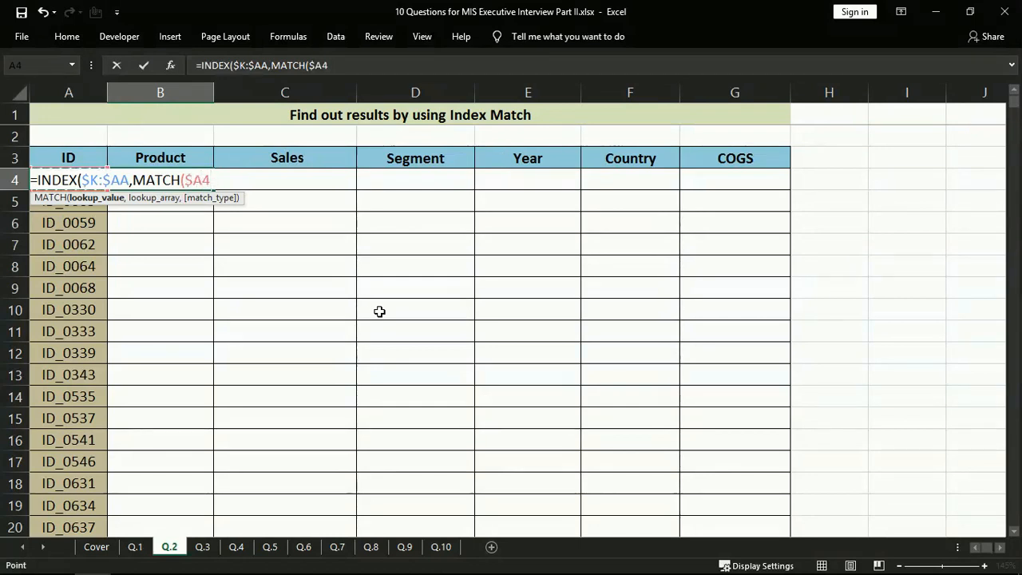
text(,)
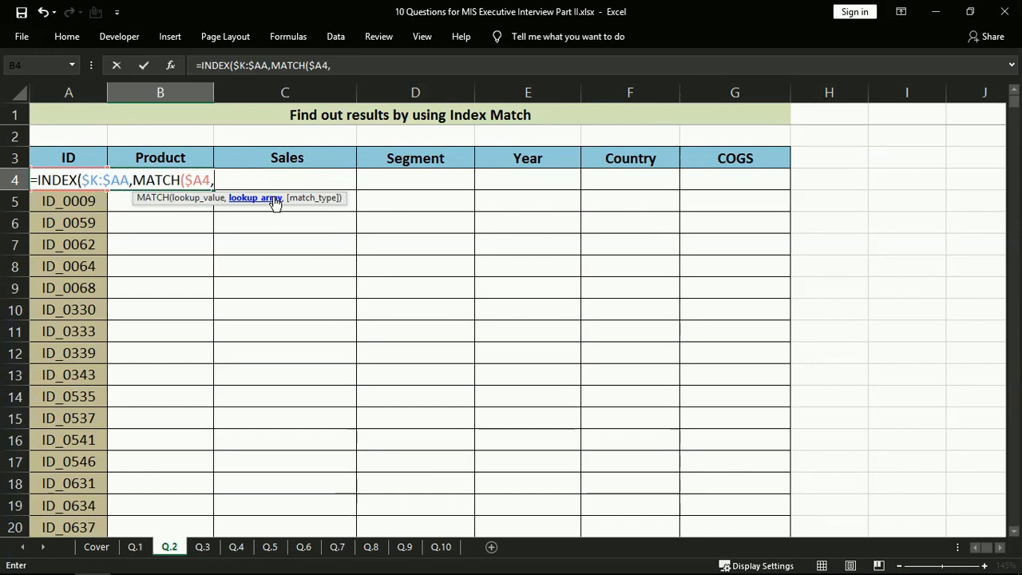
Set the row MATCH's lookup array to the source ID column, $K:$K, with match type 0, and close the function.
click(970, 245)
key(Right)
key(ctrl+space)
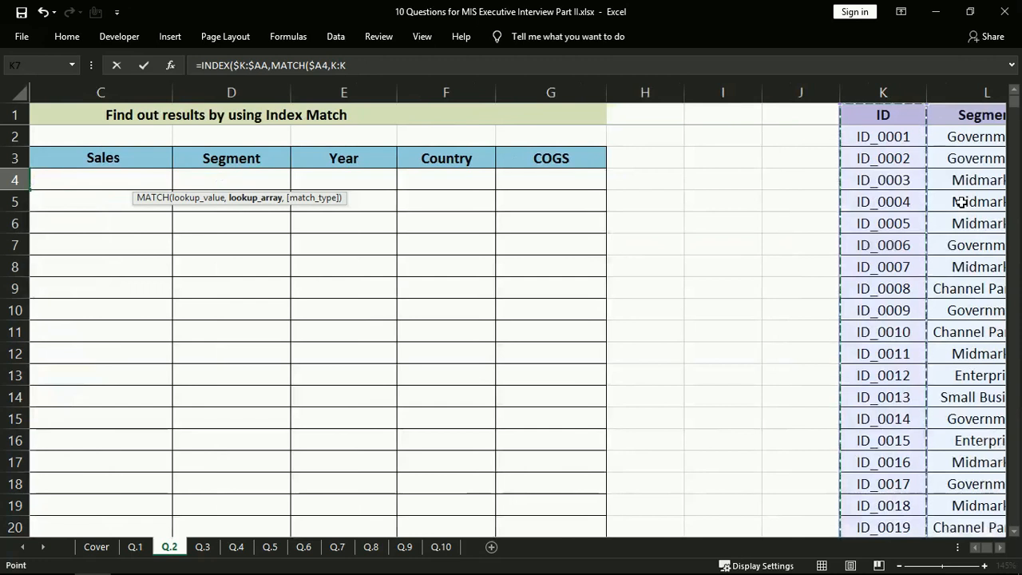
key(F4)
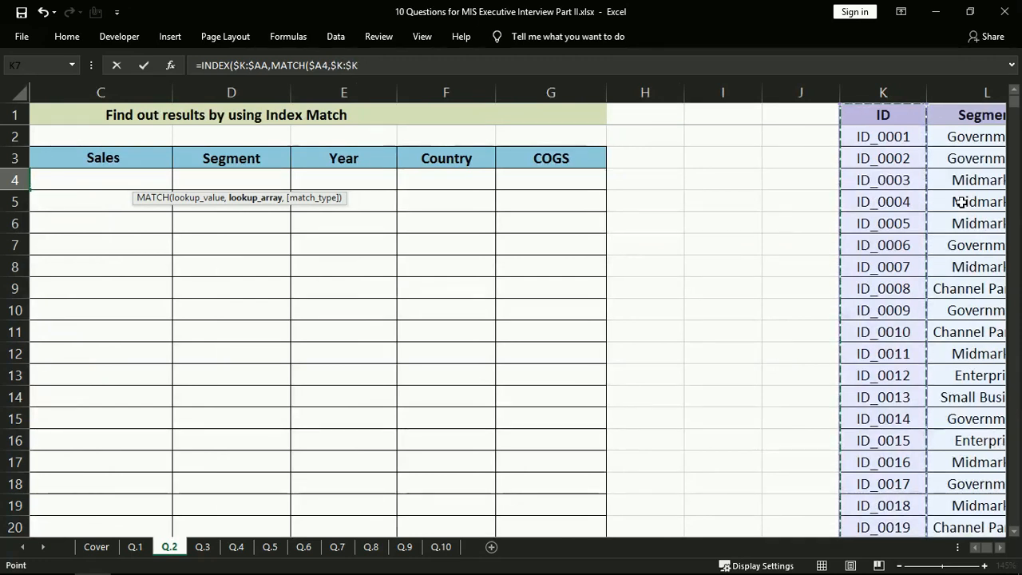
text(,0)
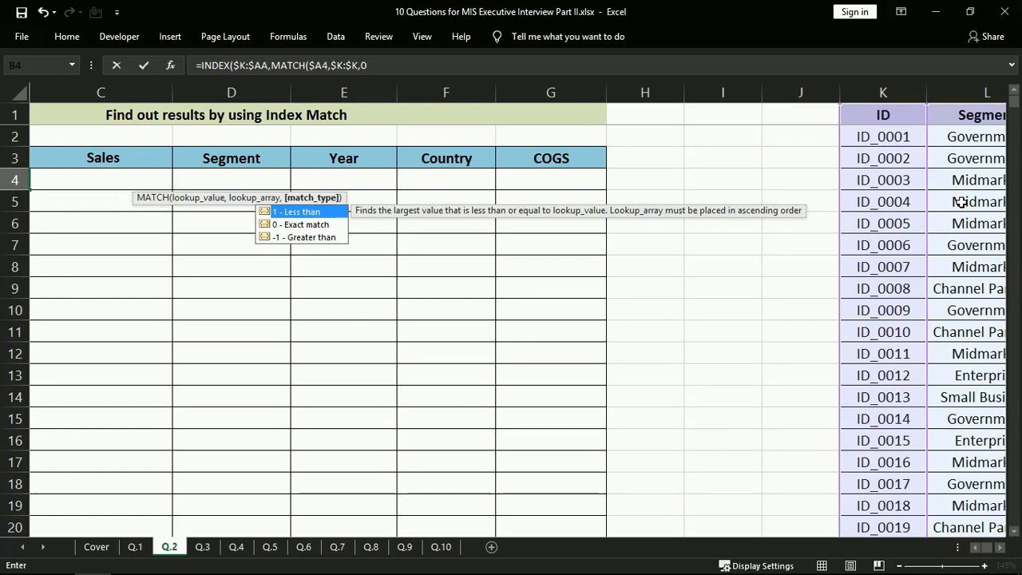
text(),)
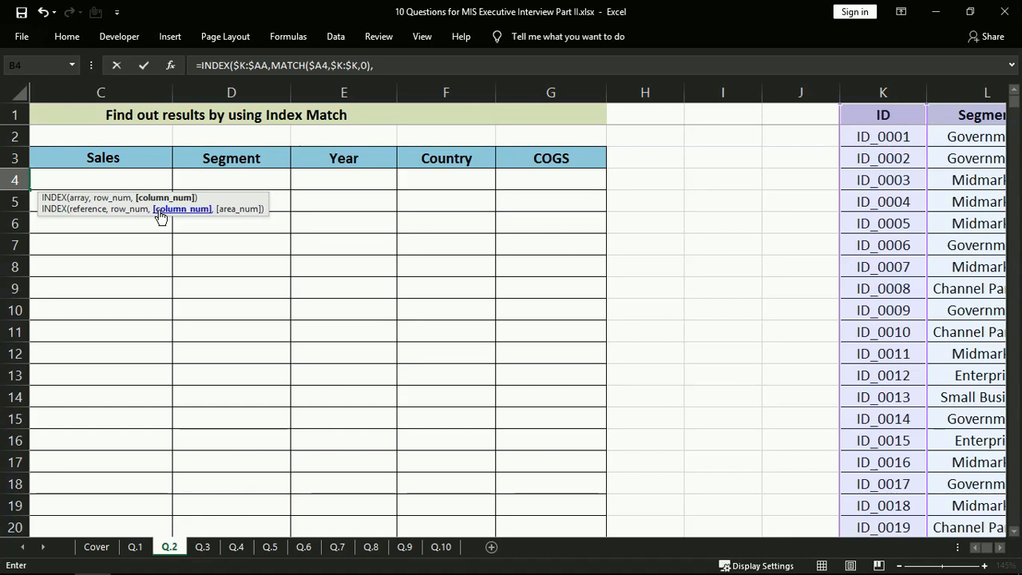
Nest a second MATCH as the column number, using the Product header with its row locked, B$3, as the lookup value.
text(m)
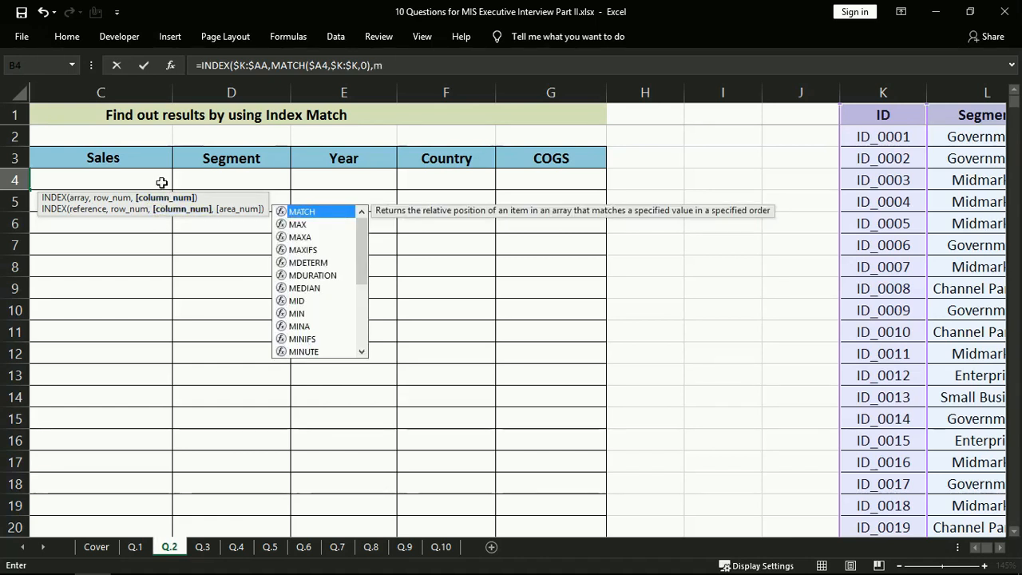
key(Tab)
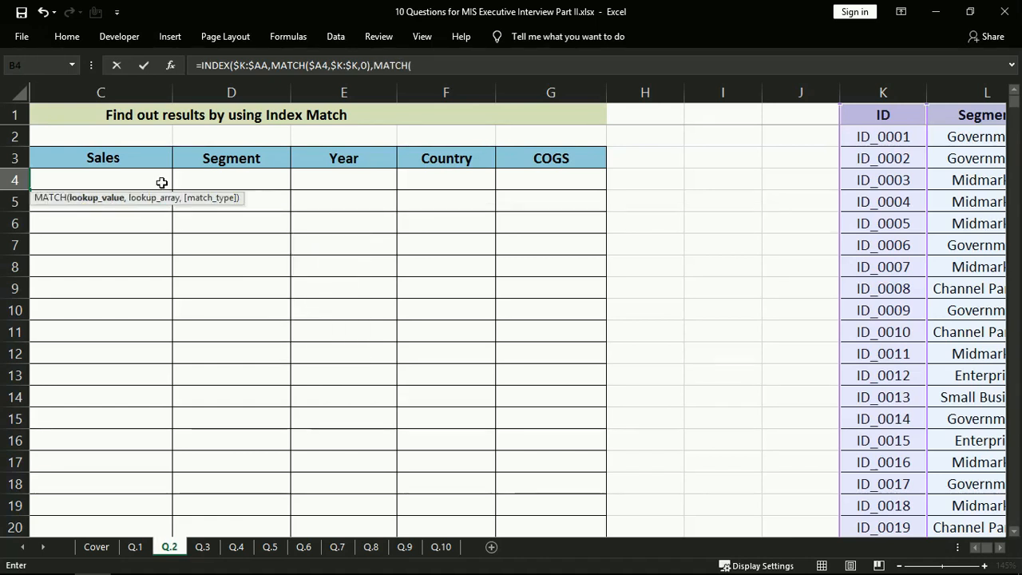
click(225, 322)
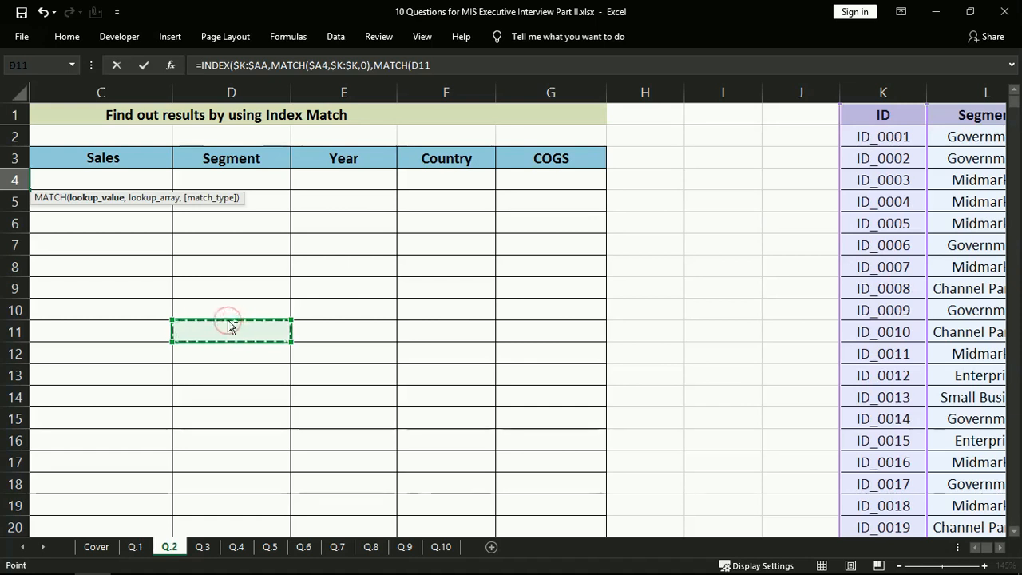
key(Left)
key(Left)
key(Left)
key(ctrl+Up)
key(Right)
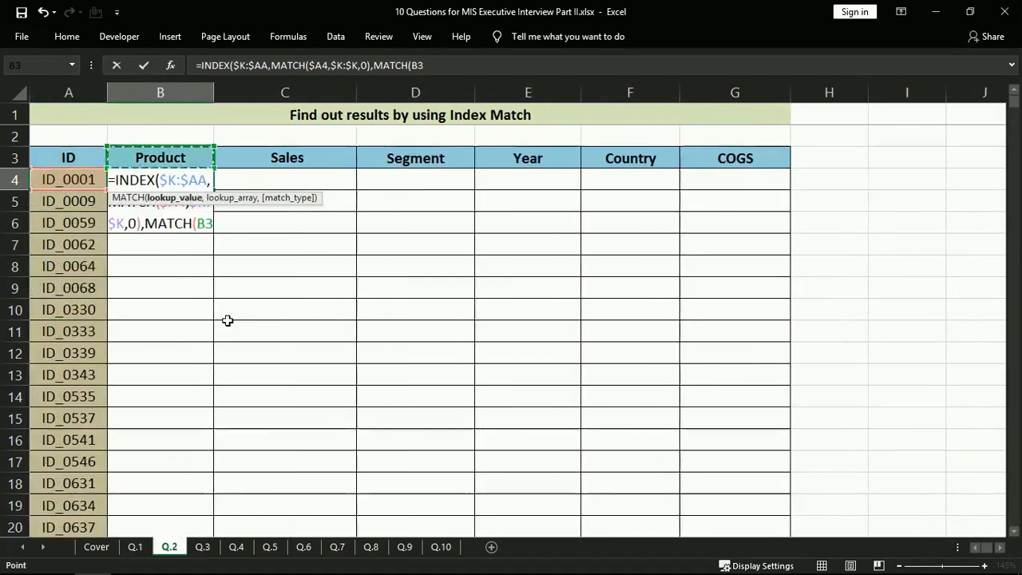
key(F4)
key(F4)
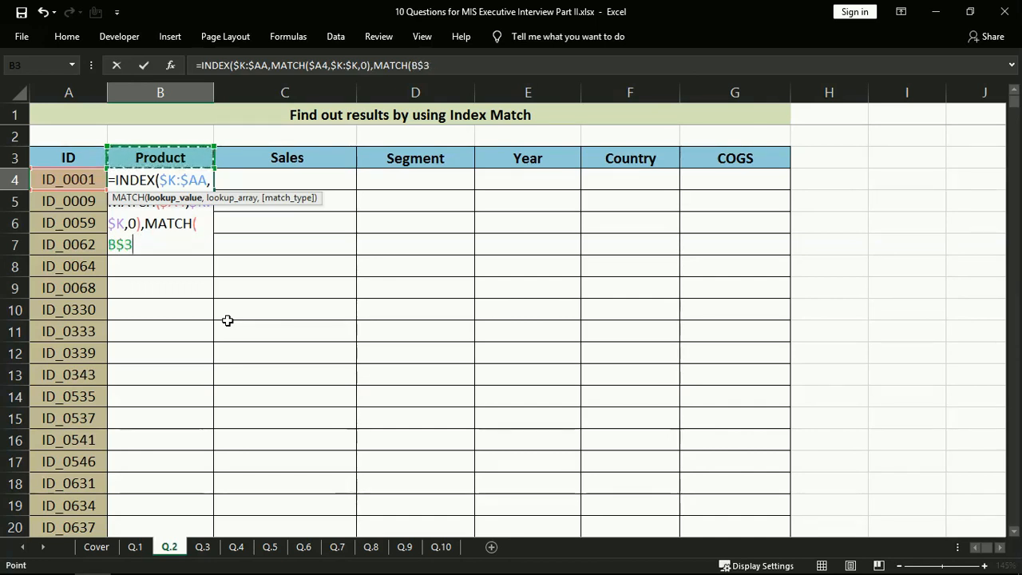
text(,)
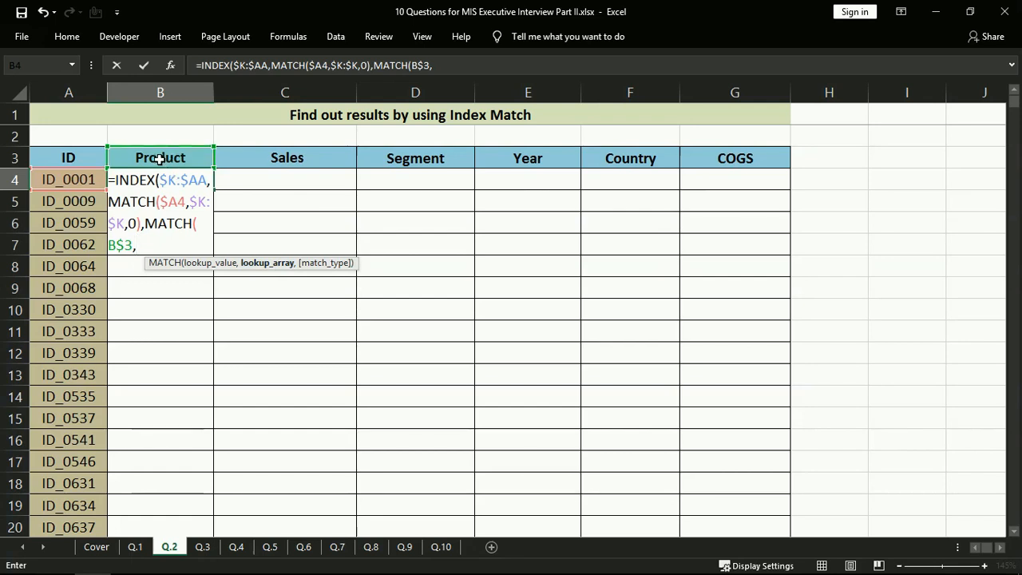
Set the column MATCH's lookup array to the source table's header row as the absolute reference $K$1:$AA$1.
click(839, 176)
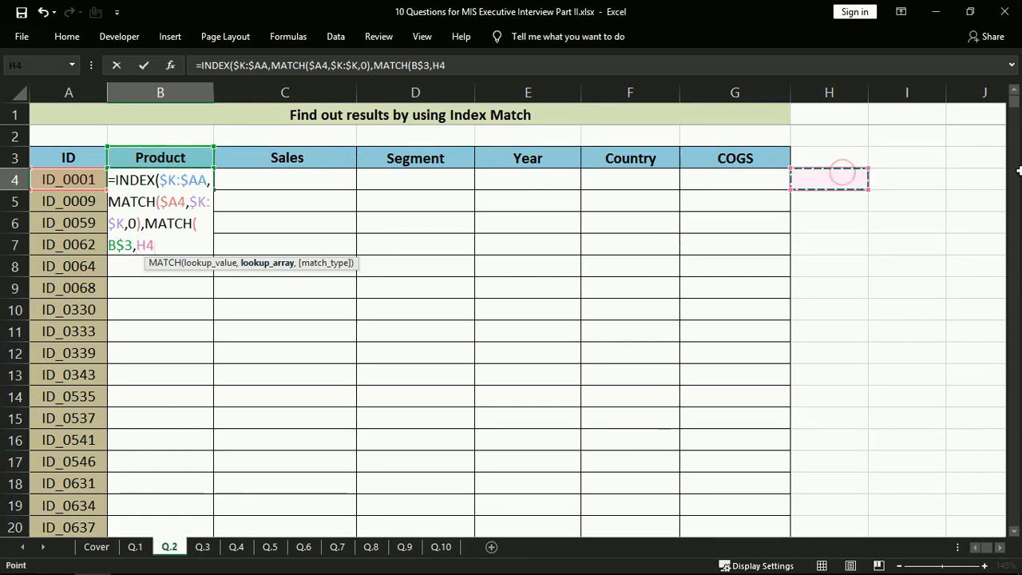
key(Right)
key(Right)
key(Right)
key(ctrl+Up)
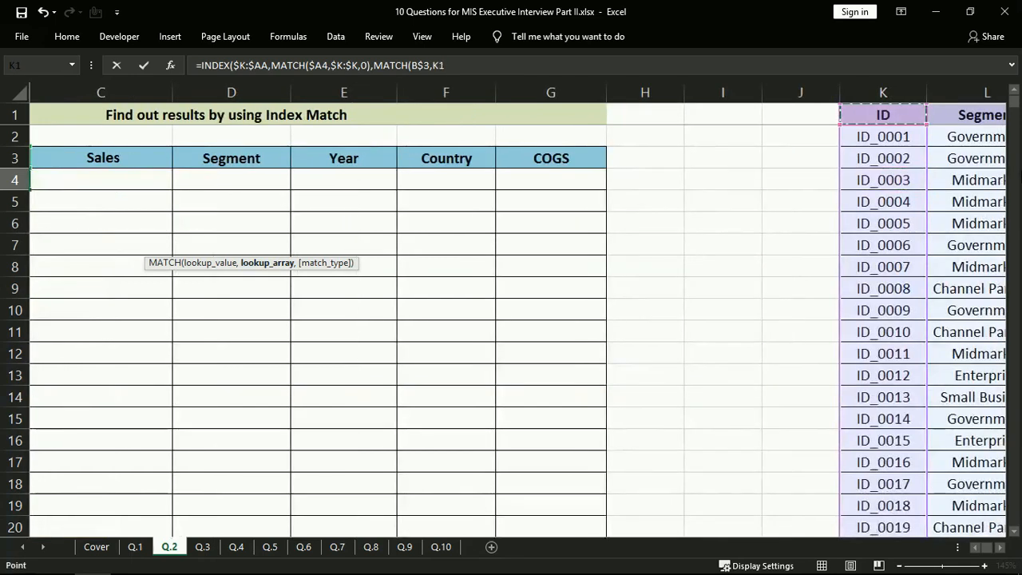
key(ctrl+shift+Right)
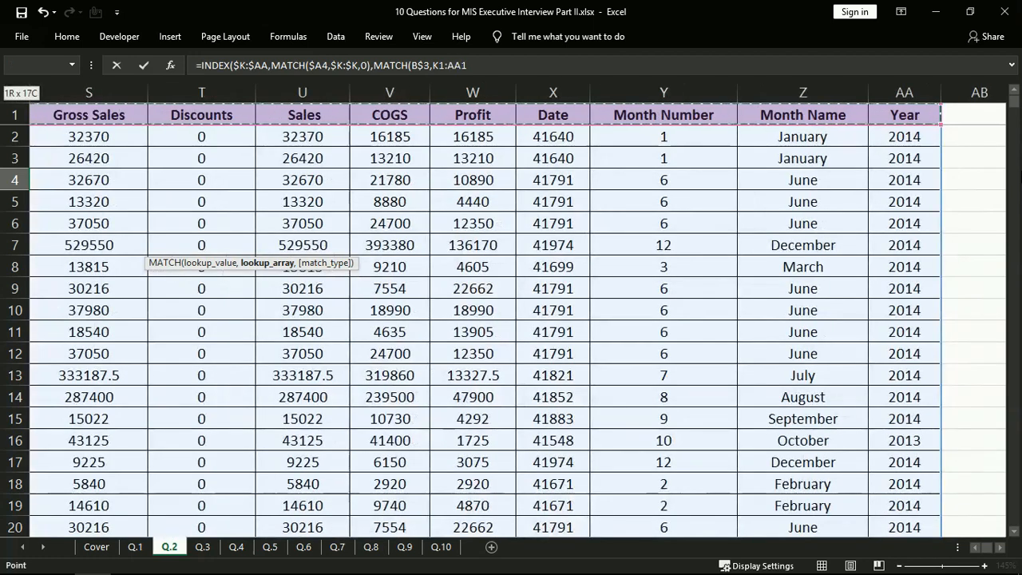
click(559, 63)
key(F4)
click(436, 64)
key(F4)
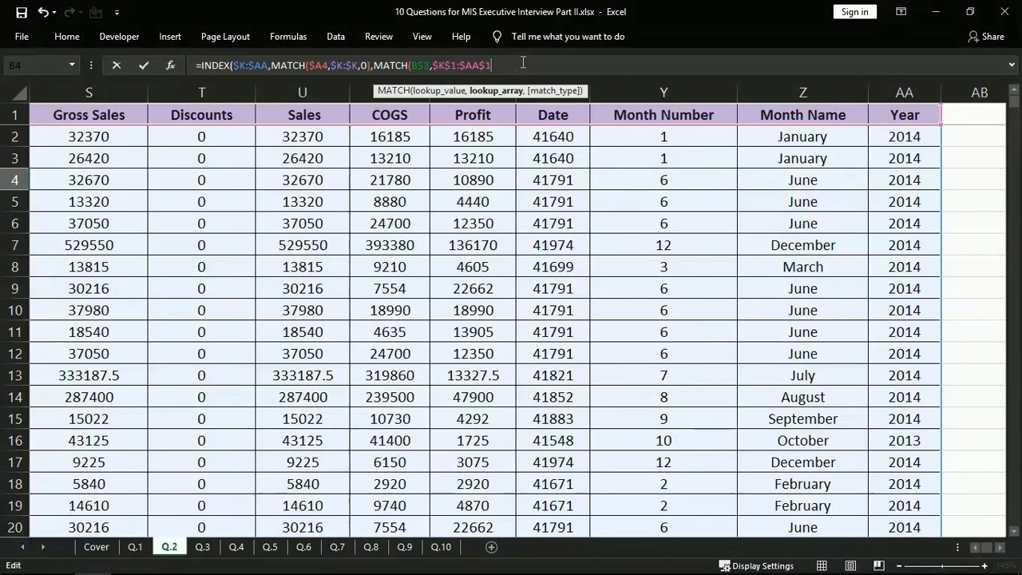
Set the column MATCH's match type to 0, close both functions, and enter the INDEX formula in B4.
text(,)
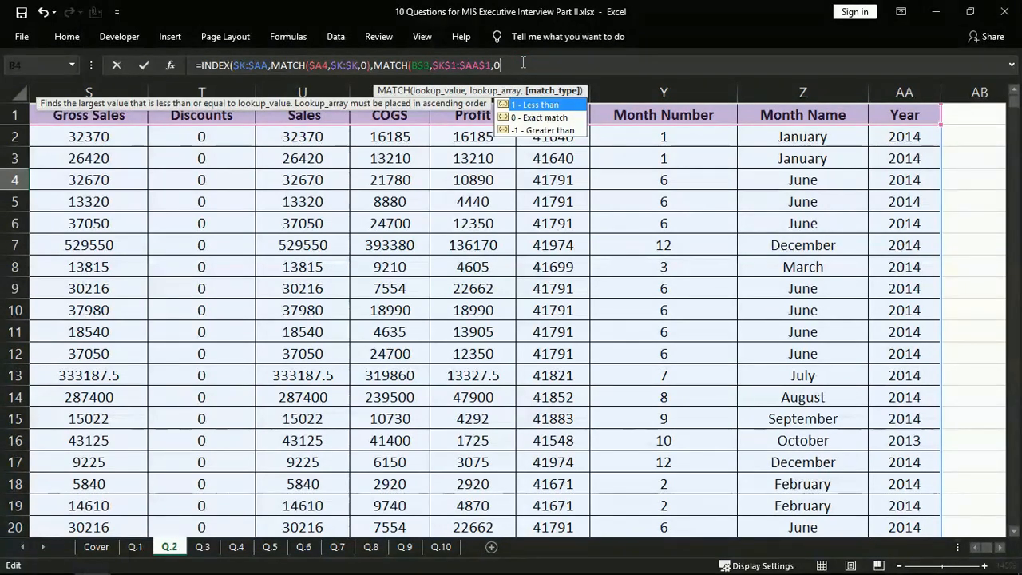
text(0))
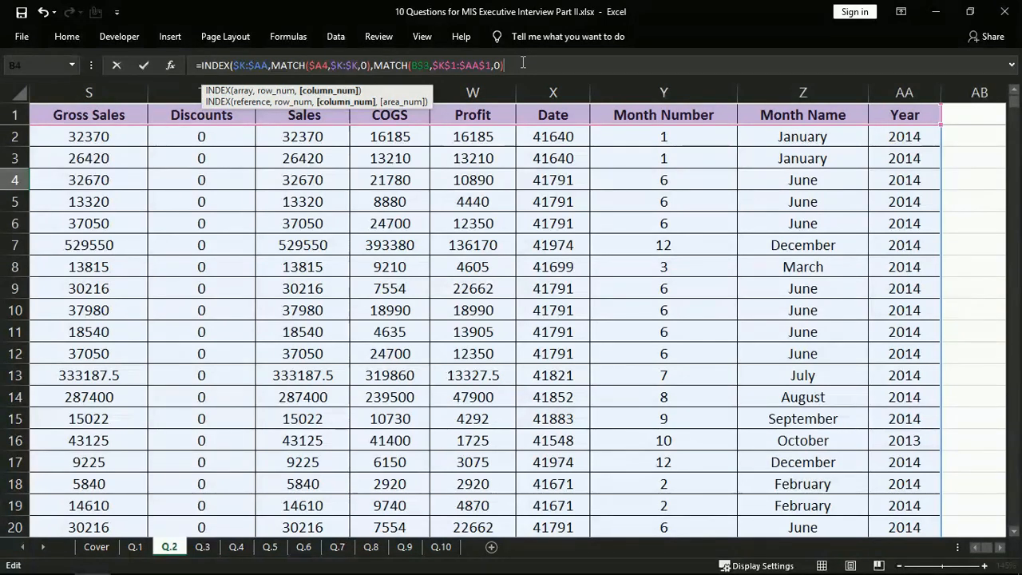
text())
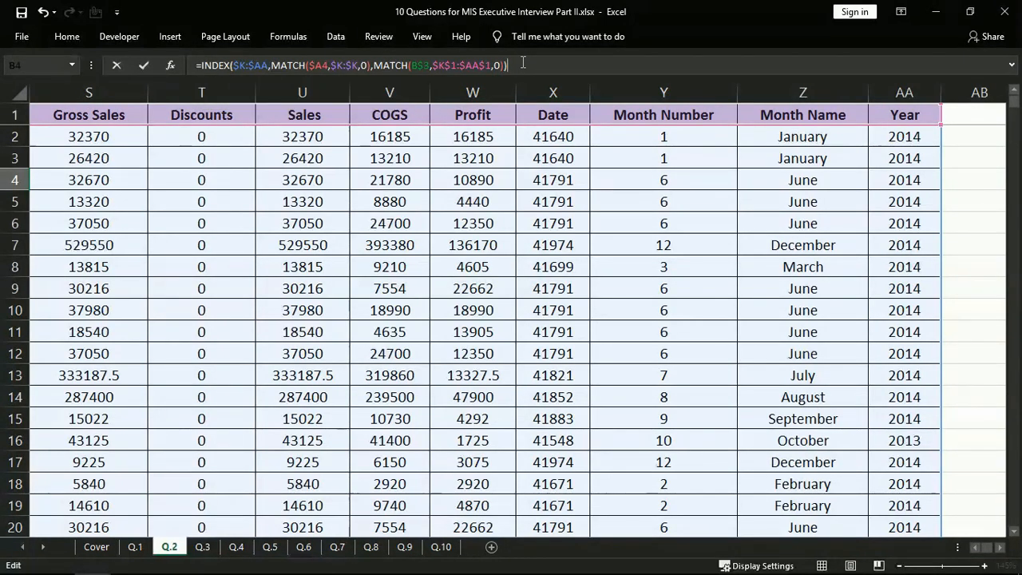
key(Return)
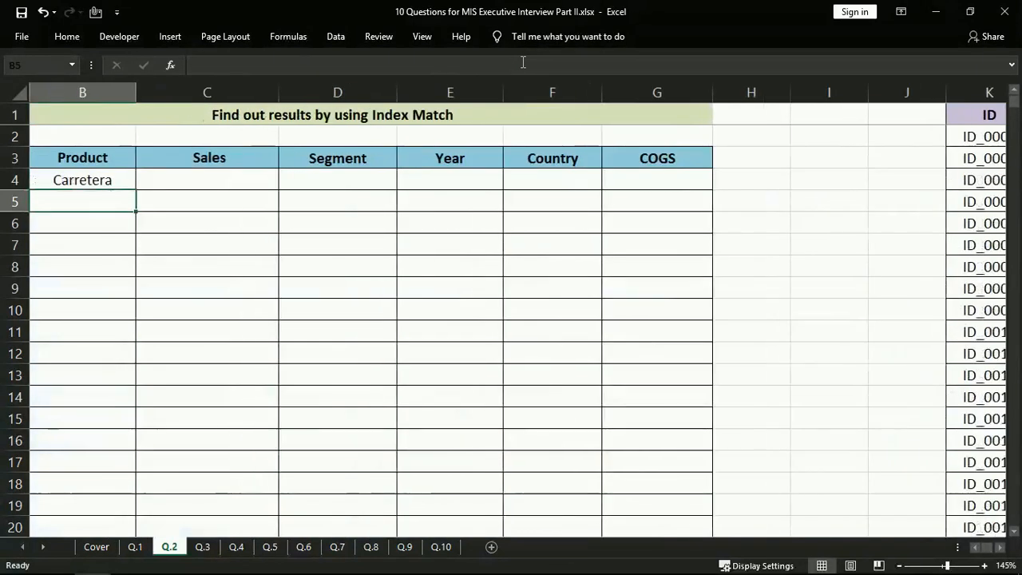
Copy the Product formula from B4 into the whole results table, B4:G27, covering all IDs from Product to COGS.
key(Left)
key(Up)
key(Right)
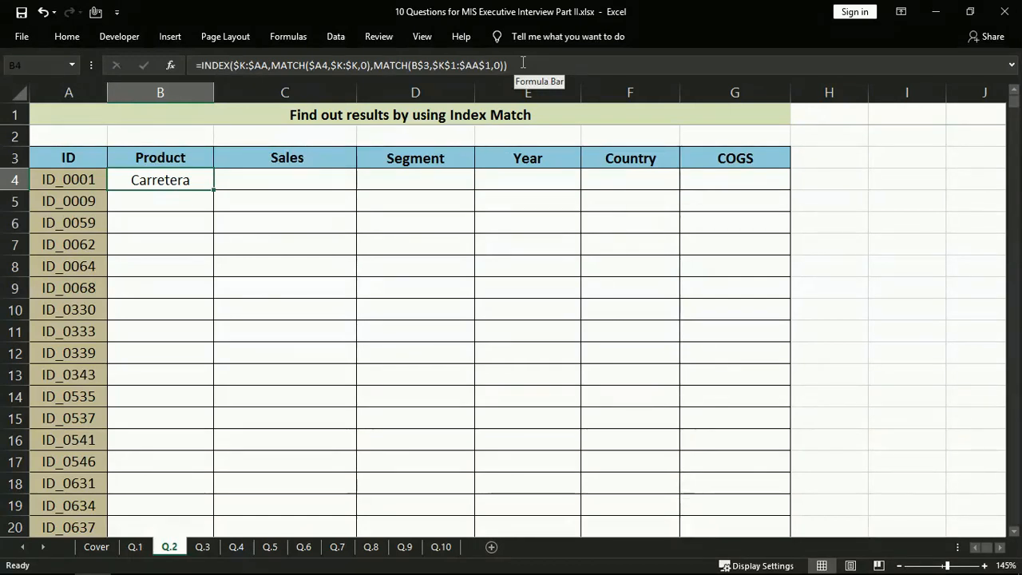
key(ctrl+c)
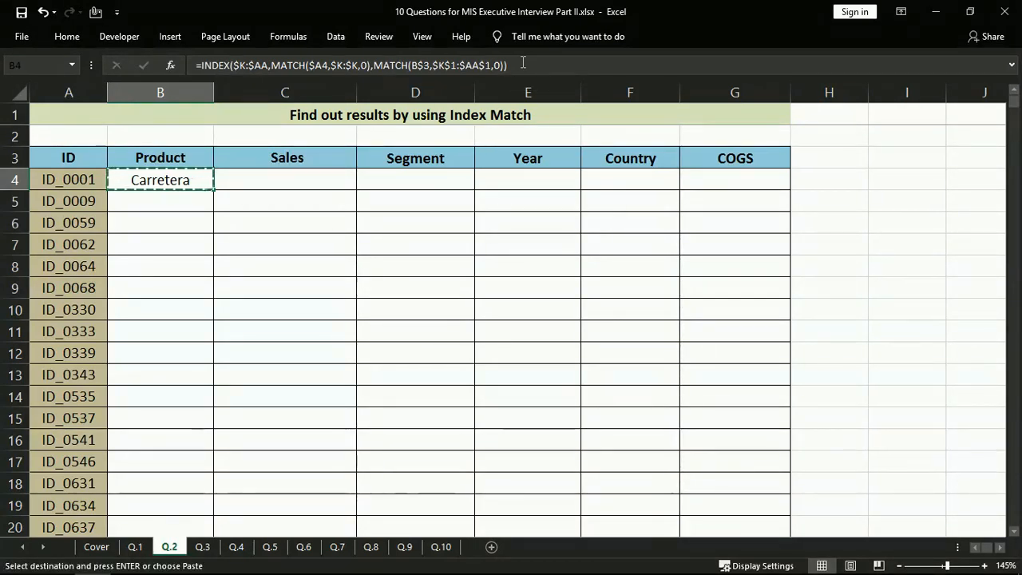
key(Left)
key(ctrl+Down)
key(Right)
key(ctrl+shift+Up)
key(shift+Right)
key(shift+Right)
key(shift+Right)
key(shift+Right)
key(shift+Right)
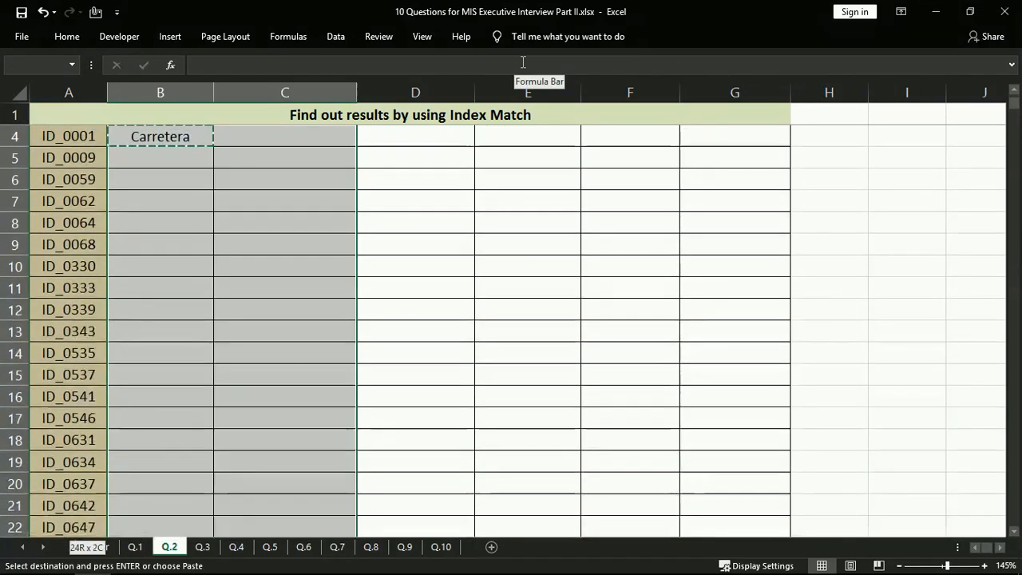
key(ctrl+v)
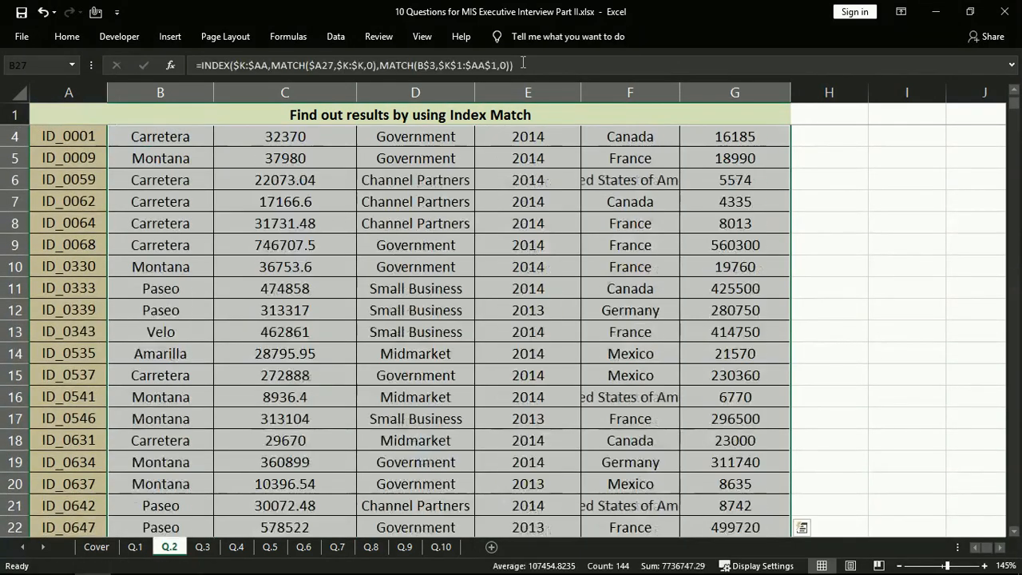
Return to the first Product result and review its INDEX and MATCH formula alongside the filled table.
key(Up)
key(ctrl+Home)
key(Down)
key(Down)
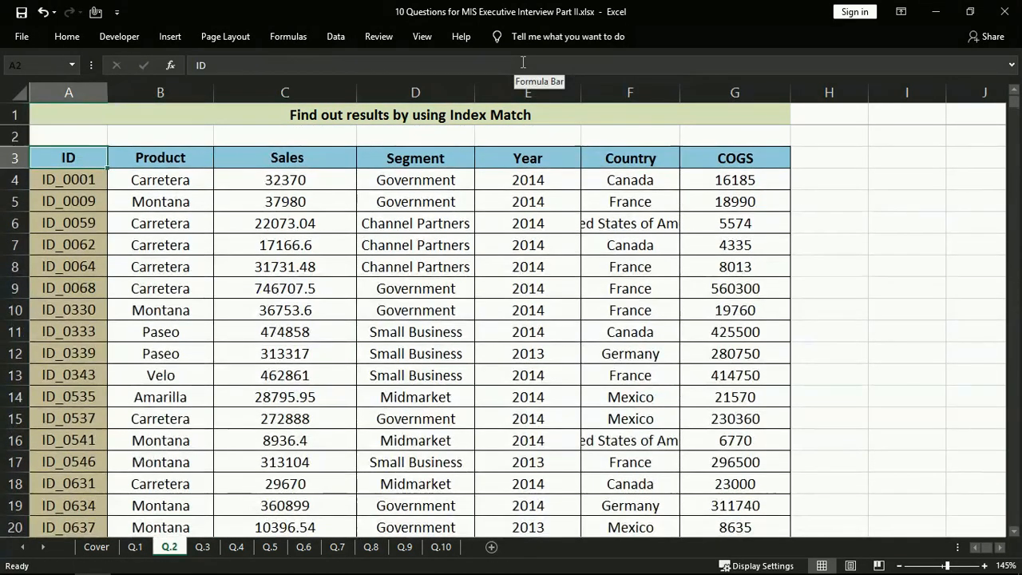
key(Right)
key(Down)
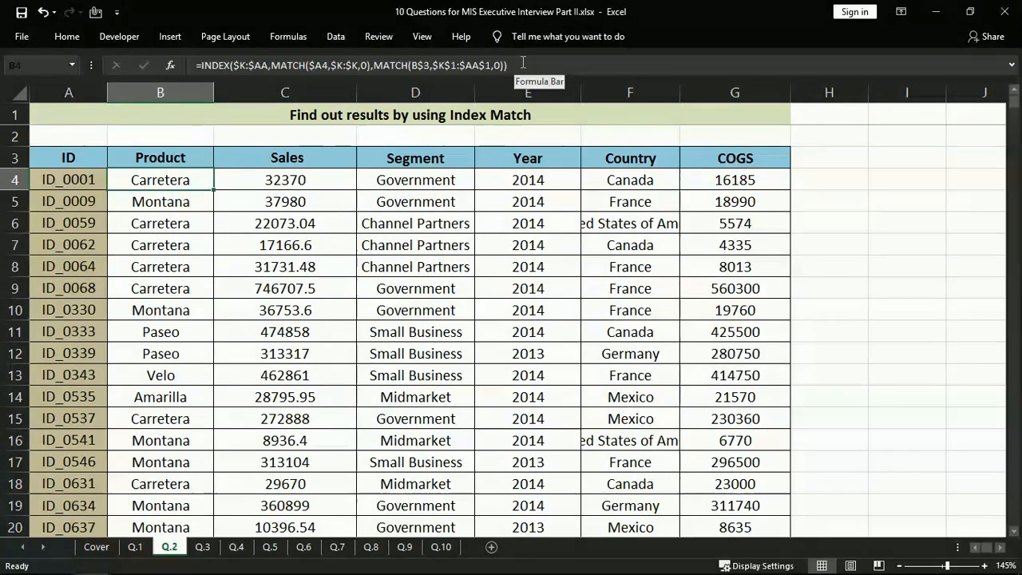
Open sheet Q.3 and examine the Names, Time, Qty and Value columns of its source data.
key(ctrl+Page_Down)
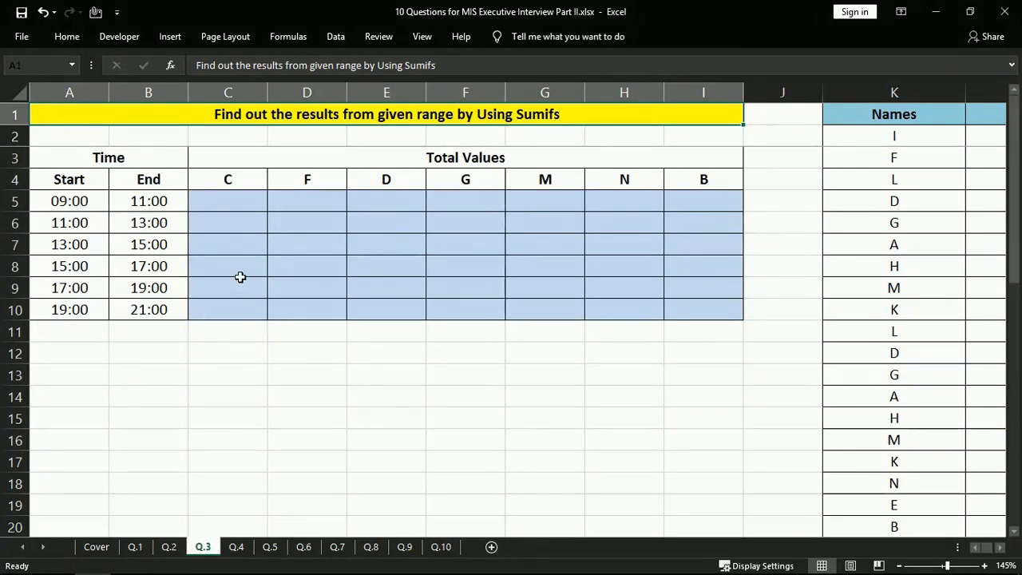
click(881, 225)
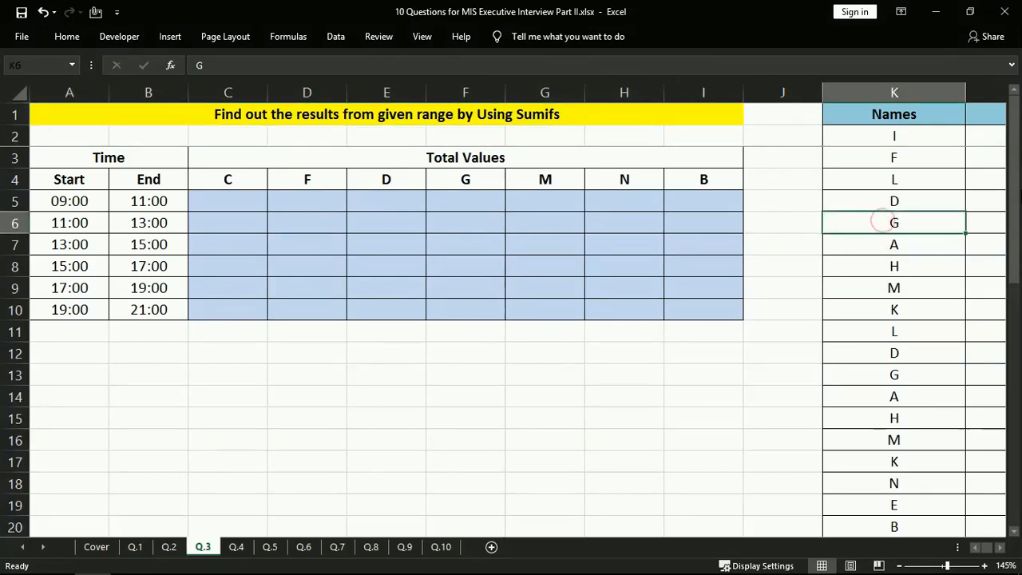
key(Right)
key(Right)
key(Right)
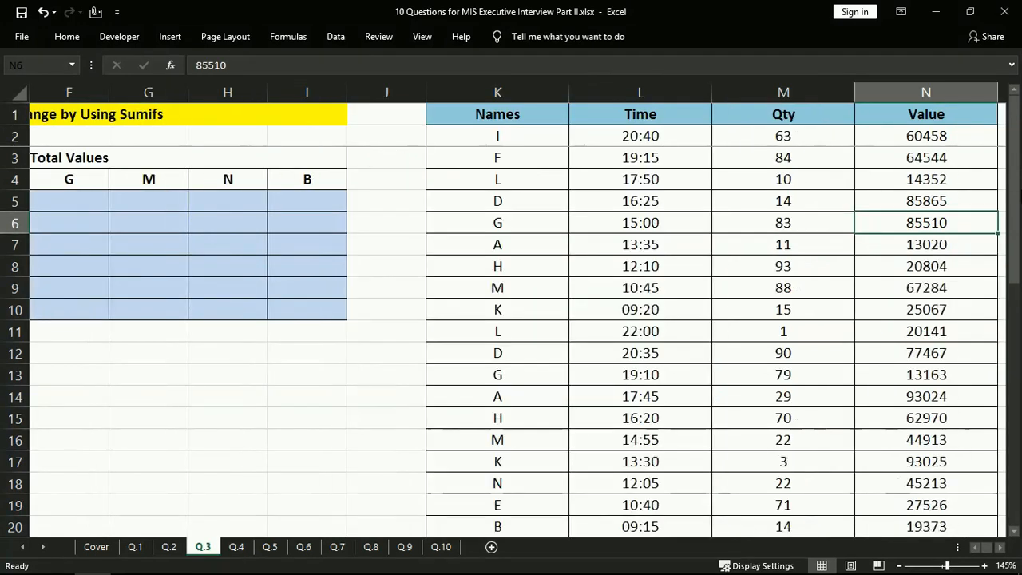
key(Right)
key(Left)
key(Left)
key(Left)
key(Left)
key(Up)
key(Up)
key(Up)
key(Up)
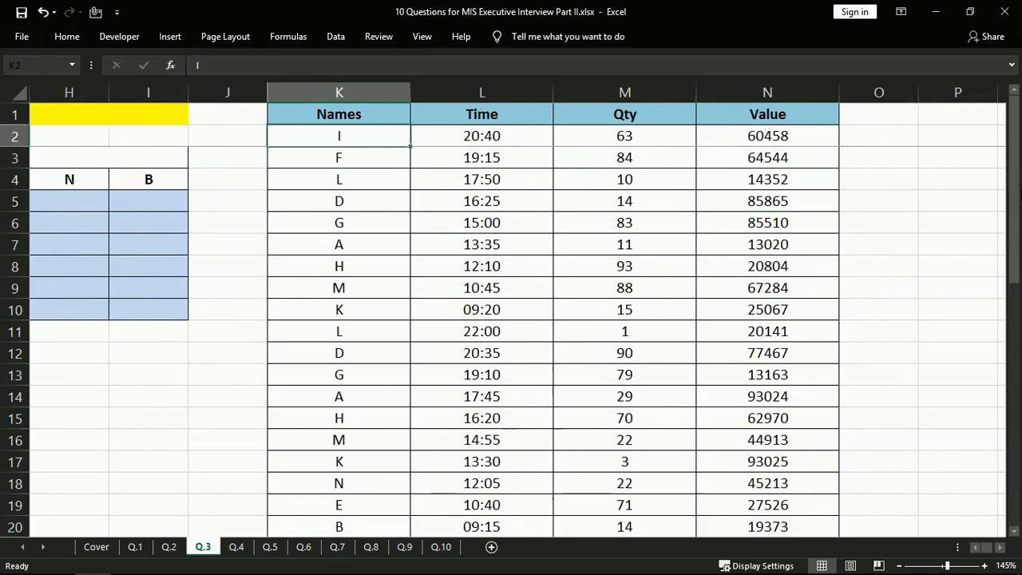
key(Up)
key(Right)
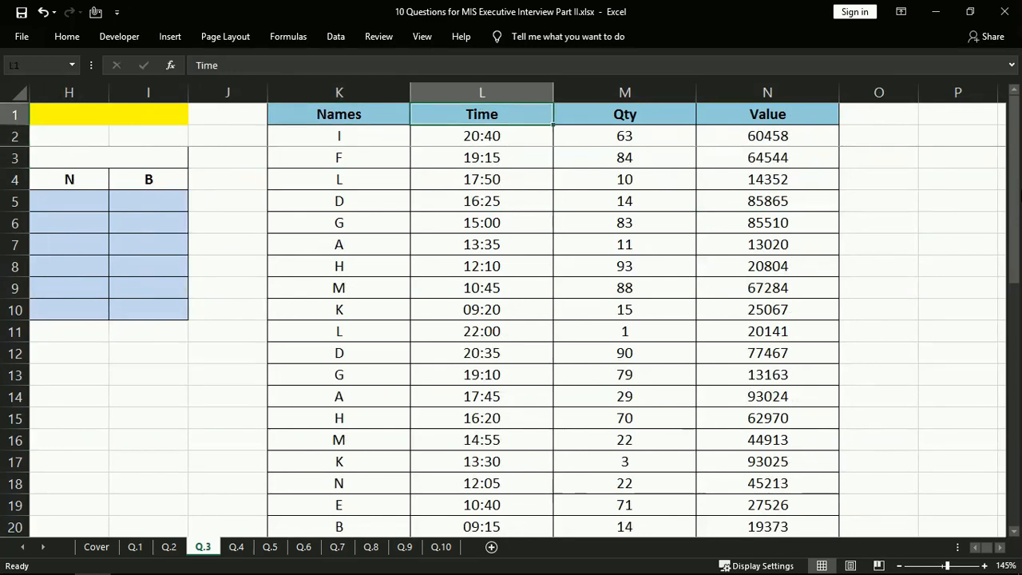
key(Right)
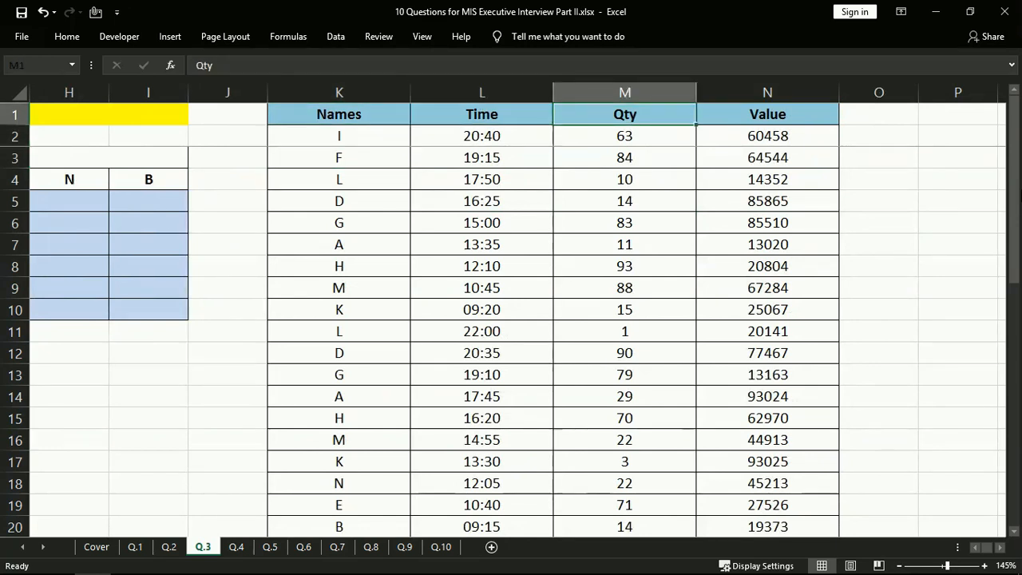
key(Right)
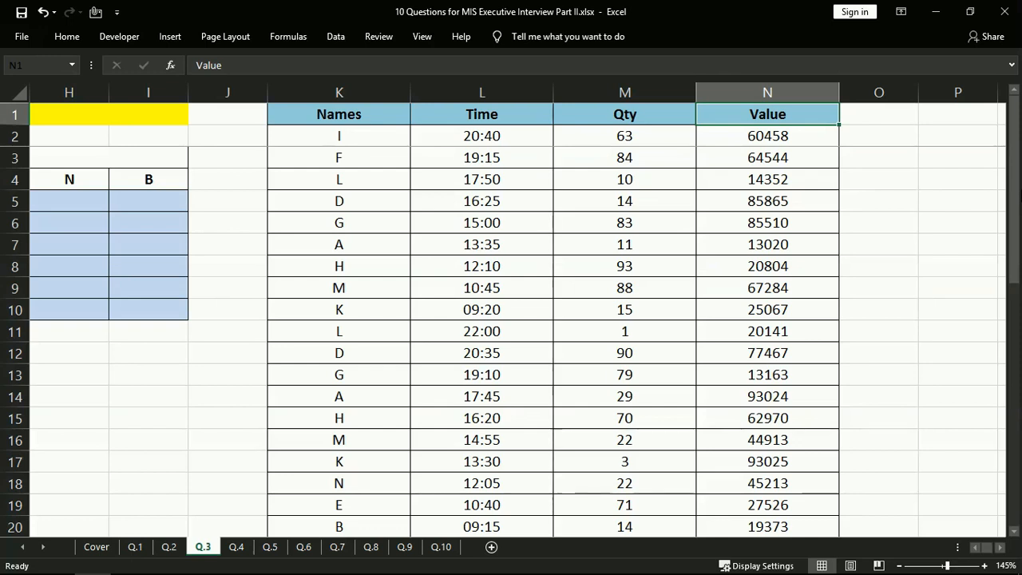
Examine the Q.3 task title and the Total Values heading of the empty results table.
key(Left)
key(ctrl+Home)
key(Down)
key(Down)
key(Down)
key(Down)
key(Up)
key(Up)
key(Up)
key(Up)
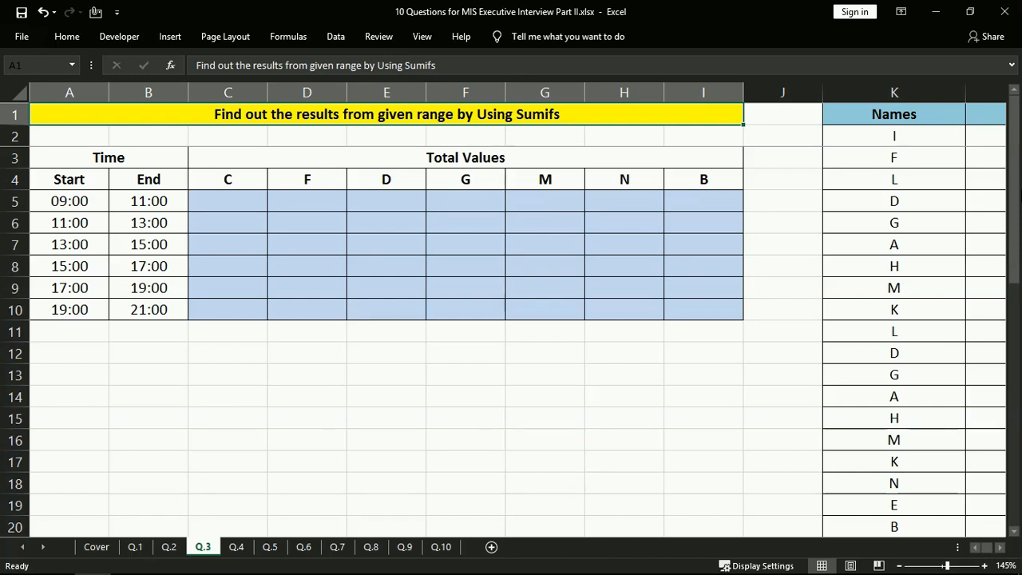
key(Down)
key(Down)
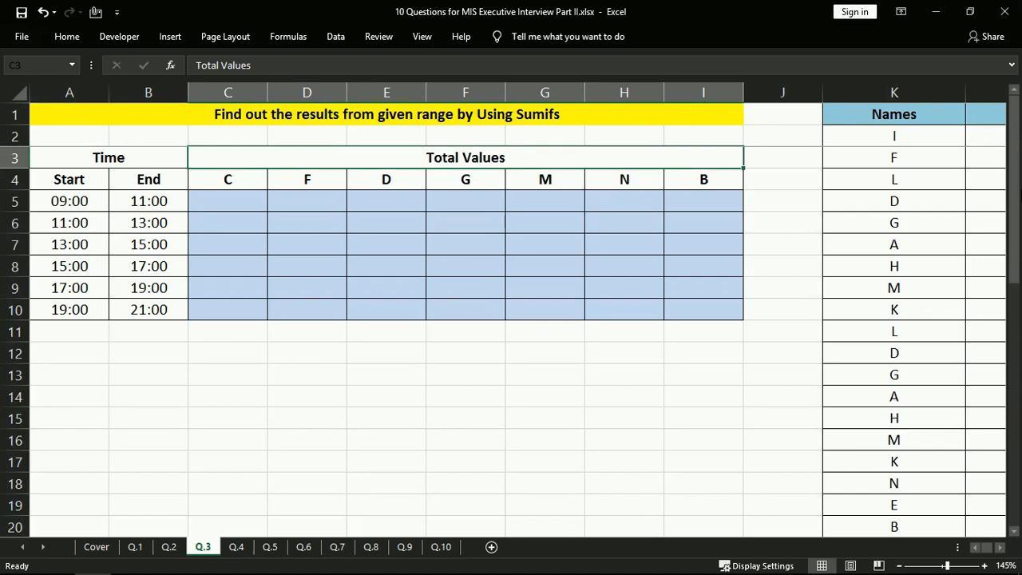
Examine the name headings in row 4 of the results table, from C across to B.
key(Down)
key(Down)
key(Up)
key(Left)
key(Left)
key(Left)
key(Left)
key(Left)
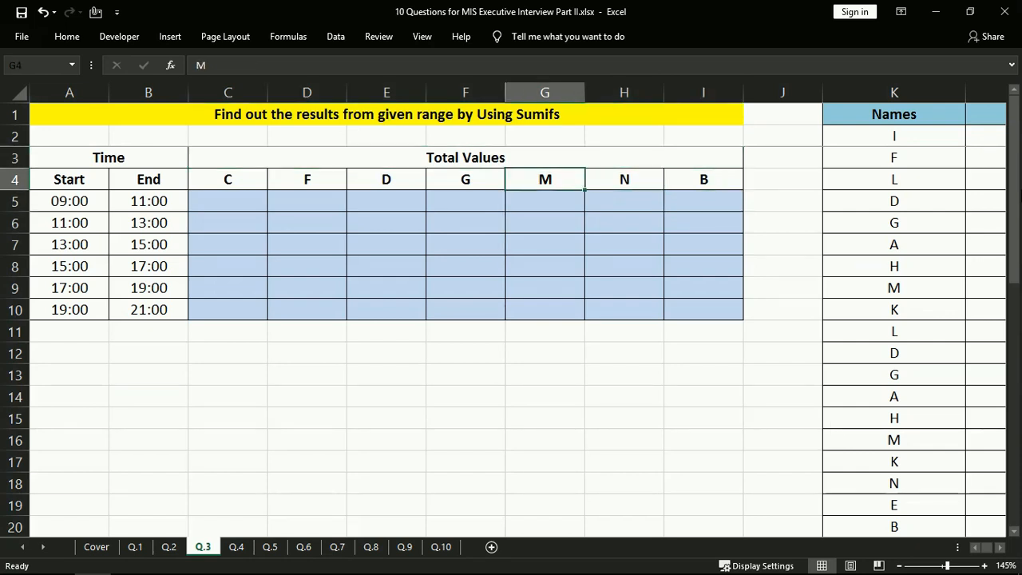
key(Left)
key(Right)
key(Right)
key(Right)
key(Right)
key(Right)
key(Left)
key(Left)
key(Left)
key(Left)
key(Left)
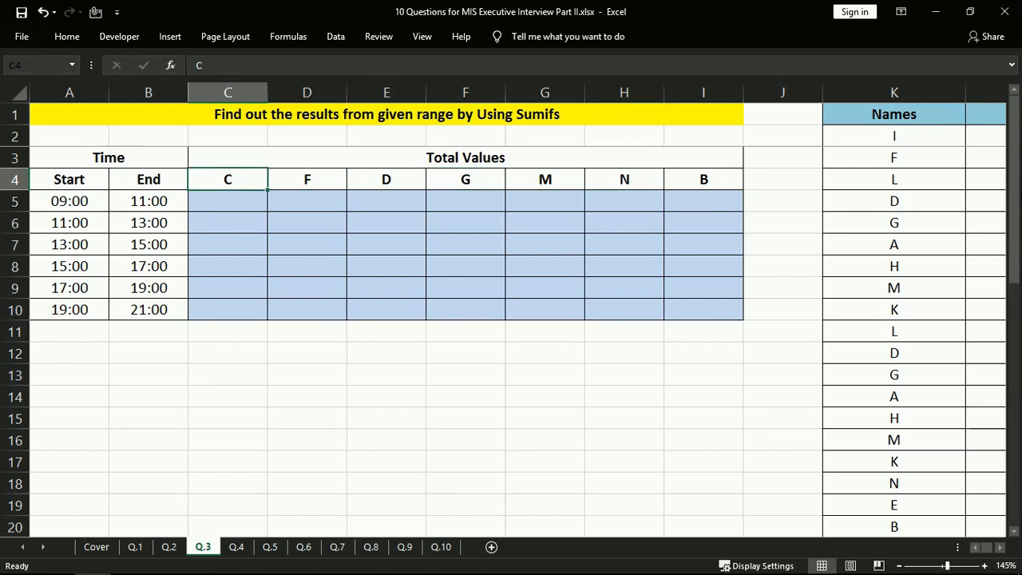
Examine the first row's Start and End times together with the C heading as criteria for the totals.
key(Left)
key(Left)
key(Down)
key(Right)
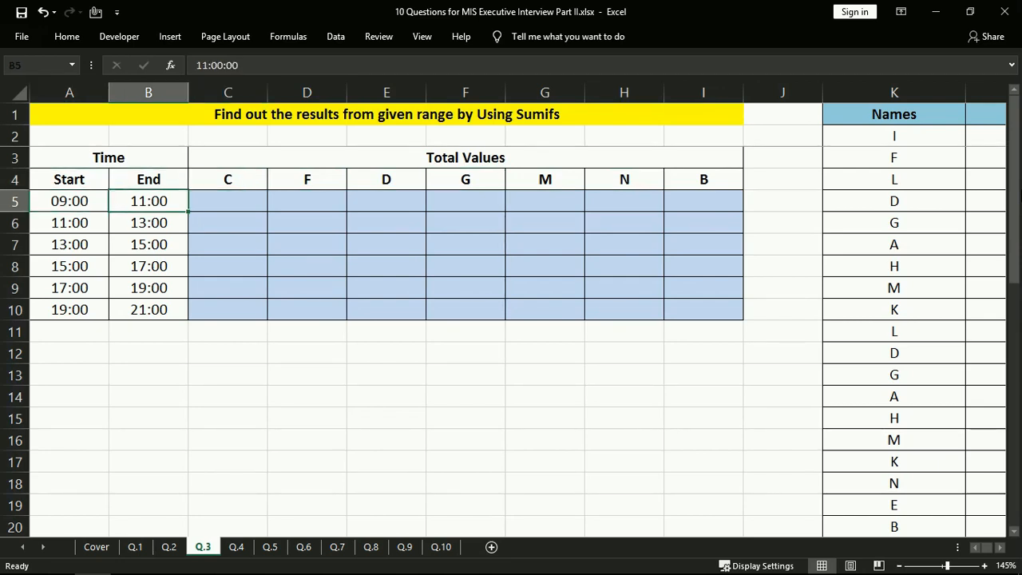
key(Left)
key(Right)
key(Left)
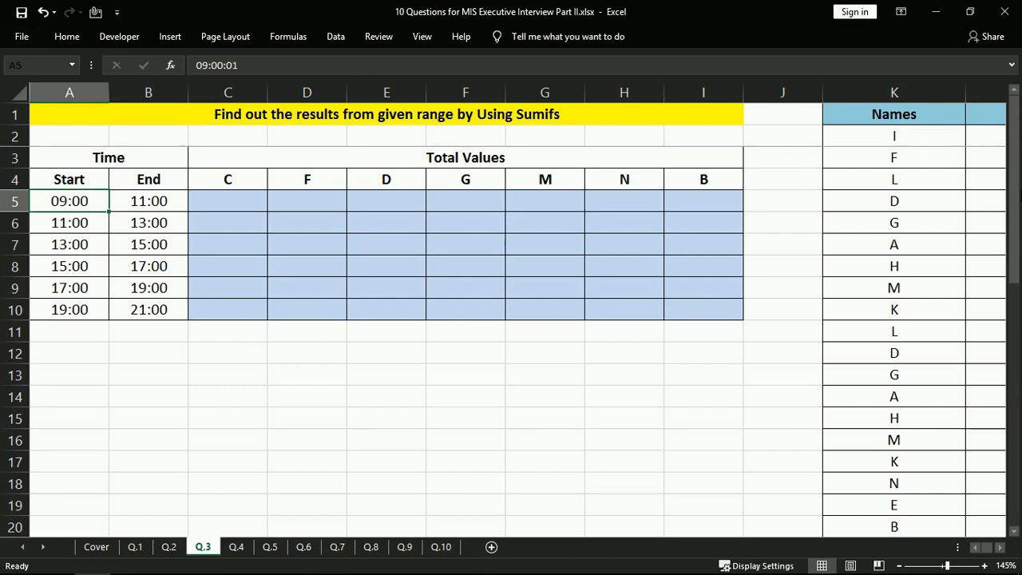
key(Right)
key(Right)
key(Left)
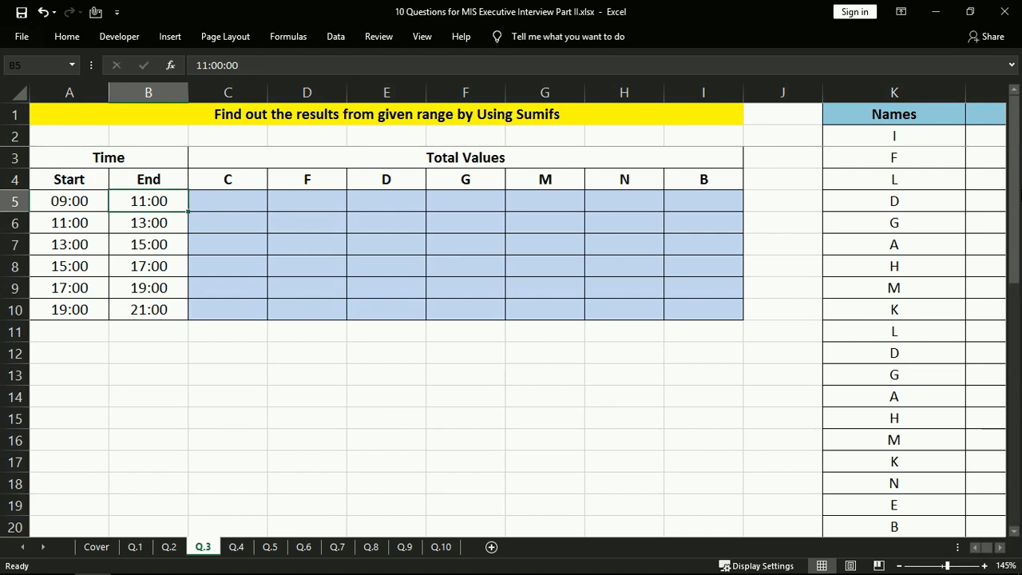
key(Right)
key(Up)
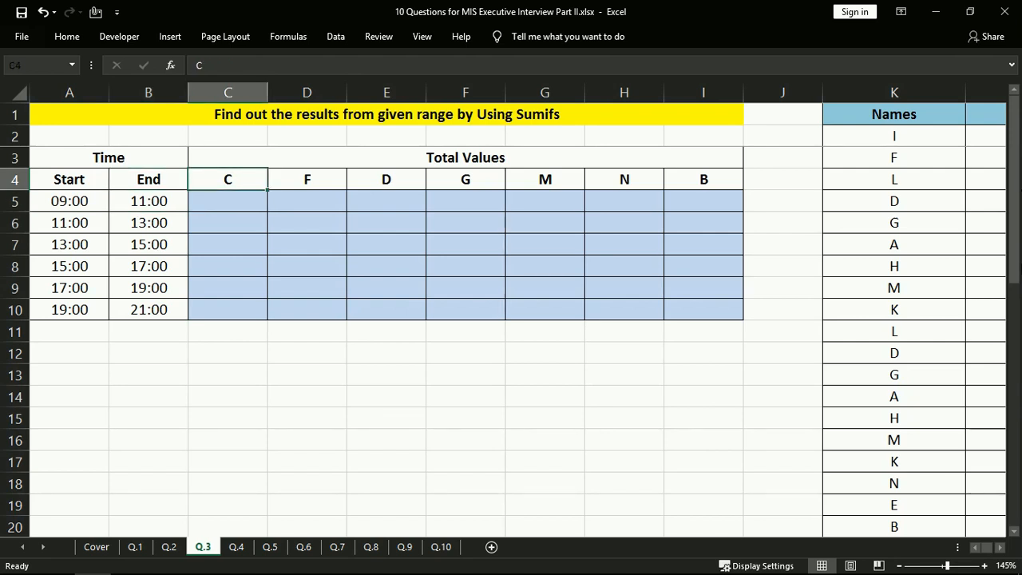
Examine the source data's Names, Time and Value columns against the criteria in the results table.
click(894, 92)
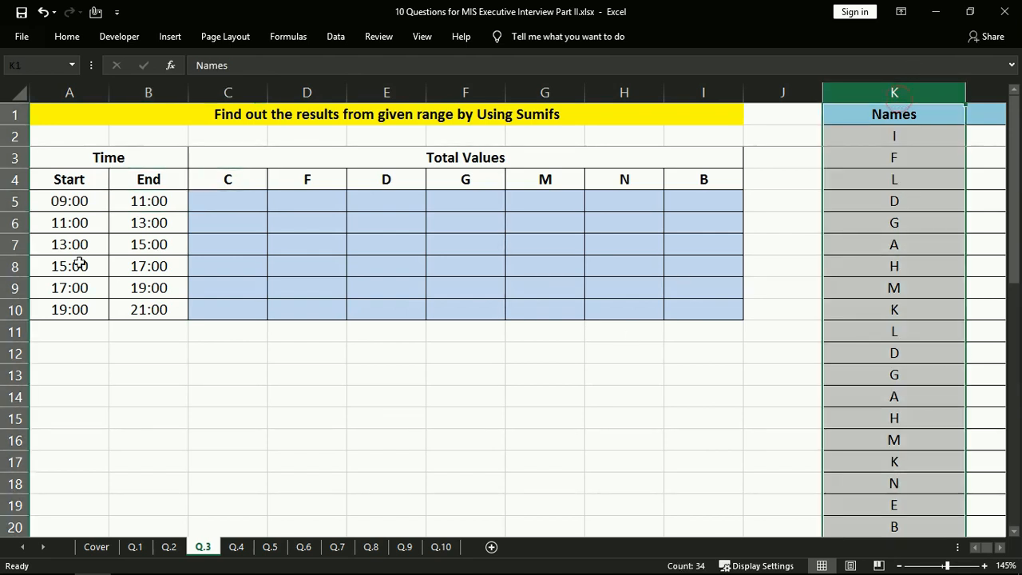
key(ctrl+Home)
click(846, 177)
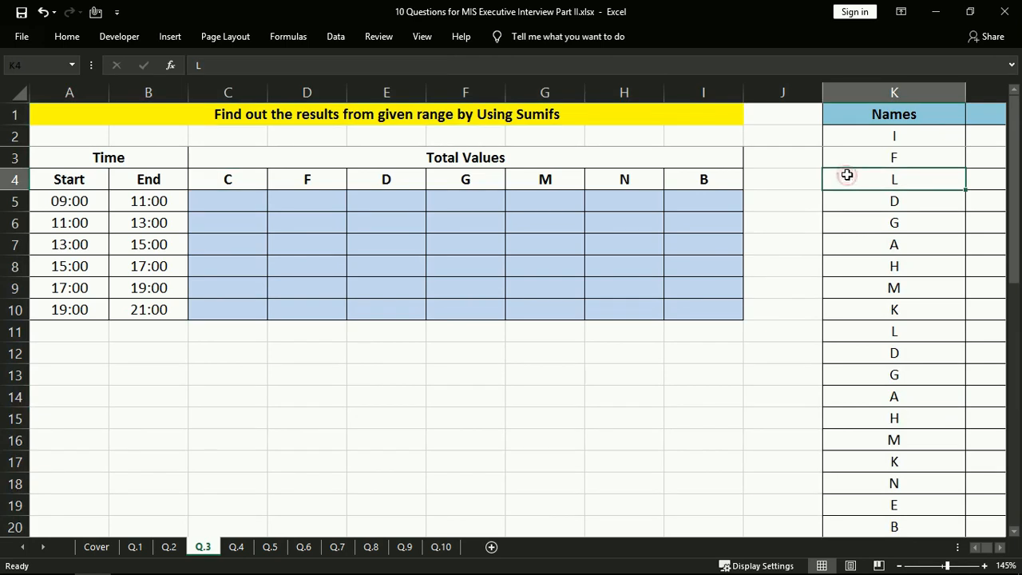
key(Right)
key(Right)
key(Left)
key(Up)
key(Up)
key(Up)
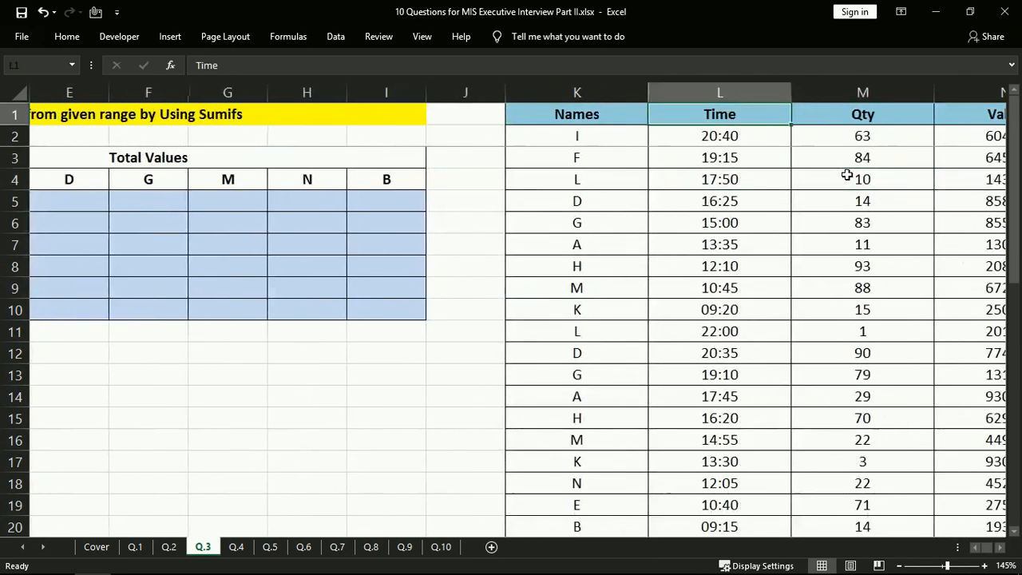
key(ctrl+shift+Down)
key(ctrl+Home)
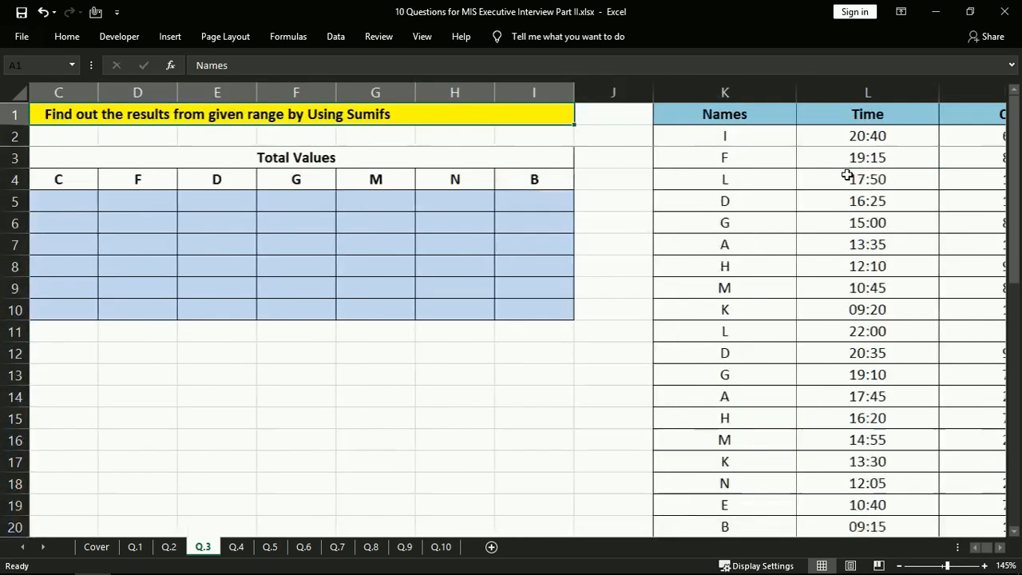
key(Down)
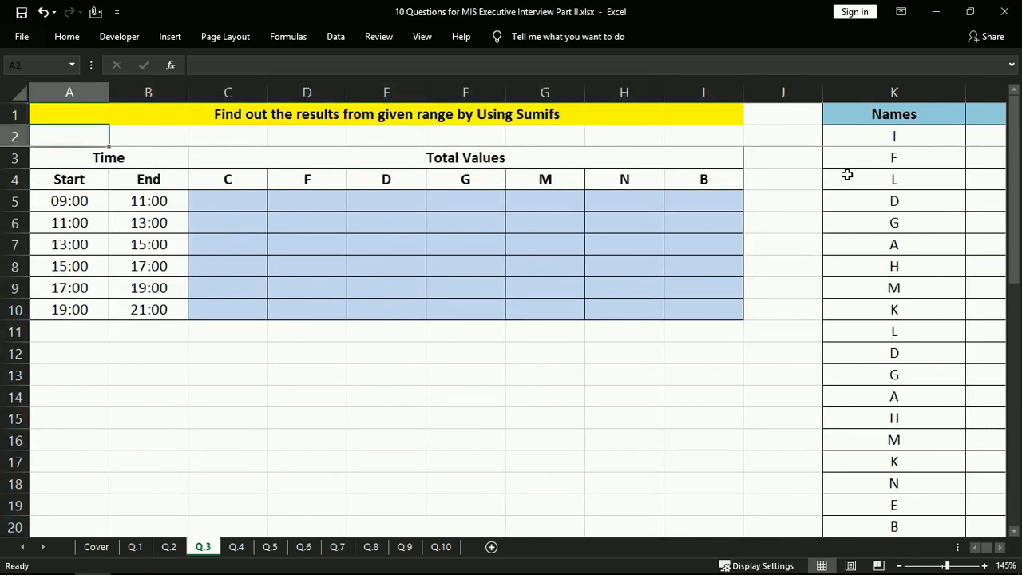
key(Down)
key(Right)
key(Right)
key(Right)
key(ctrl+Right)
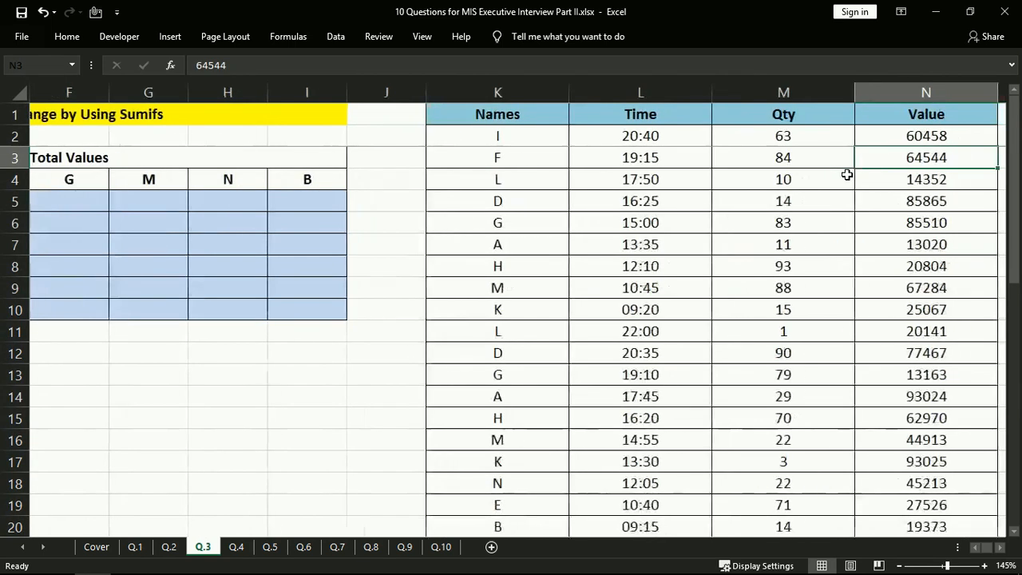
Examine the source data's Value column, then the first row's Start time and the empty result cell C5.
key(ctrl+Up)
key(ctrl+shift+Down)
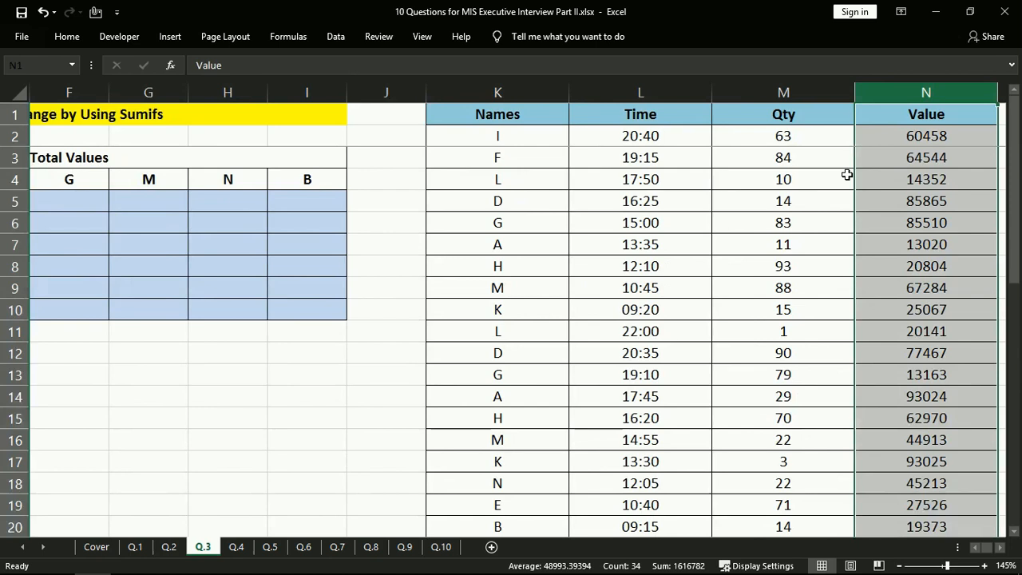
key(ctrl+Left)
key(ctrl+Left)
key(Down)
key(Down)
key(Down)
key(Down)
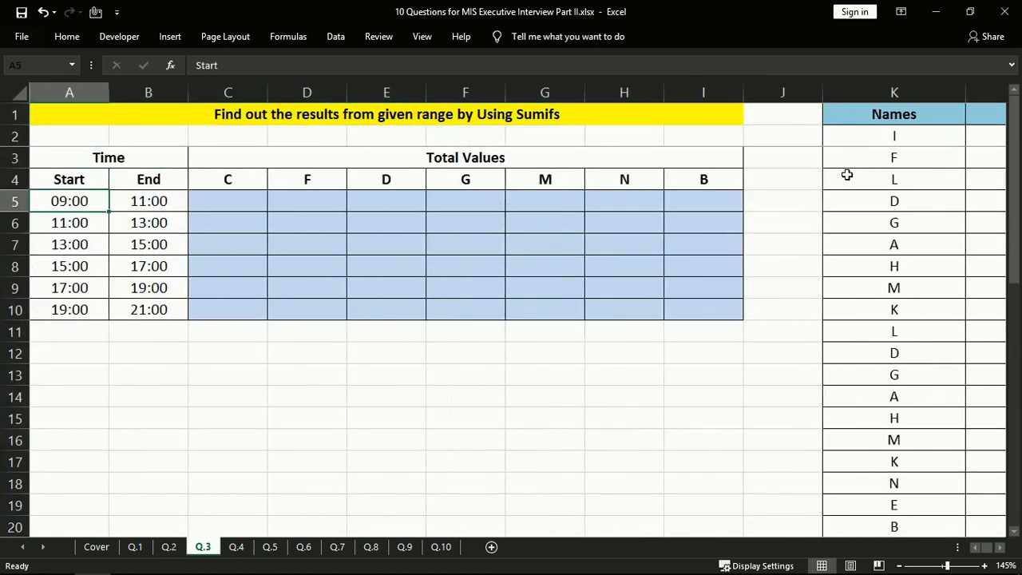
key(Right)
key(Right)
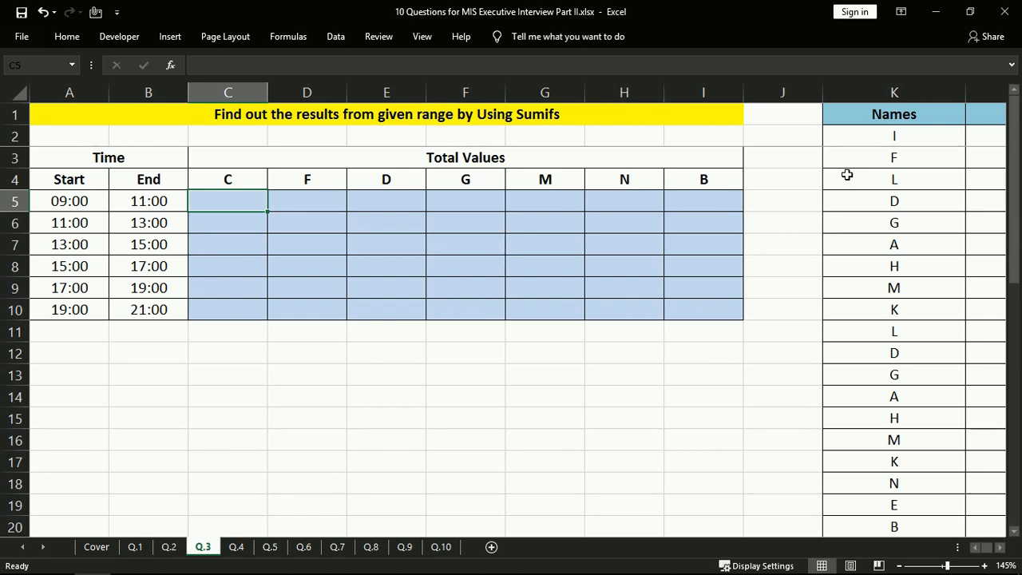
key(Left)
key(Left)
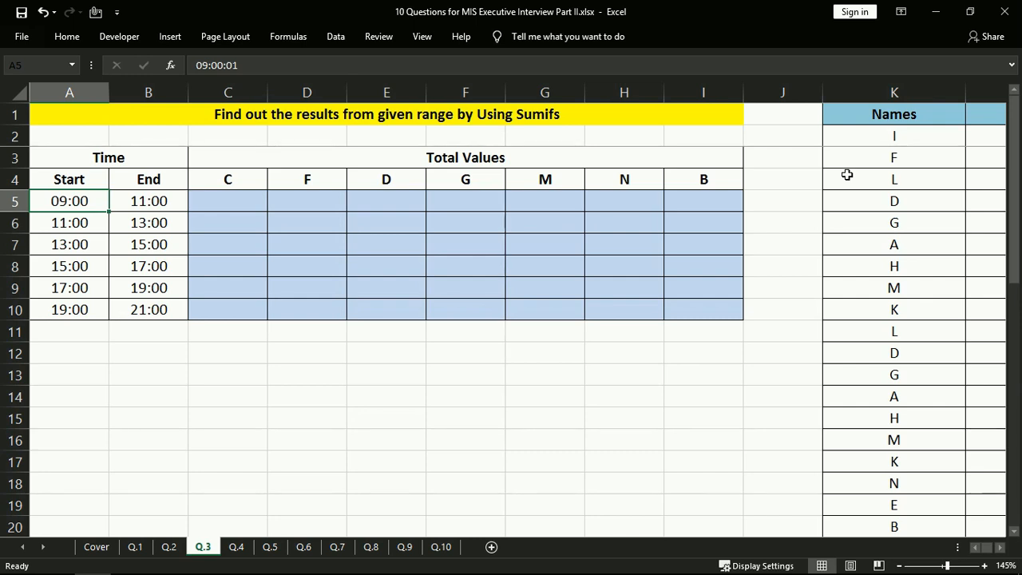
Begin a SUMIFS formula in C5 with the Value column, $N:$N, as the absolute sum range.
key(Right)
key(Right)
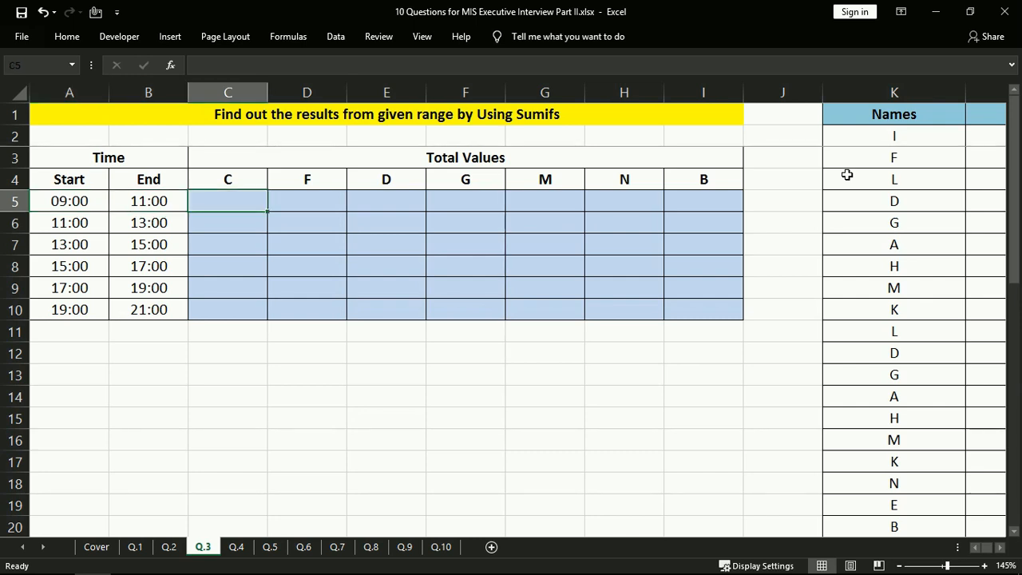
text(=Sumifs)
key(Tab)
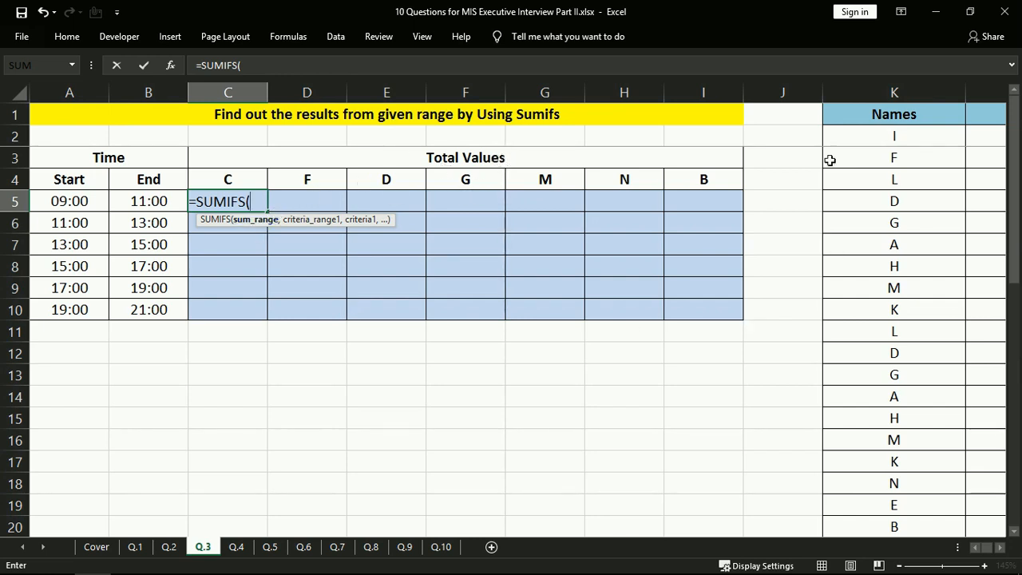
click(924, 163)
key(ctrl+Up)
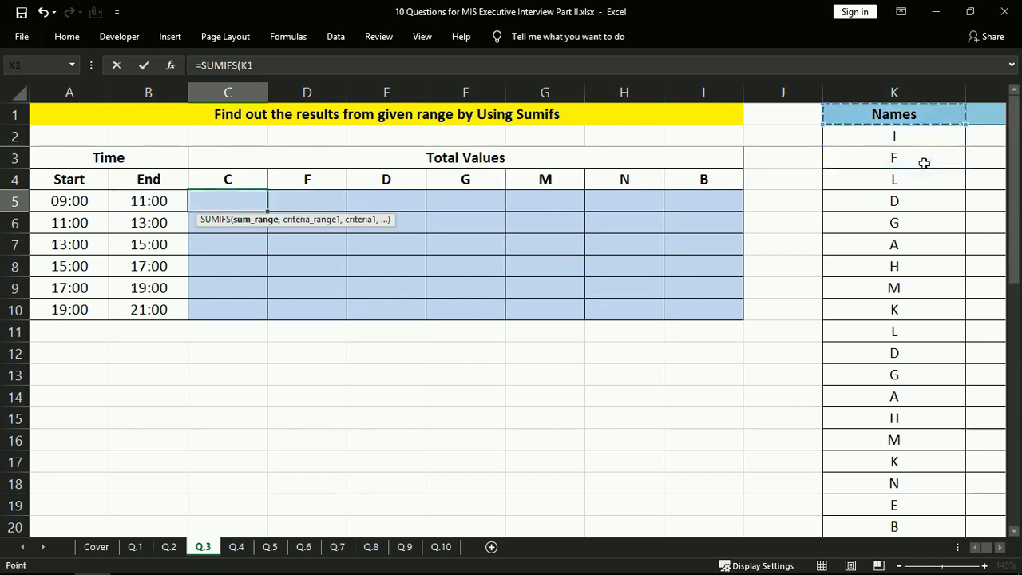
key(ctrl+Right)
key(ctrl+space)
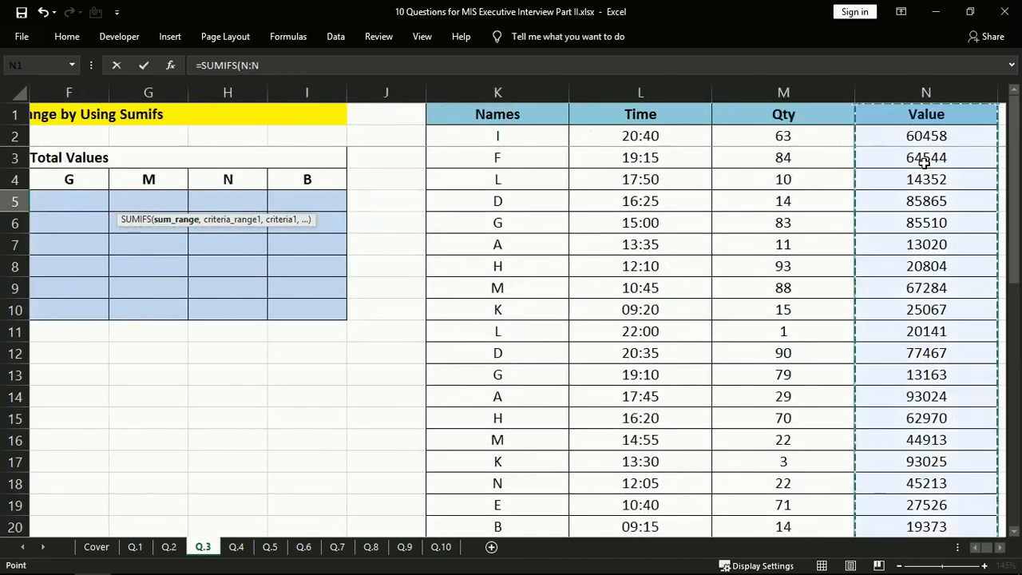
key(F4)
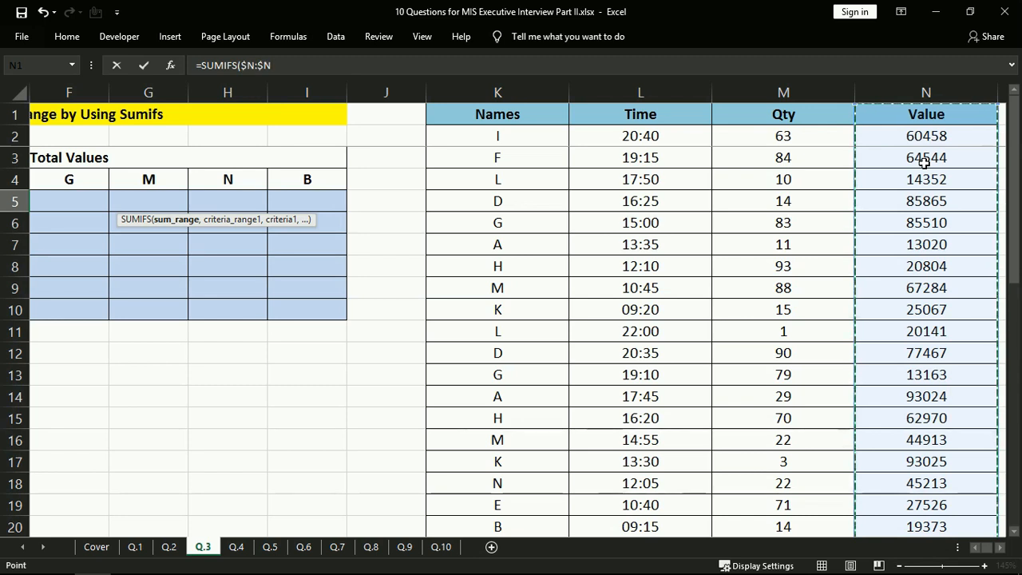
text(,)
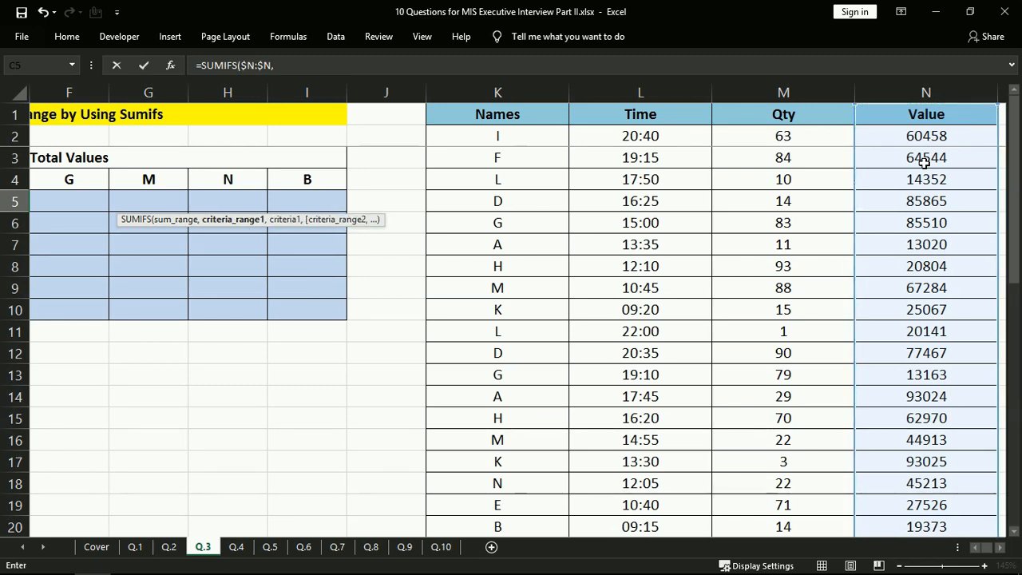
Add the Names column, $K:$K, as the first criteria range with heading C$4, row locked, as its criterion.
key(Left)
key(Left)
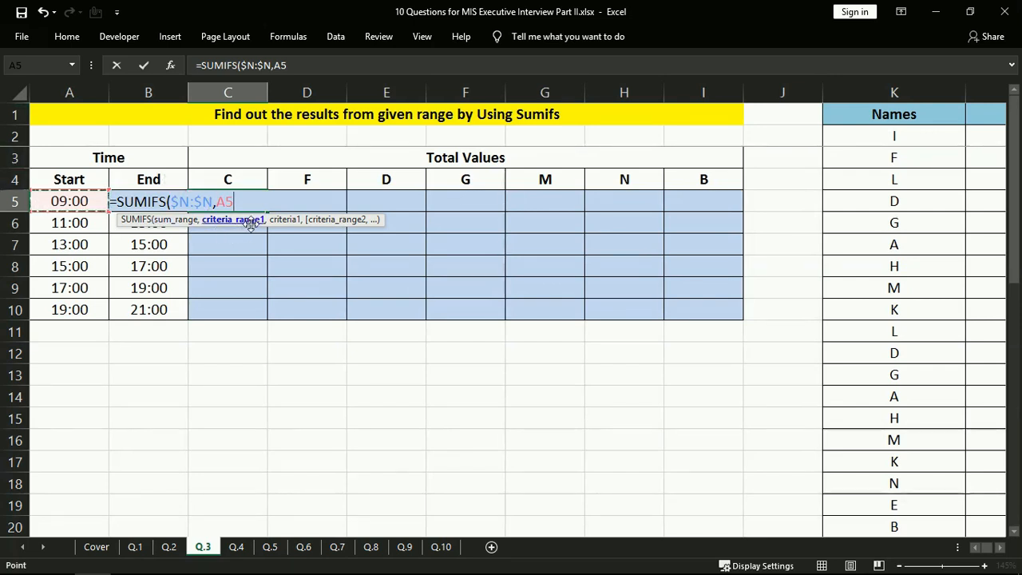
click(920, 92)
key(F4)
text(,)
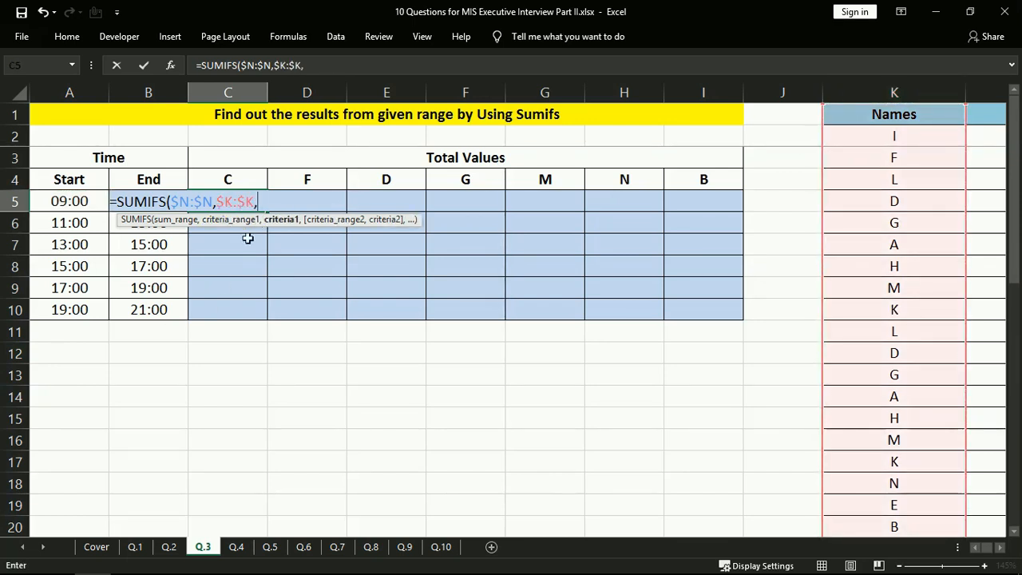
click(256, 179)
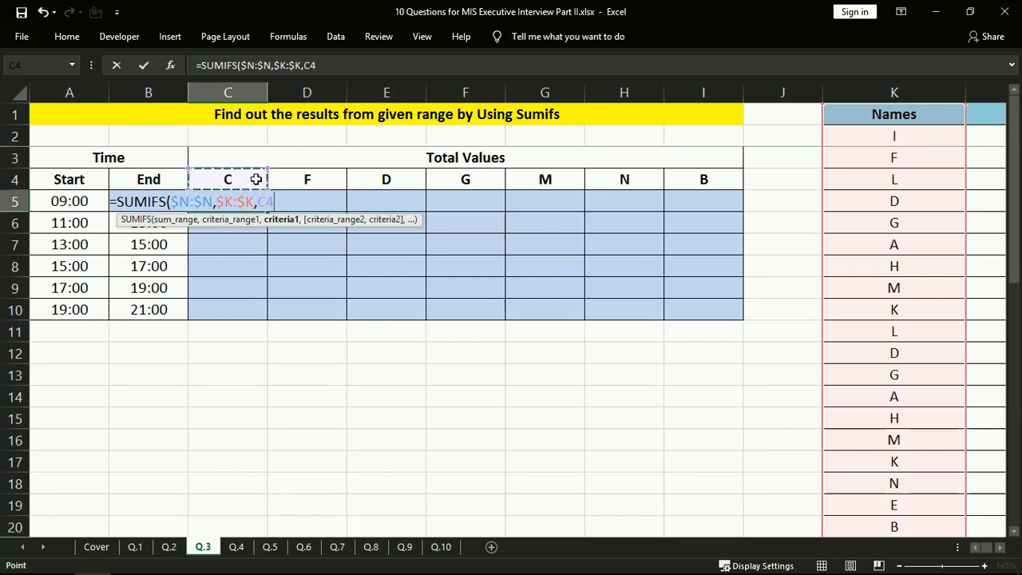
key(F4)
key(F4)
text(,)
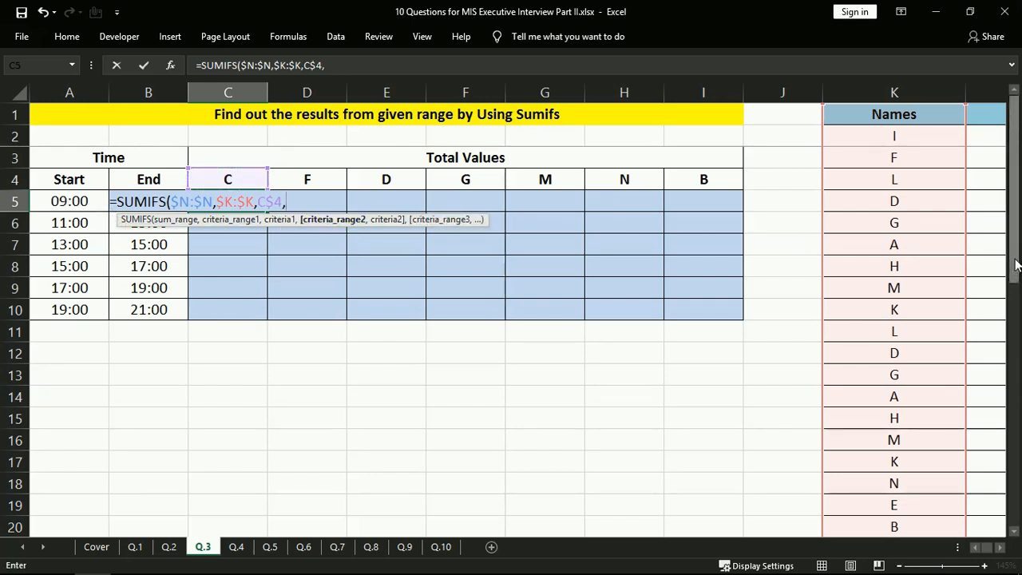
Add the Time column, $L:$L, as the absolute second criteria range of the SUMIFS formula.
click(993, 235)
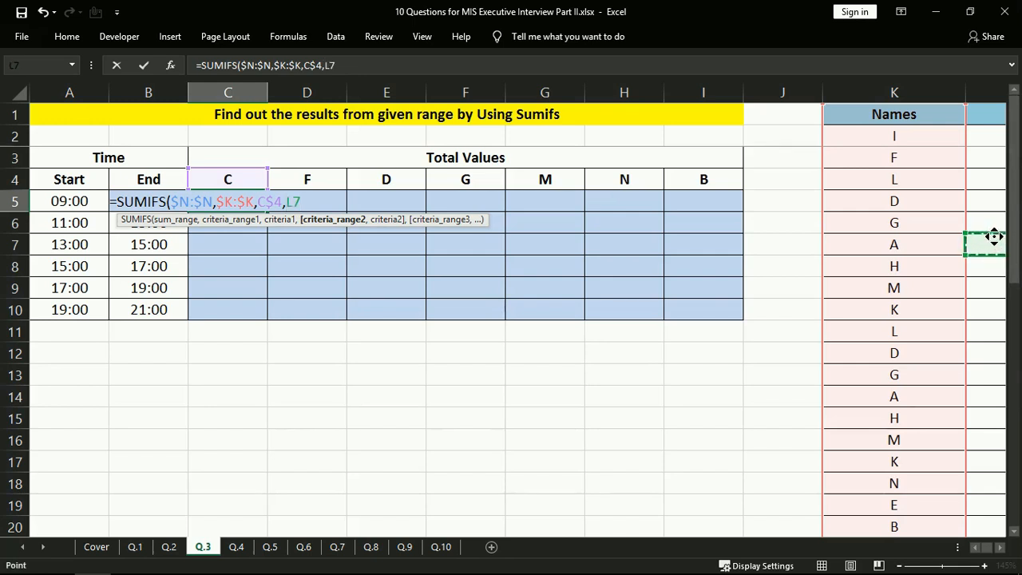
key(Right)
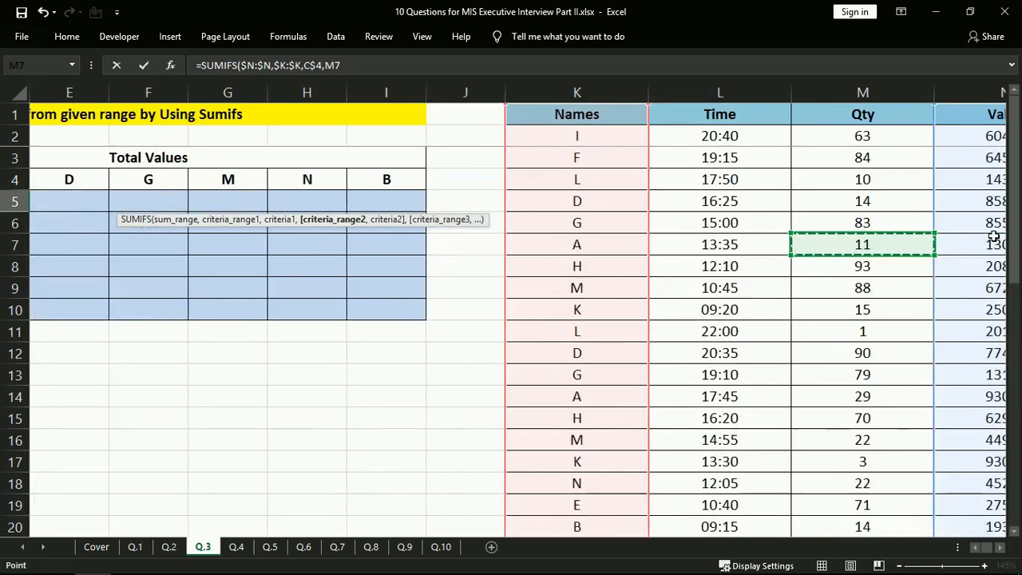
key(Up)
key(Up)
key(Up)
key(Up)
key(Up)
key(Left)
key(ctrl+space)
key(F4)
text(,)
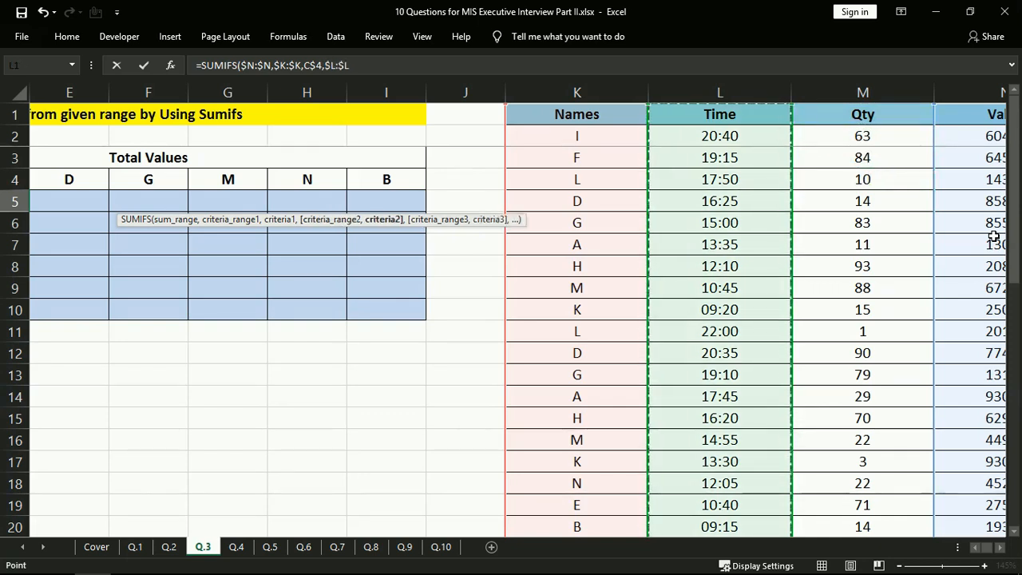
Set the second criterion to the first row's Start time as $A5, with only the column locked.
key(Left)
key(Left)
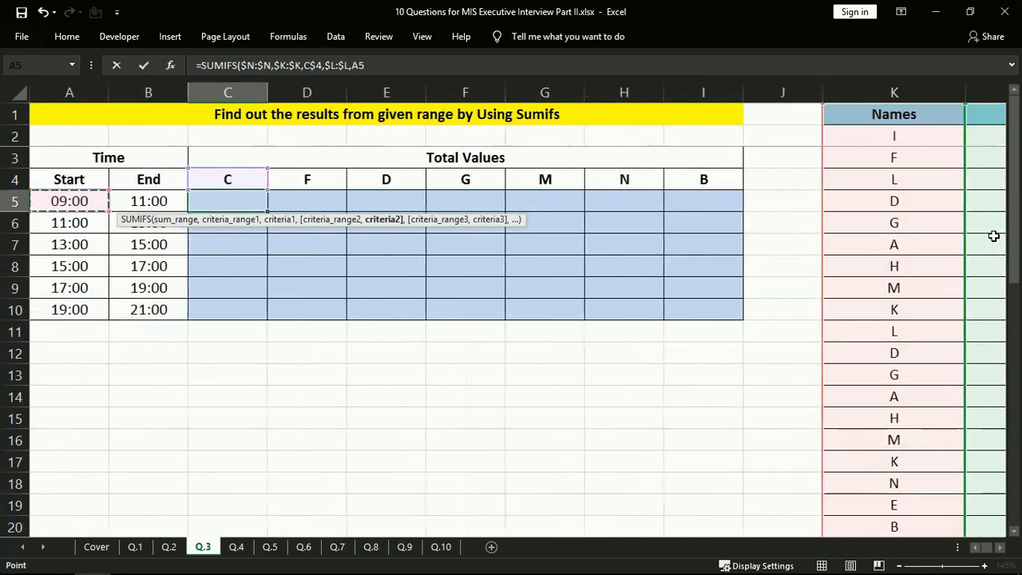
key(F4)
key(F4)
key(F4)
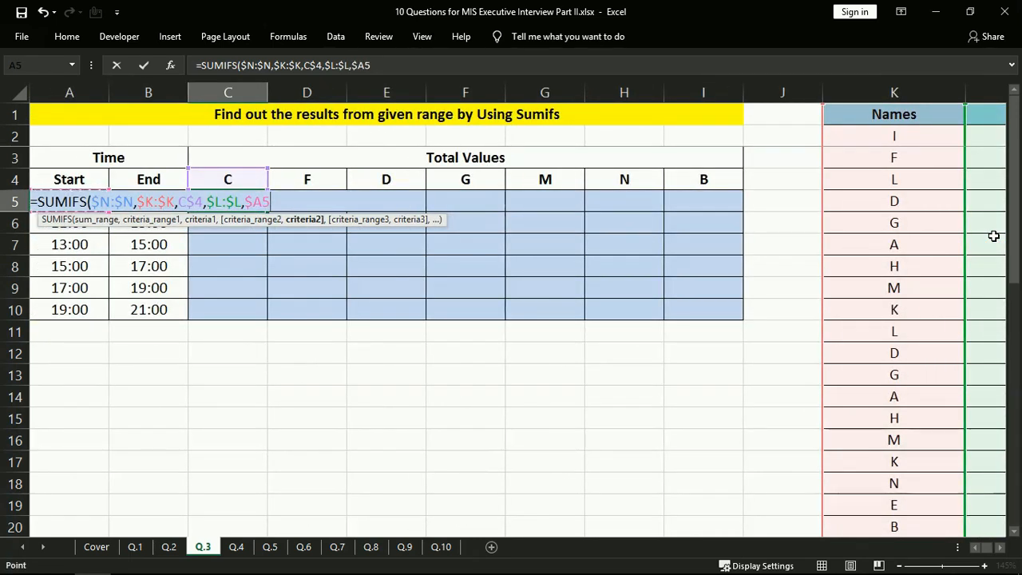
text(,)
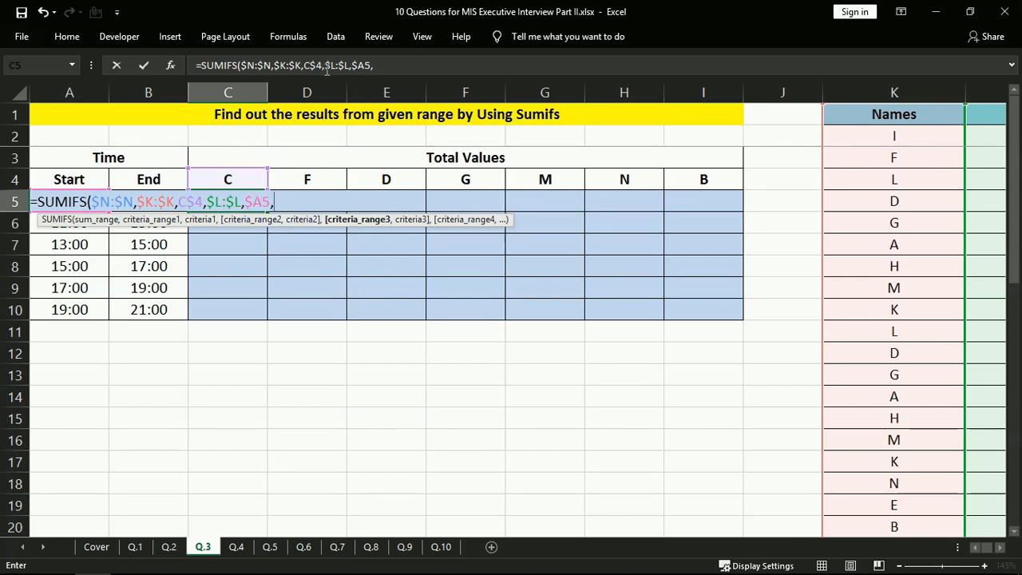
Add the Time column, $L:$L, again as the third criteria range of the SUMIFS formula.
click(375, 65)
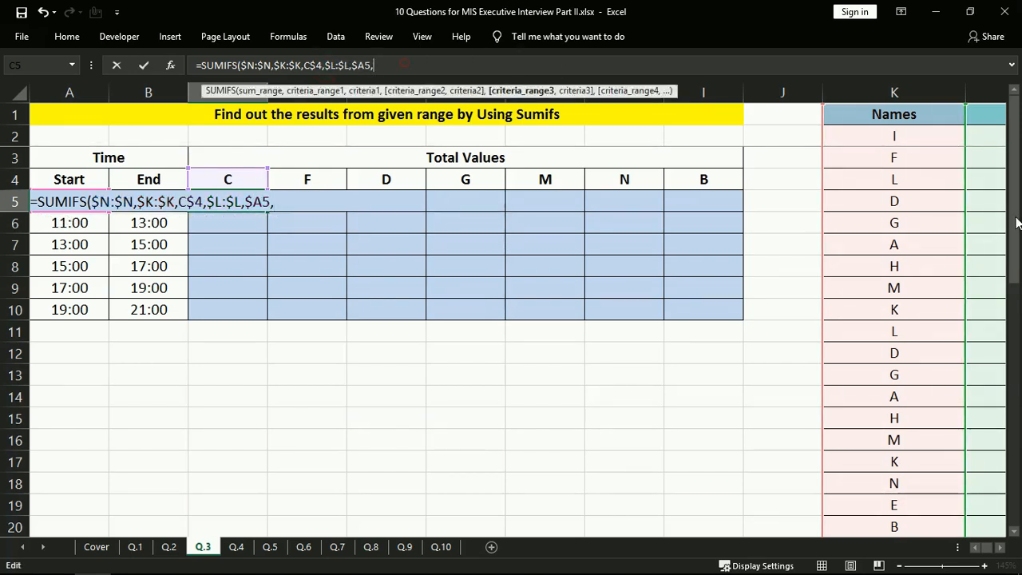
click(984, 199)
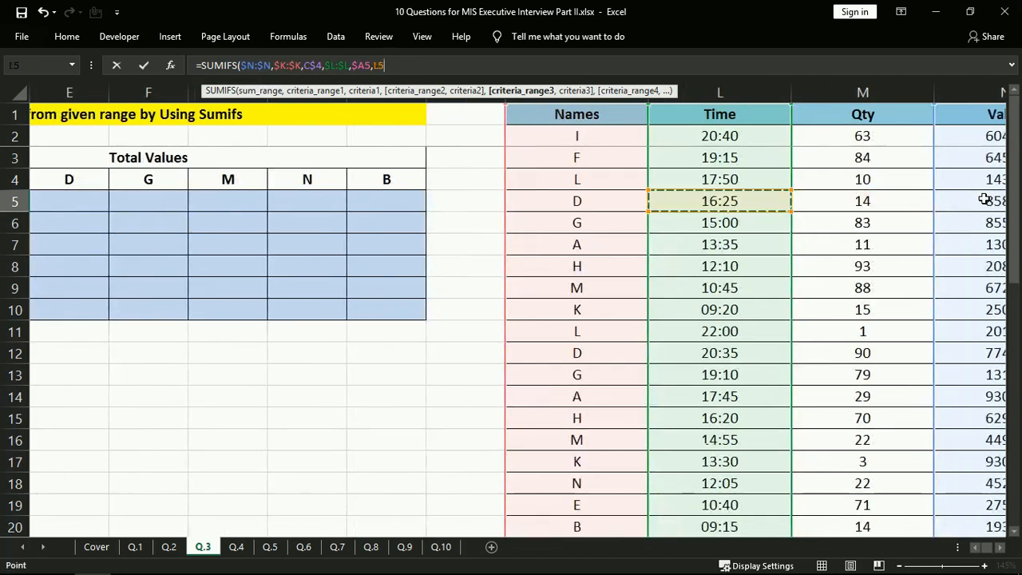
key(ctrl+space)
key(F4)
text(,)
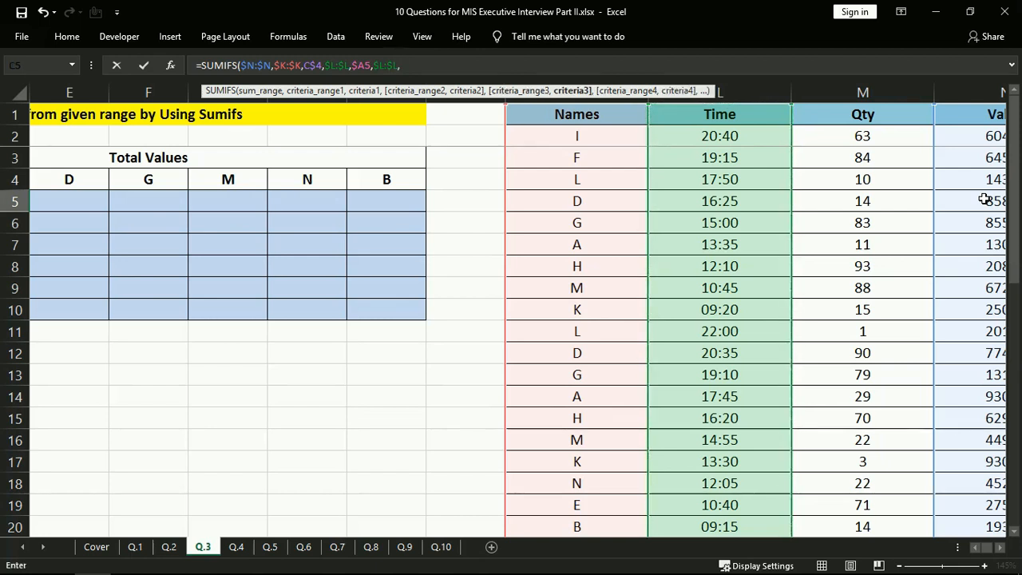
Set the third criterion to the End time as $B5, column locked, and complete the formula in C5.
key(Left)
key(Left)
key(Right)
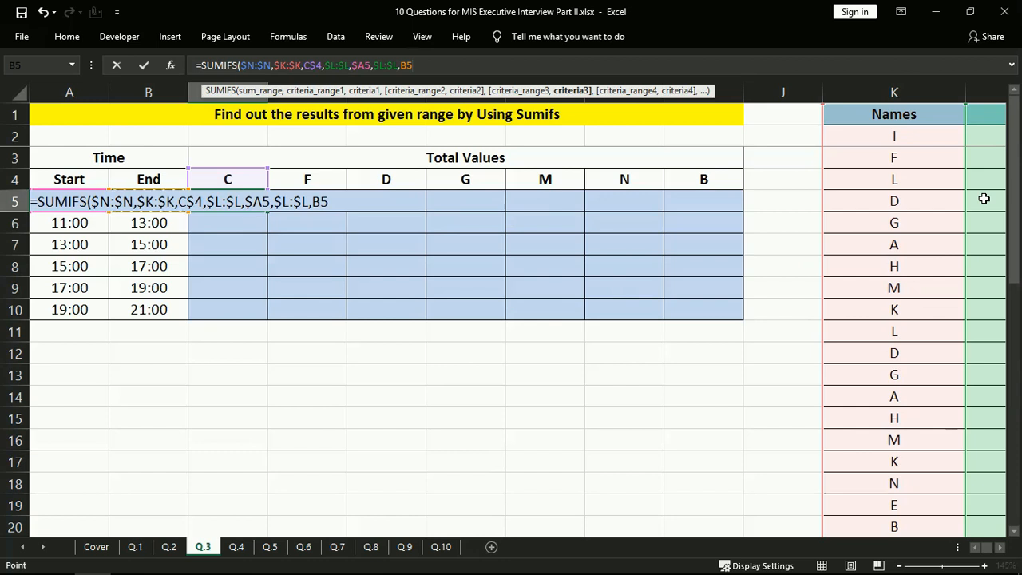
key(F4)
key(F4)
key(F4)
text())
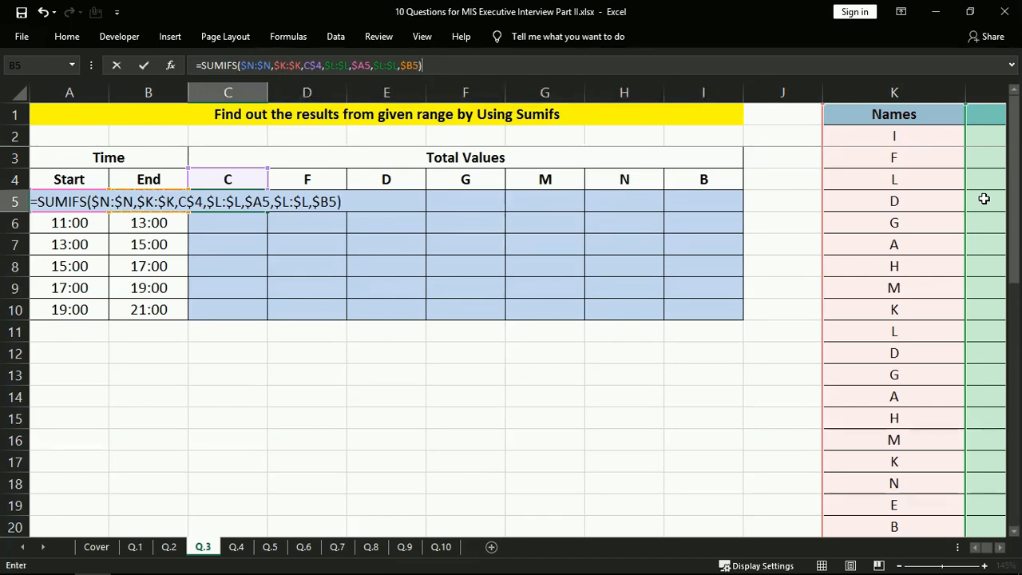
key(Return)
key(Up)
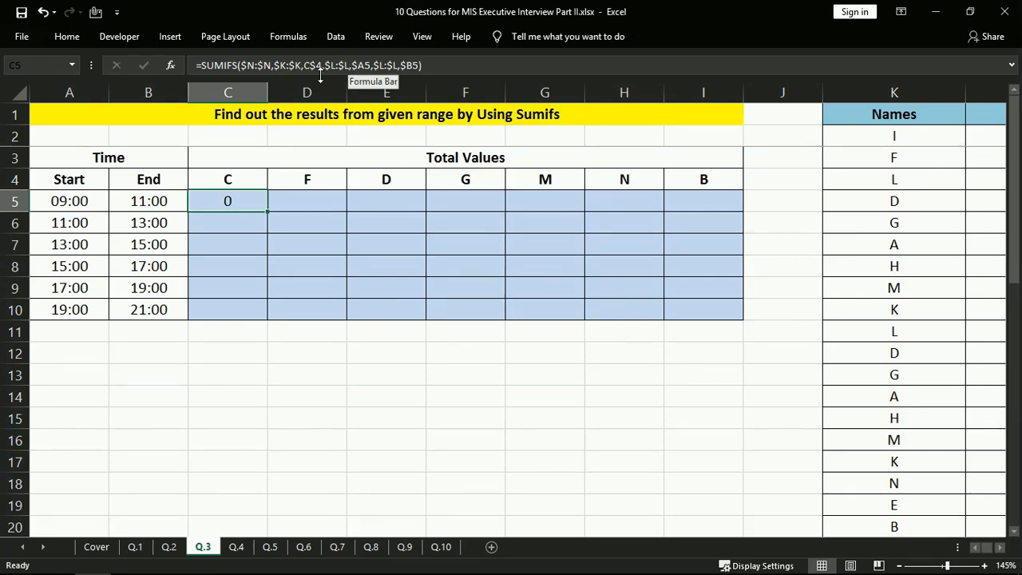
Review the name and time criteria in C5's formula against the first row's Start time and the C heading.
drag(274, 64, 304, 65)
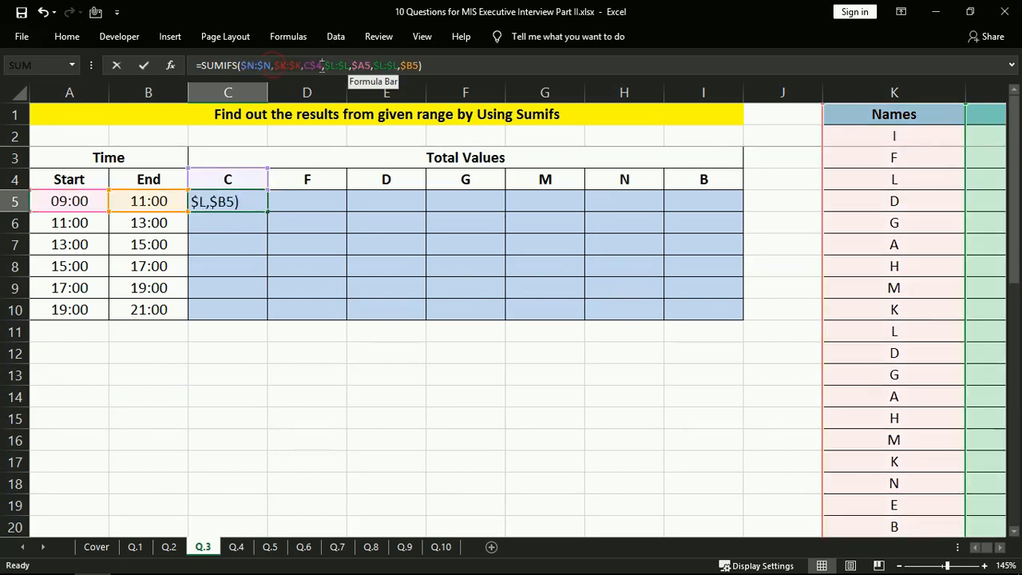
click(322, 67)
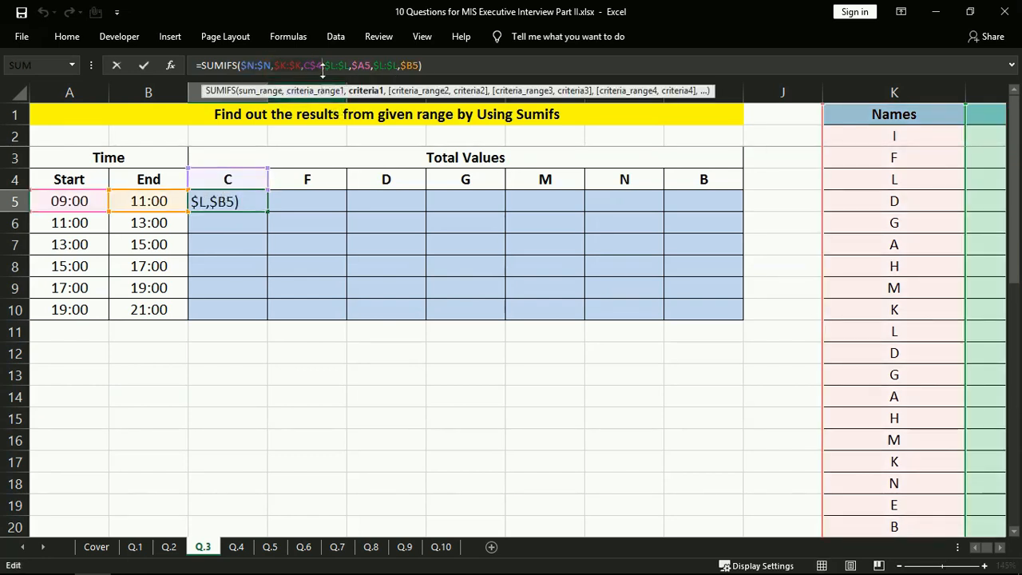
click(372, 67)
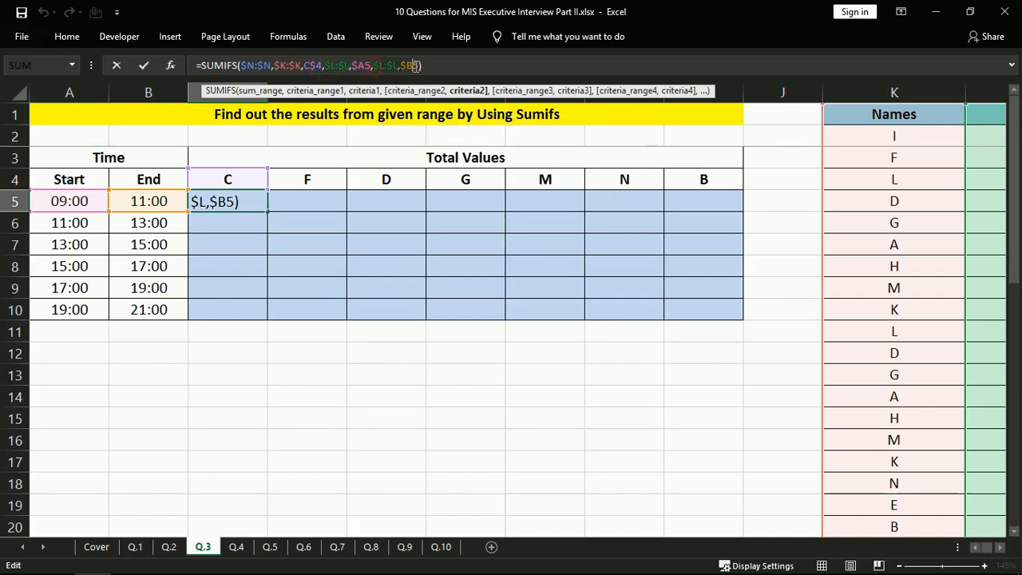
key(Return)
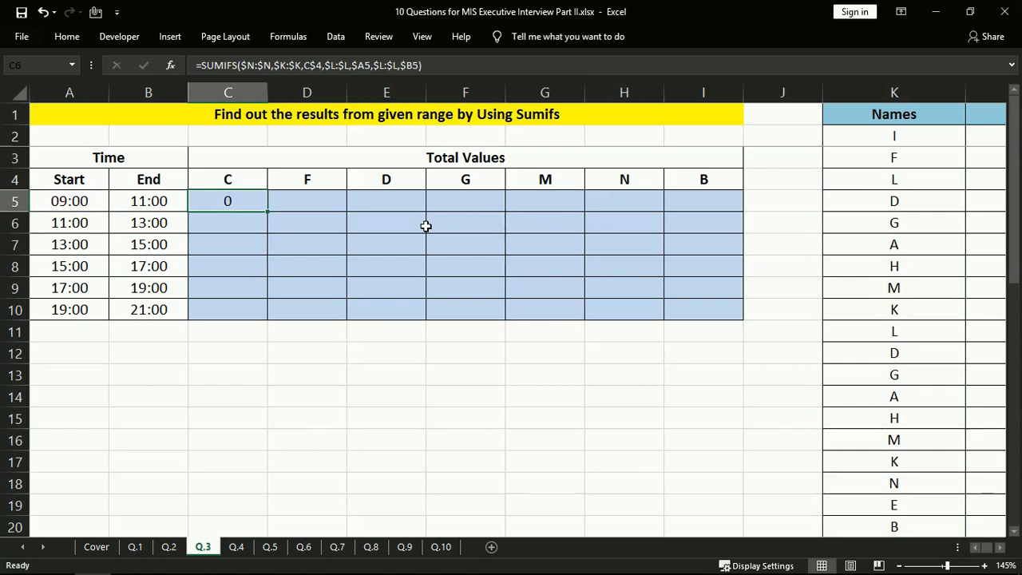
click(60, 201)
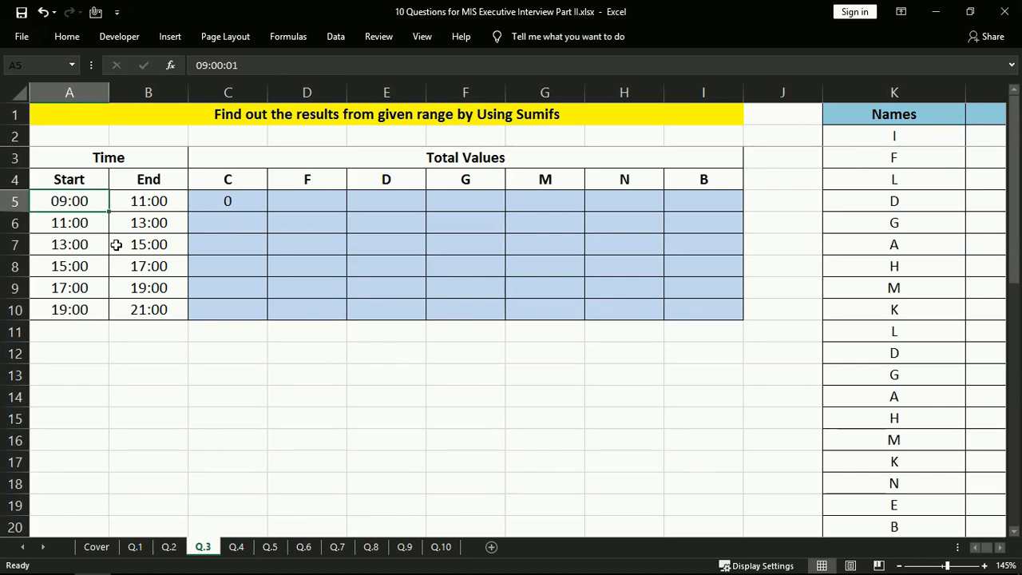
click(246, 201)
click(241, 180)
click(236, 198)
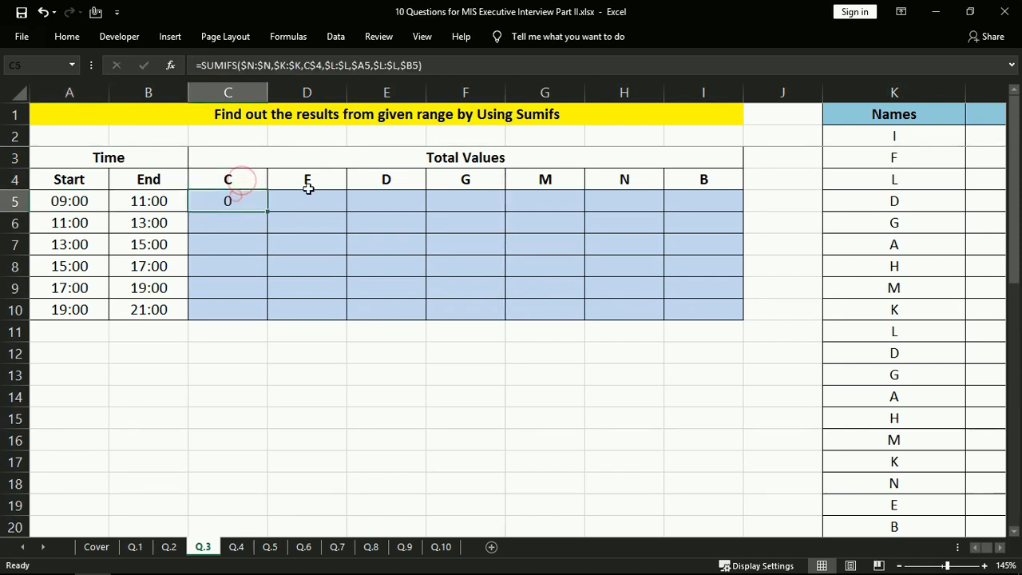
Change the second criterion of the SUMIFS formula in C5 to ">="&$A5, at or after the Start time.
click(353, 64)
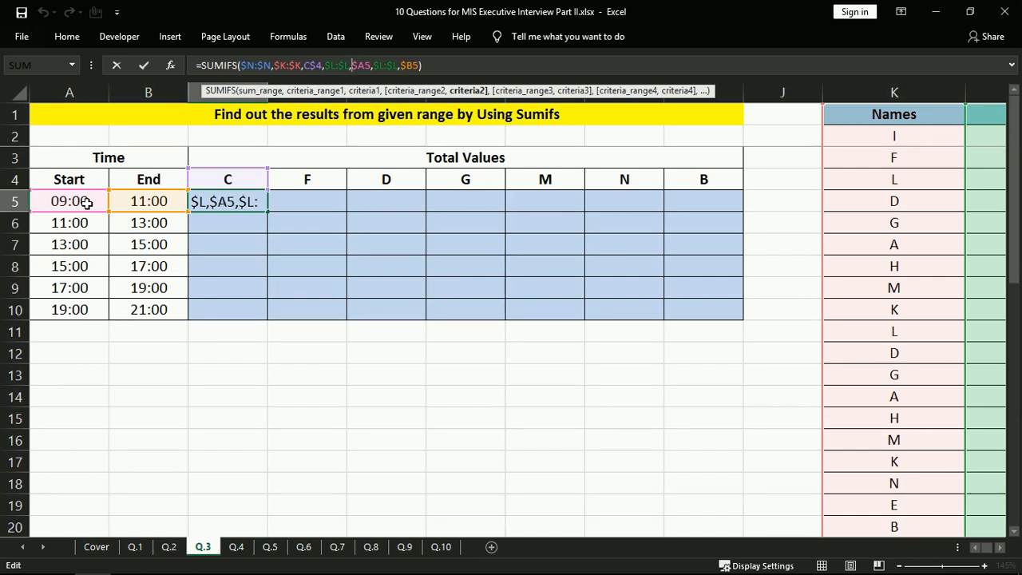
text(">=)
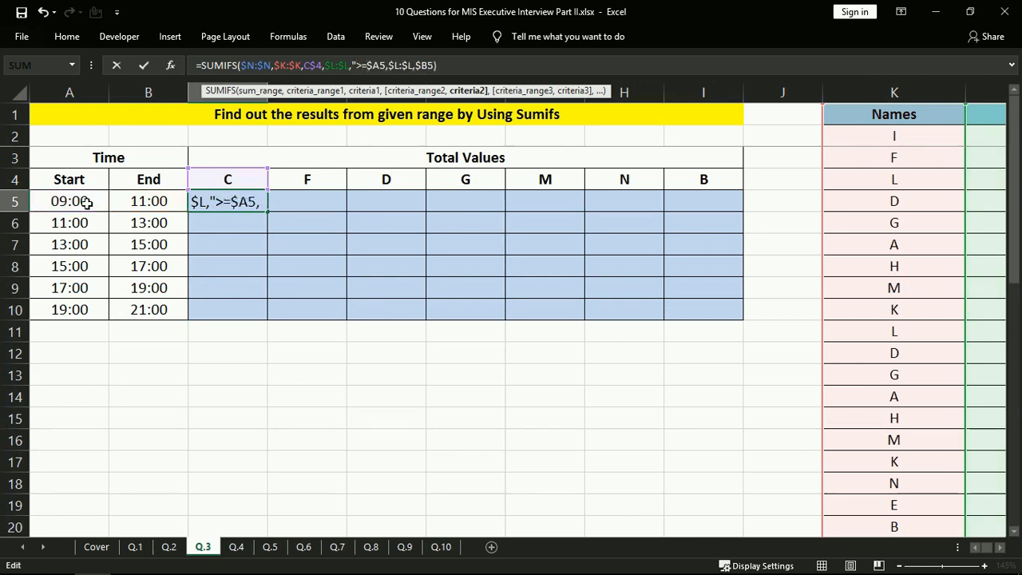
text(")
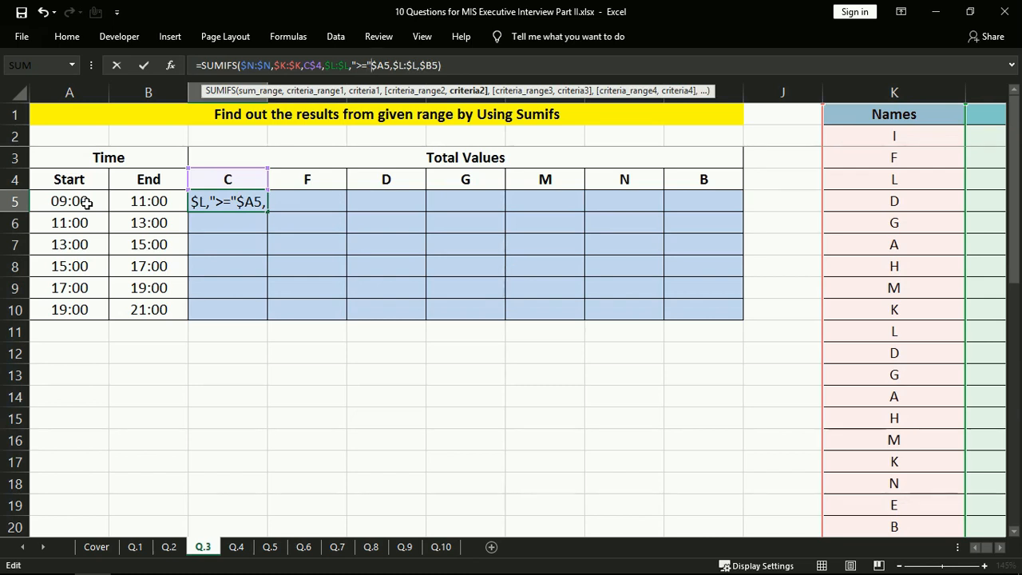
text(&)
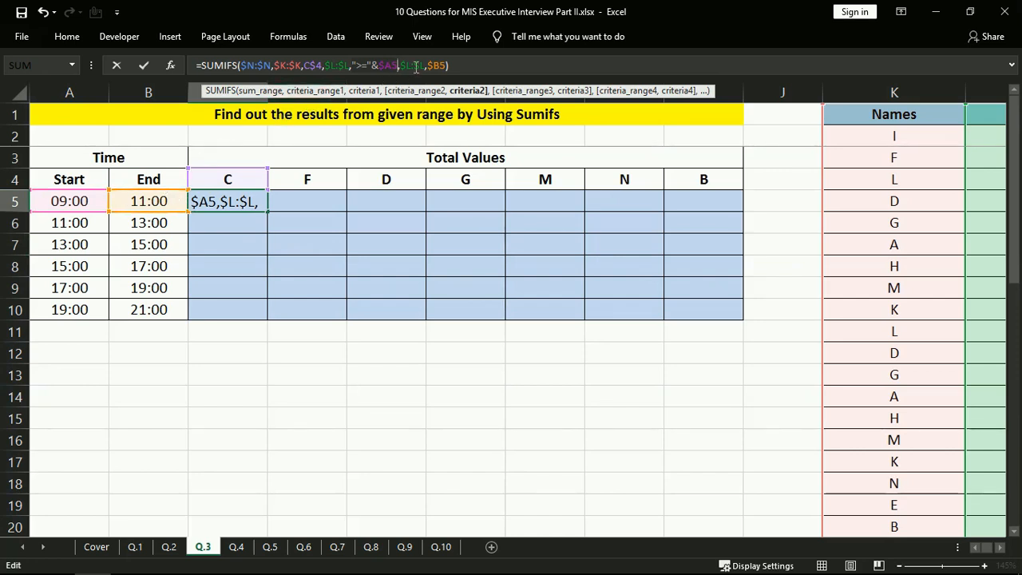
click(377, 64)
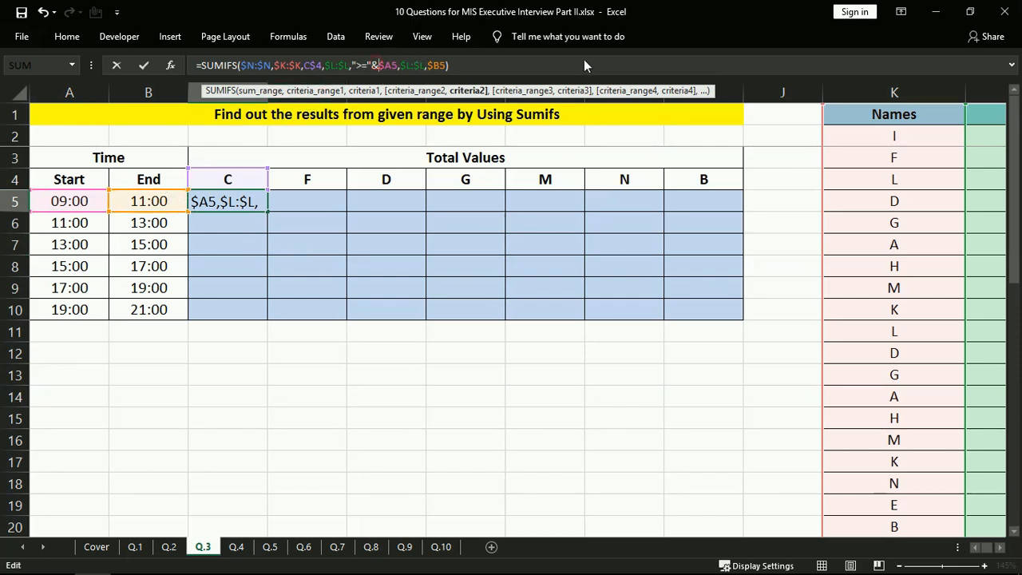
Change the third criterion to "<="&$B5, at or before the End time, and commit C5's formula.
key(Left)
key(ctrl+Right)
key(ctrl+Right)
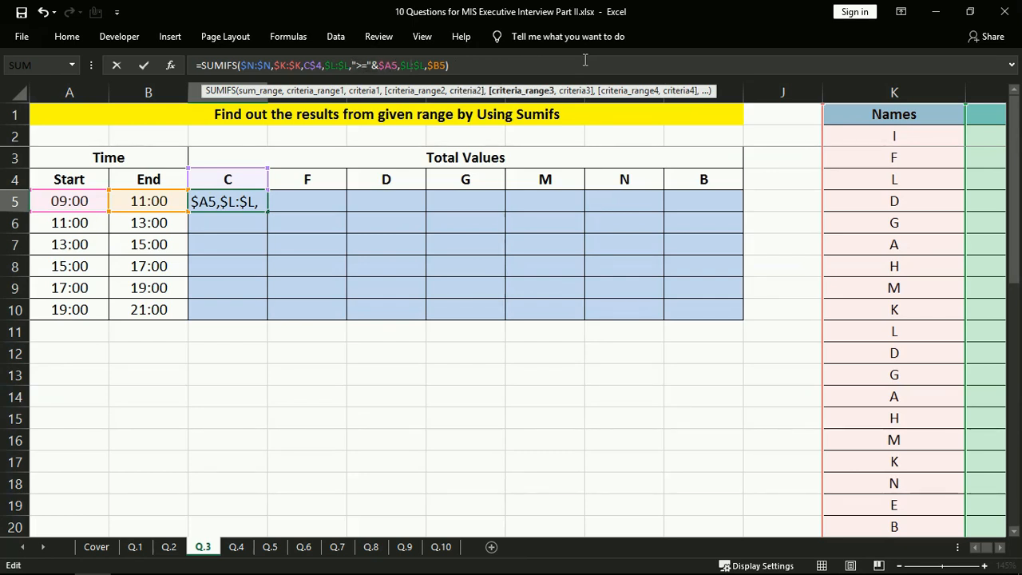
key(ctrl+Right)
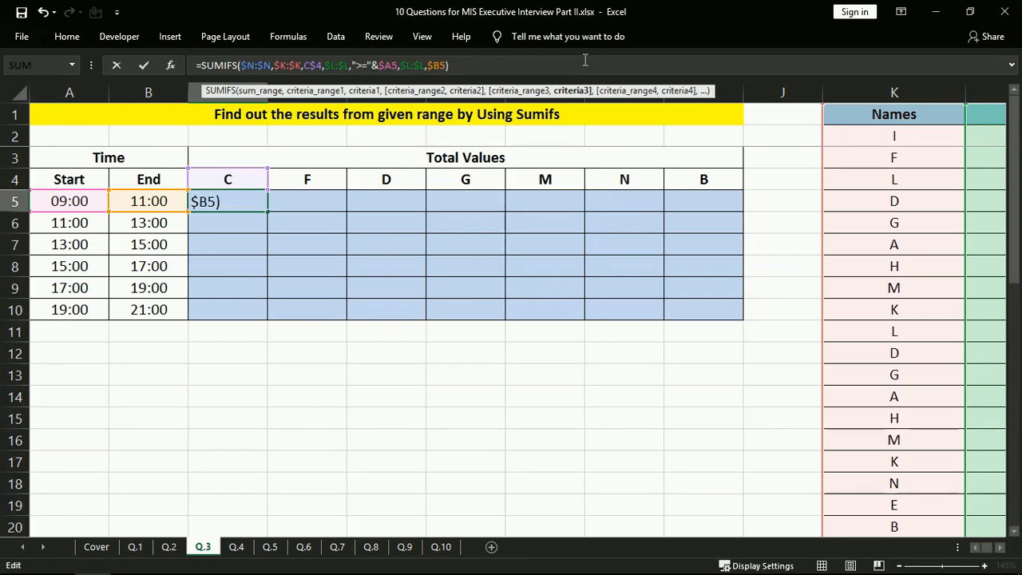
text(">="&)
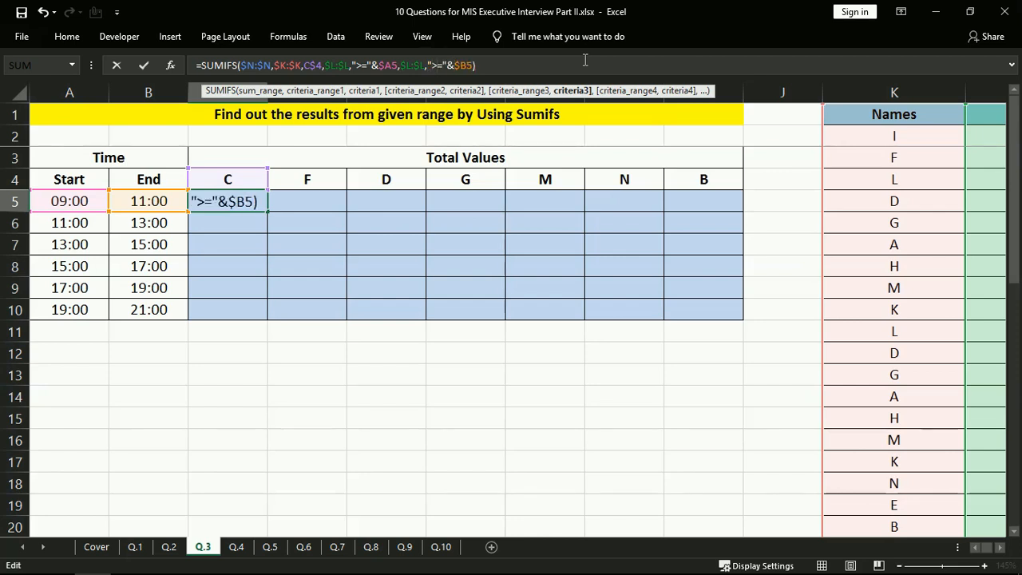
key(Delete)
text(<)
key(ctrl+Return)
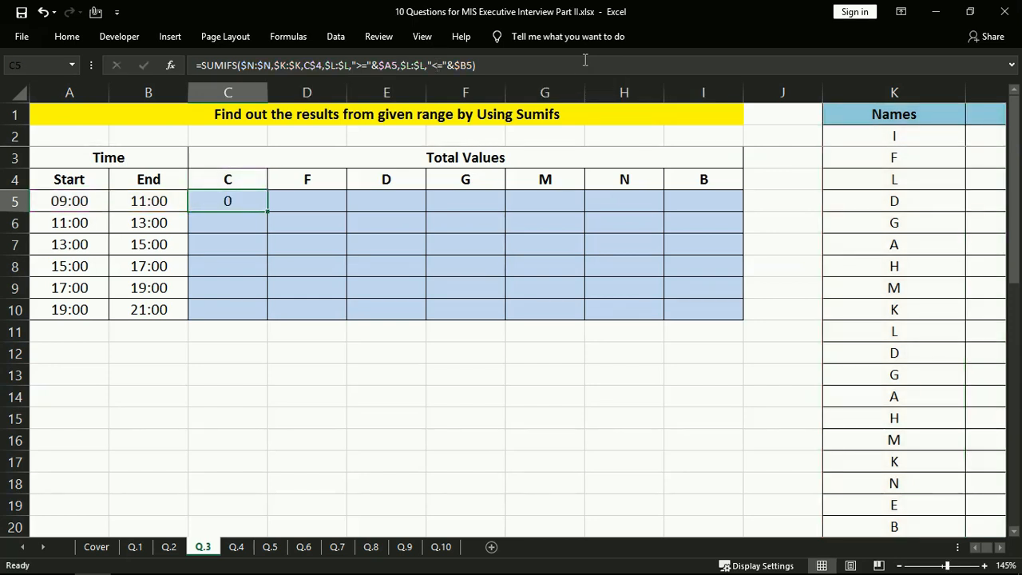
Copy C5's SUMIFS formula to the whole Total Values grid C5:I10 and reselect C5.
key(ctrl+c)
key(shift+Right)
key(shift+Right)
key(shift+Right)
key(shift+Right)
key(shift+Right)
key(shift+Right)
key(shift+Down)
key(shift+Down)
key(shift+Down)
key(shift+Down)
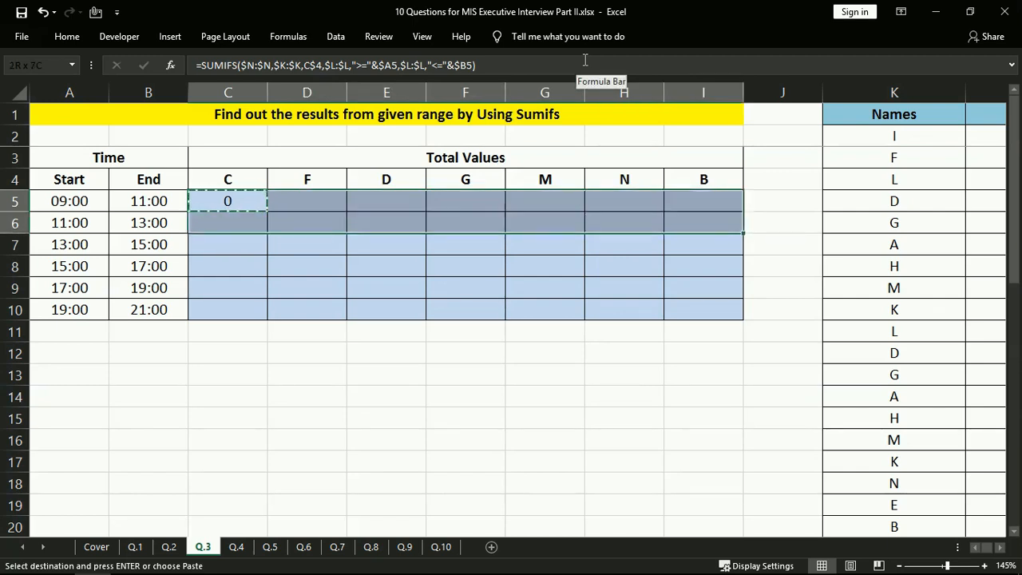
key(shift+Down)
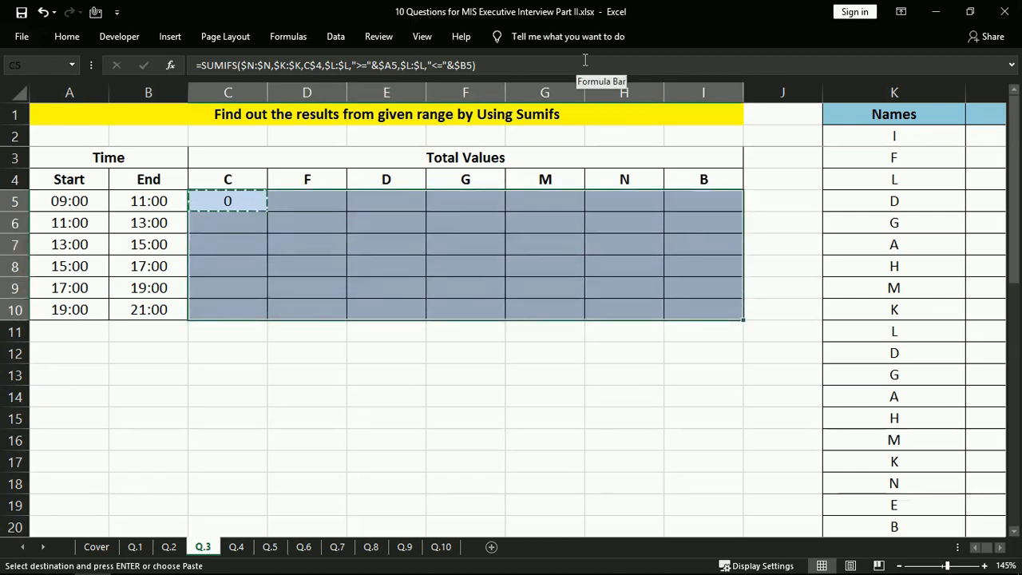
key(Return)
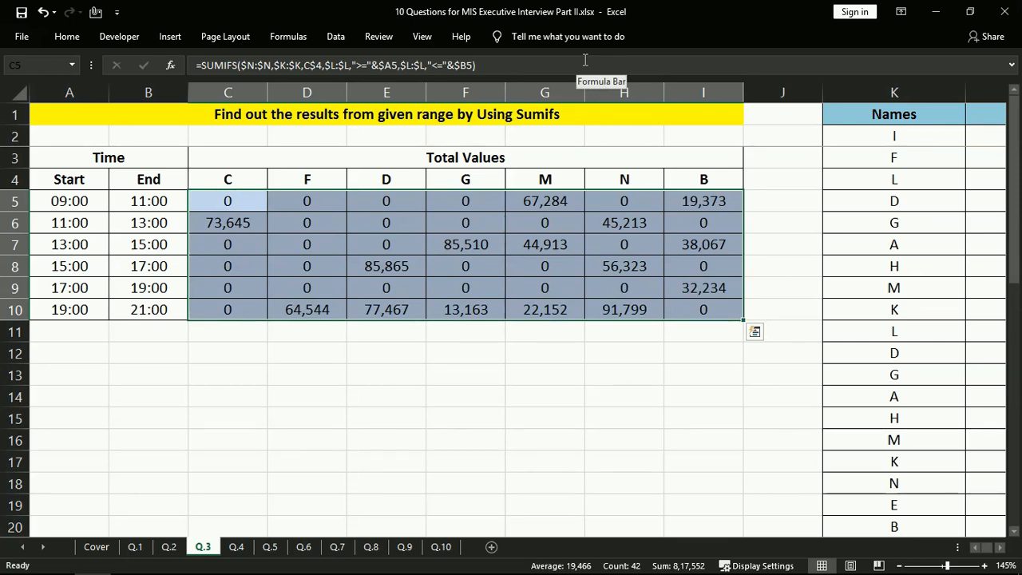
key(ctrl+Home)
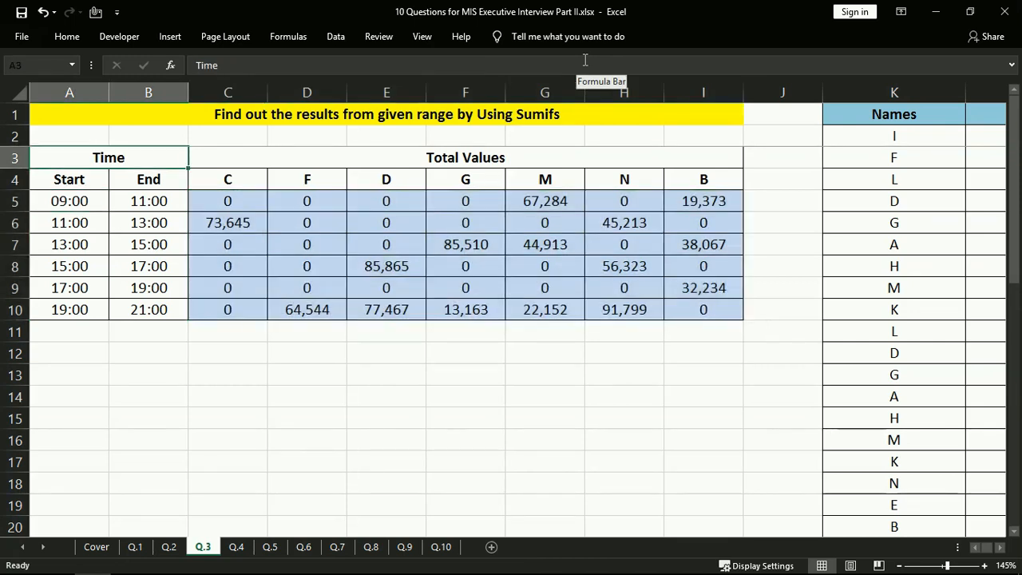
key(Down)
key(Down)
key(Right)
key(Right)
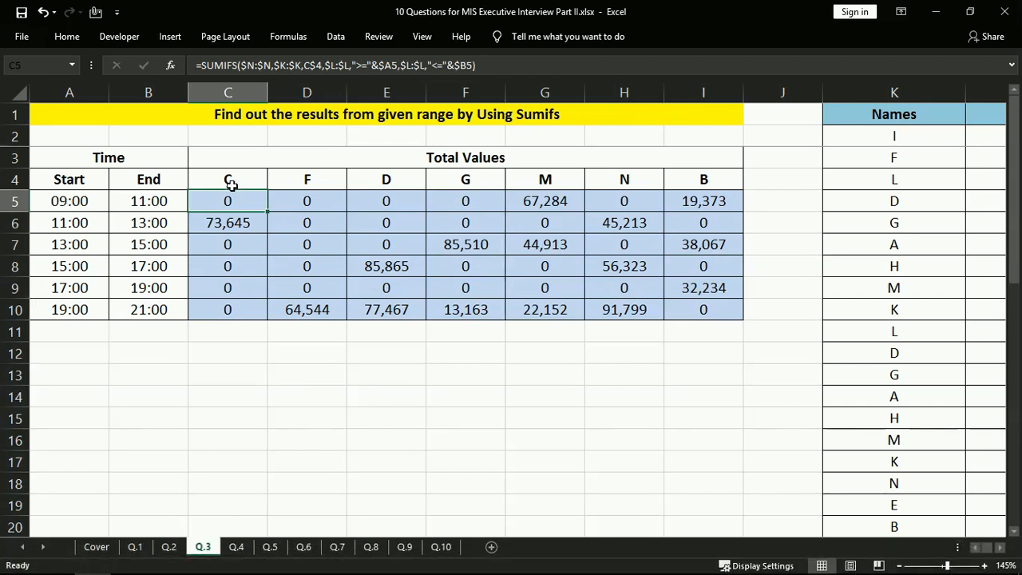
Open sheet Q.4 and examine the section list and Approved/Cancelled headings against the source data columns.
key(ctrl+Page_Down)
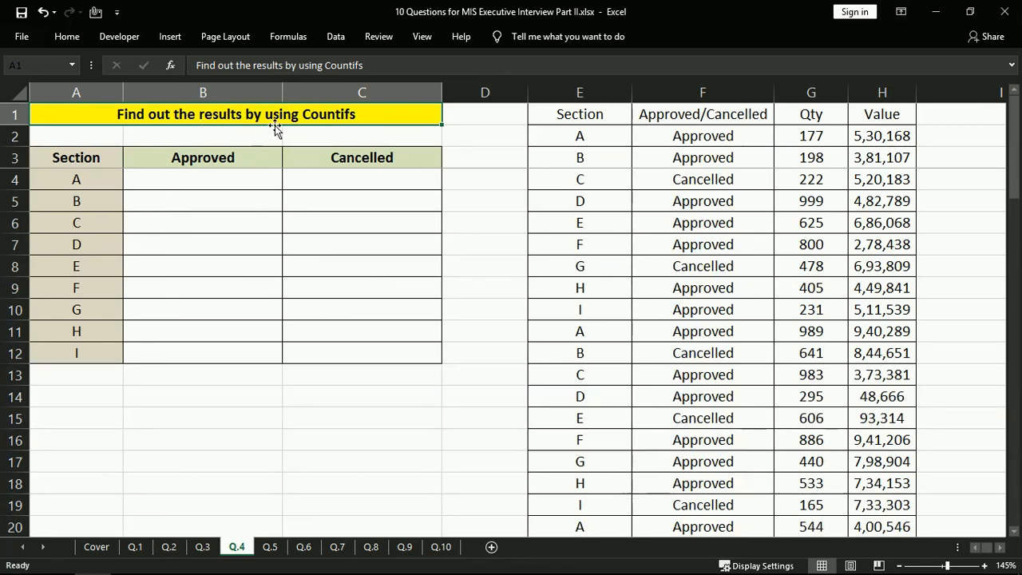
click(215, 186)
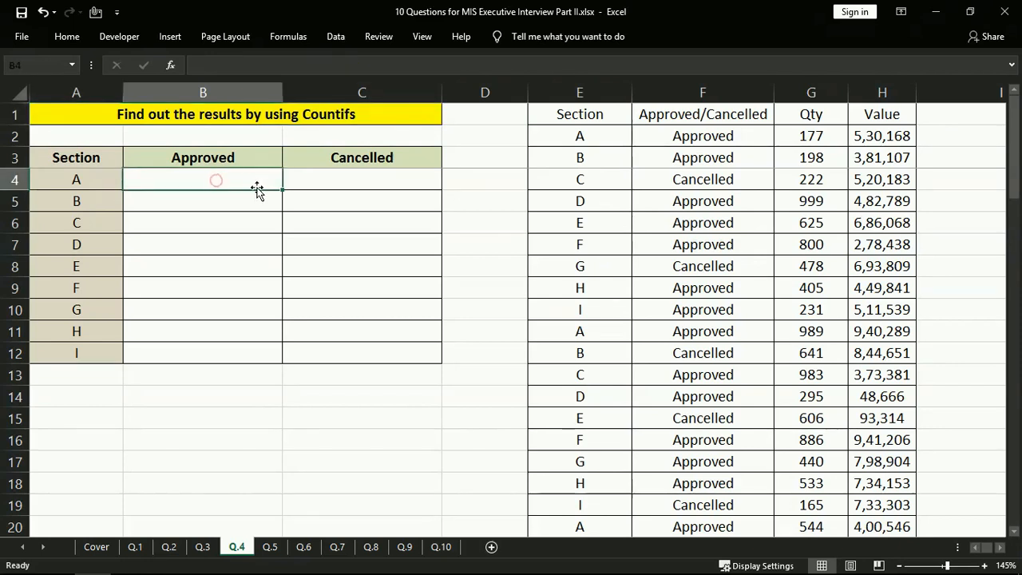
drag(80, 164, 76, 353)
drag(129, 156, 376, 157)
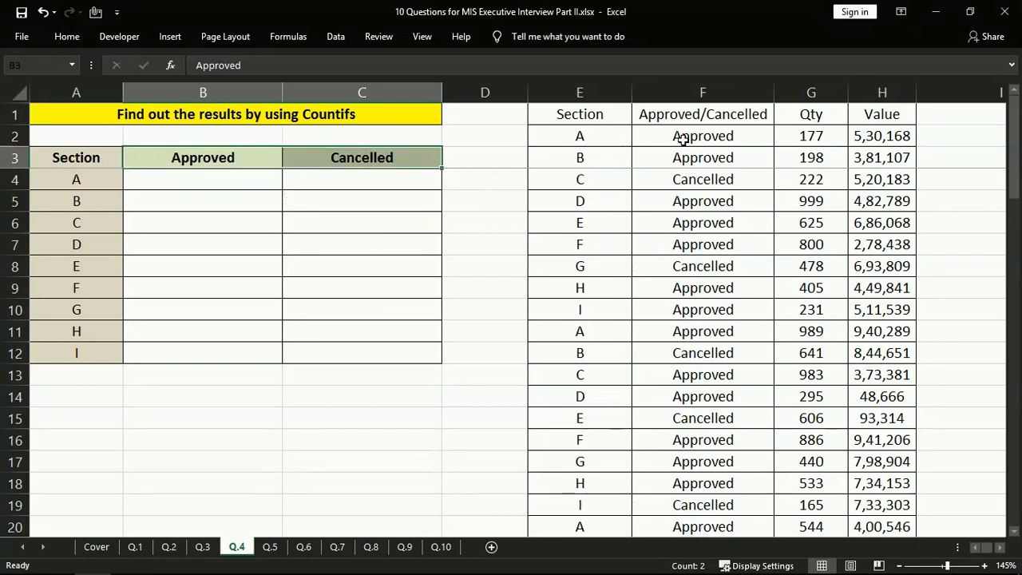
click(591, 114)
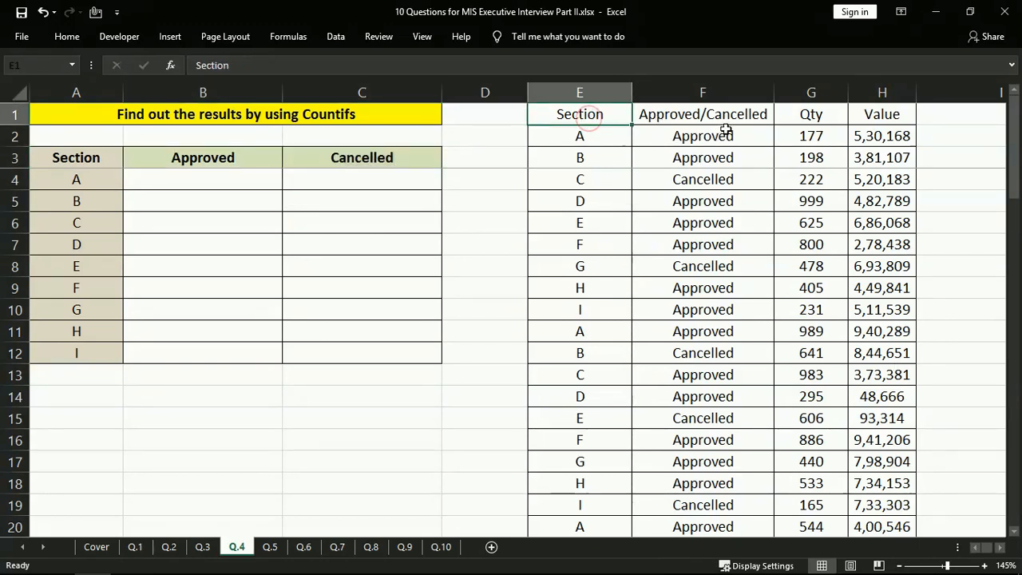
click(730, 120)
click(818, 117)
click(878, 114)
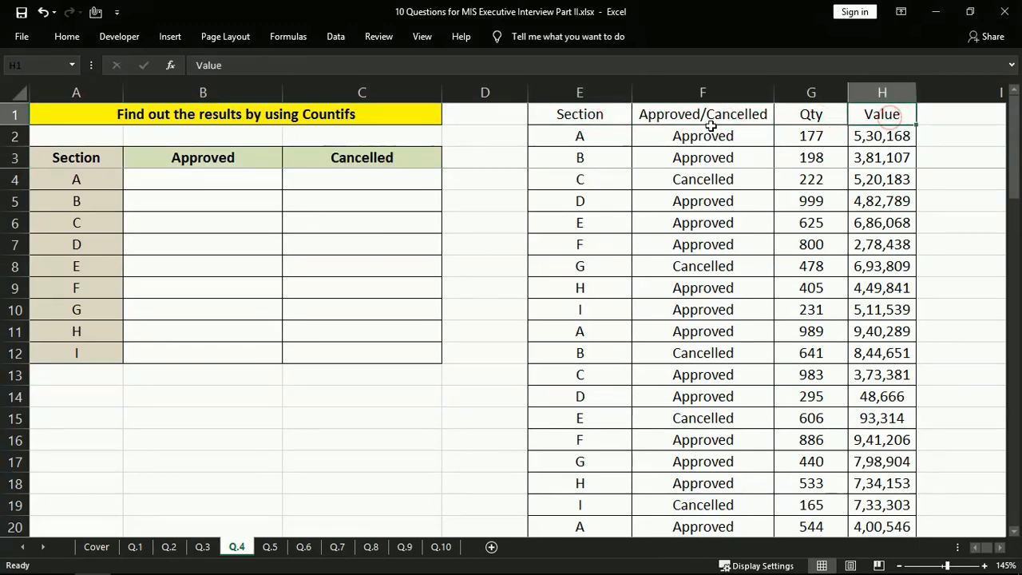
click(570, 93)
click(183, 165)
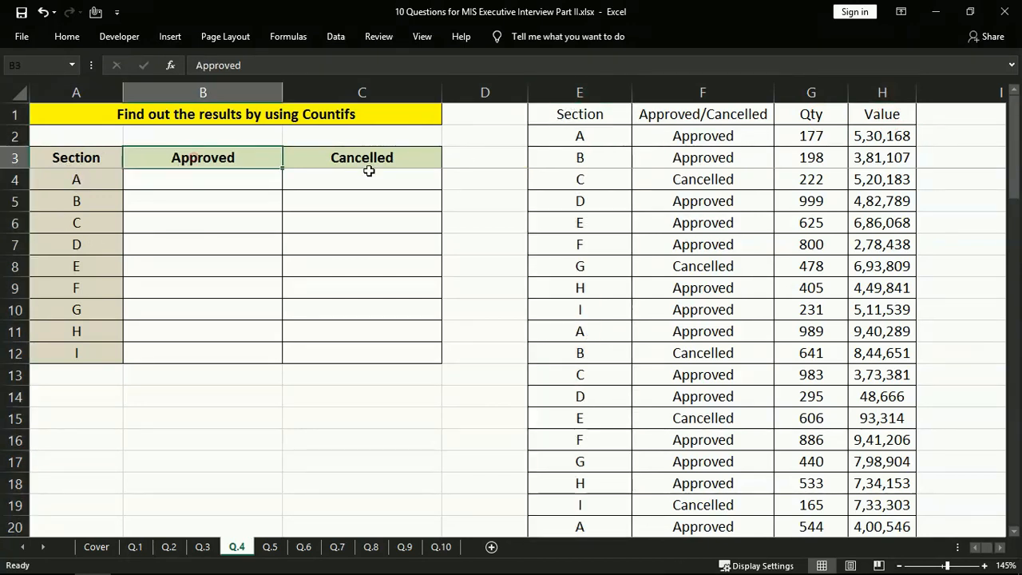
click(368, 160)
click(678, 85)
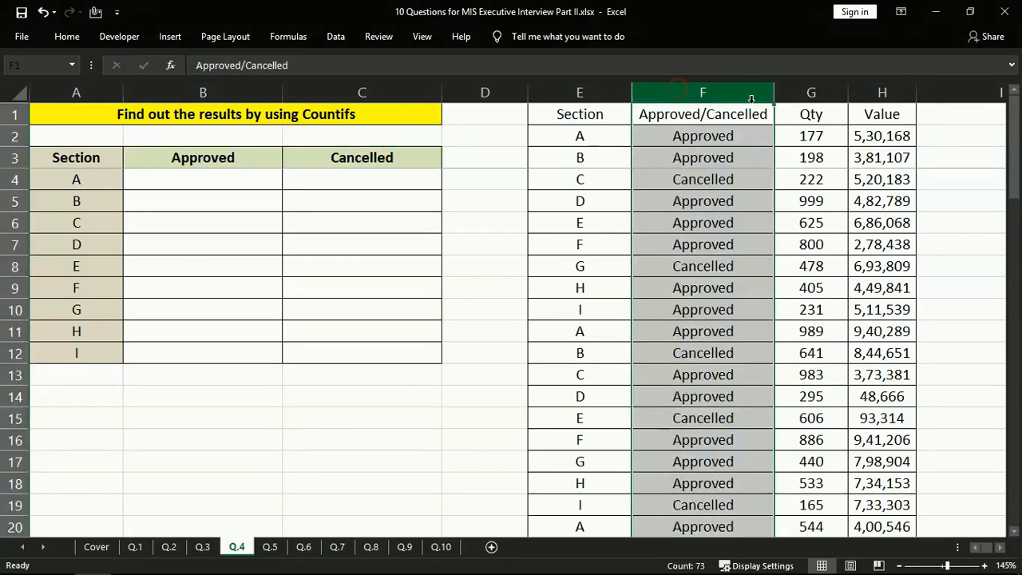
Start a COUNTIFS formula in B4 with the source Section column, $E:$E, as the first criteria range.
click(202, 180)
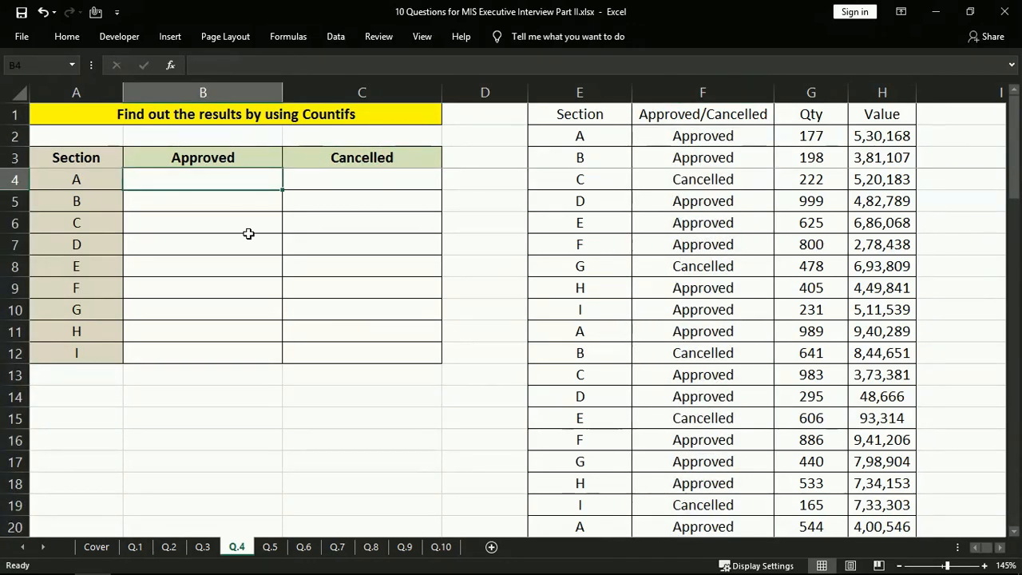
text(=Countifs)
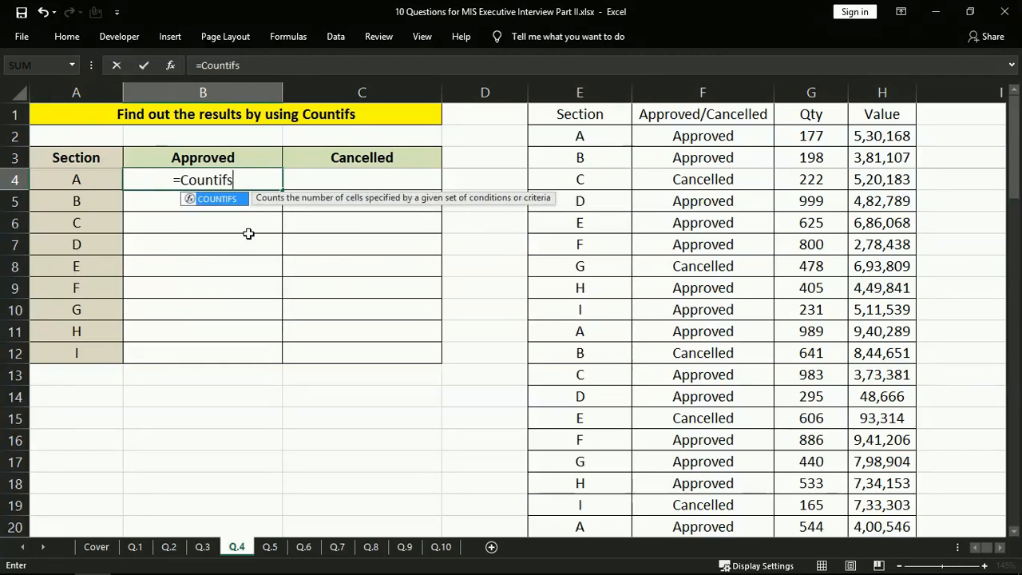
key(Tab)
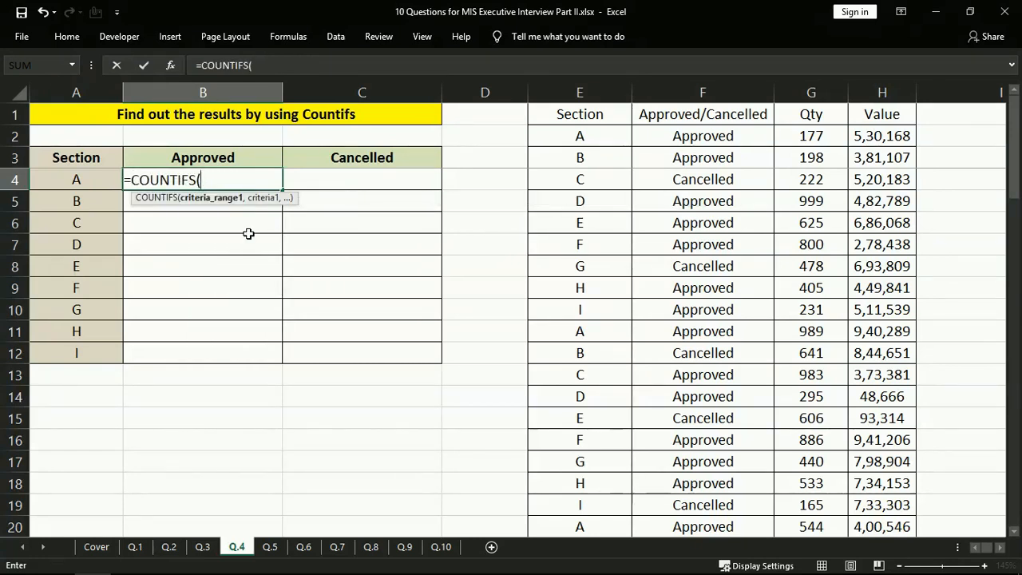
click(584, 87)
key(F4)
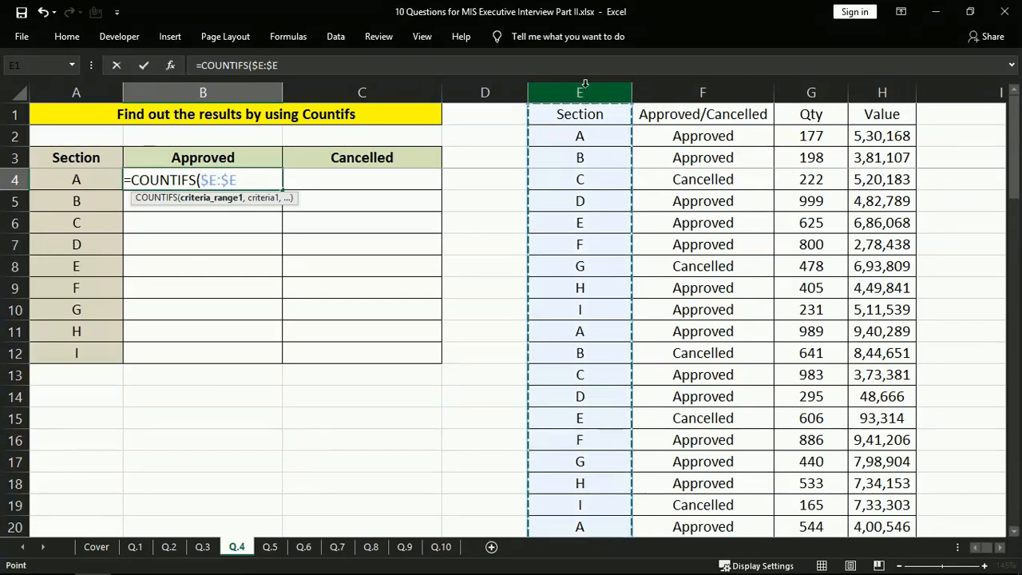
text(,)
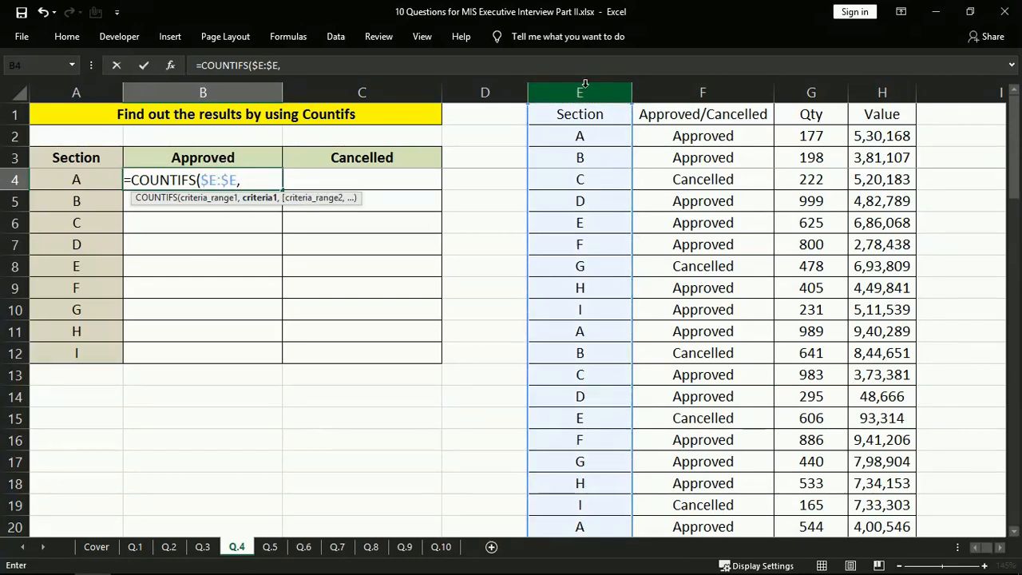
Set the first criterion to section A's cell as $A4, with only the column locked.
click(81, 179)
key(F4)
key(F4)
key(F4)
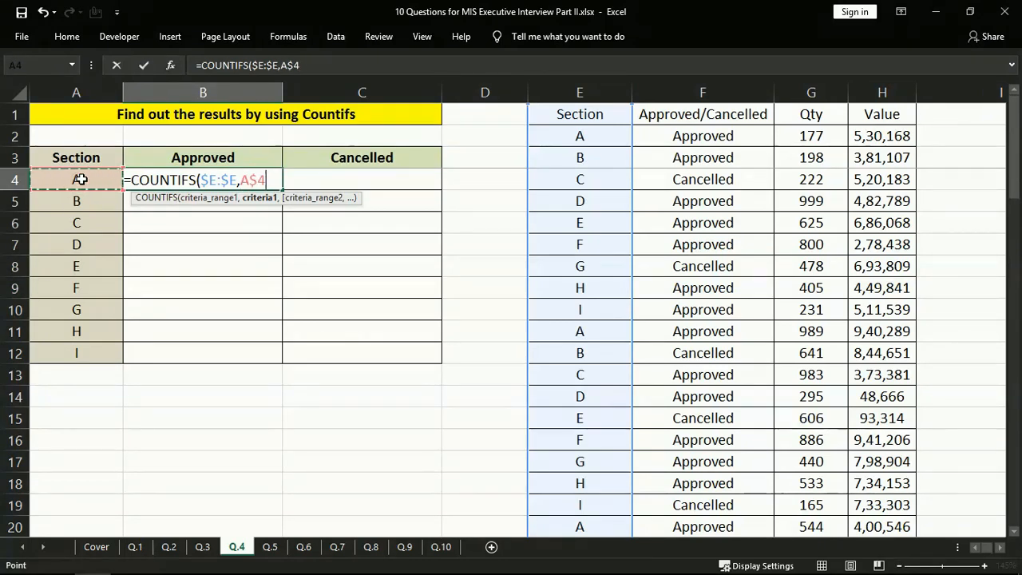
text(,)
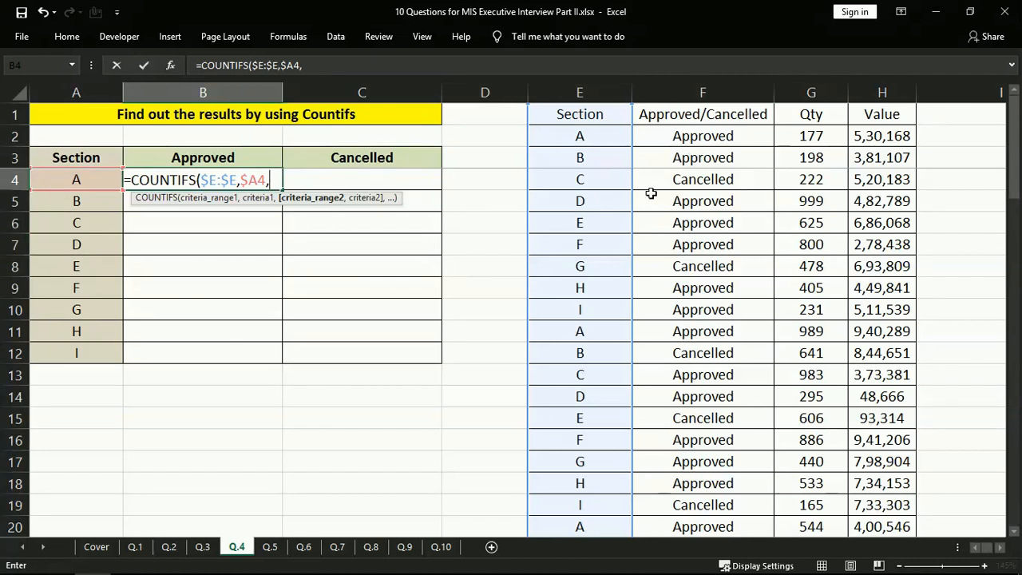
Add the Approved/Cancelled column, $F:$F, with the Approved heading B$3 as its criterion, and complete the COUNTIFS formula.
click(704, 92)
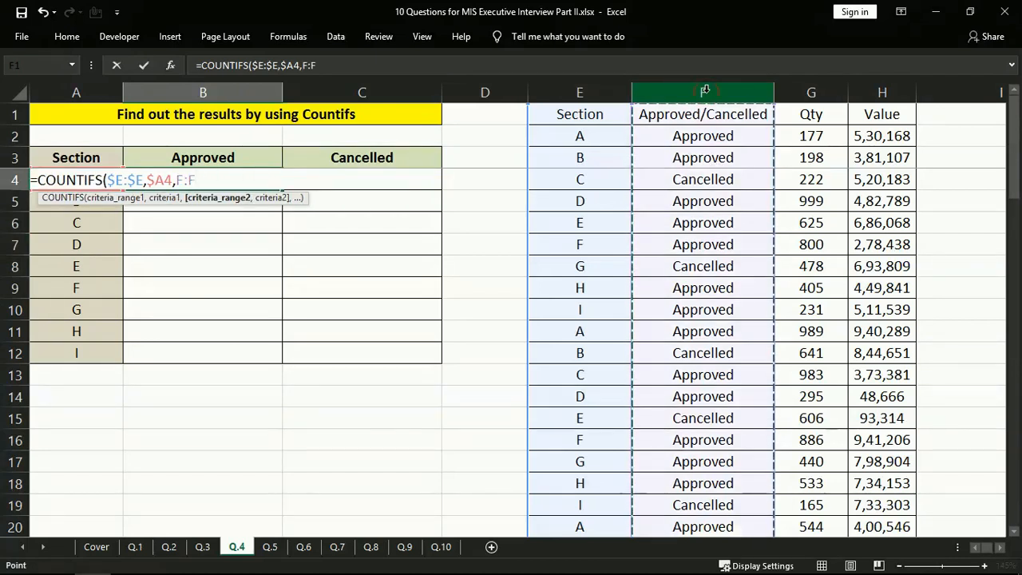
key(F4)
text(,)
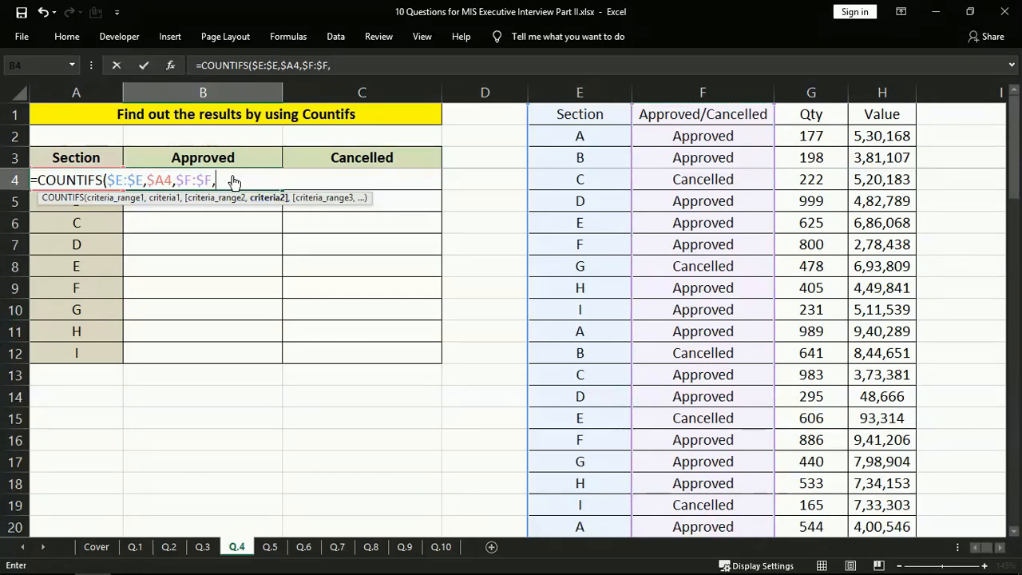
click(216, 157)
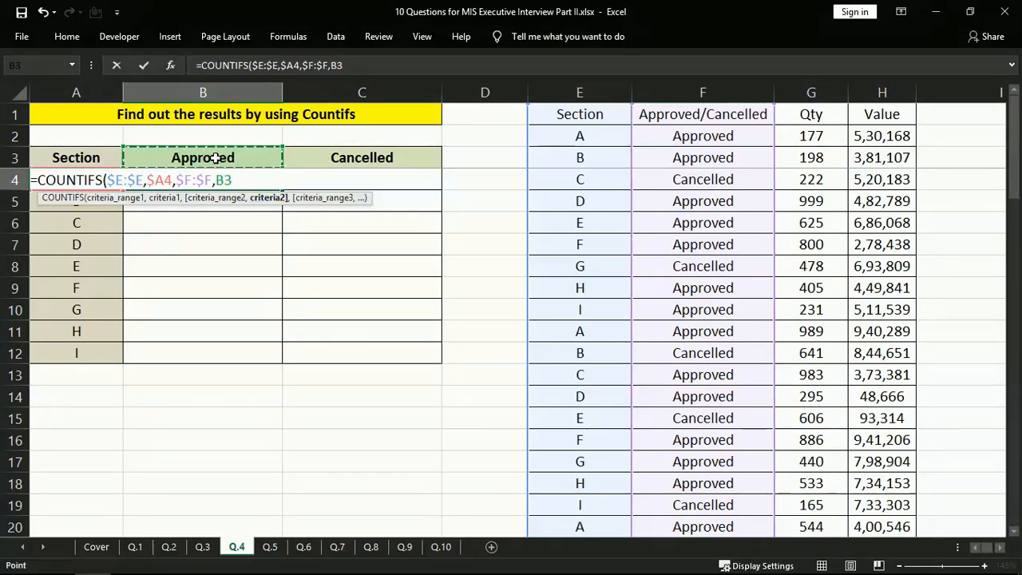
key(F4)
key(F4)
text())
key(Return)
Copy B4's COUNTIFS formula to all sections under Approved and Cancelled, B4:C12.
key(Up)
key(ctrl+c)
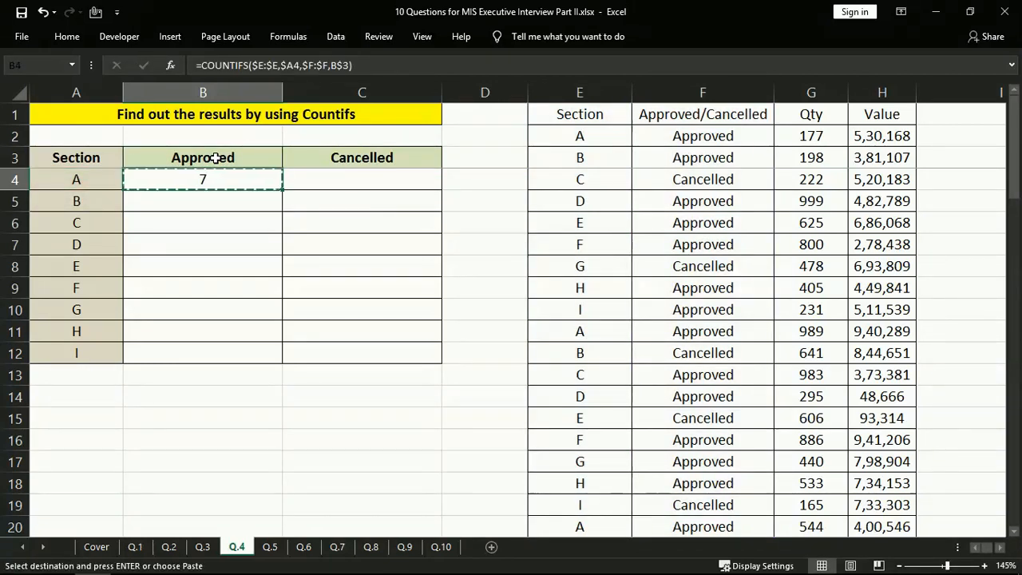
key(shift+Right)
key(shift+Down)
key(shift+Down)
key(shift+Down)
key(shift+Down)
key(shift+Down)
key(shift+Down)
key(shift+Down)
key(shift+Down)
key(Return)
Review the COUNTIFS formula in B4 and open sheet Q.5.
click(214, 158)
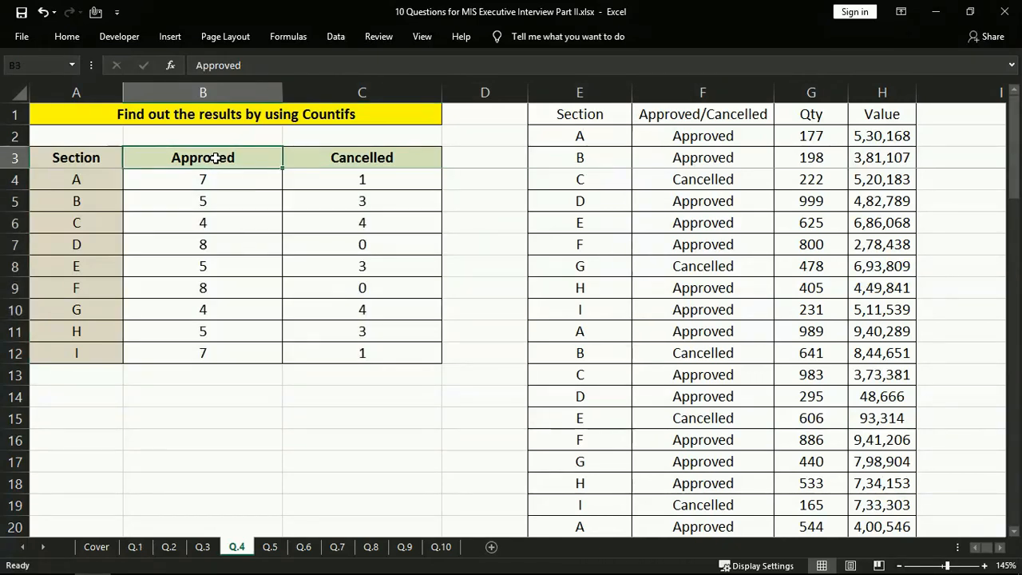
key(Left)
key(Down)
key(Right)
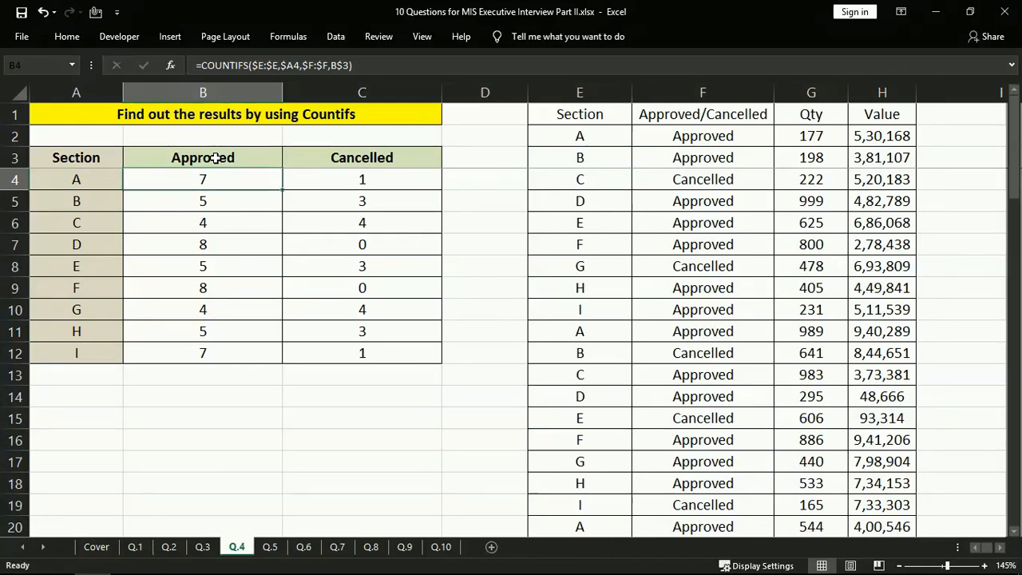
key(ctrl+Page_Down)
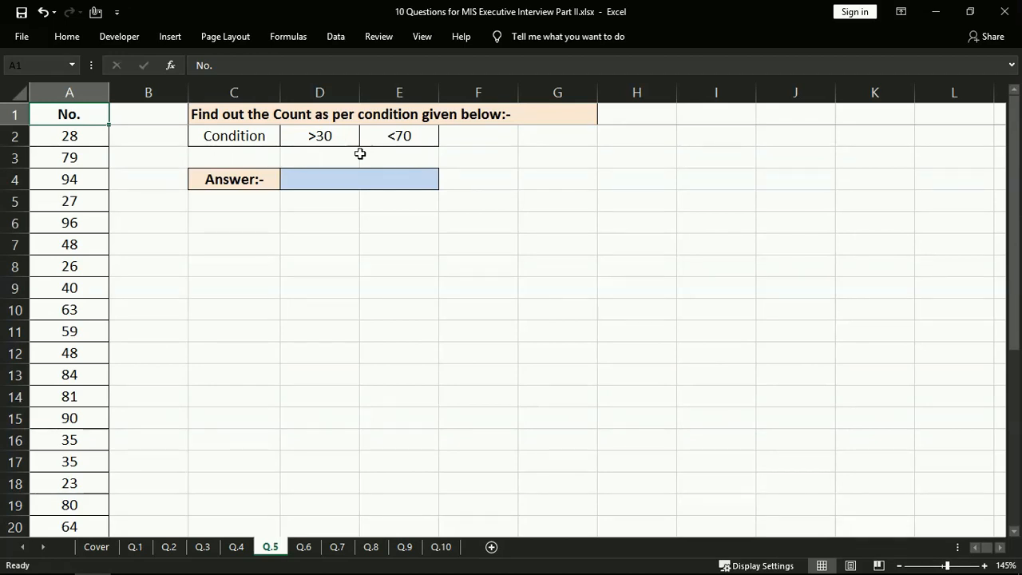
Review the numbers in column A and the two count conditions in D2 and E2 on sheet Q.5.
click(332, 178)
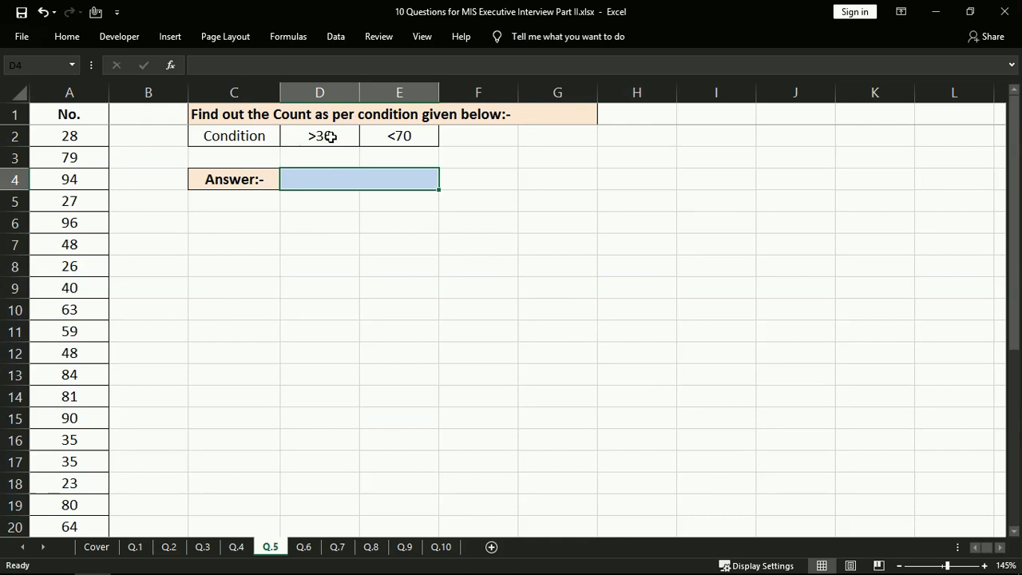
click(62, 94)
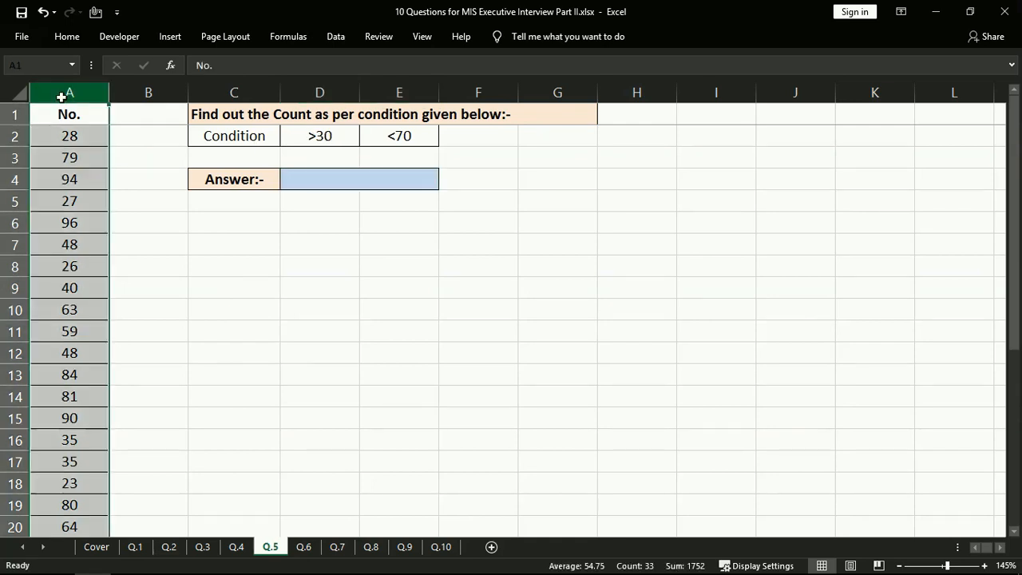
click(327, 135)
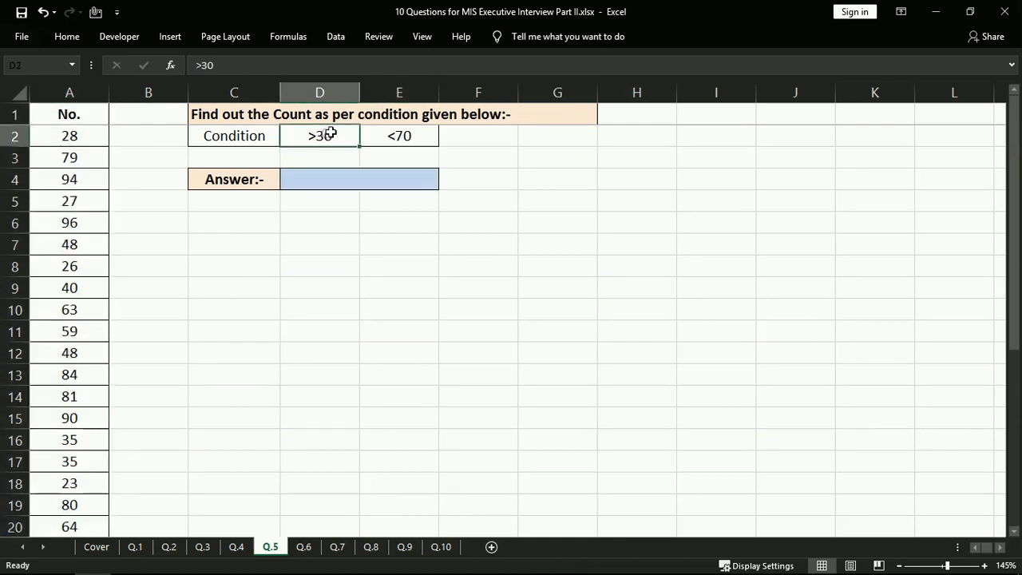
click(404, 138)
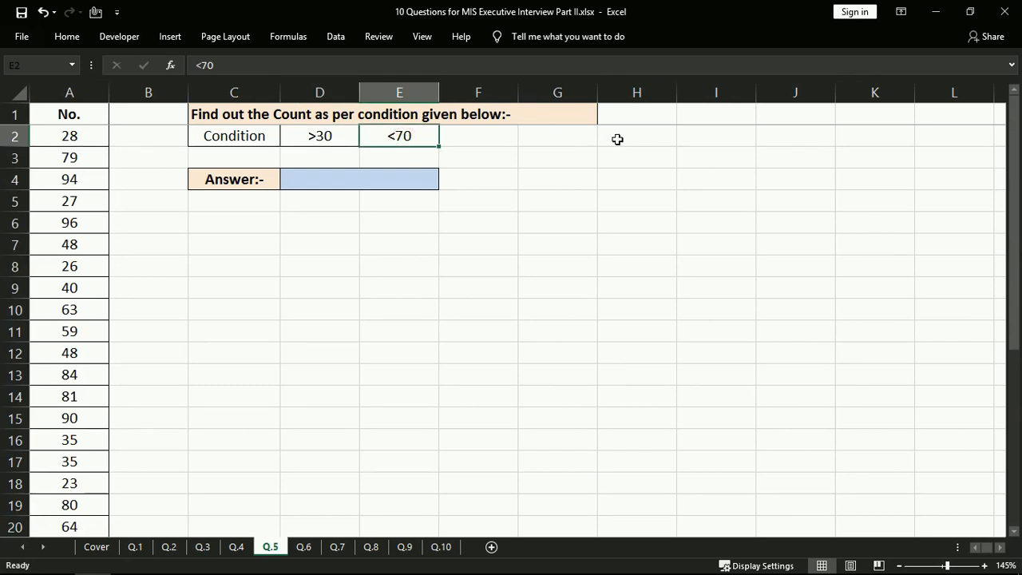
Start a COUNTIFS formula in answer cell D4 with range $A:$A and the >30 condition, $D$2, as its first criterion.
click(329, 179)
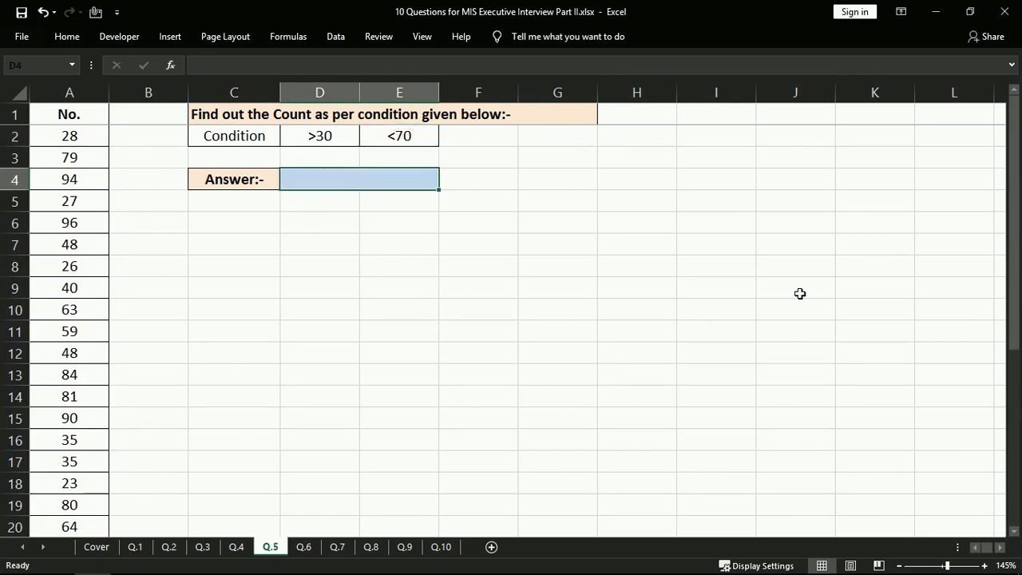
text(=Cou)
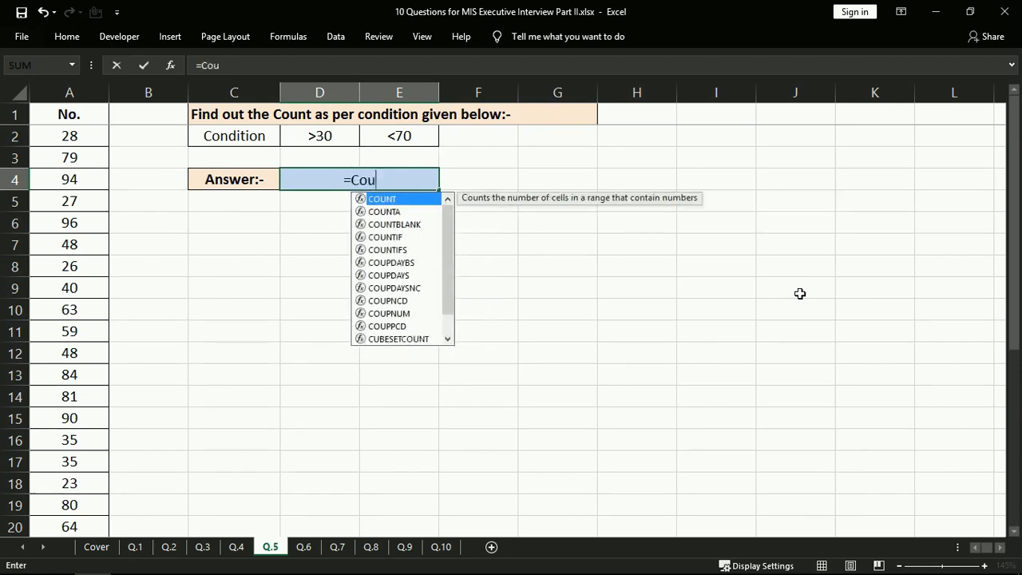
text(ntifs)
key(Tab)
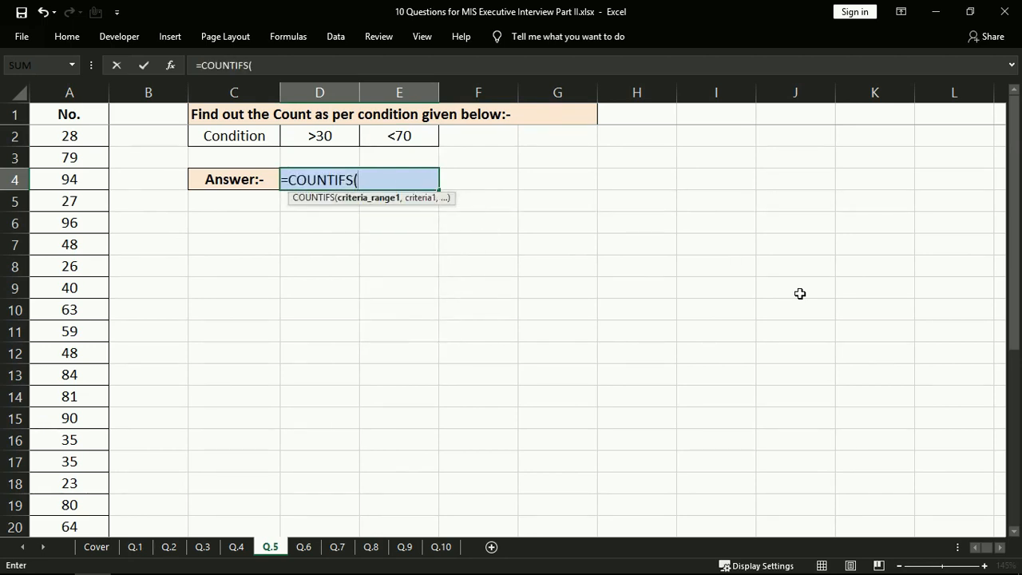
click(66, 97)
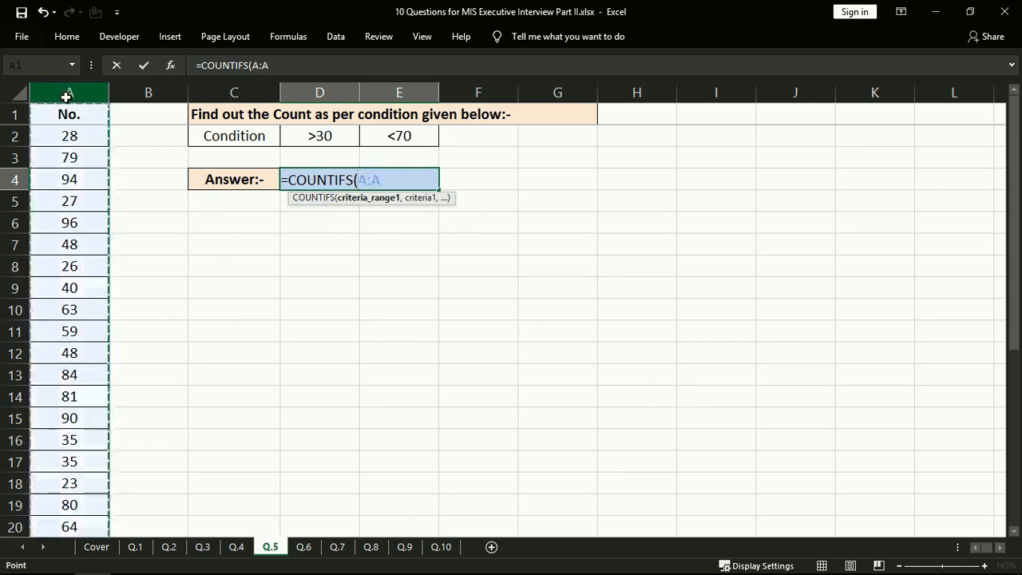
key(F4)
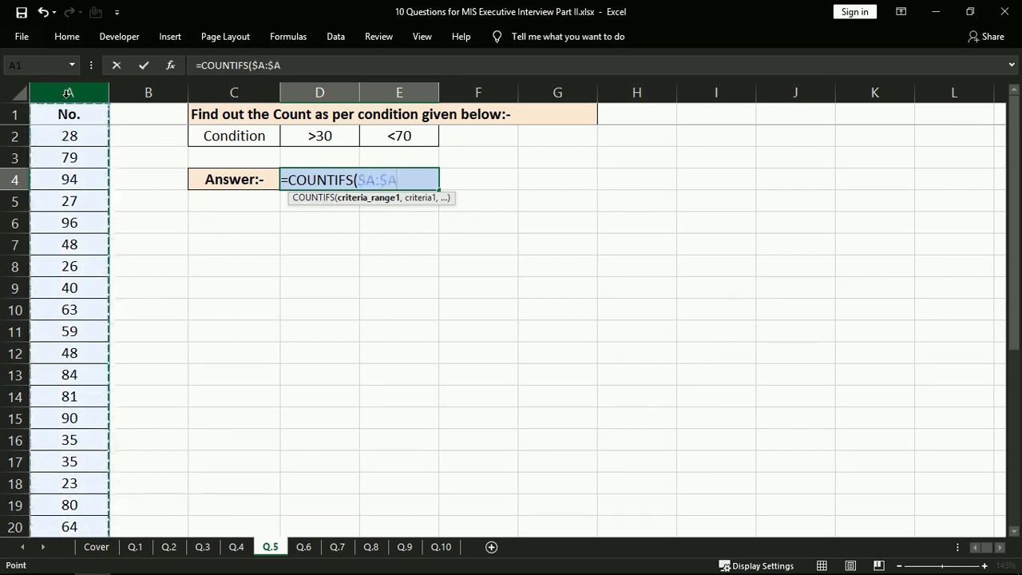
text(,)
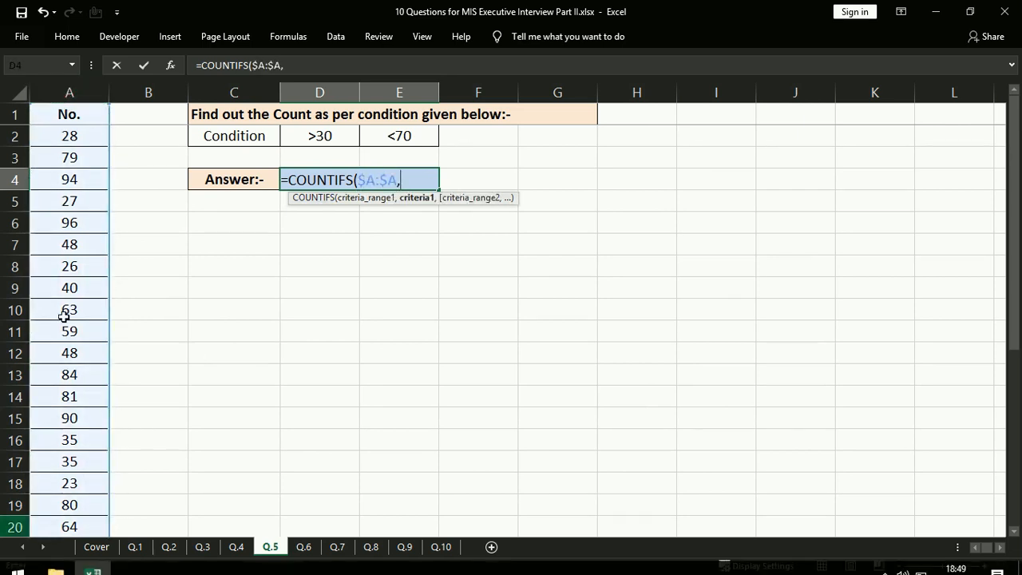
click(319, 137)
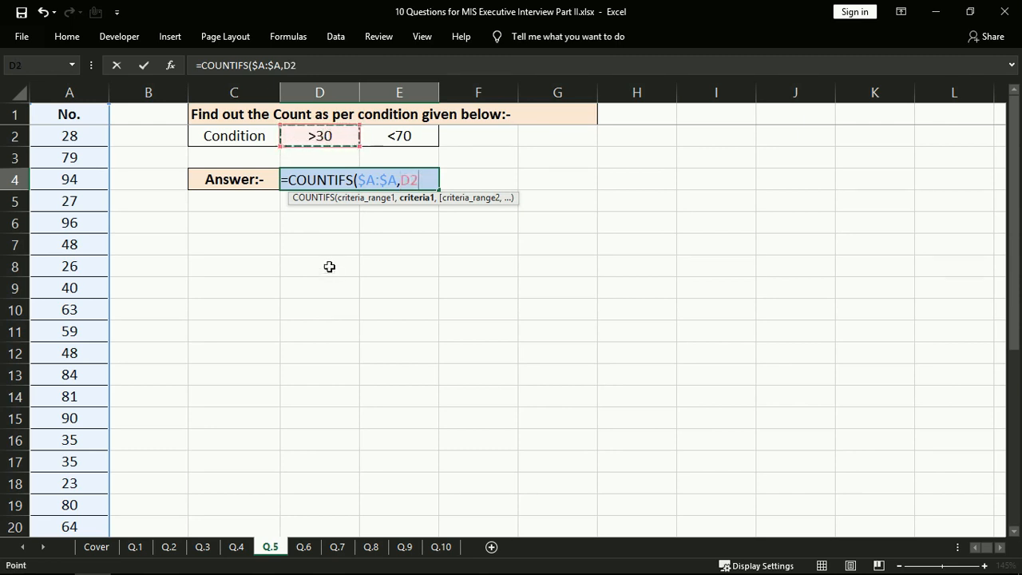
key(F4)
text(,)
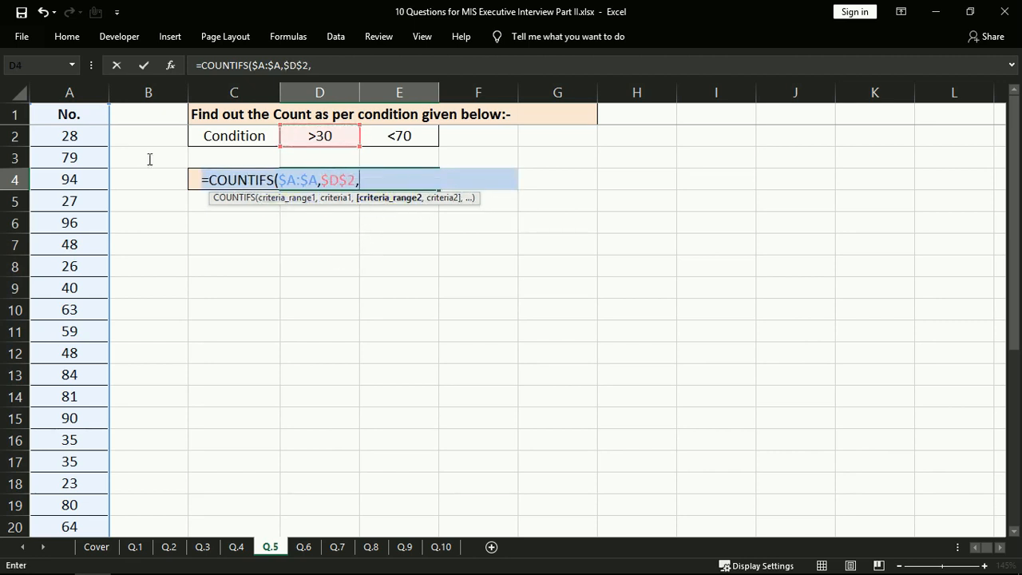
Add $A:$A again with the <70 condition, $E$2, as the second criterion and complete the COUNTIFS formula.
click(75, 91)
key(F4)
text(,)
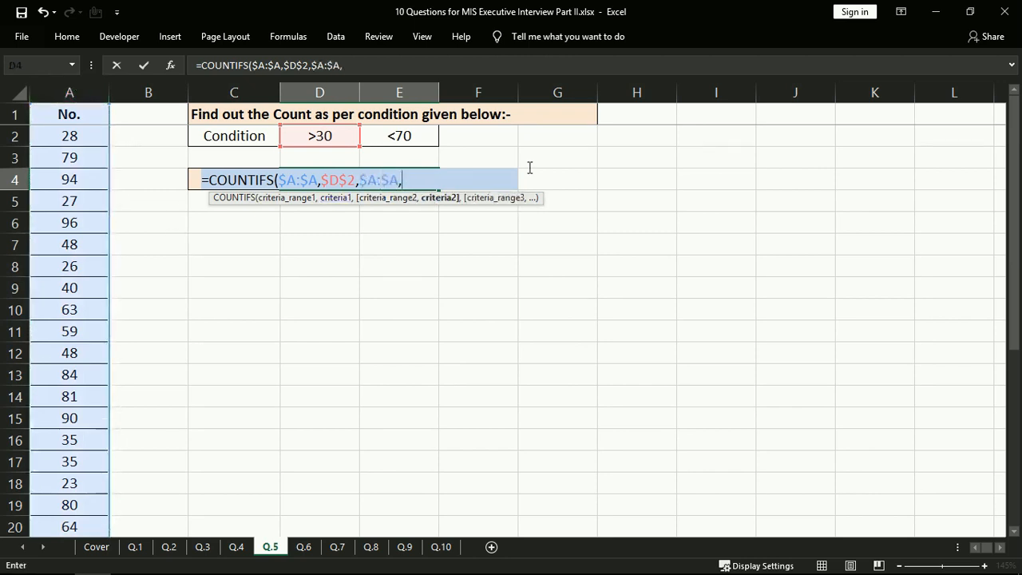
click(402, 135)
key(F4)
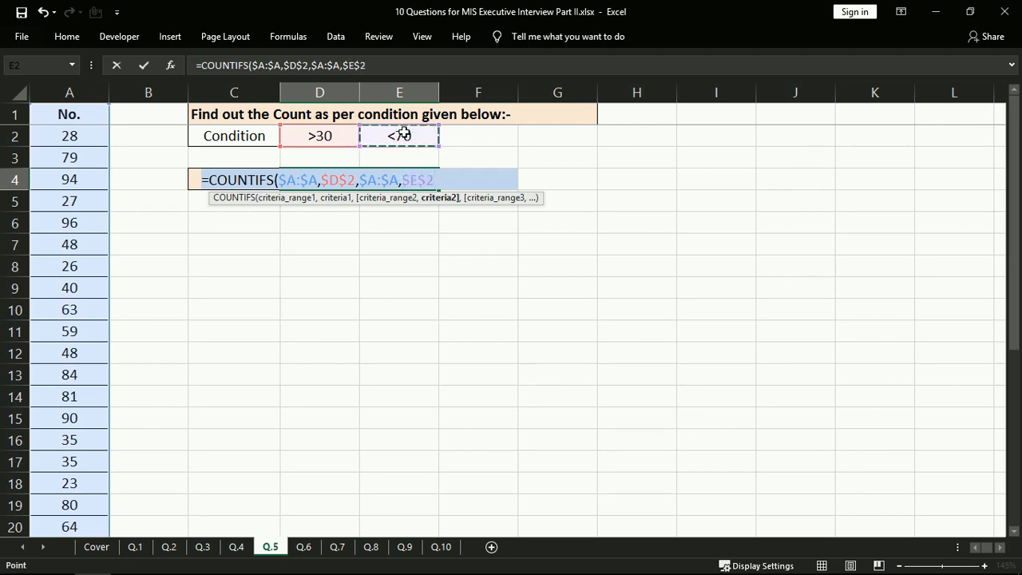
text())
key(Return)
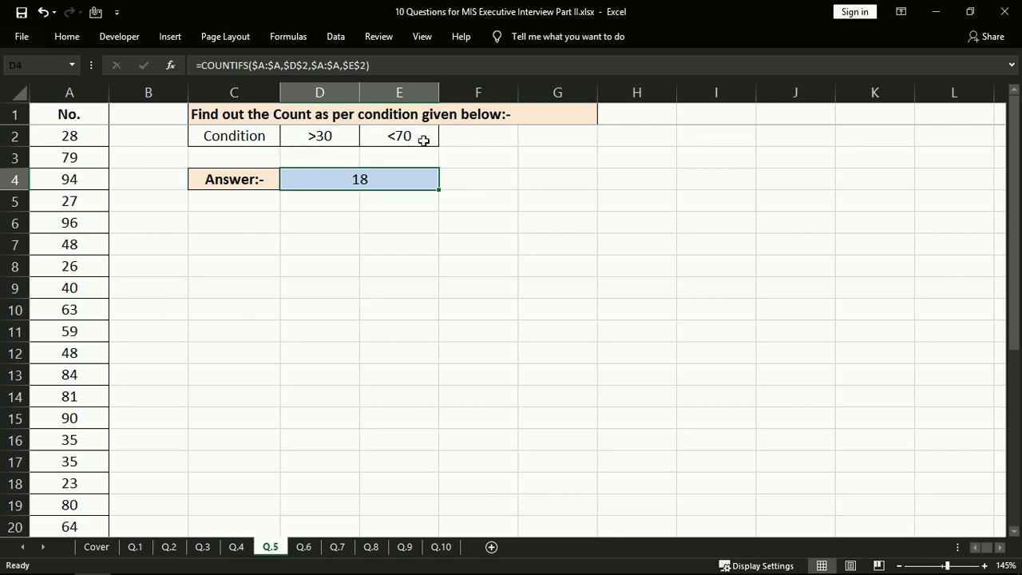
Check the COUNTIFS formula in D4 against column A and the conditions in D2 and E2.
click(364, 177)
click(70, 92)
click(331, 178)
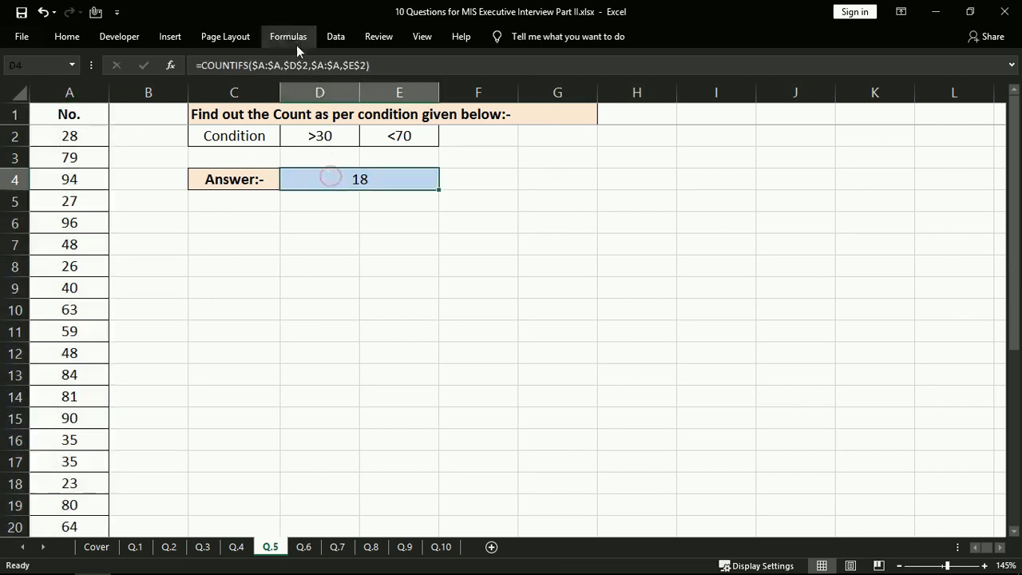
click(319, 137)
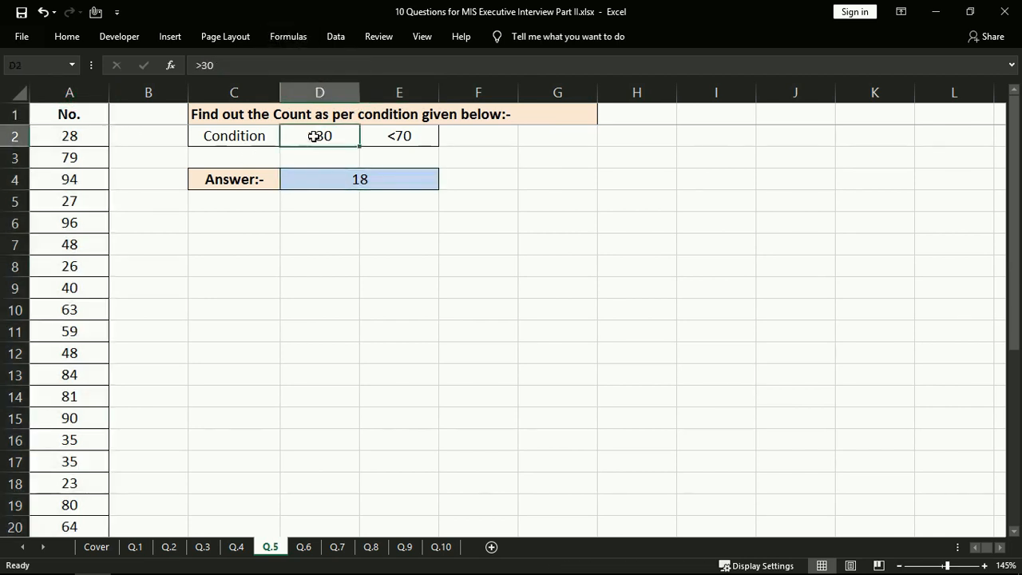
click(400, 136)
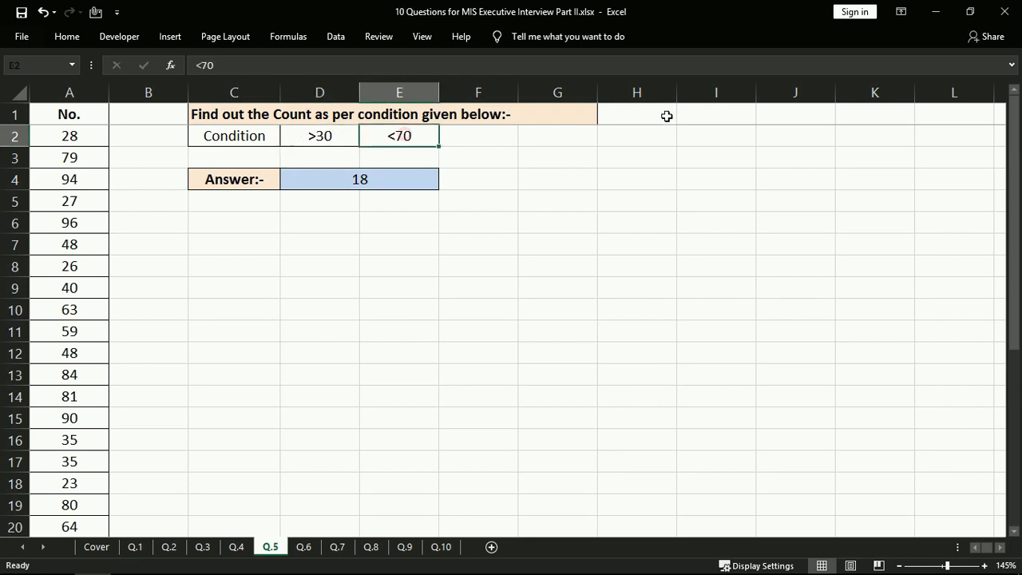
click(406, 183)
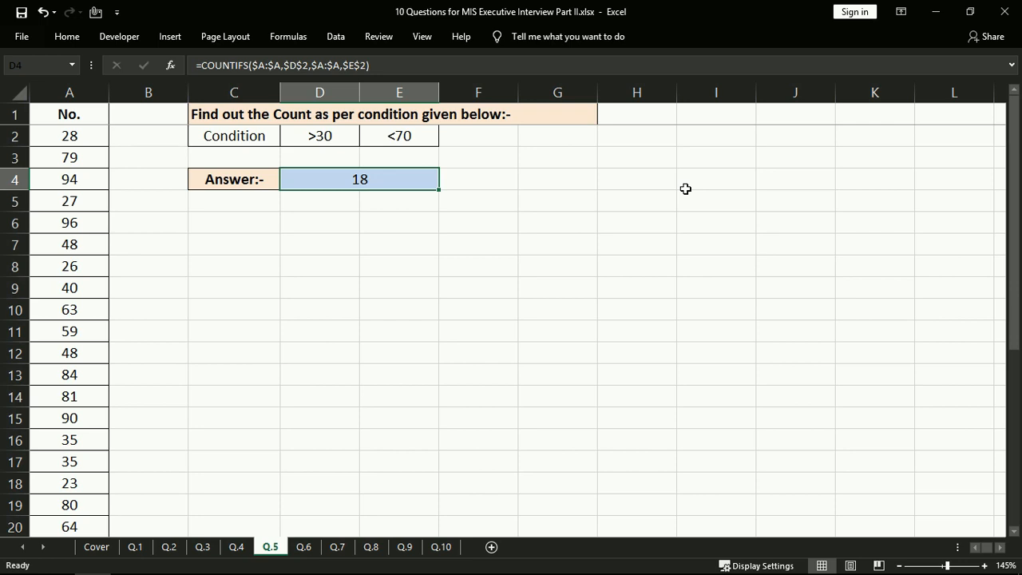
Open sheet Q.6 and view the pivot table task's heading and required result table.
key(ctrl+Page_Down)
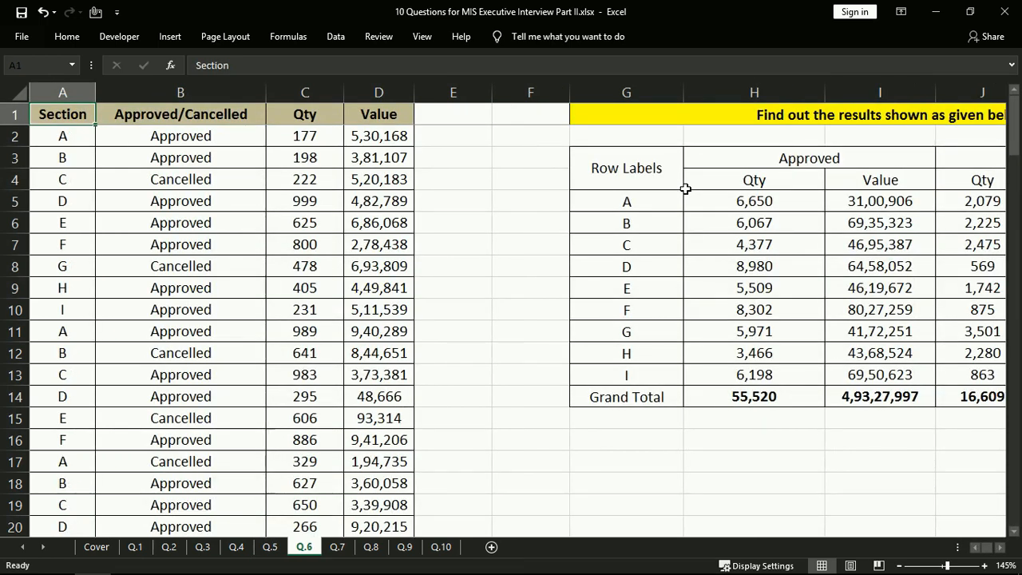
key(Right)
key(Right)
key(Right)
key(Right)
key(Right)
key(Right)
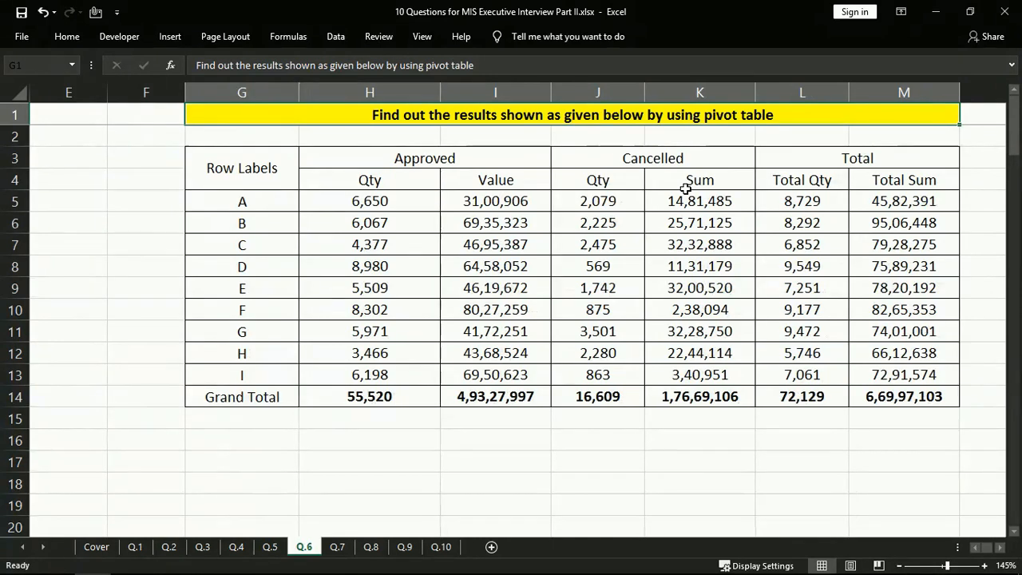
Compare the source data in columns A to D with the required Approved, Cancelled and Total layout.
key(ctrl+Left)
key(ctrl+Left)
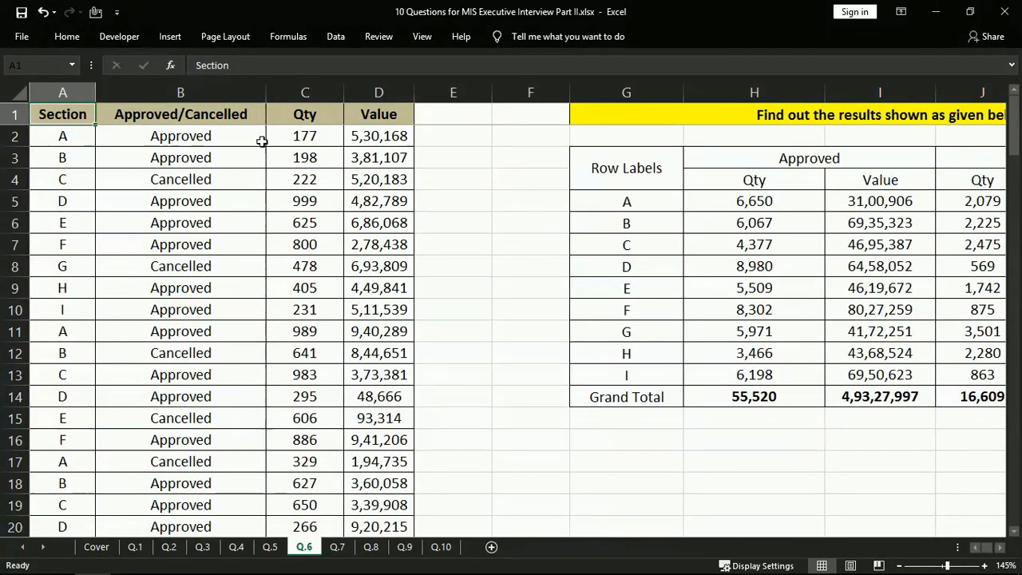
key(Right)
key(Right)
key(Right)
key(Right)
key(Right)
key(Right)
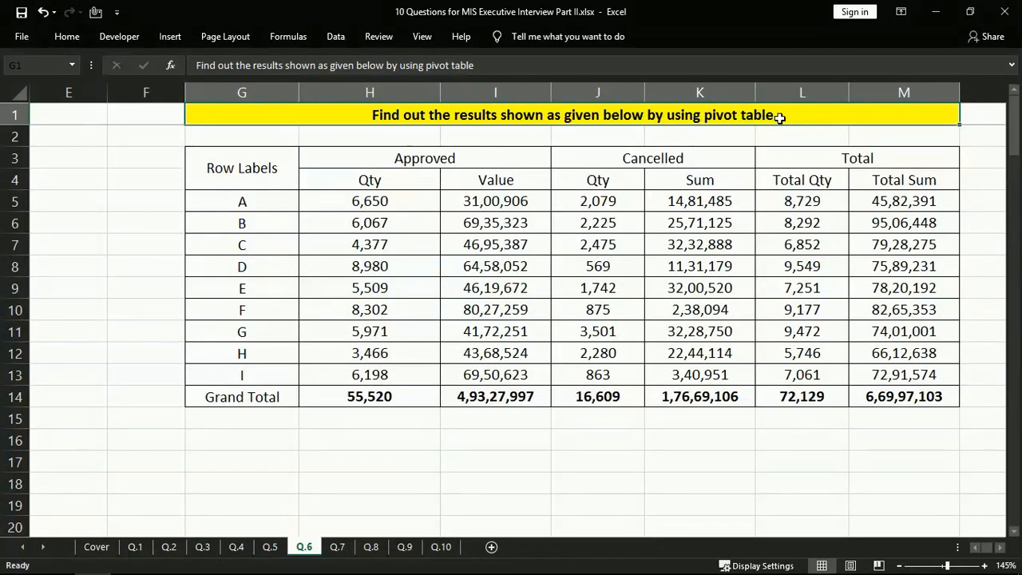
key(Left)
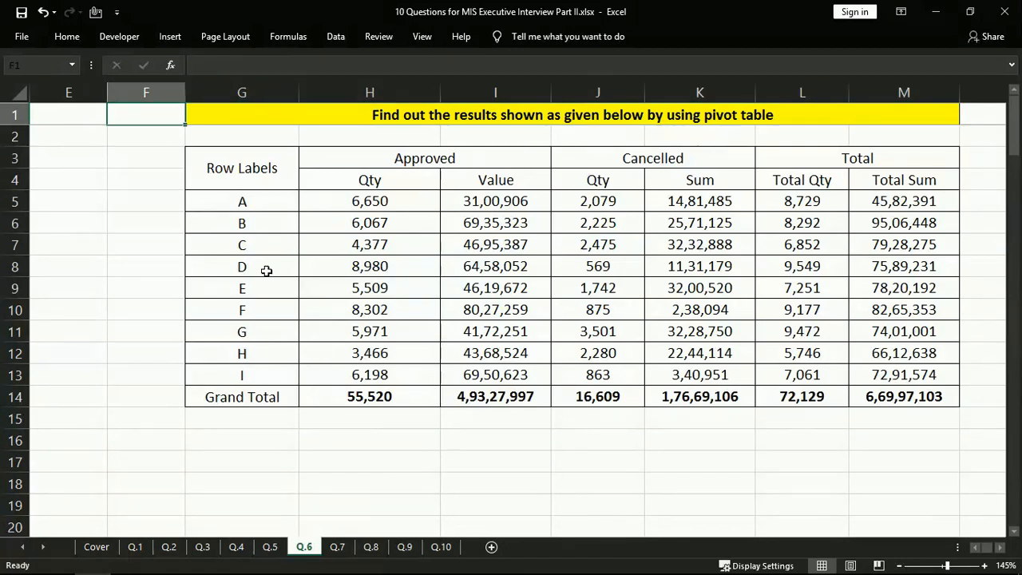
key(Left)
key(Left)
key(Left)
key(Left)
key(Left)
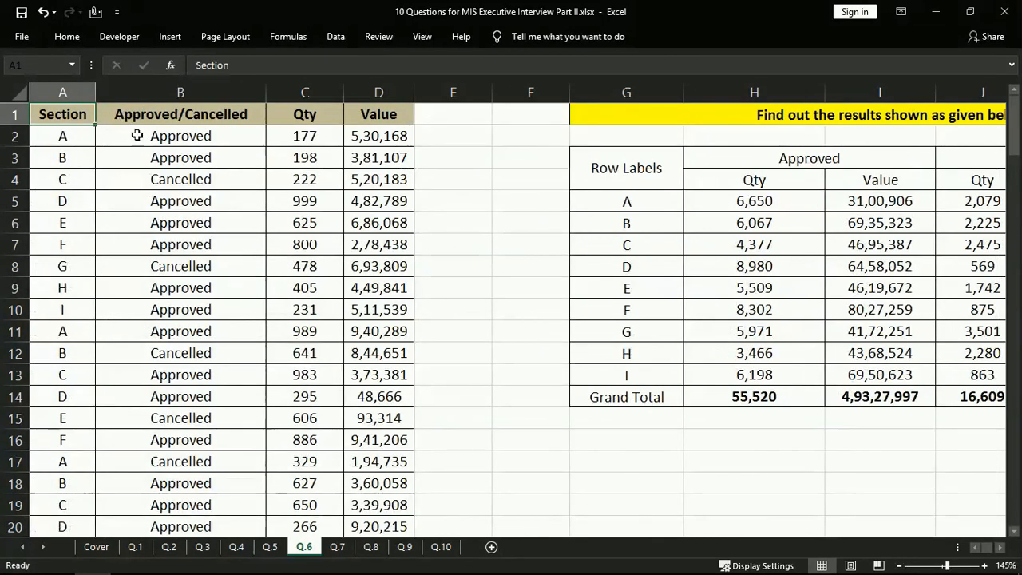
Start creating a PivotTable from the Q.6 data and set its source to whole columns A to D.
click(175, 35)
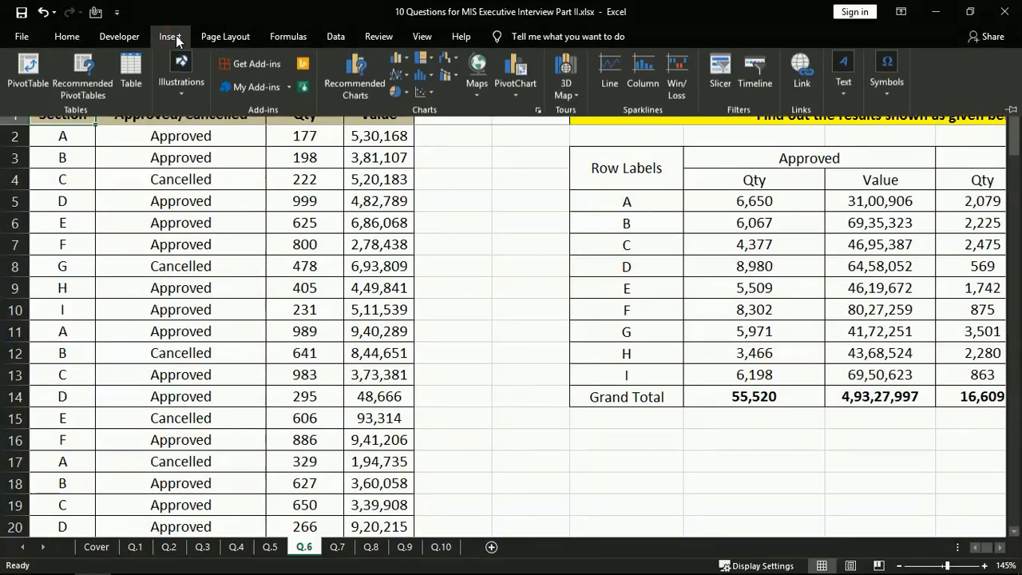
click(30, 75)
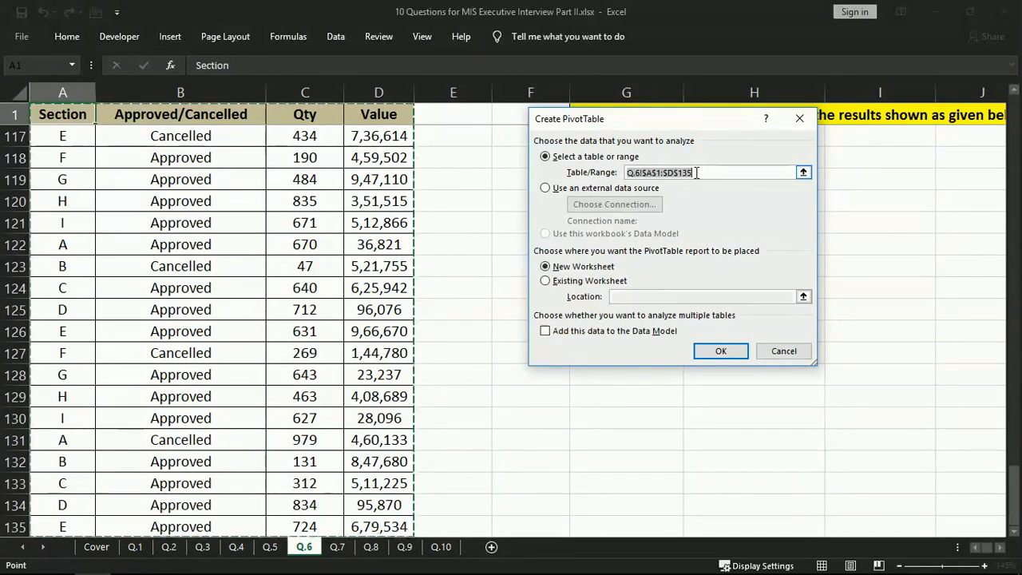
click(803, 172)
drag(62, 92, 379, 93)
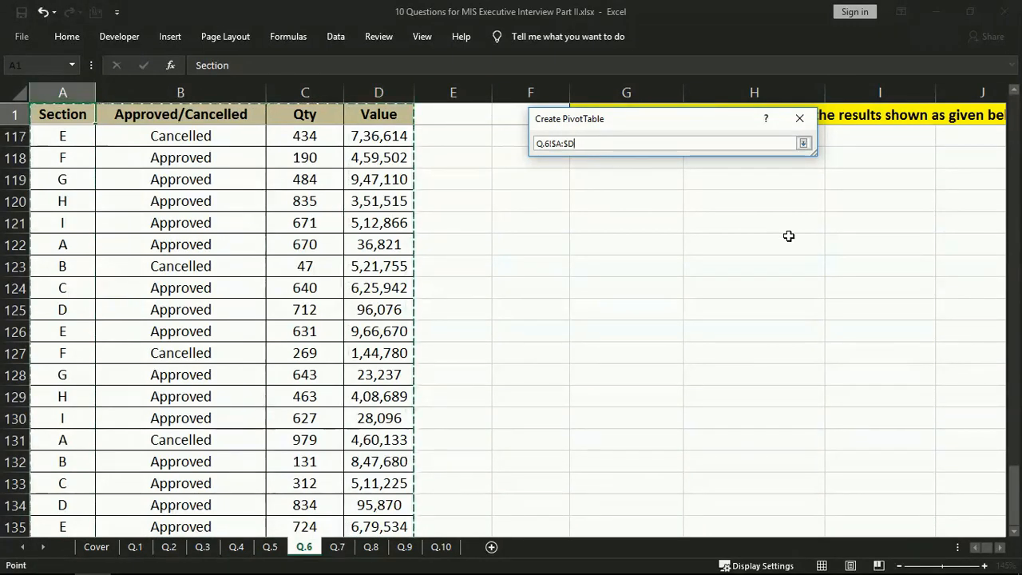
Change the PivotTable source to the filled range $A$1:$D$135 and create the table on a new worksheet.
key(ctrl+z)
key(ctrl+Home)
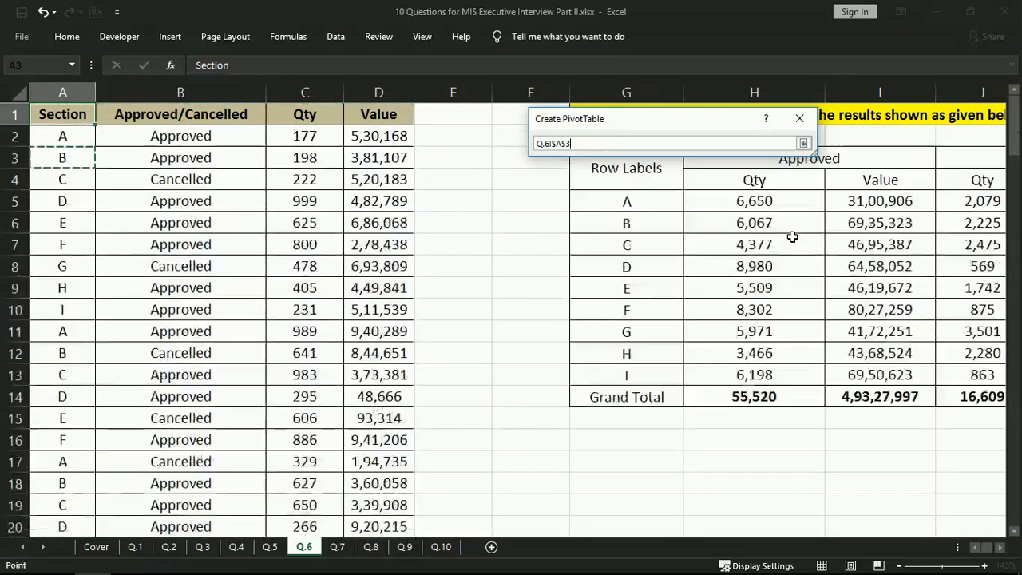
key(Up)
key(ctrl+shift+Right)
key(ctrl+shift+Down)
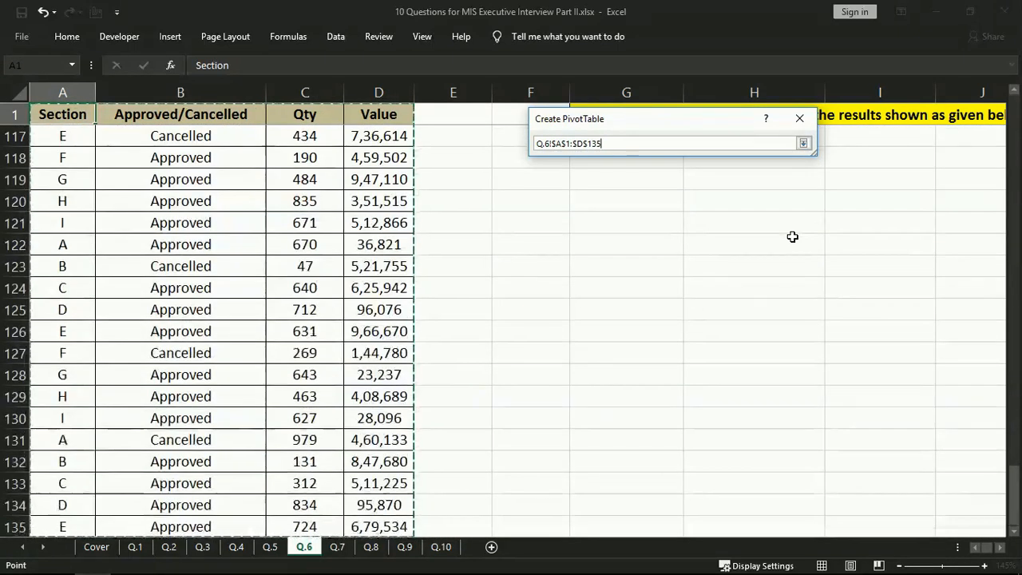
scroll(471, 356, down, 3)
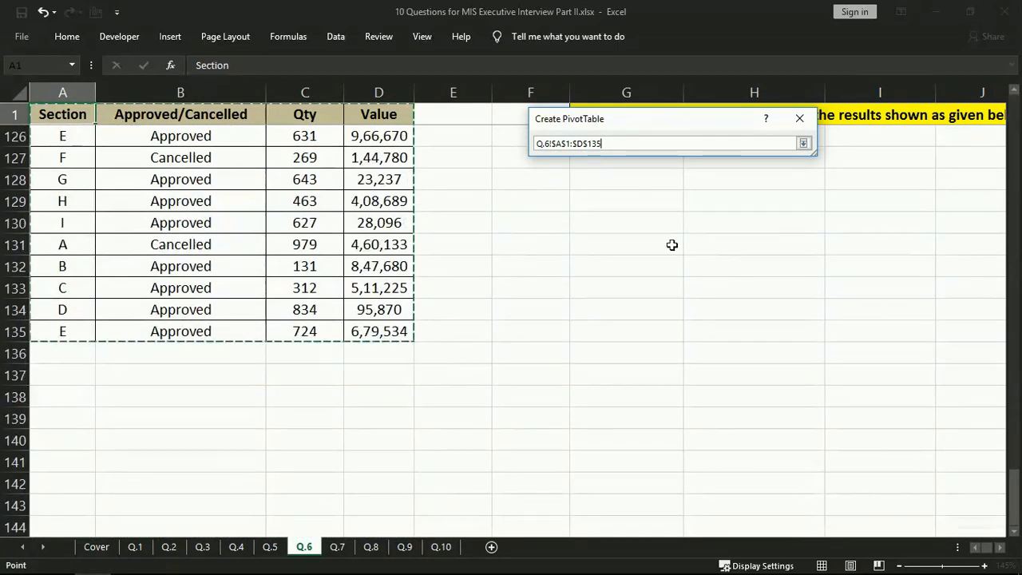
click(803, 143)
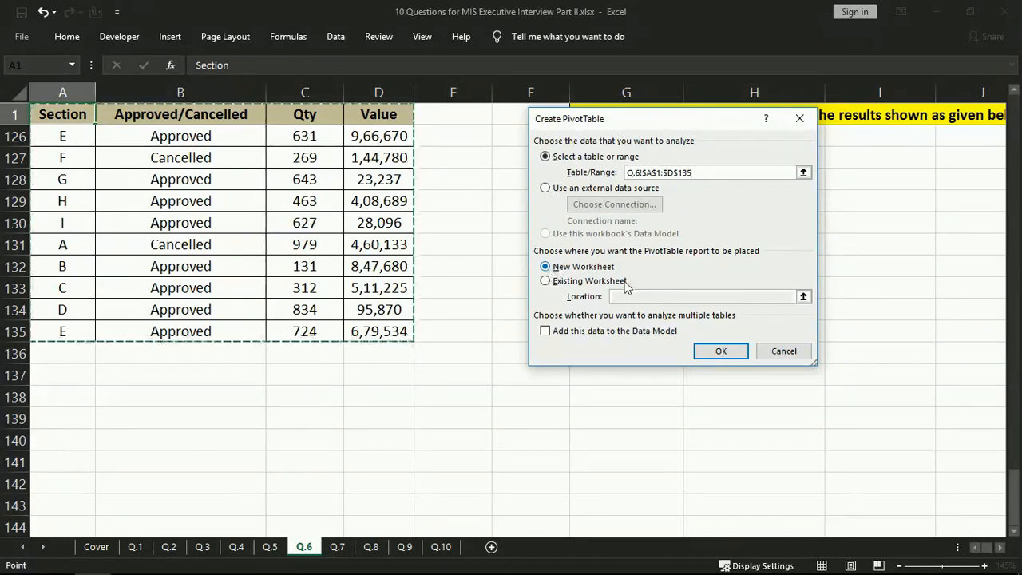
click(720, 351)
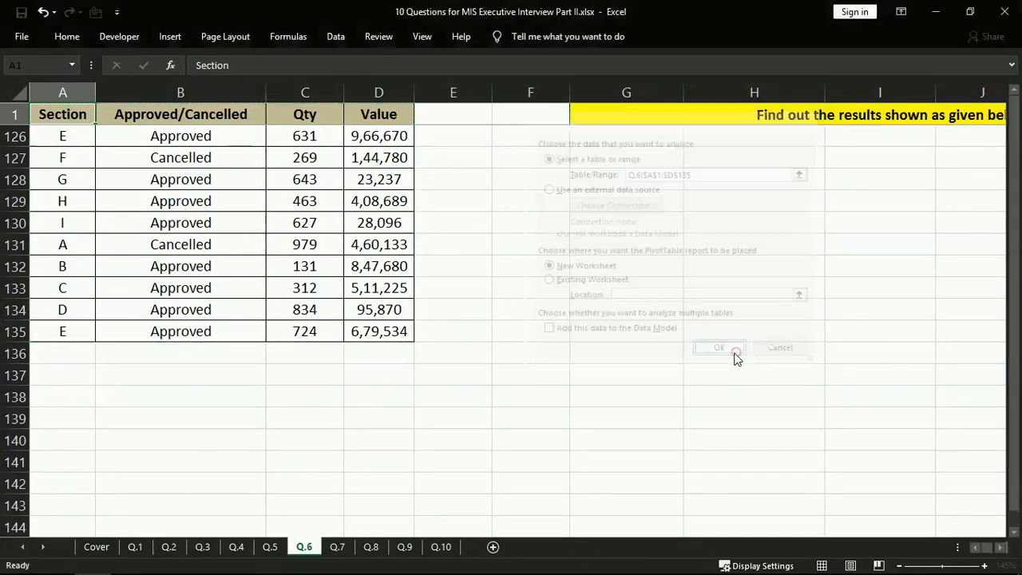
Return to sheet Q.6 and examine how the required result table relates to the Section and Approved/Cancelled source columns.
click(353, 546)
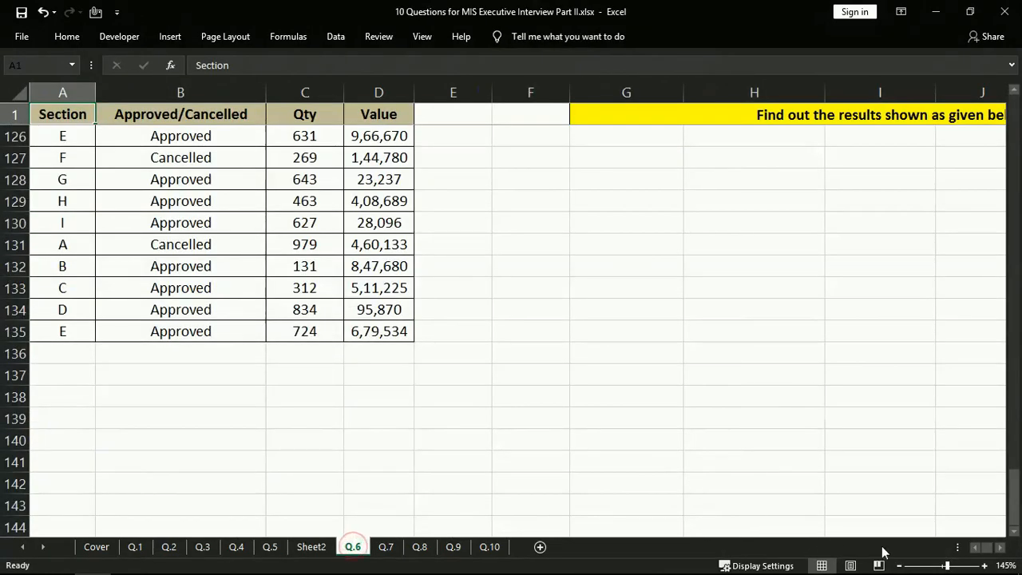
click(1000, 548)
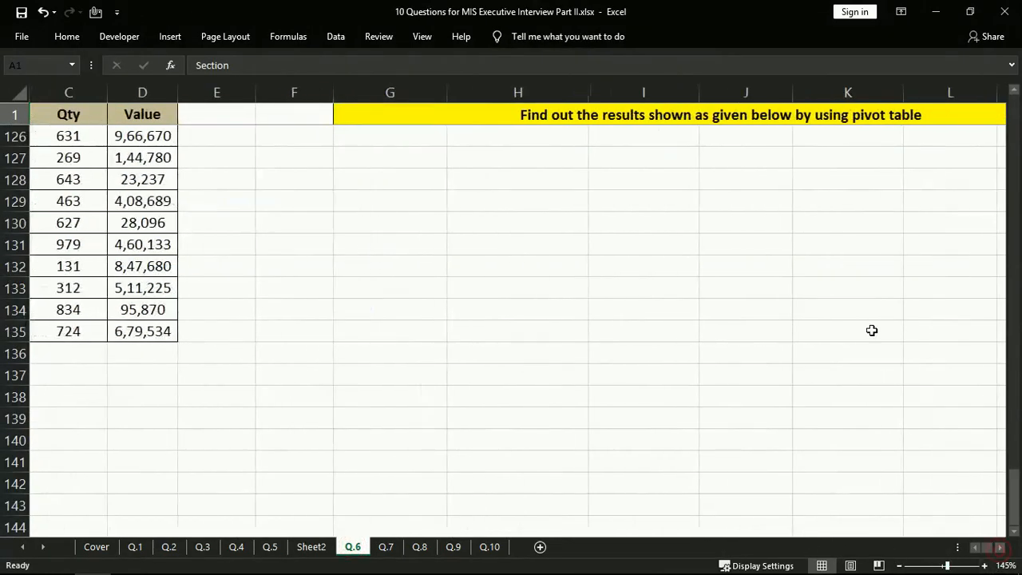
scroll(835, 269, up, 11)
click(727, 301)
key(ctrl+Up)
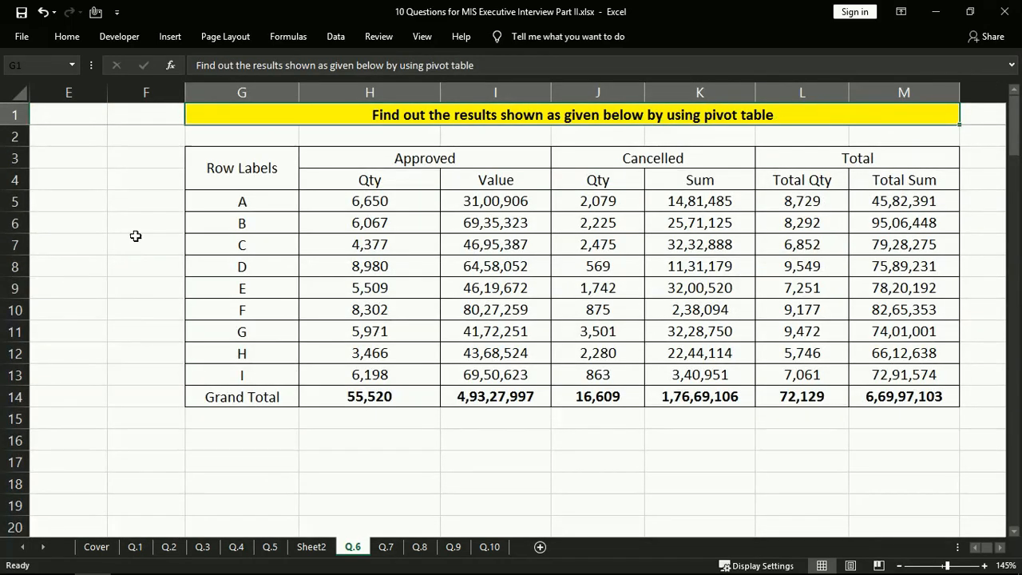
click(147, 115)
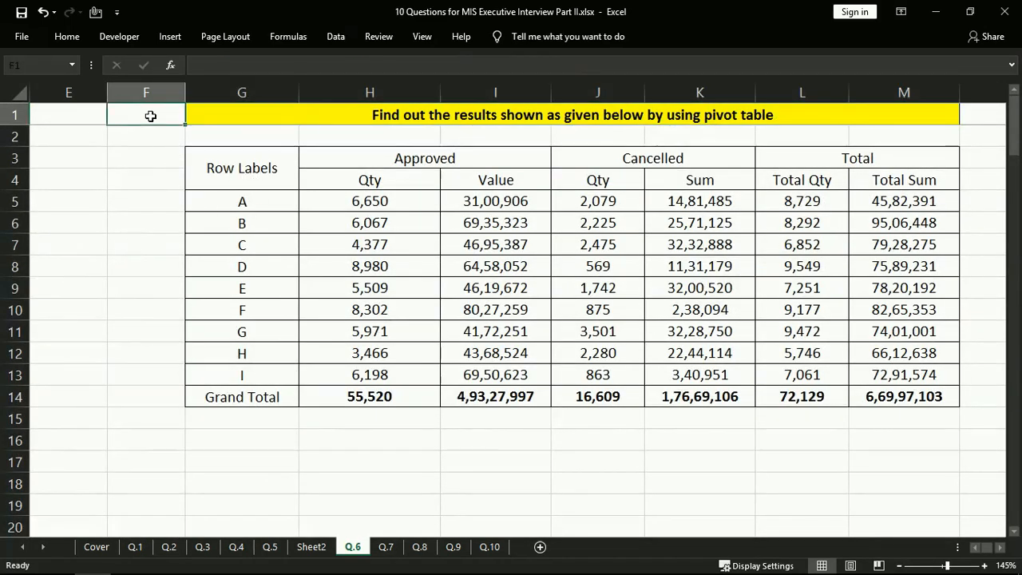
key(ctrl+Home)
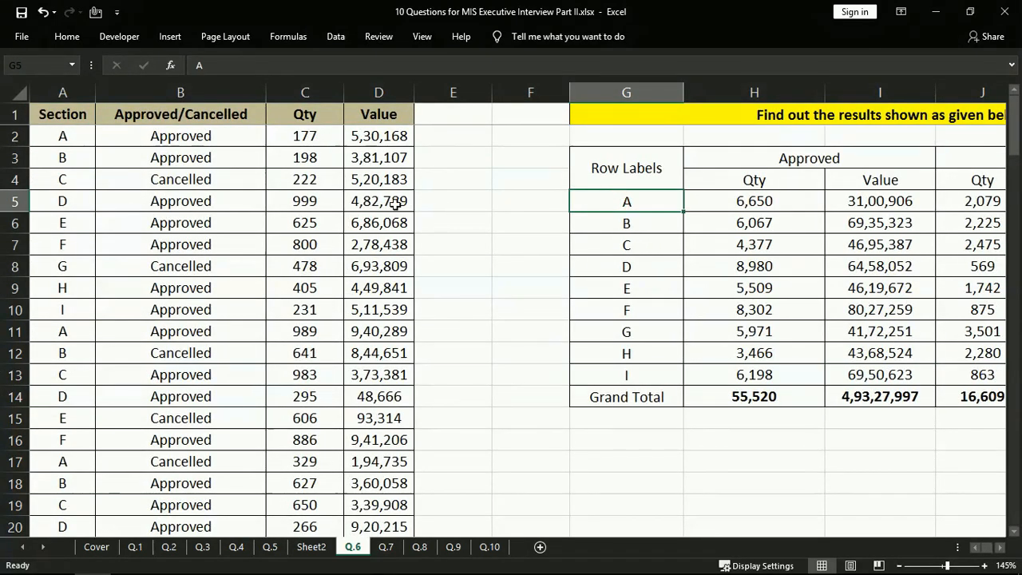
click(185, 111)
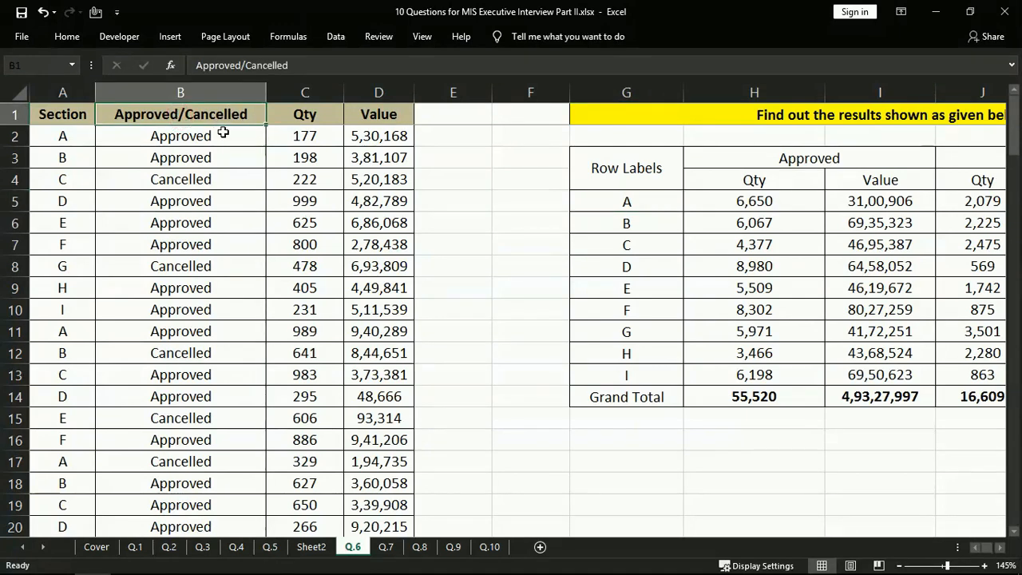
click(195, 171)
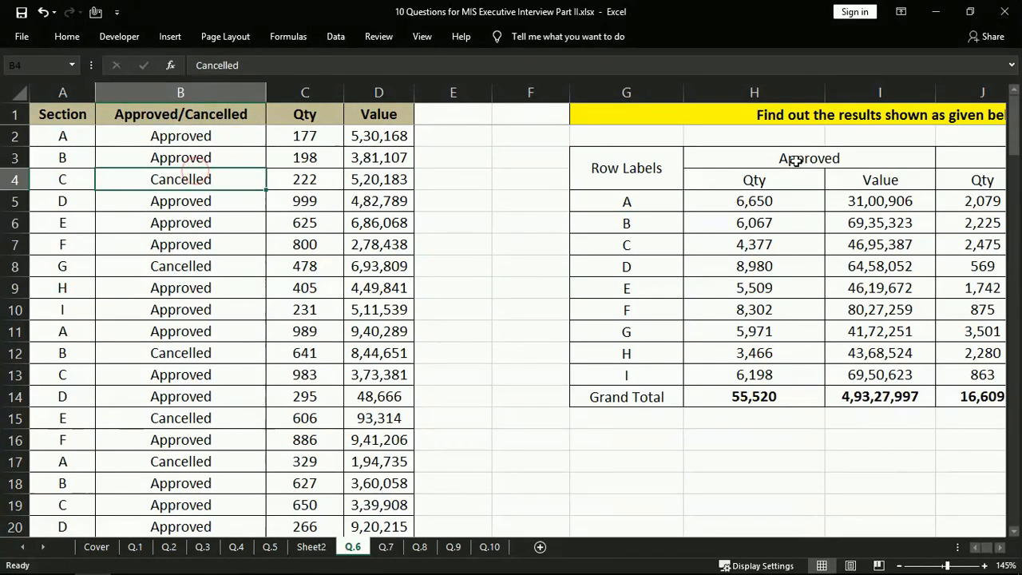
Examine how the Section, Approved/Cancelled, Qty and Value source columns on sheet Q.6 relate to the required results table.
click(794, 160)
key(Right)
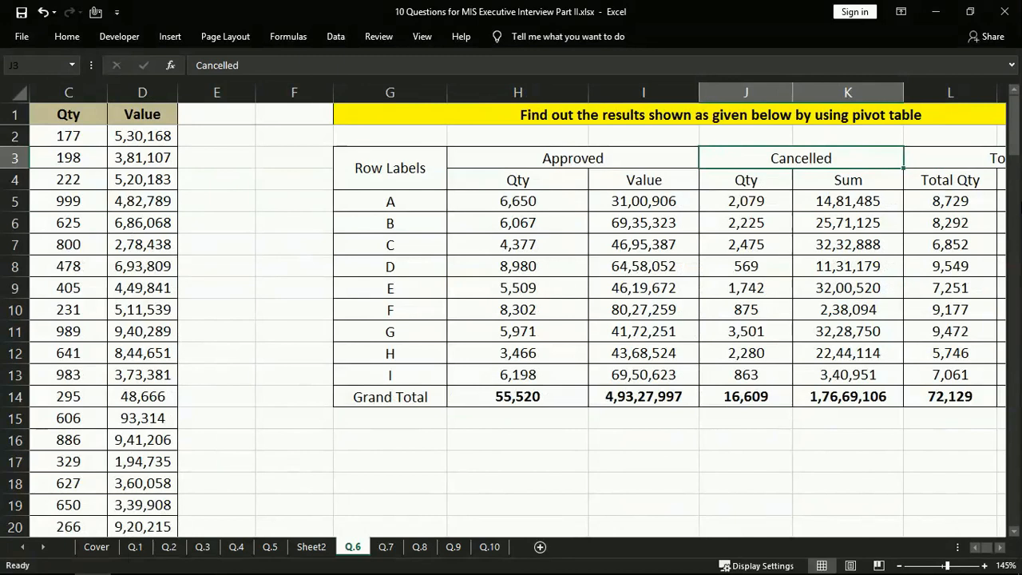
key(Left)
key(Down)
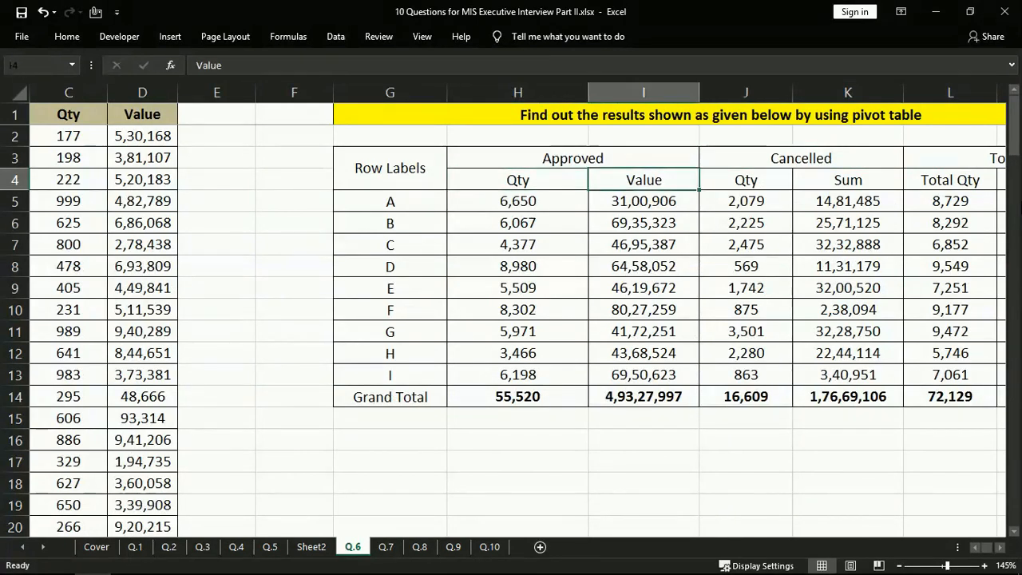
key(Left)
key(Left)
key(Left)
key(Left)
key(Left)
key(Left)
key(Left)
key(Left)
key(Up)
key(Up)
key(Up)
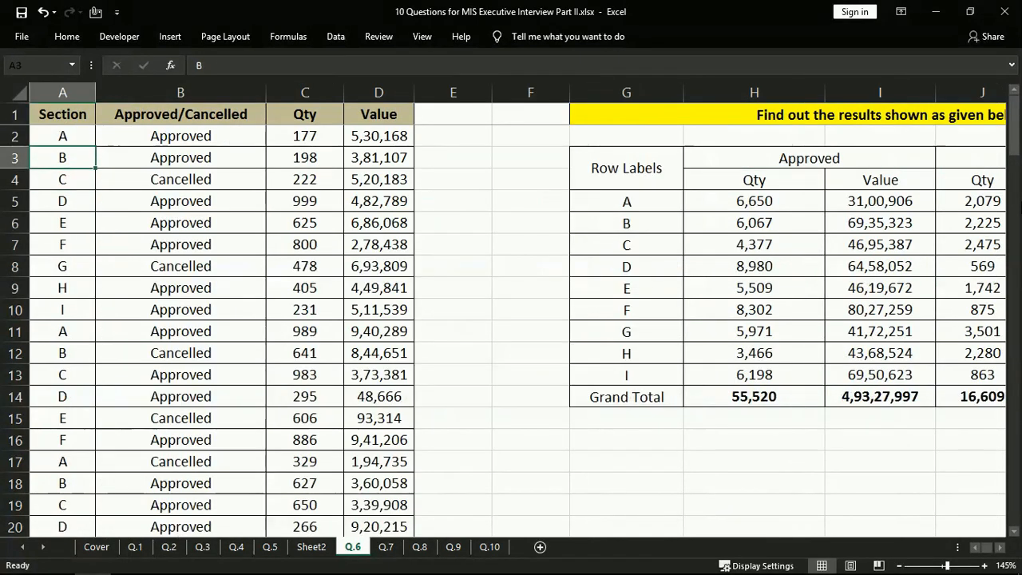
key(Right)
key(Down)
key(Down)
key(Up)
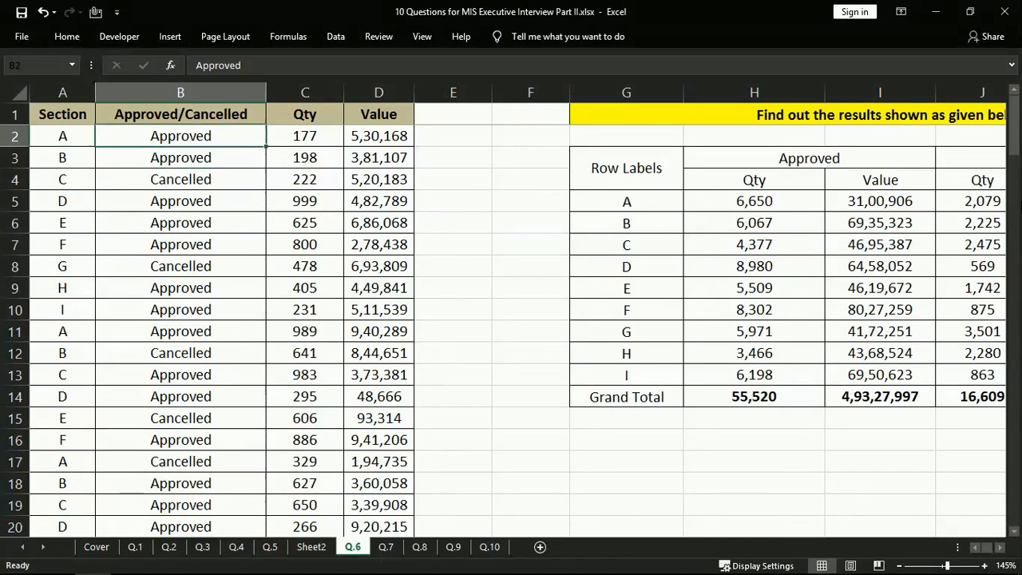
key(Up)
key(Right)
key(Right)
key(Left)
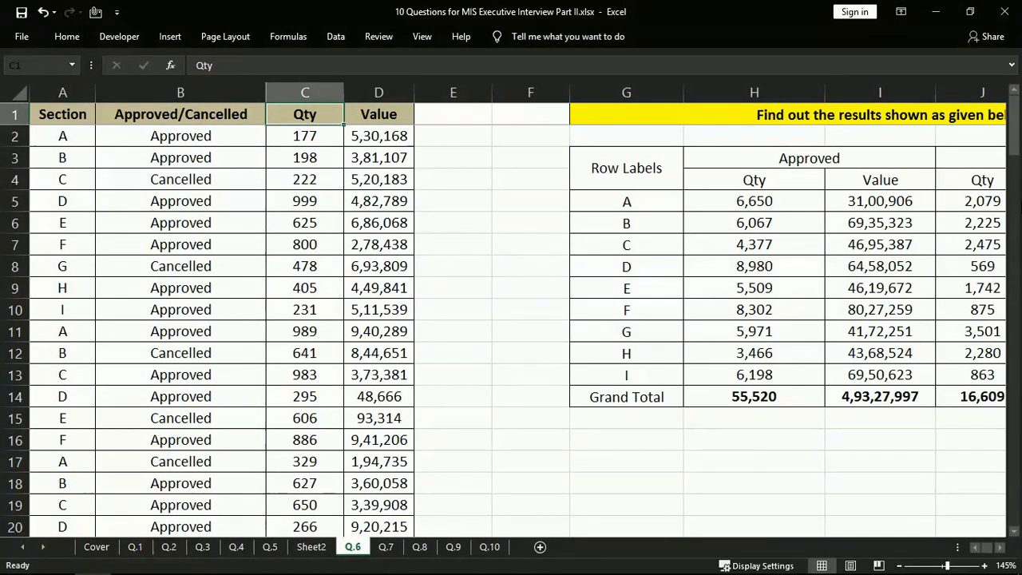
Examine the Cancelled and Total column groups of the required results table on sheet Q.6.
key(Right)
key(Right)
key(Right)
key(Right)
key(Right)
key(Right)
key(Right)
key(Right)
key(Left)
key(Left)
key(Left)
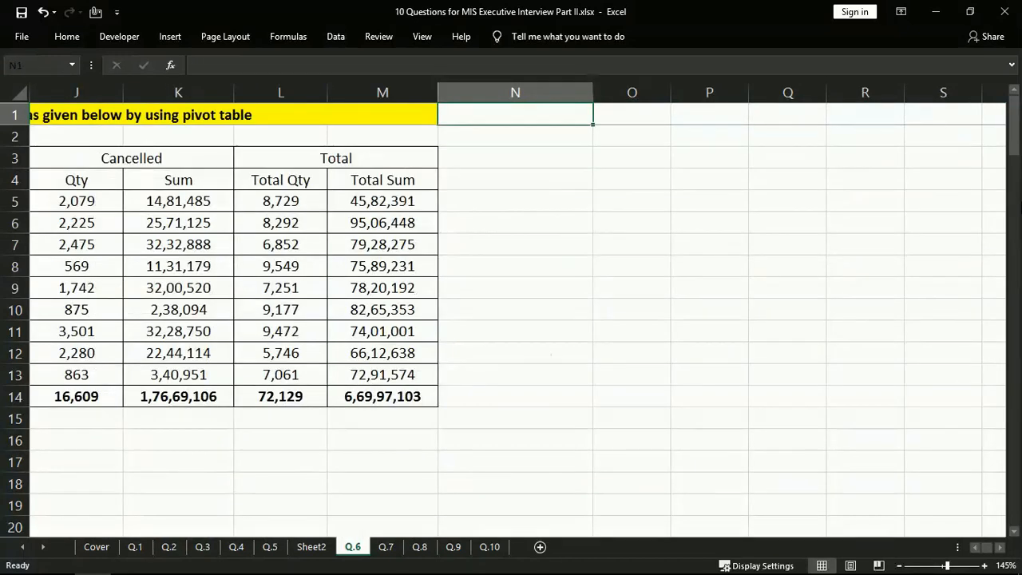
key(Down)
key(Down)
key(Down)
key(Left)
key(Left)
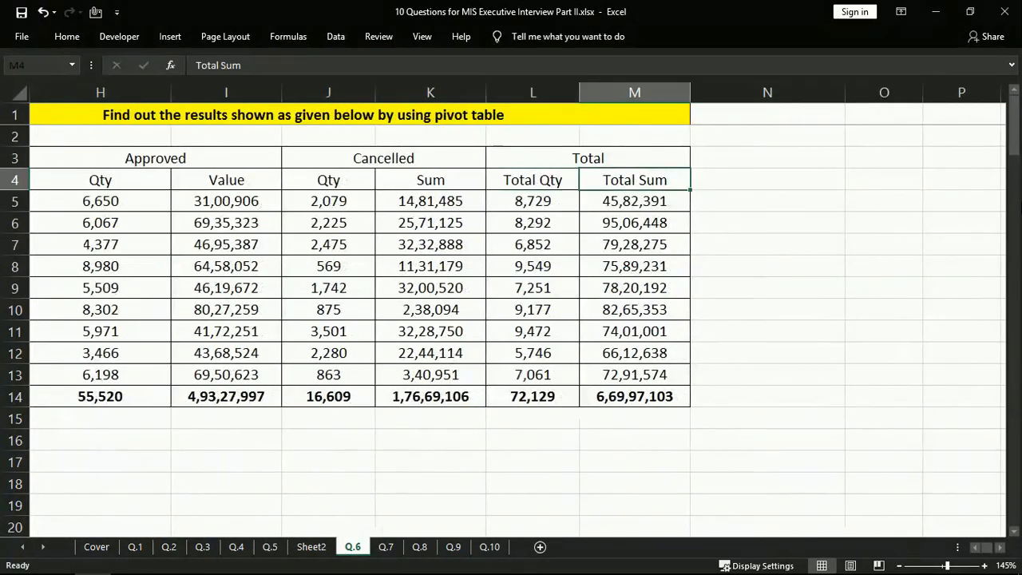
key(ctrl+Up)
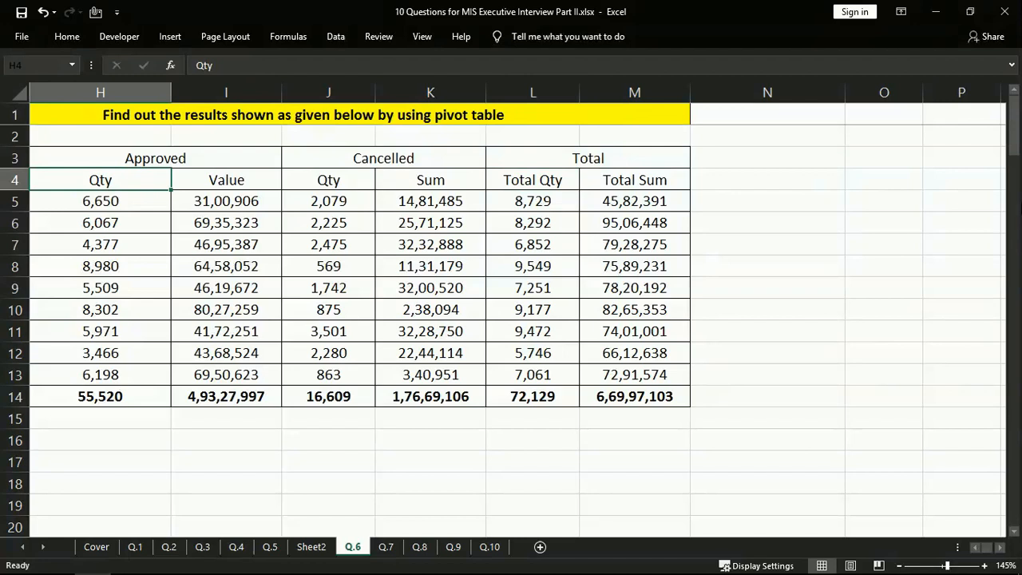
key(ctrl+Home)
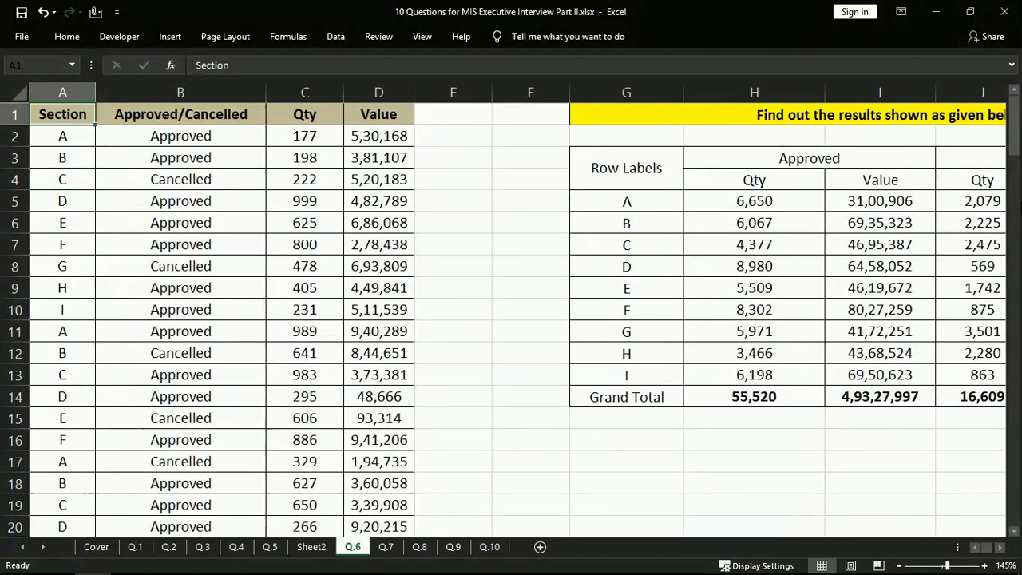
In the empty pivot table on Sheet2, place Section in the rows and Approved/Cancelled in the columns.
click(311, 546)
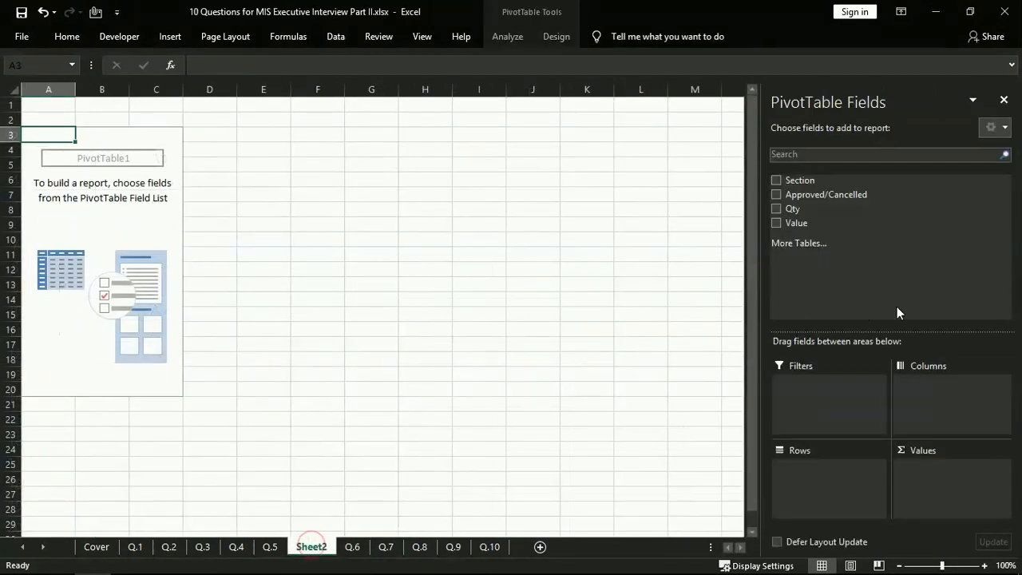
click(776, 179)
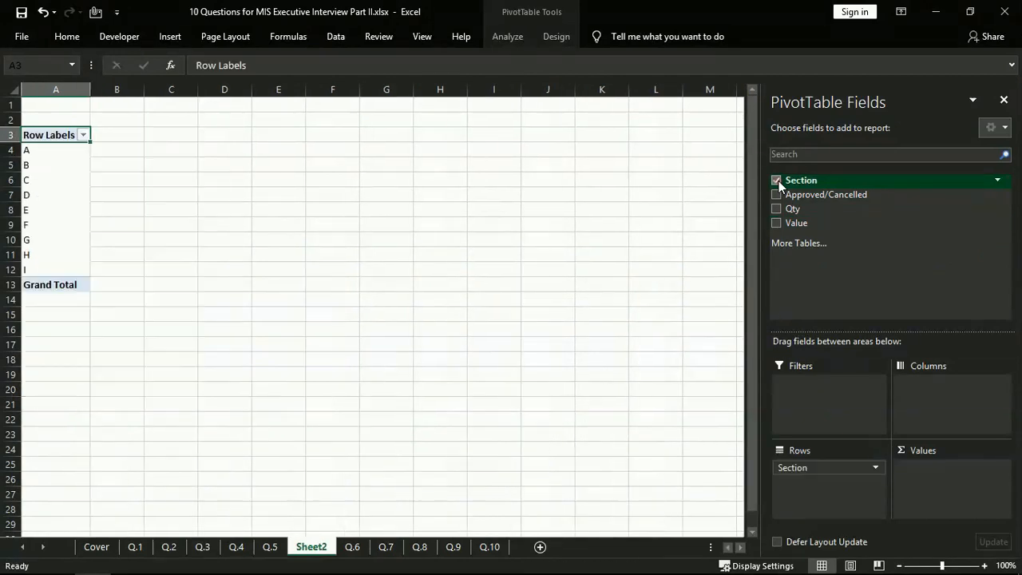
click(775, 192)
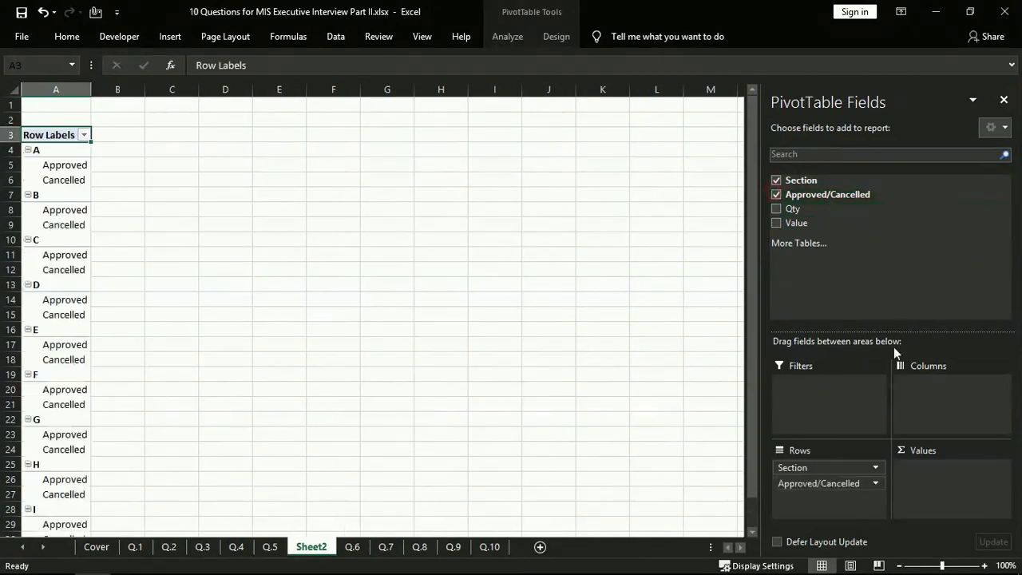
drag(803, 477, 926, 405)
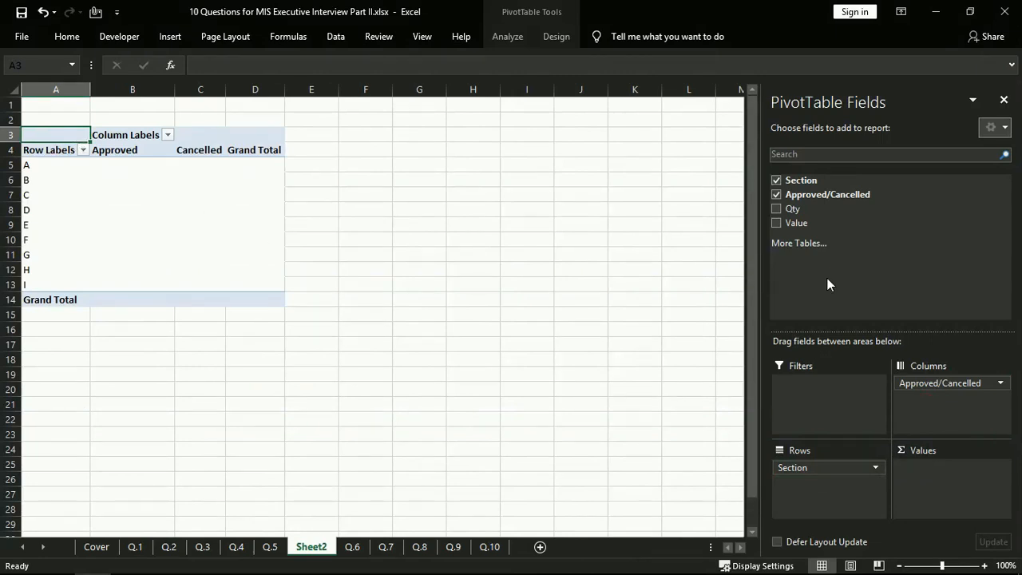
Add Qty and Value to the pivot table as summed value fields.
click(777, 210)
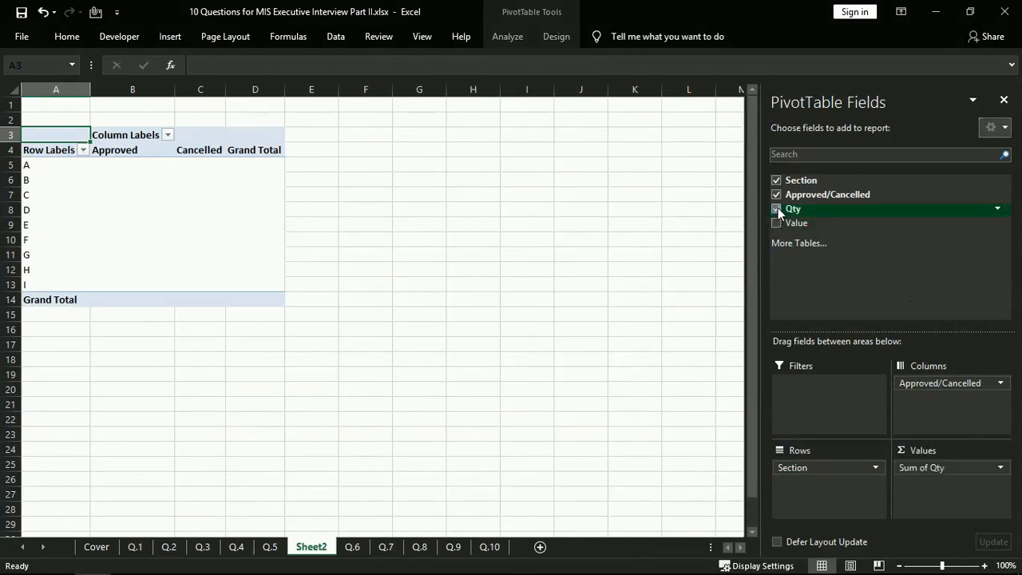
click(779, 220)
right_click(779, 220)
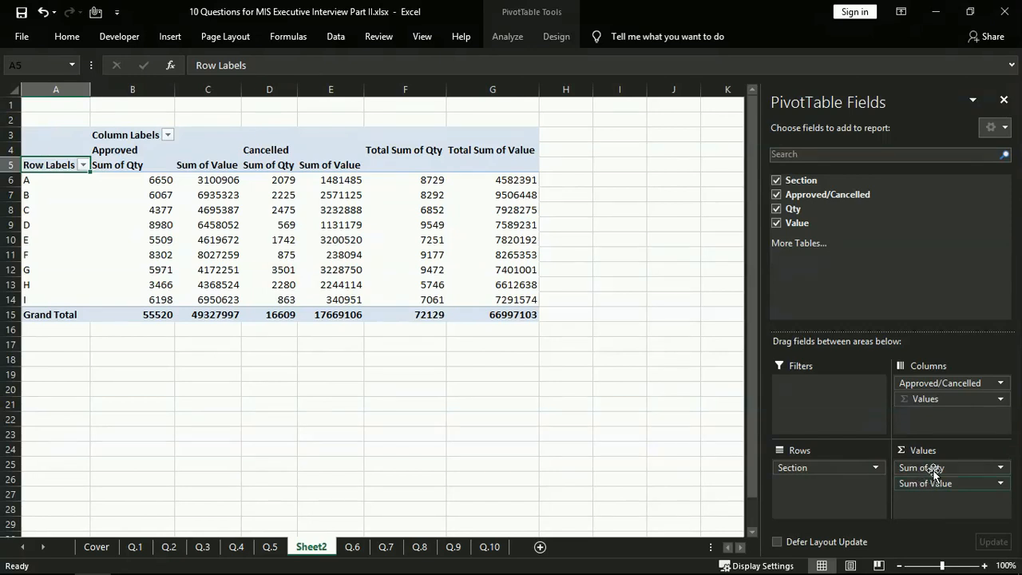
Review the summary calculation of the pivot table's Qty value field and keep it as Sum.
click(999, 465)
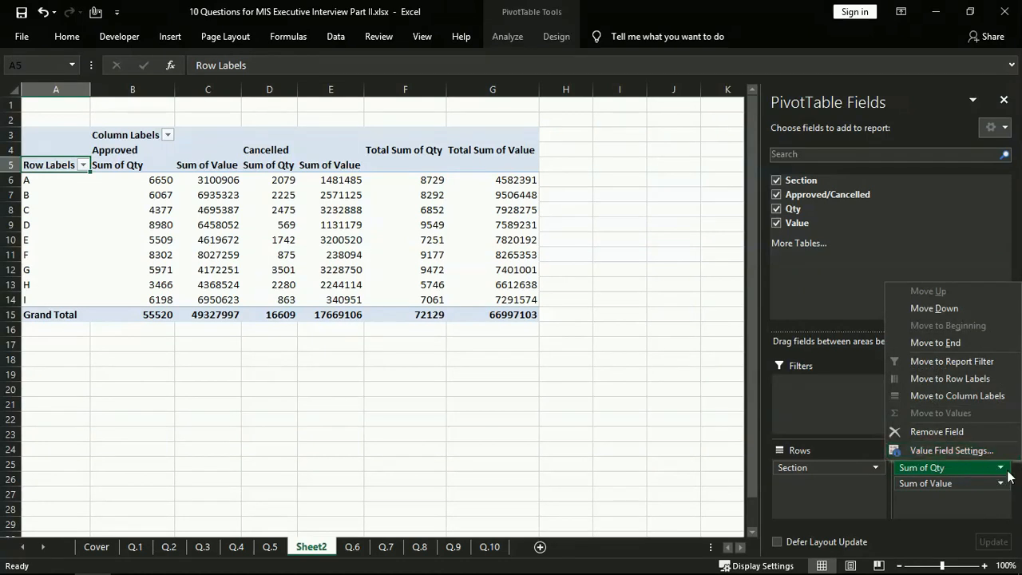
click(950, 450)
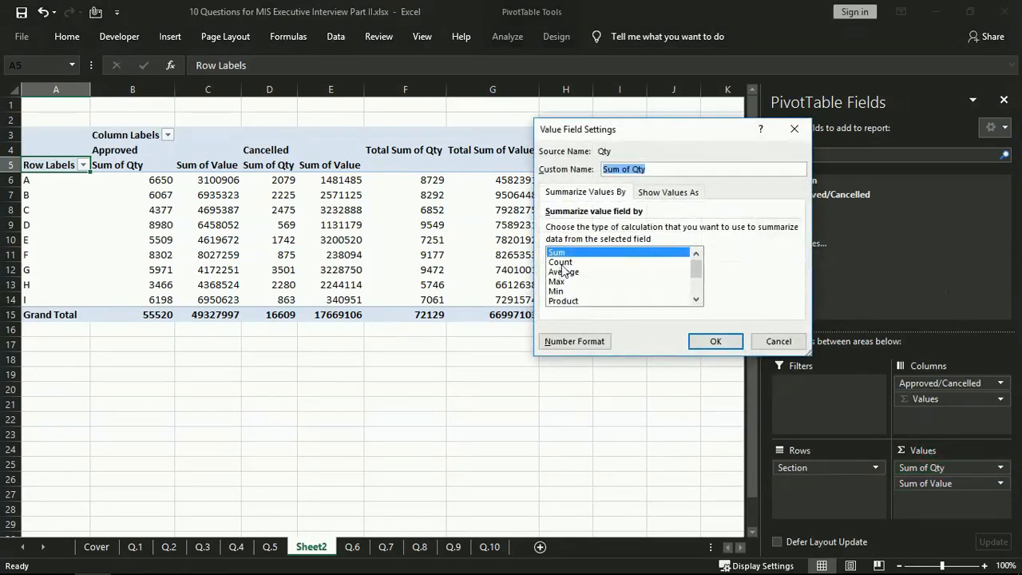
click(560, 262)
click(557, 252)
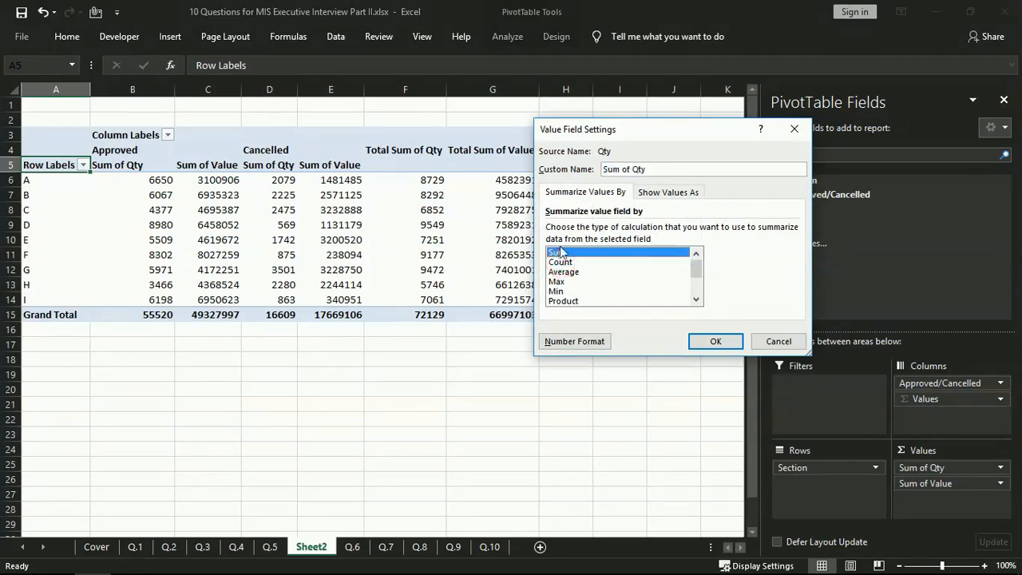
click(716, 342)
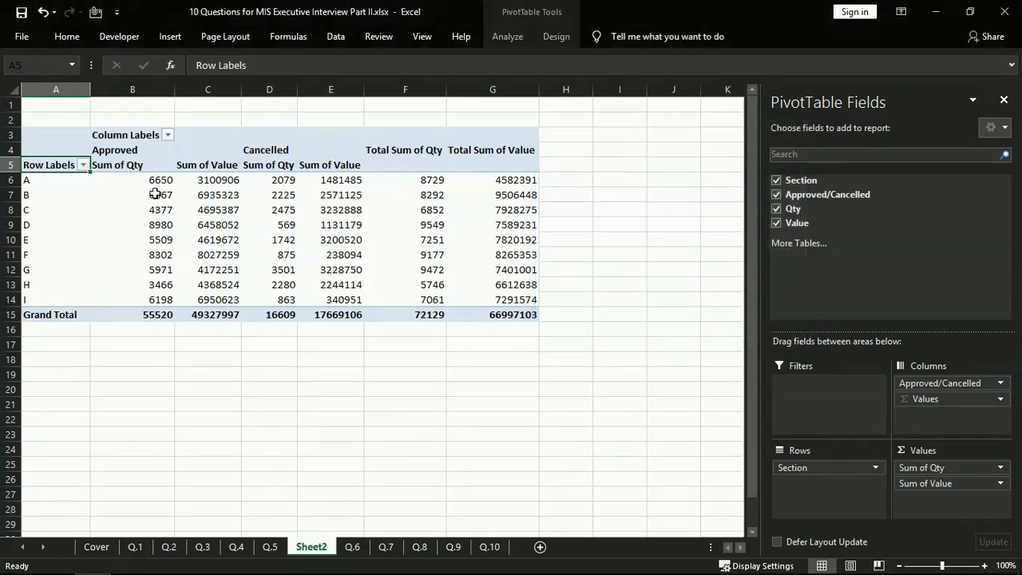
Check the Qty, Value and Total column headings of the required results table on sheet Q.6.
click(353, 547)
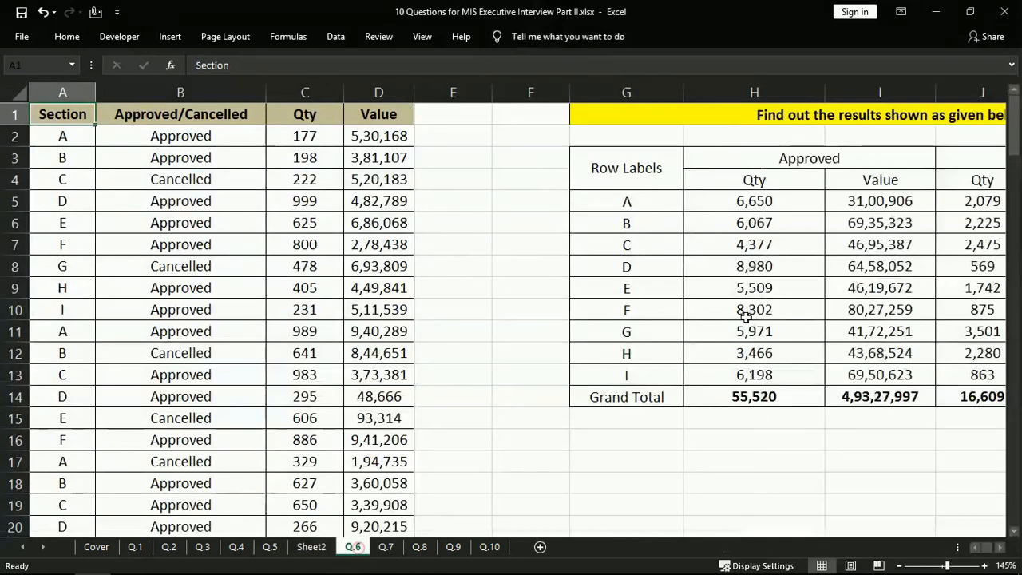
click(688, 177)
key(Right)
key(Right)
key(Right)
key(Right)
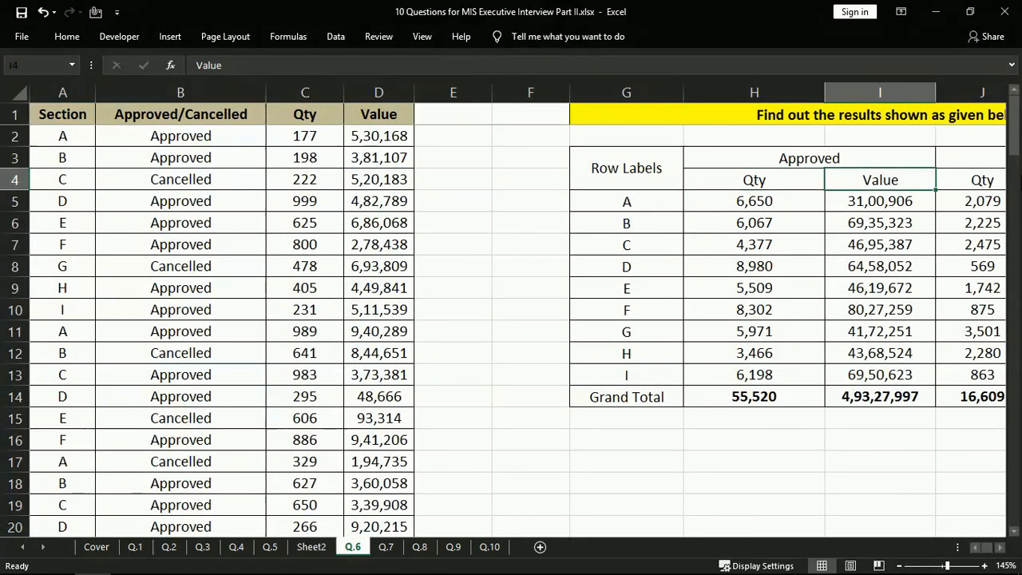
key(Right)
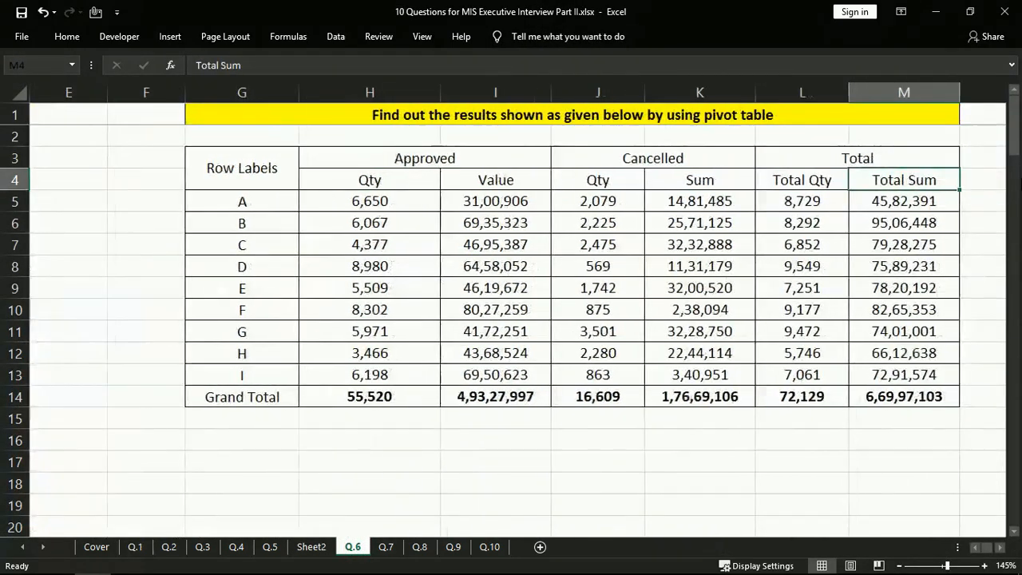
Center the contents of the Sheet2 pivot table horizontally across A4:G15.
click(310, 546)
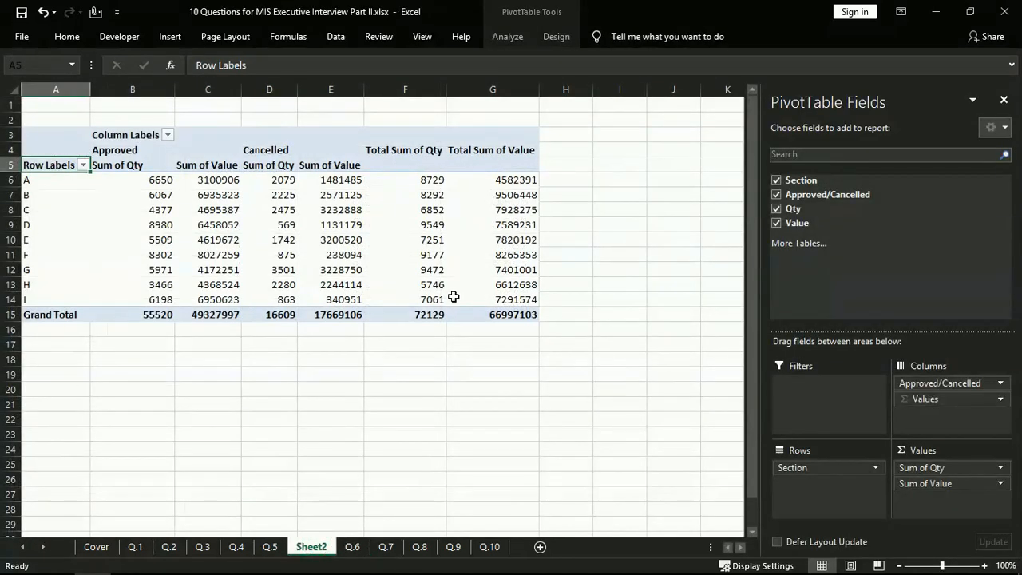
key(ctrl+shift+Right)
key(Up)
key(ctrl+shift+Right)
key(ctrl+shift+Right)
key(ctrl+shift+Right)
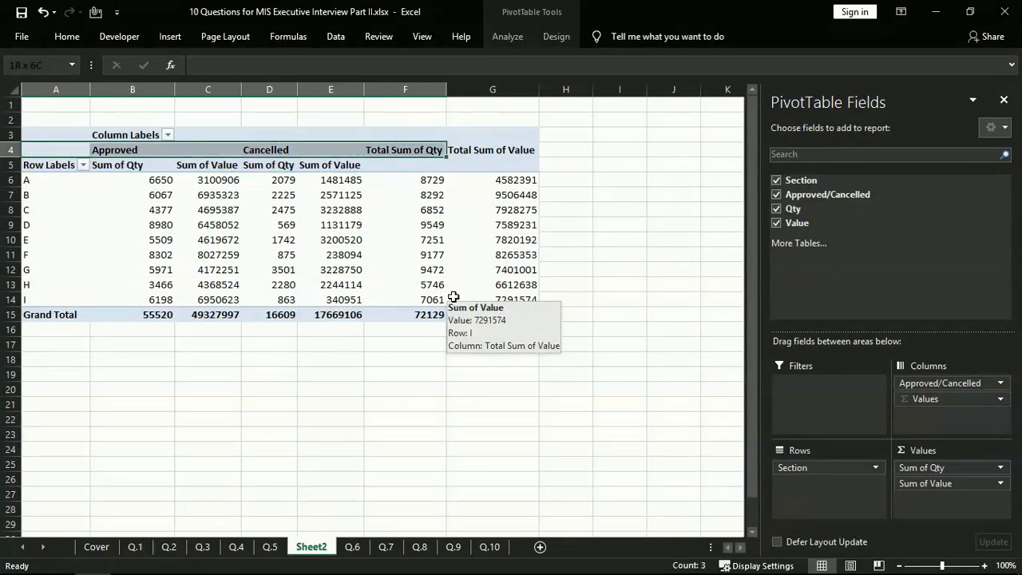
key(ctrl+shift+Right)
key(ctrl+shift+Down)
key(ctrl+shift+Down)
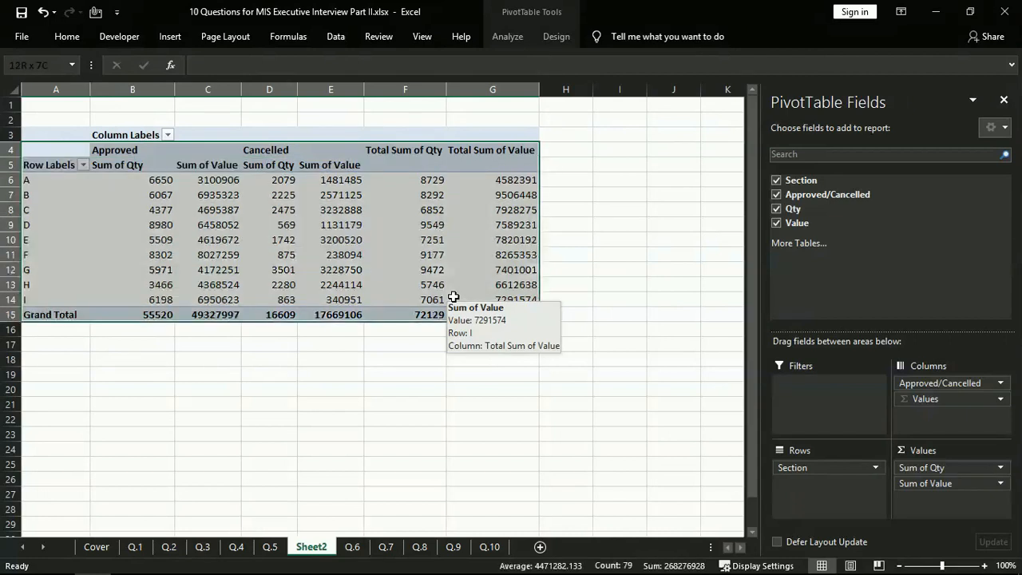
key(alt)
key(h)
key(a)
key(c)
Apply all borders to the pivot table range A4:G15.
key(alt)
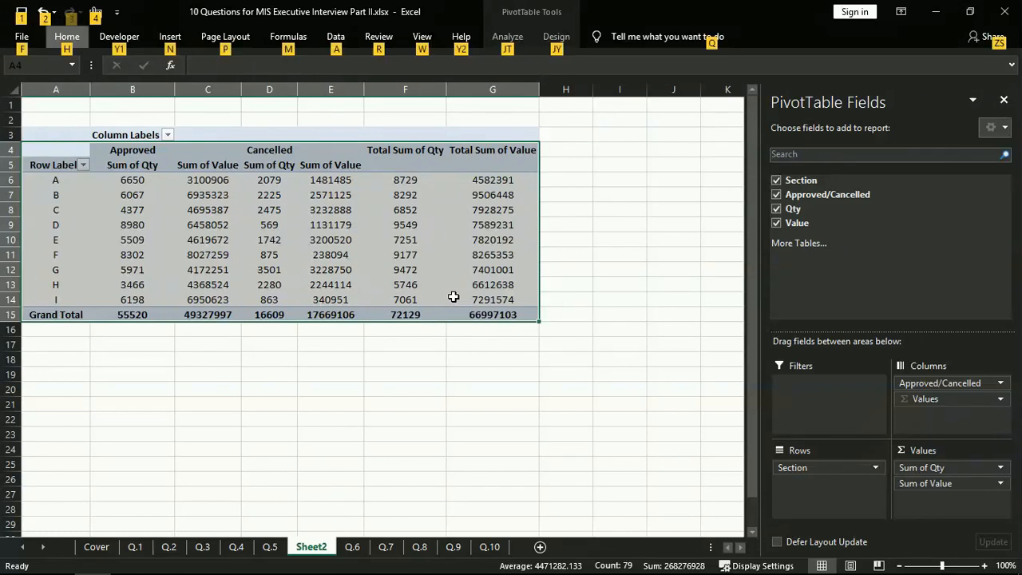
key(h)
key(b)
key(a)
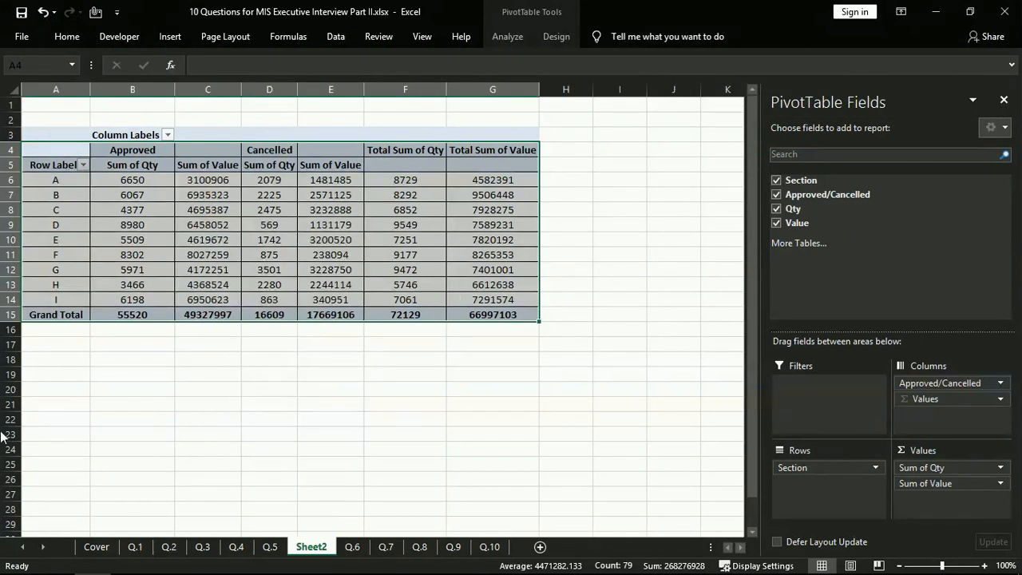
Compare the formatted pivot table on Sheet2 with the required results table on sheet Q.6.
click(409, 227)
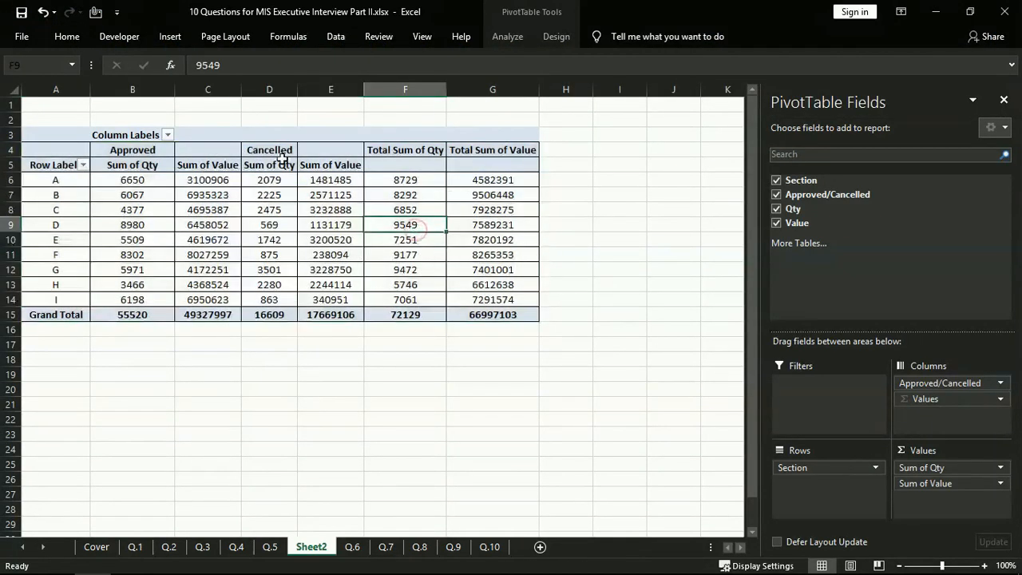
click(459, 299)
click(103, 185)
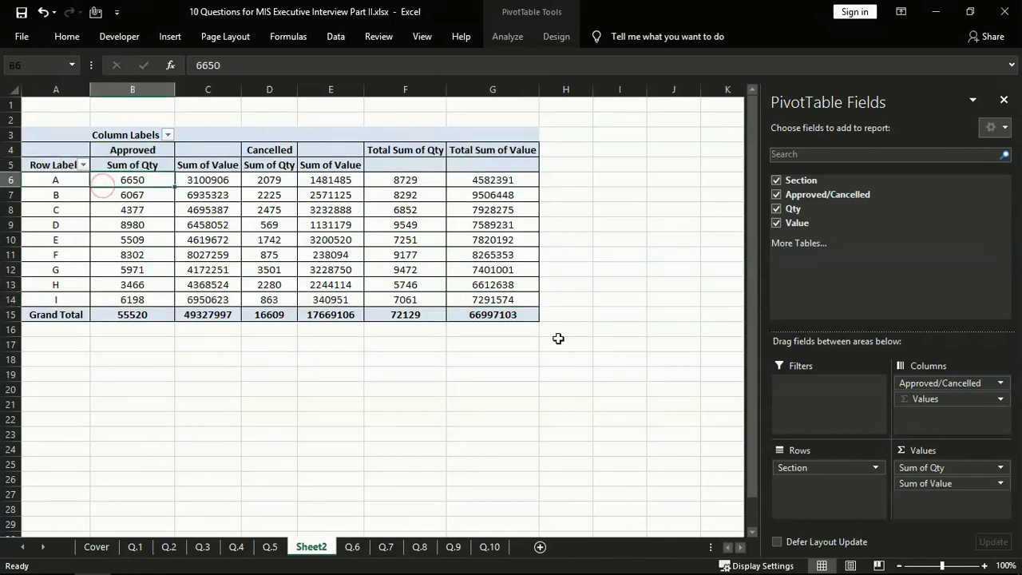
key(Up)
key(Left)
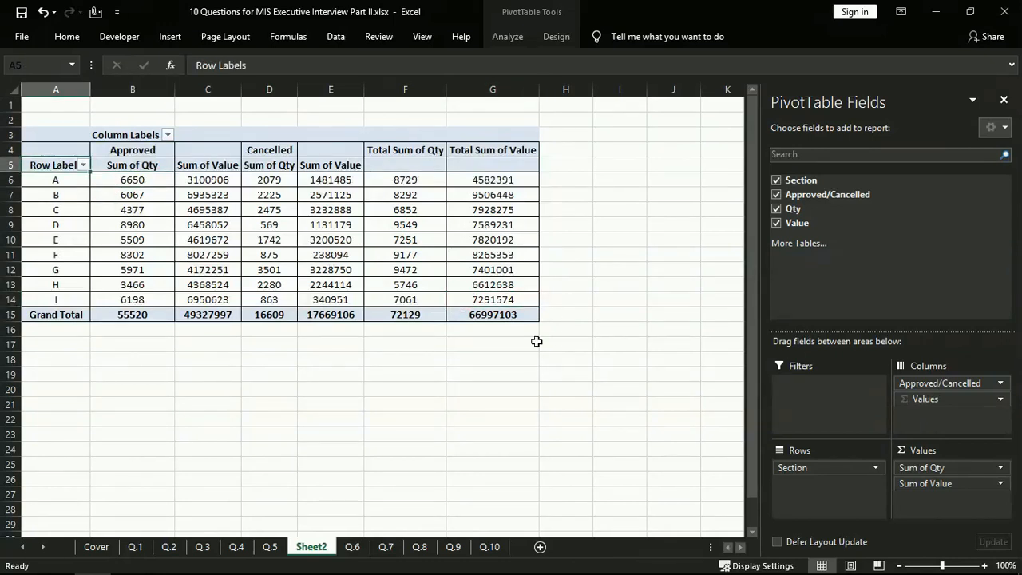
click(352, 547)
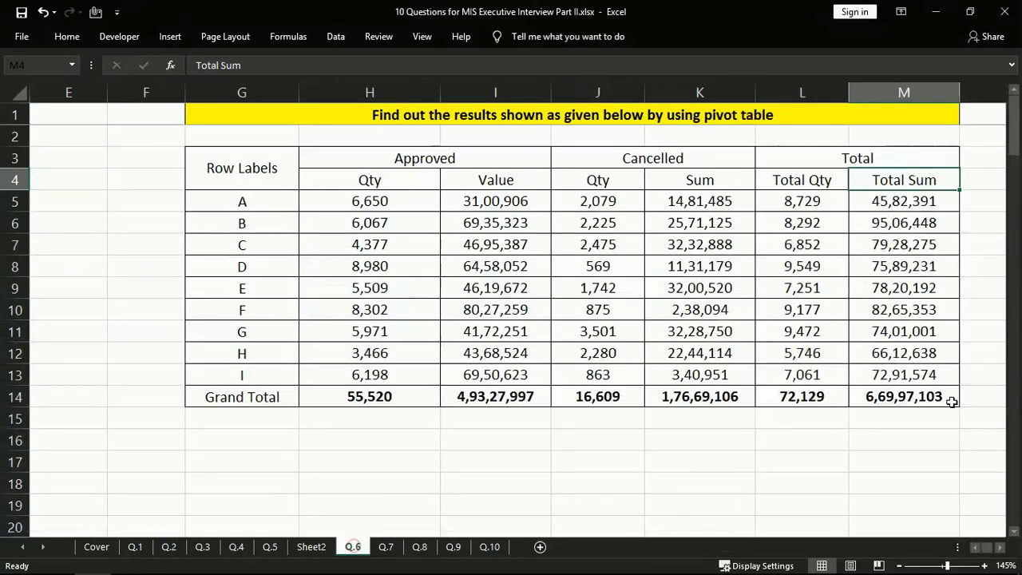
click(311, 547)
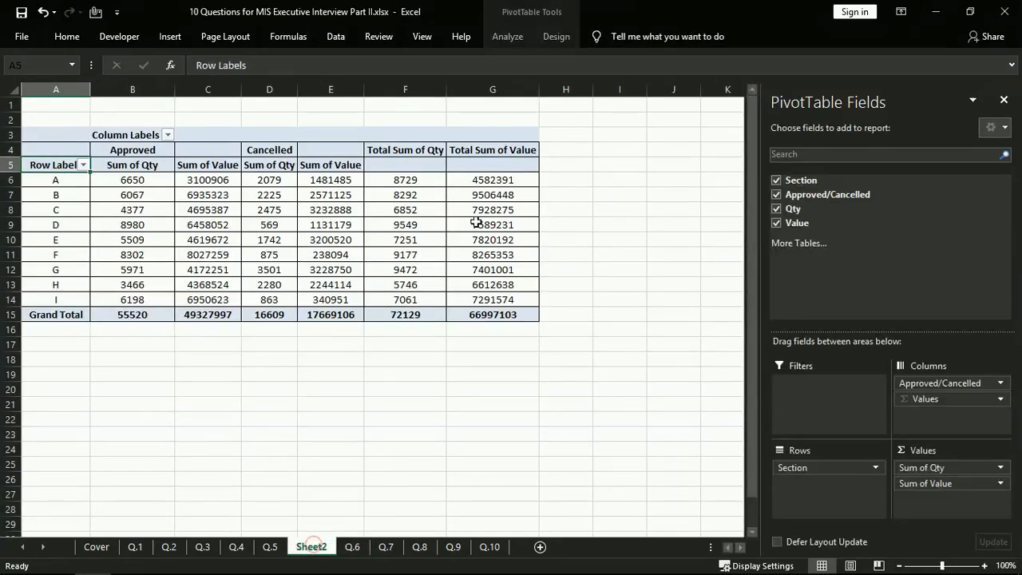
Rename the Sheet2 worksheet containing the pivot table as Pivot.
mouse_move(416, 209)
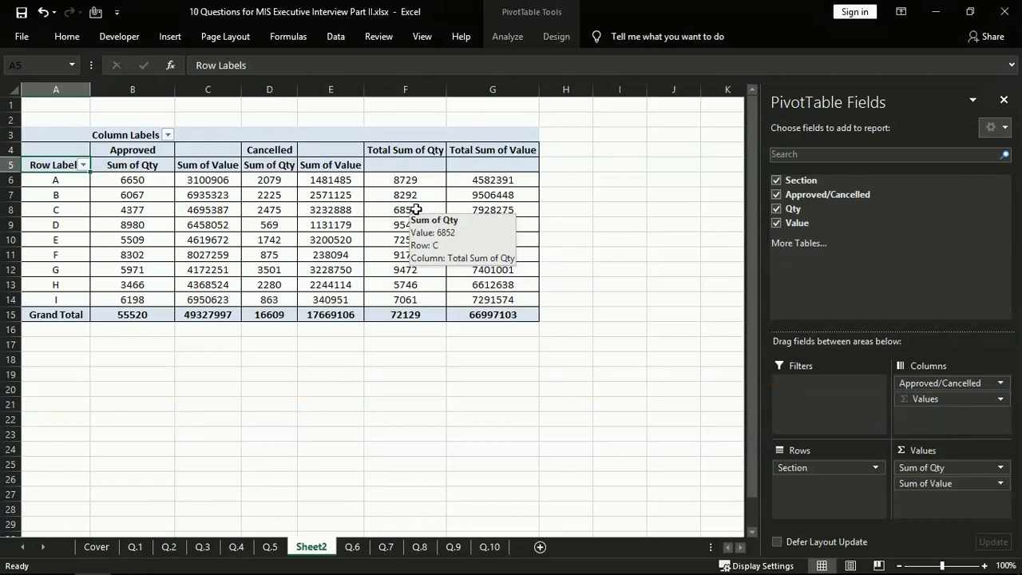
key(alt)
key(h)
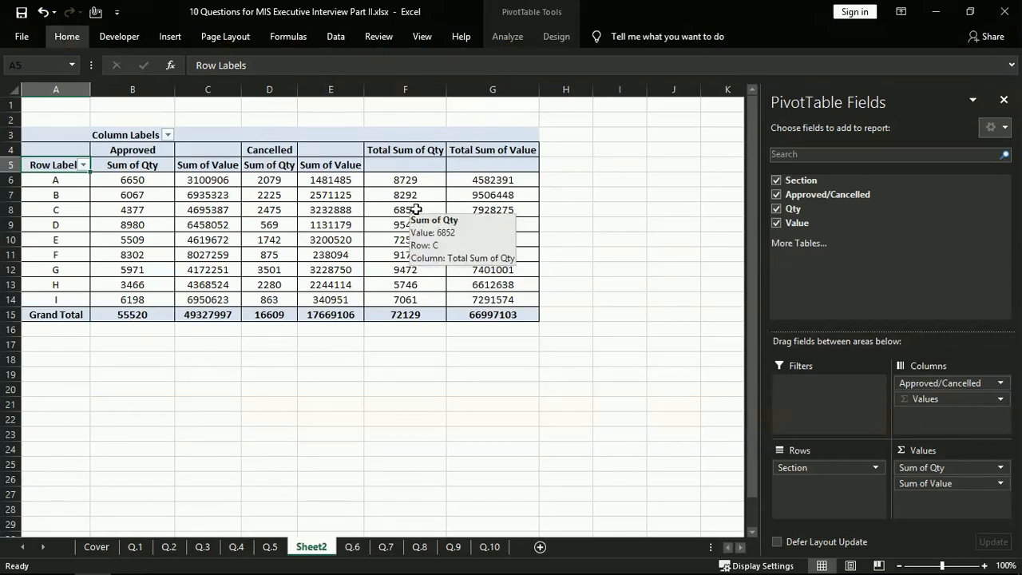
key(o)
key(r)
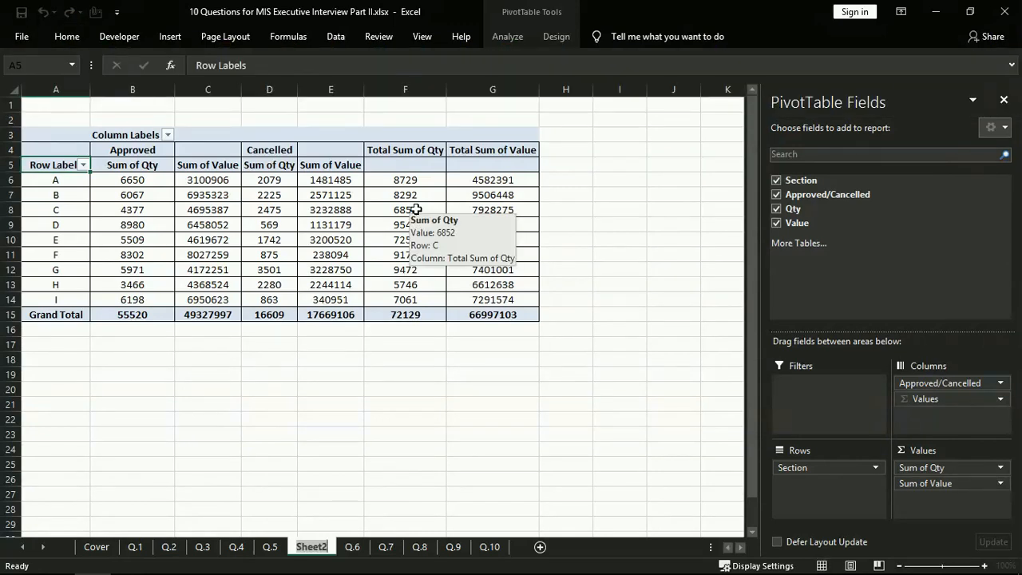
text(Pivot)
key(Return)
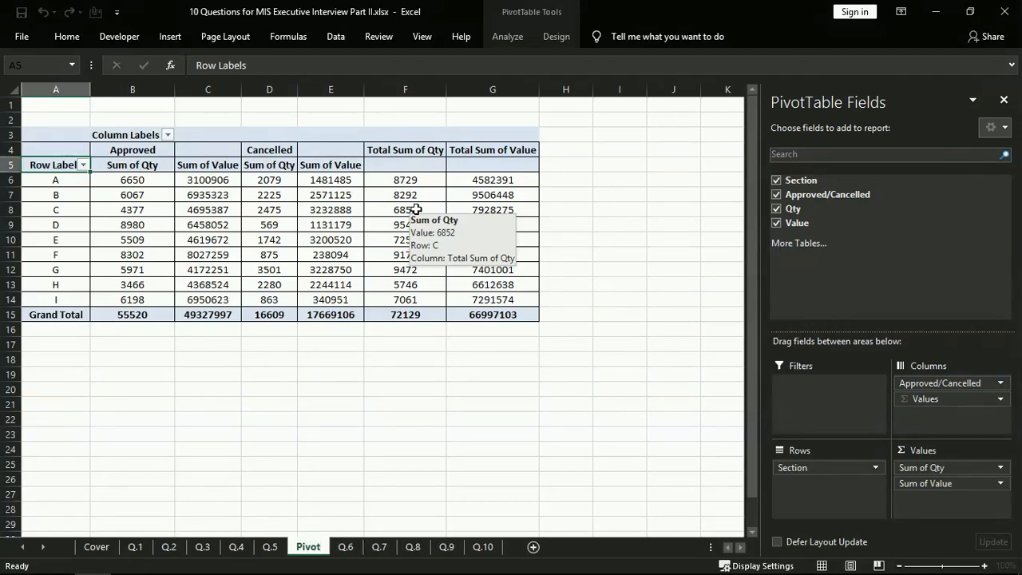
Go to sheet Q.7 and inspect the Part A sample of the required corrected form in cell E3.
key(ctrl+Page_Down)
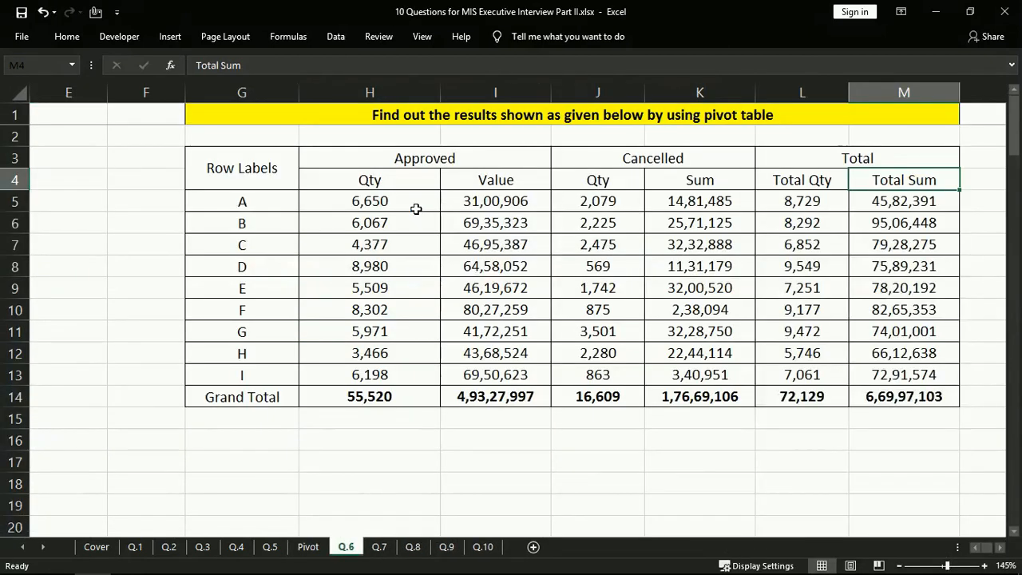
key(ctrl+Page_Down)
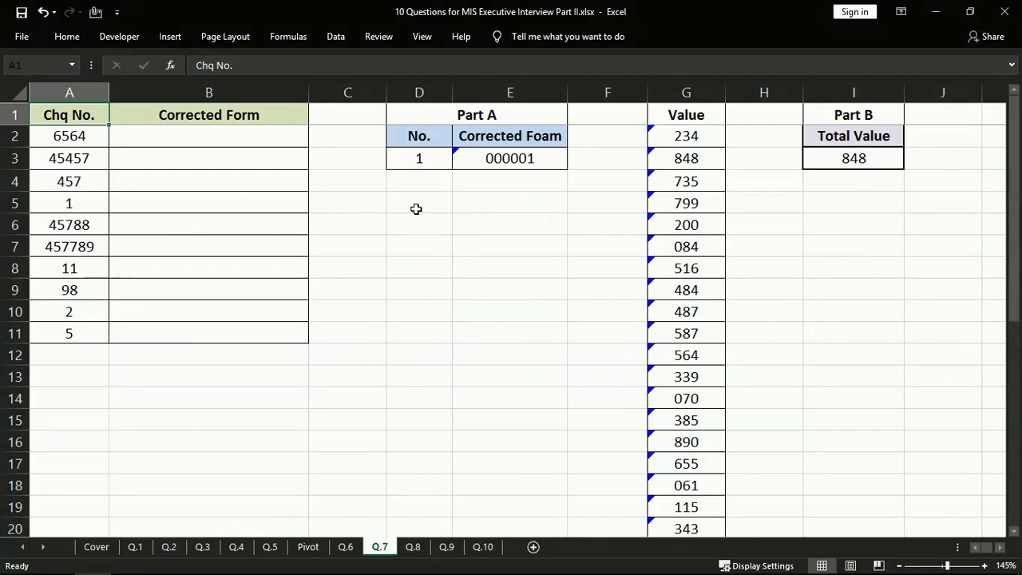
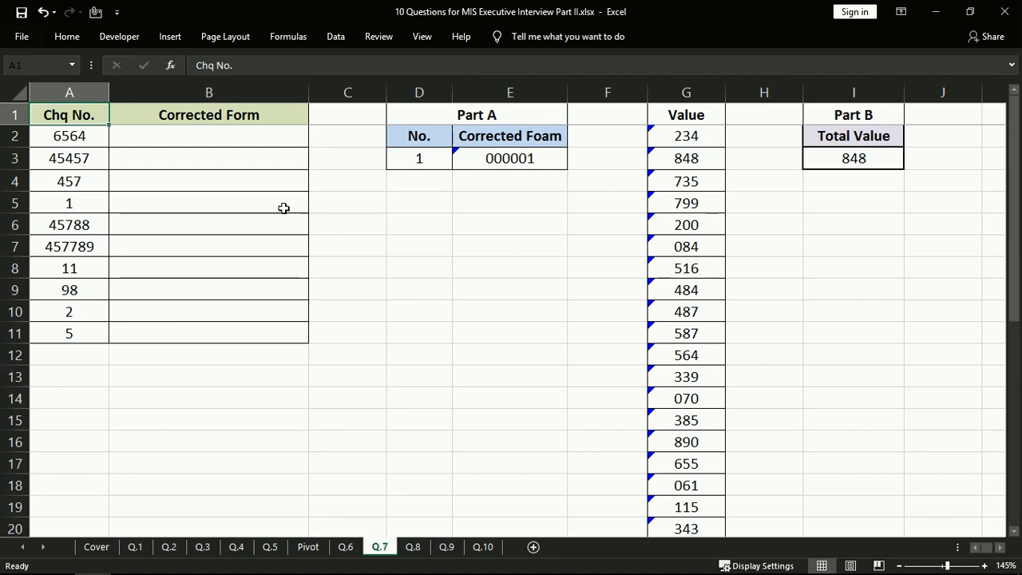
click(495, 156)
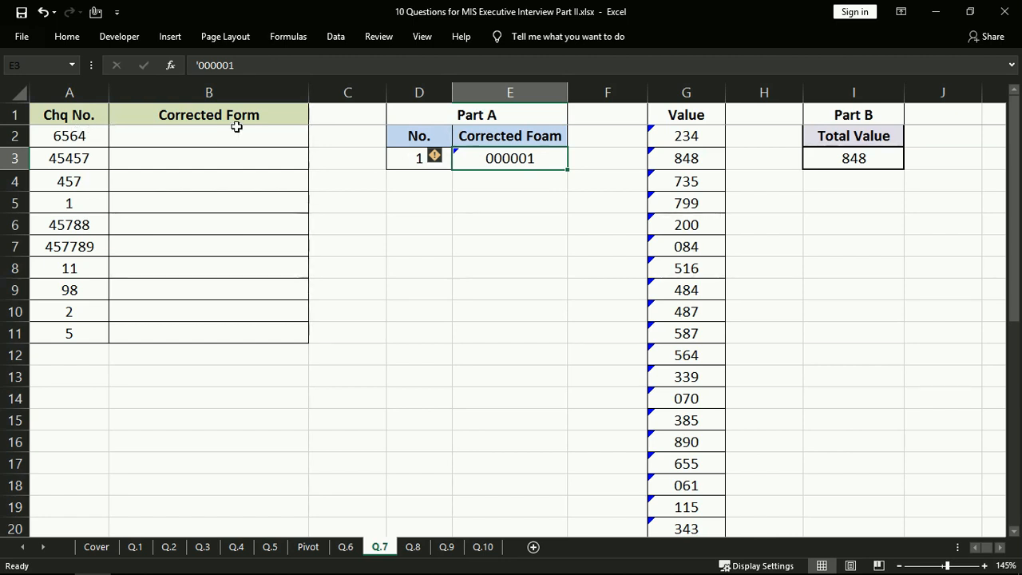
Try entering 000001 directly in cell B2 and compare it with the sample in E3.
click(198, 139)
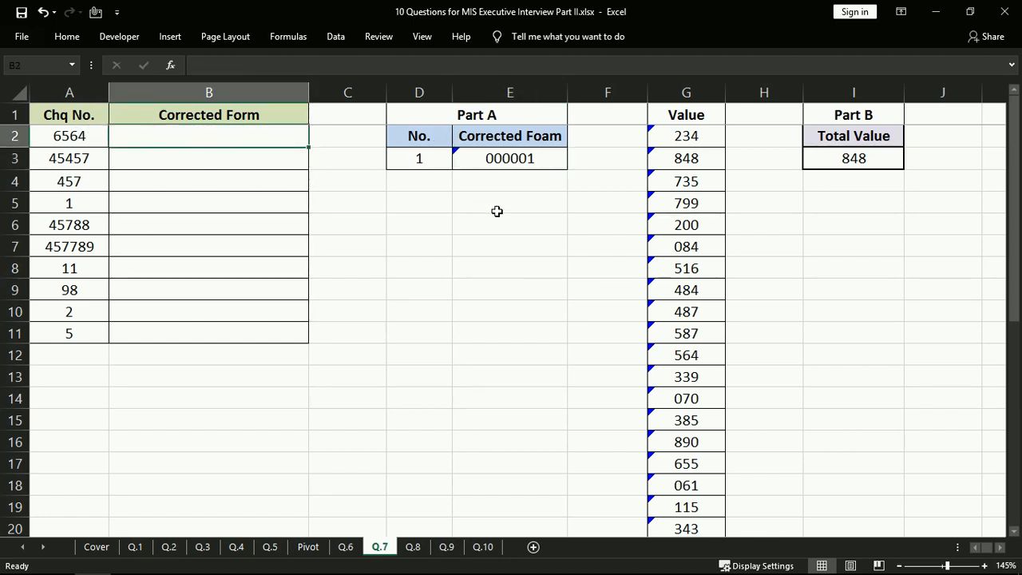
text(000001)
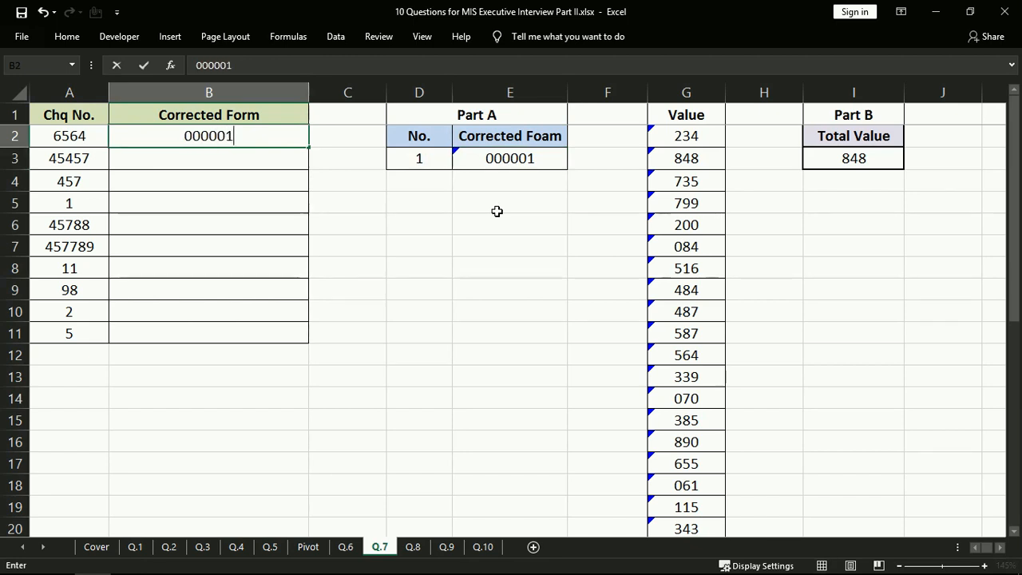
key(Return)
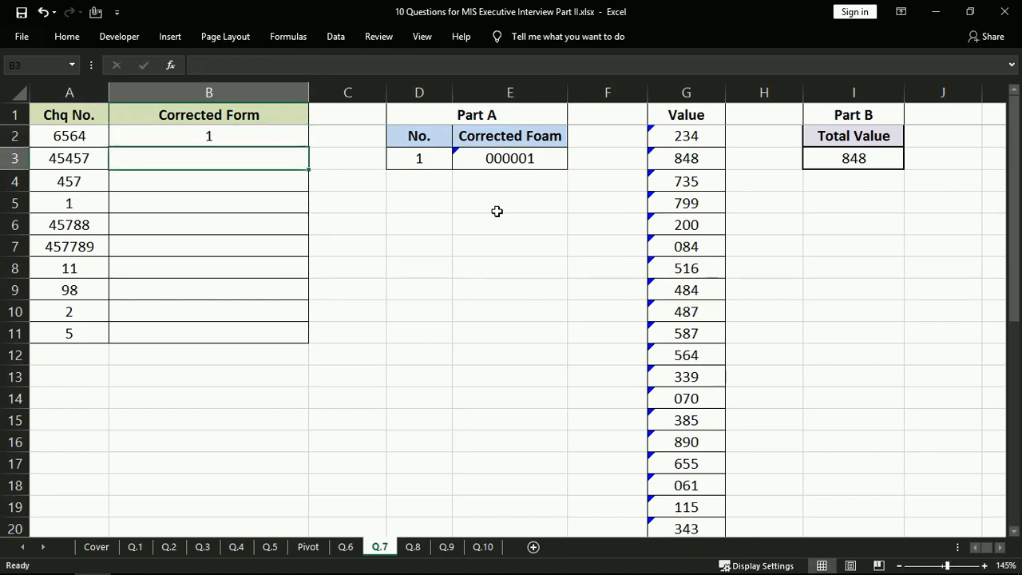
click(208, 134)
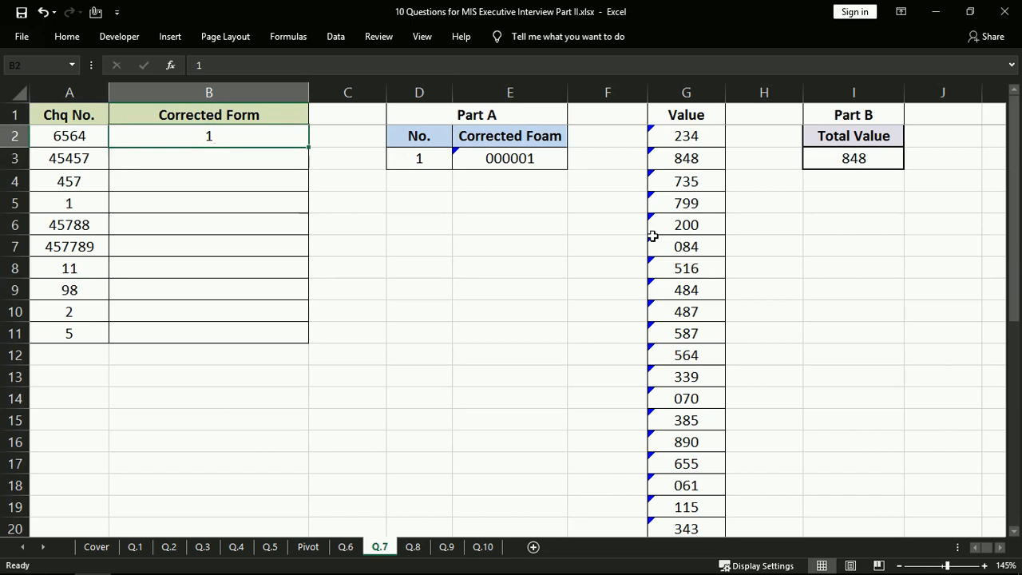
click(514, 162)
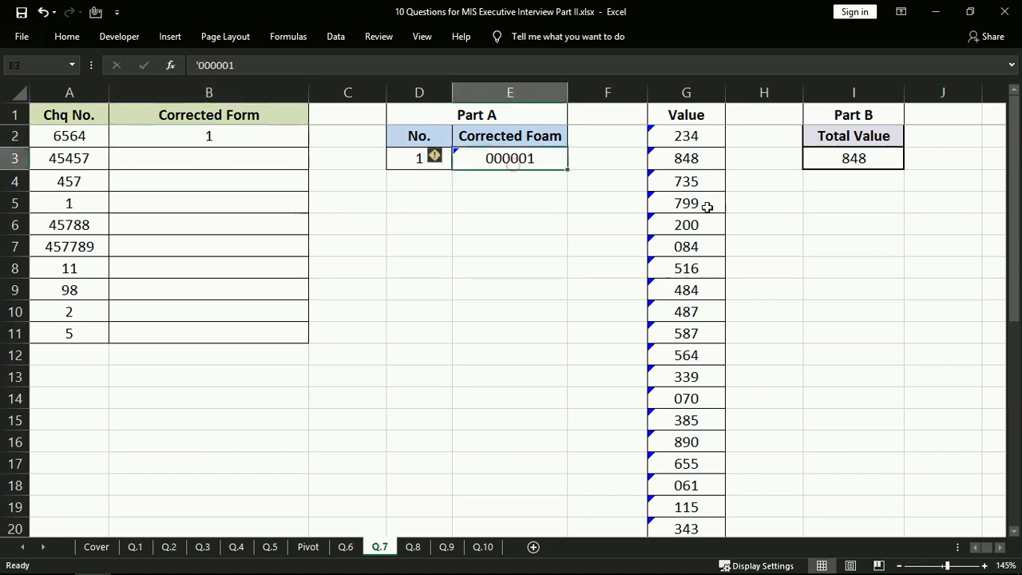
Enter =CONCATENATE("00000",$A2) in cell B2 to prefix the first Chq No. with five zeros.
click(216, 141)
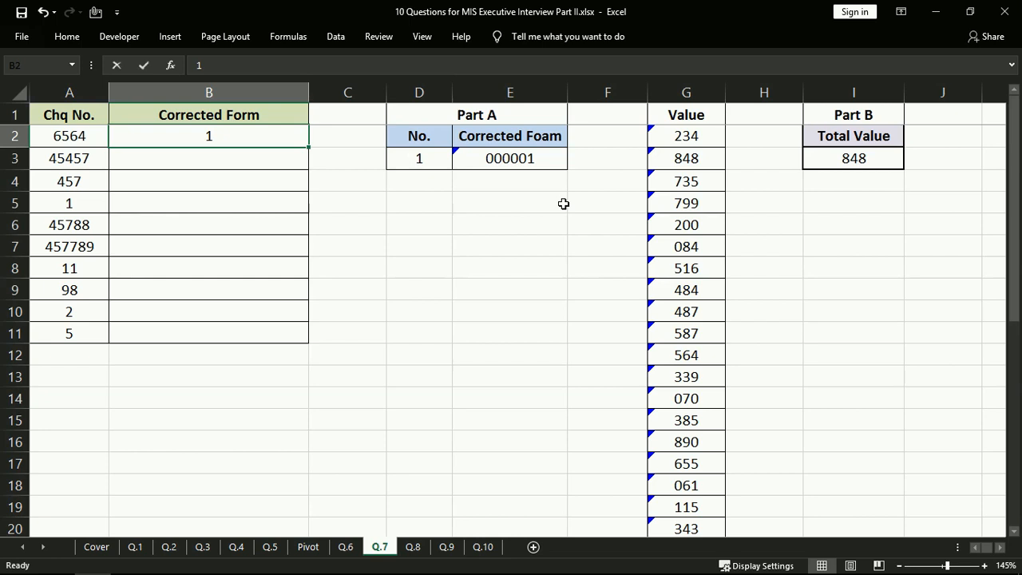
text(=)
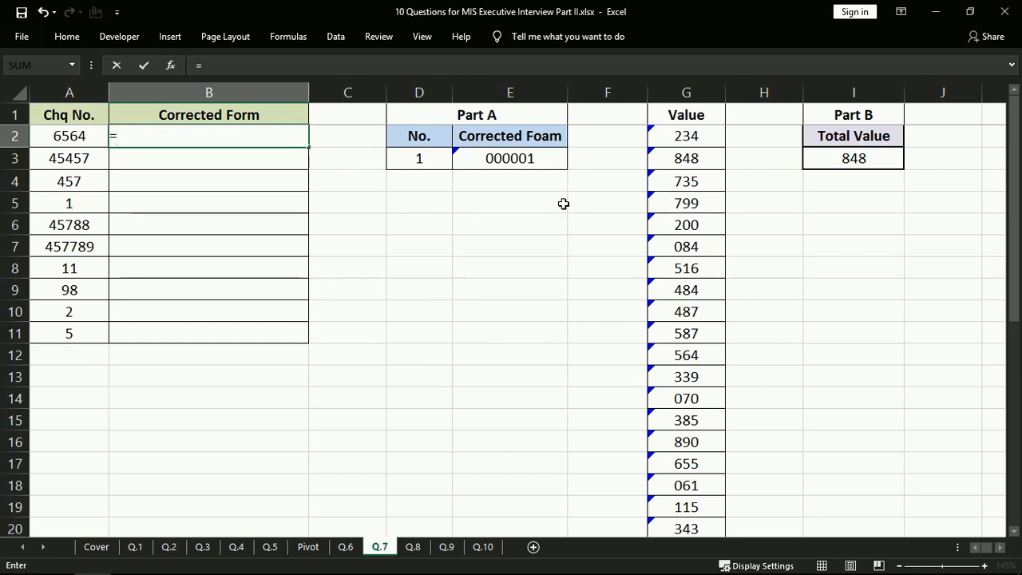
text(conc)
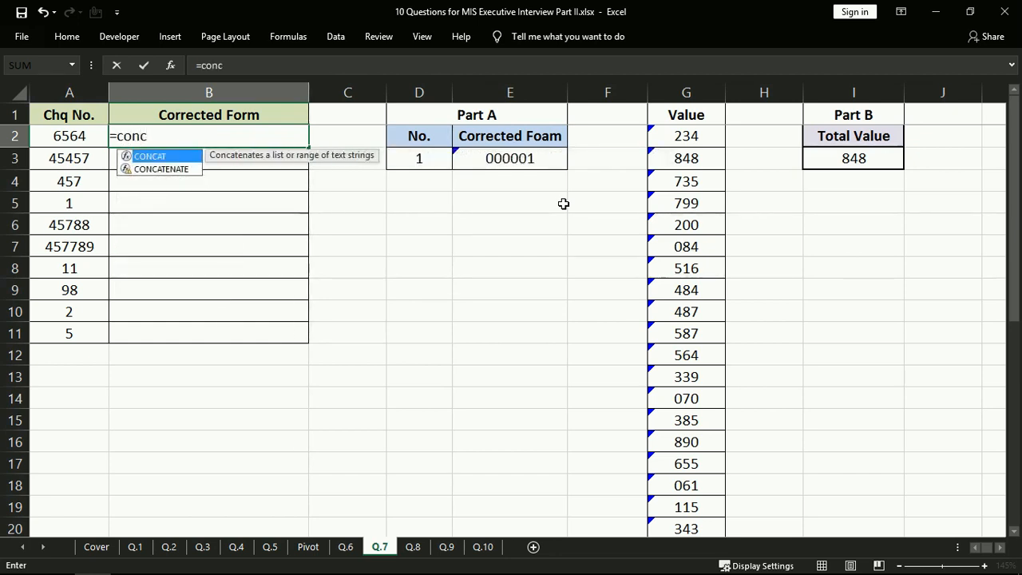
key(Down)
key(Tab)
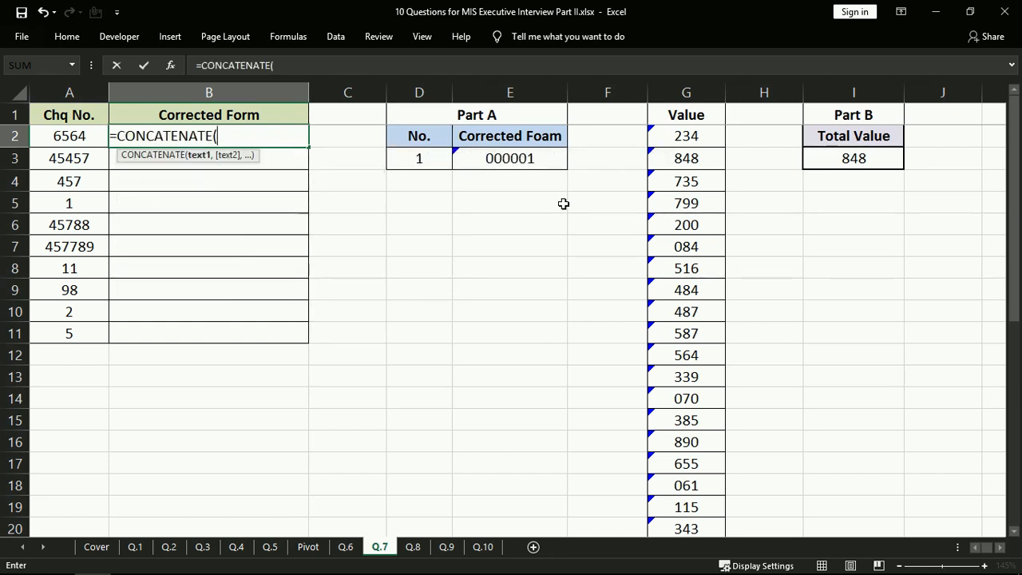
text(")
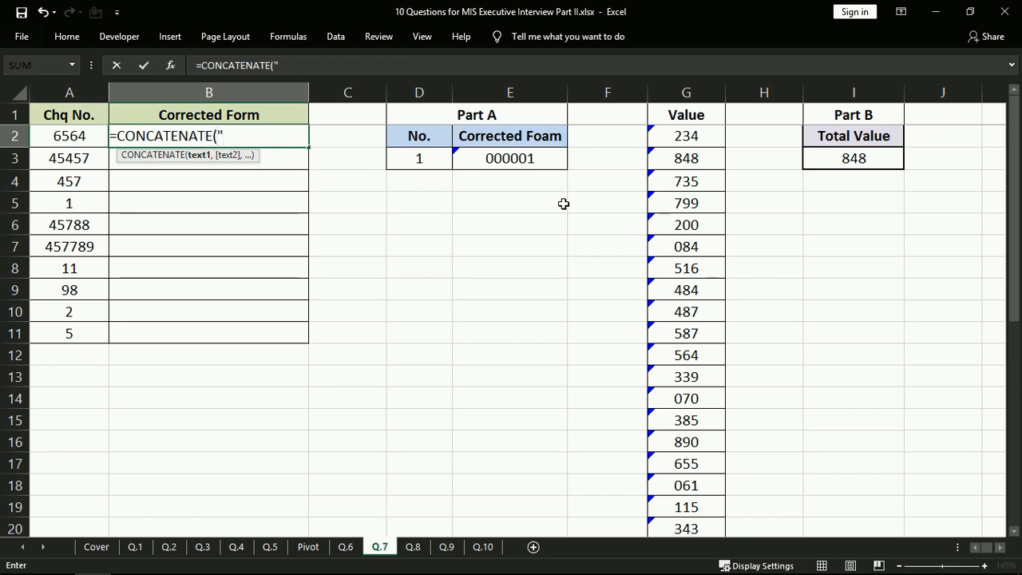
text(00000)
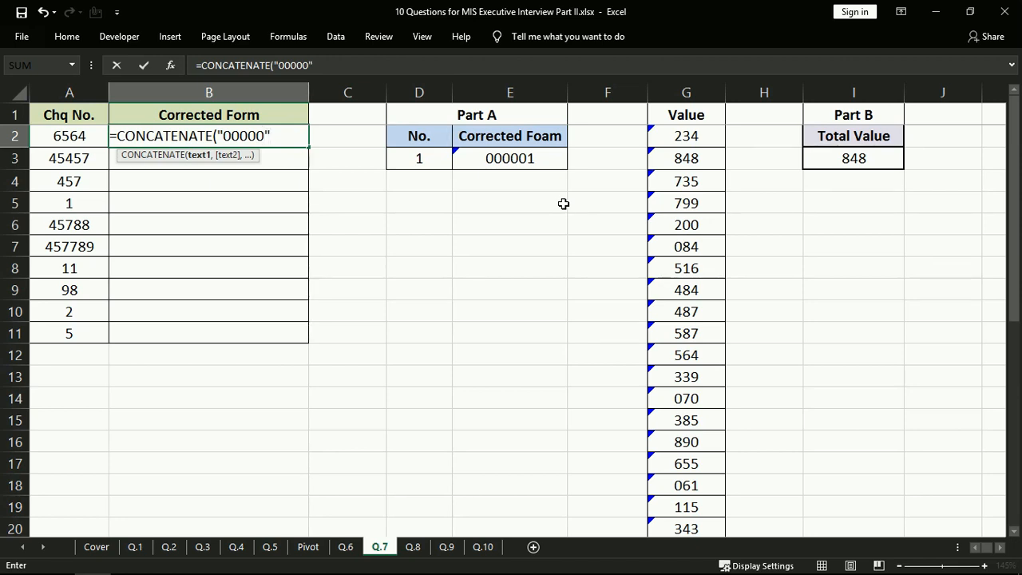
text(,)
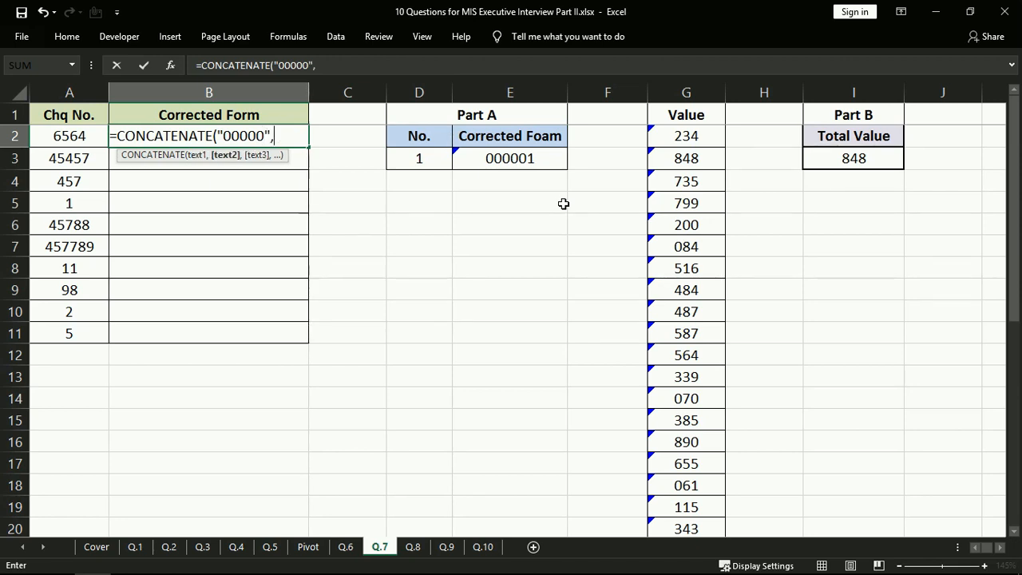
click(89, 134)
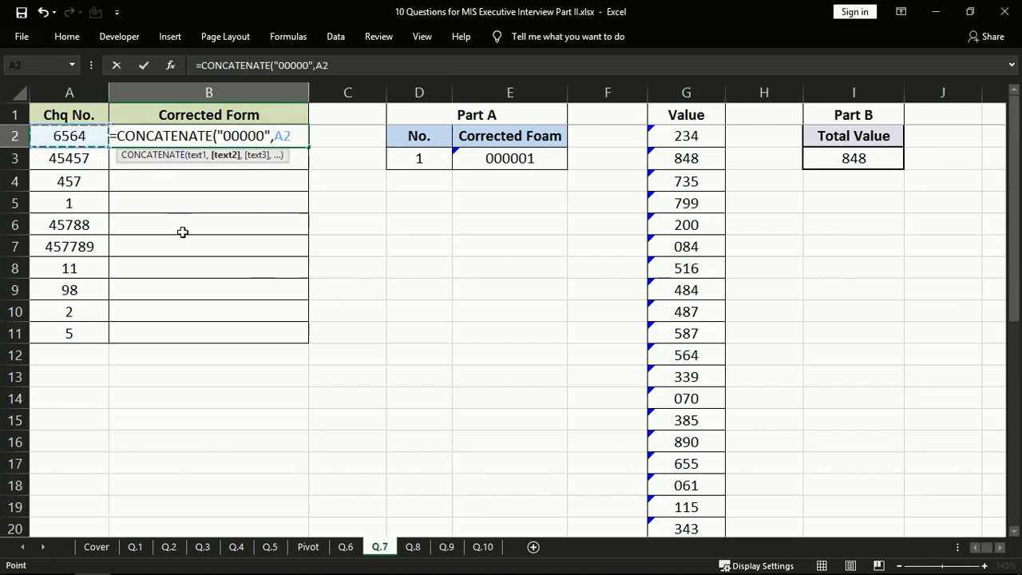
key(F4)
key(F4)
key(F4)
text())
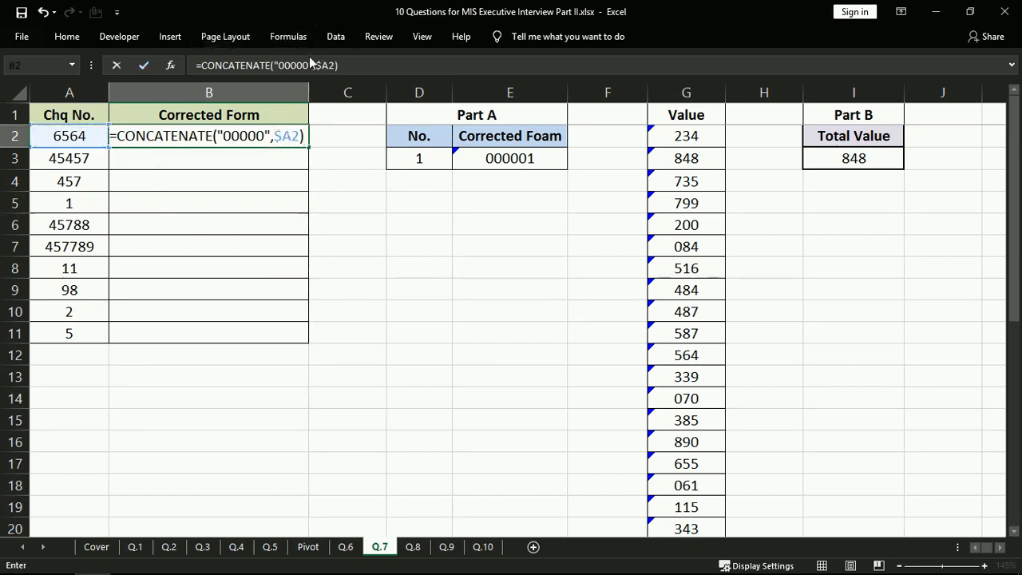
key(ctrl+Return)
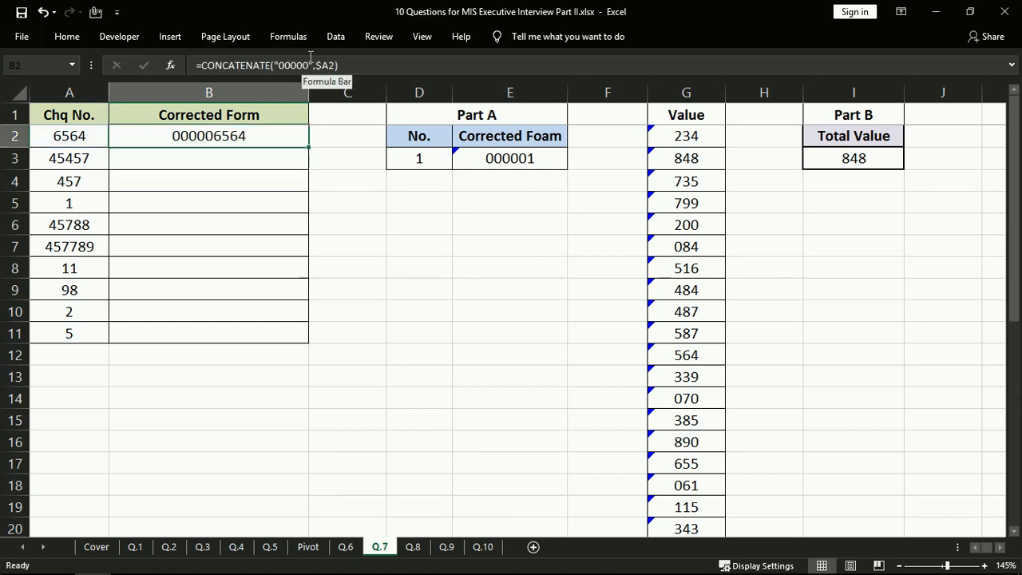
Compare the concatenated result in B2 with the sample format in E3 and the numbers in the Chq No. column.
click(540, 160)
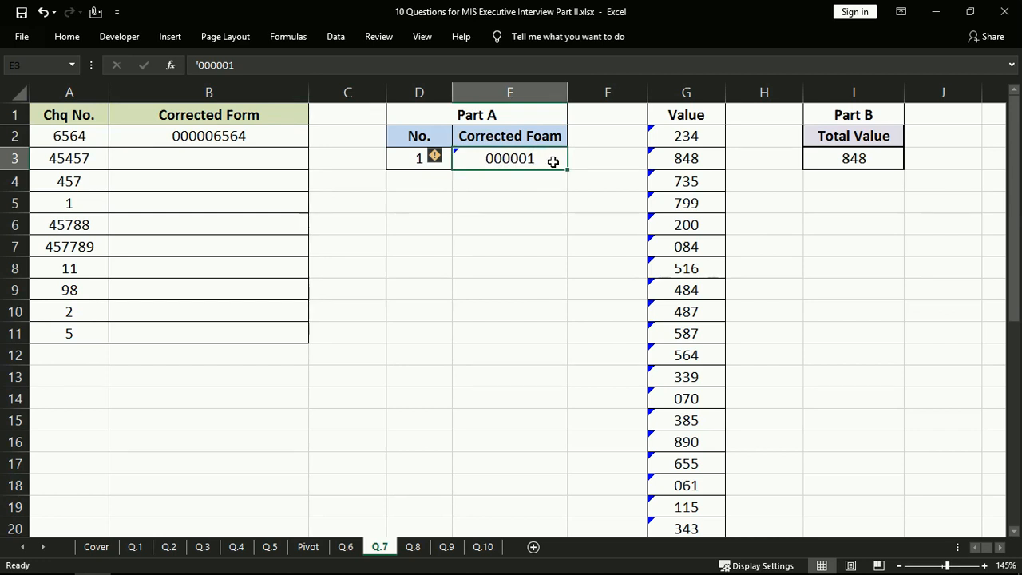
middle_click(86, 136)
click(98, 184)
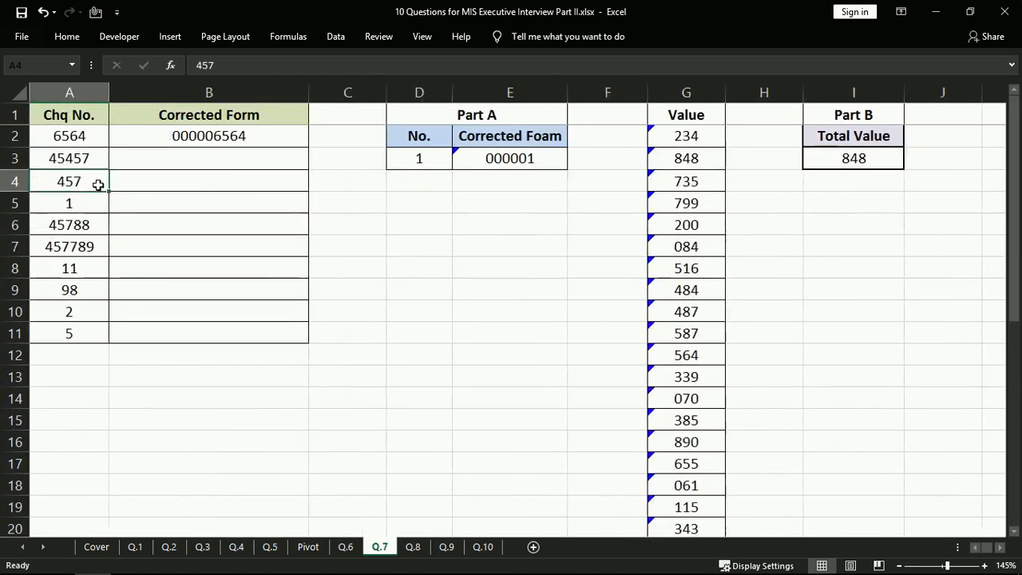
key(Down)
key(Right)
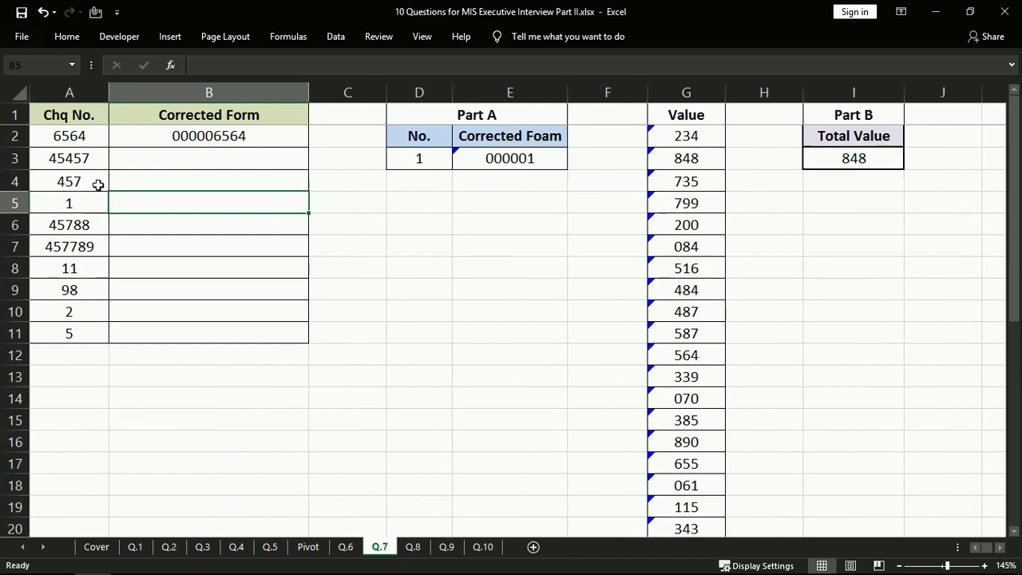
key(Up)
key(Up)
key(Up)
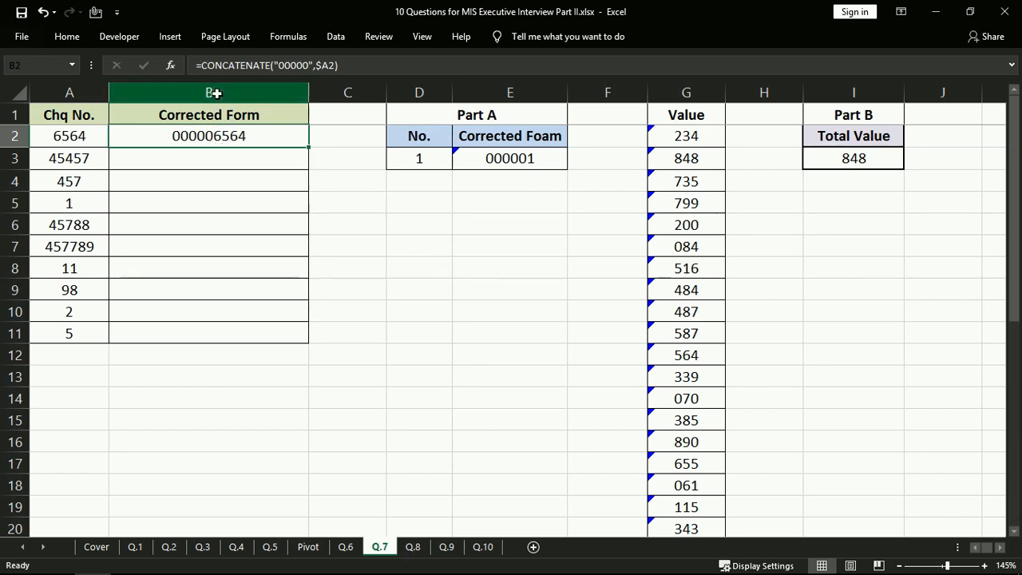
Wrap the B2 formula in RIGHT with six characters, making it =RIGHT(CONCATENATE("00000",$A2),6).
click(204, 65)
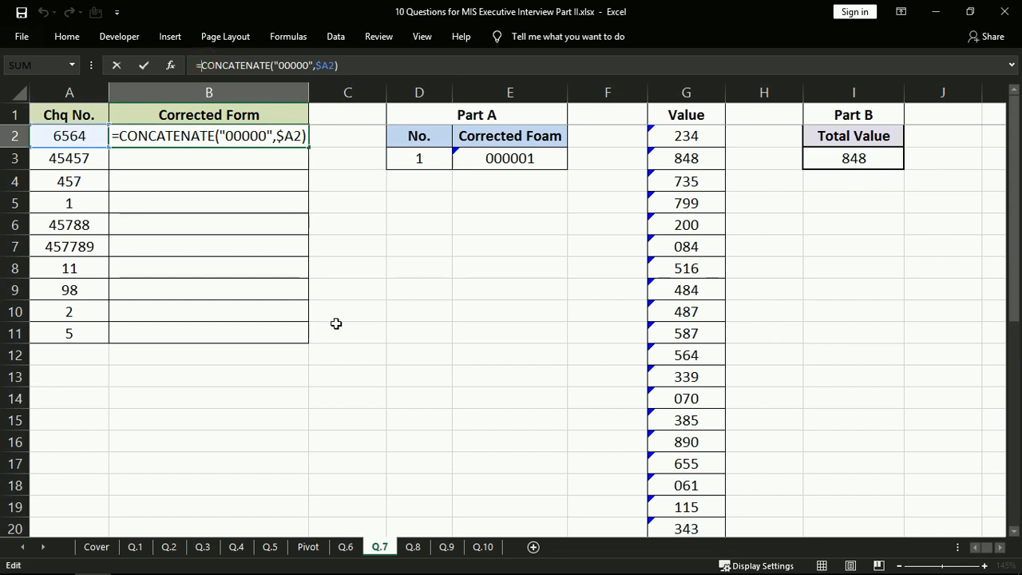
text(righ)
key(Tab)
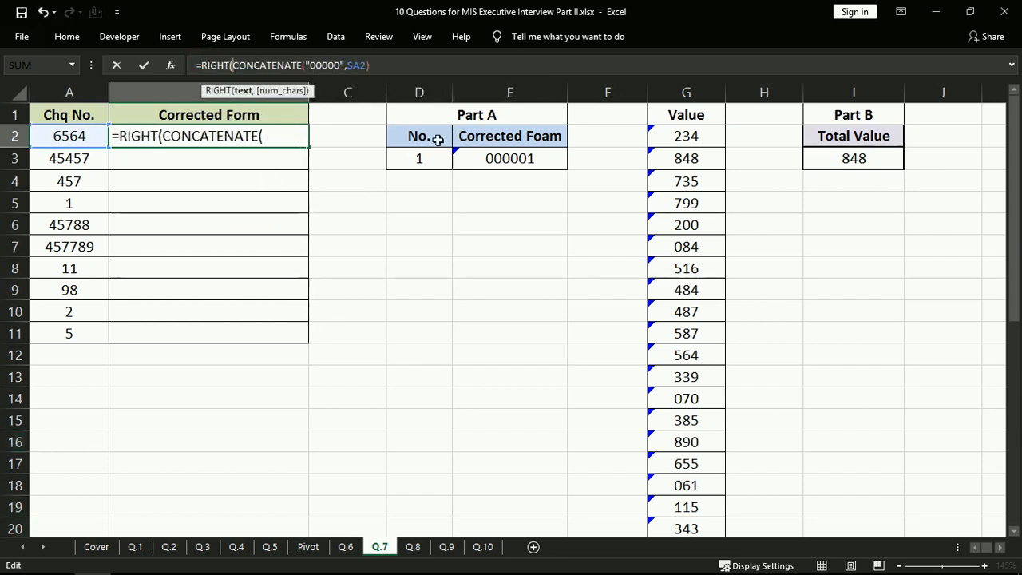
click(395, 72)
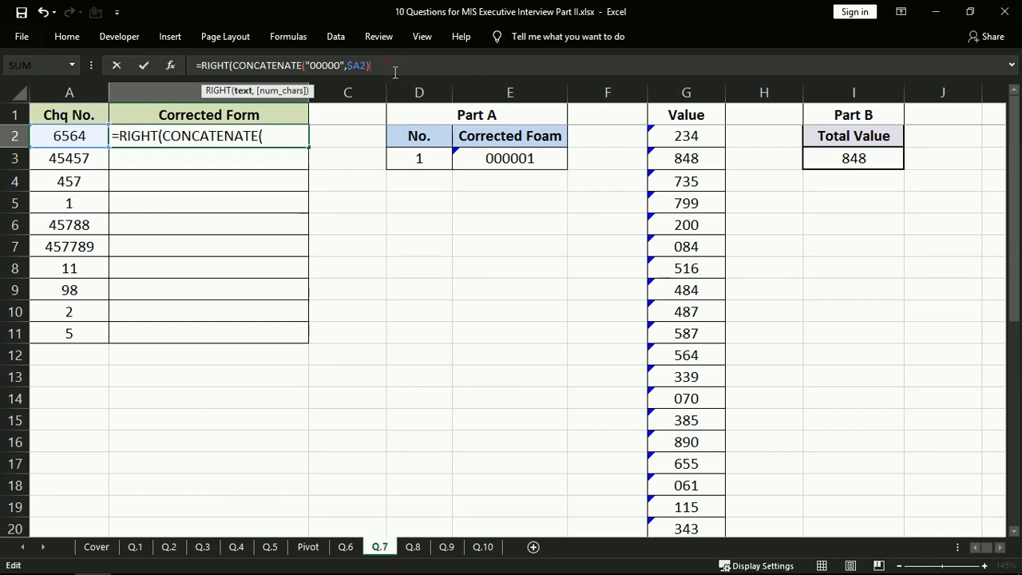
text(,)
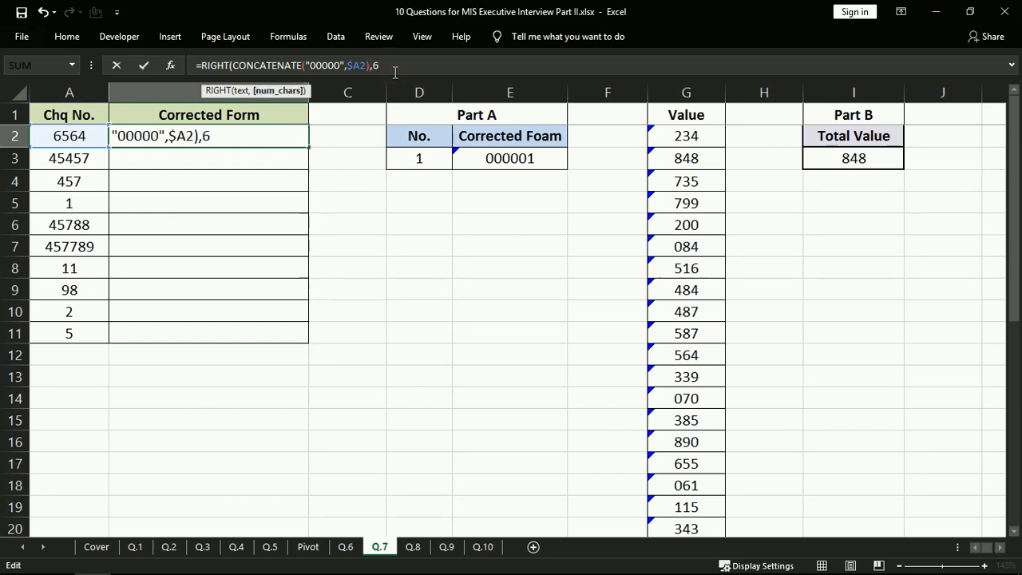
text(6))
key(Return)
Fill the Corrected Form formula from B2 down through B11, then return to B2 to review it.
key(Left)
key(ctrl+Down)
key(Right)
key(ctrl+shift+Up)
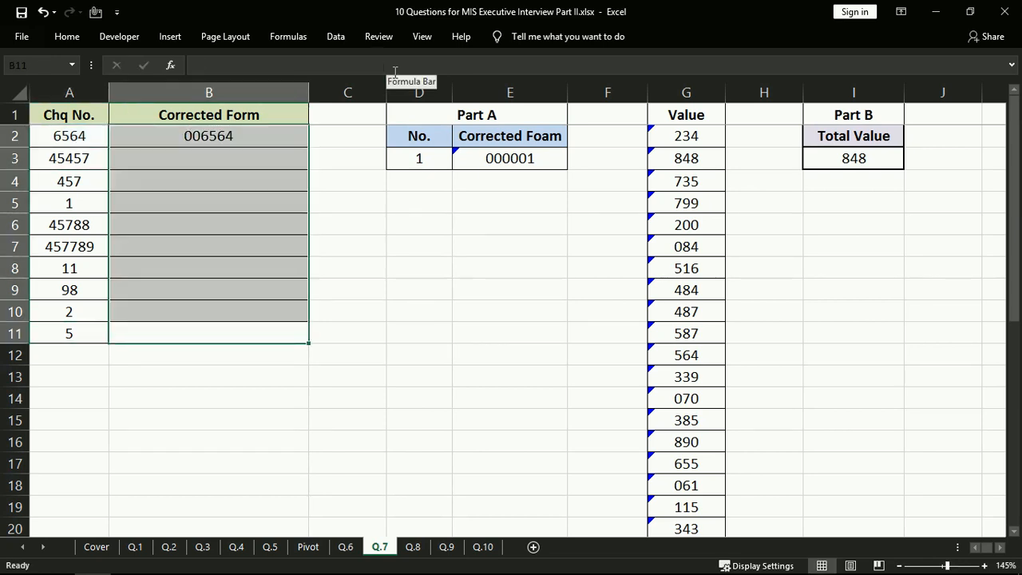
key(ctrl+d)
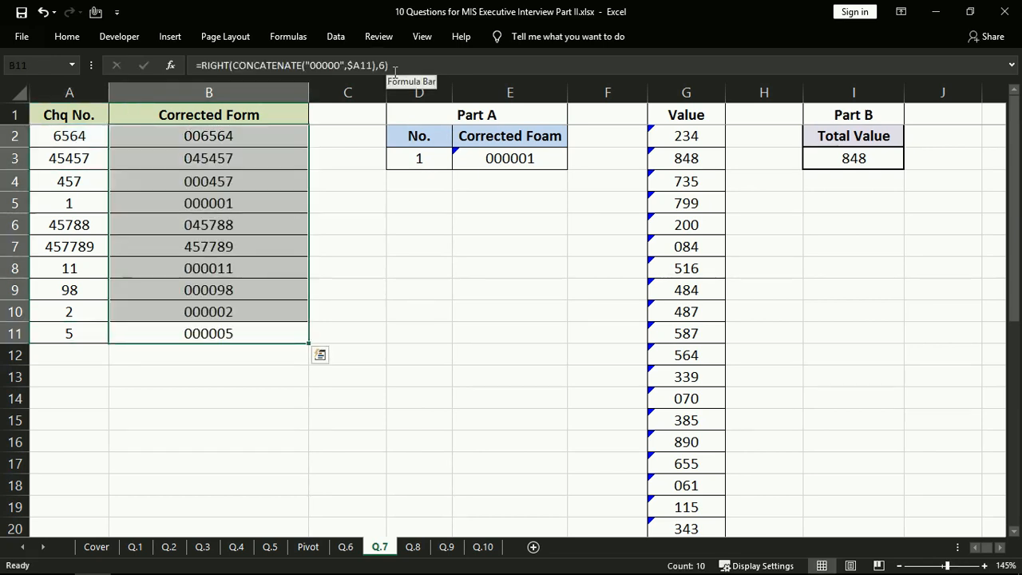
key(ctrl+Up)
key(Left)
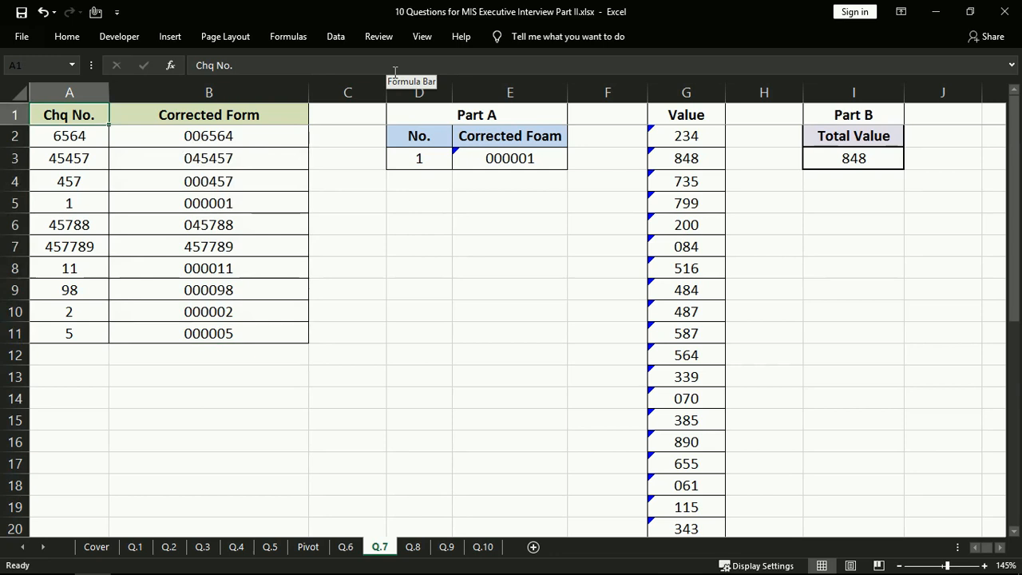
key(Right)
key(Down)
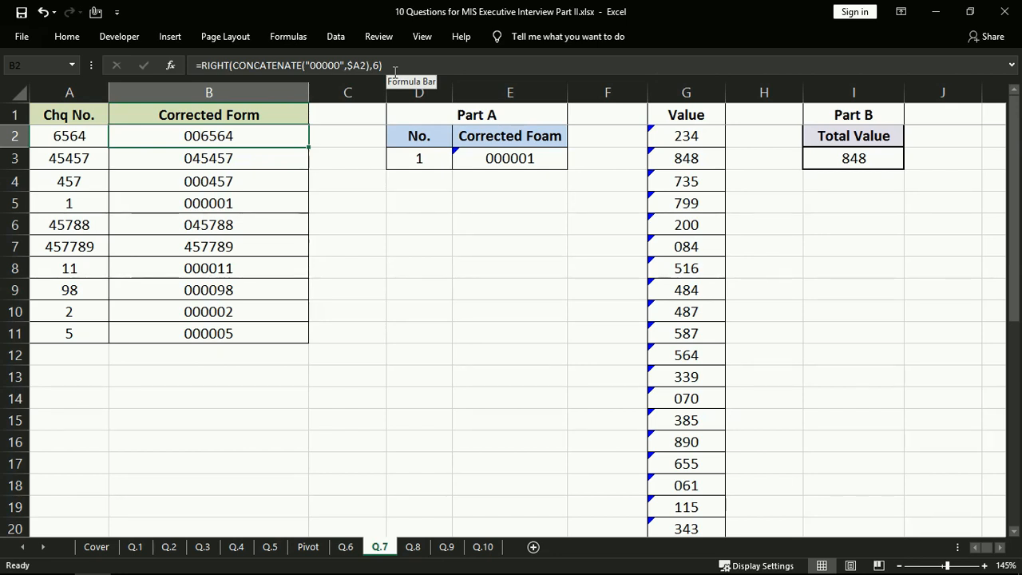
Clear the existing formula from the Total Value cell I3 under Part B.
click(692, 131)
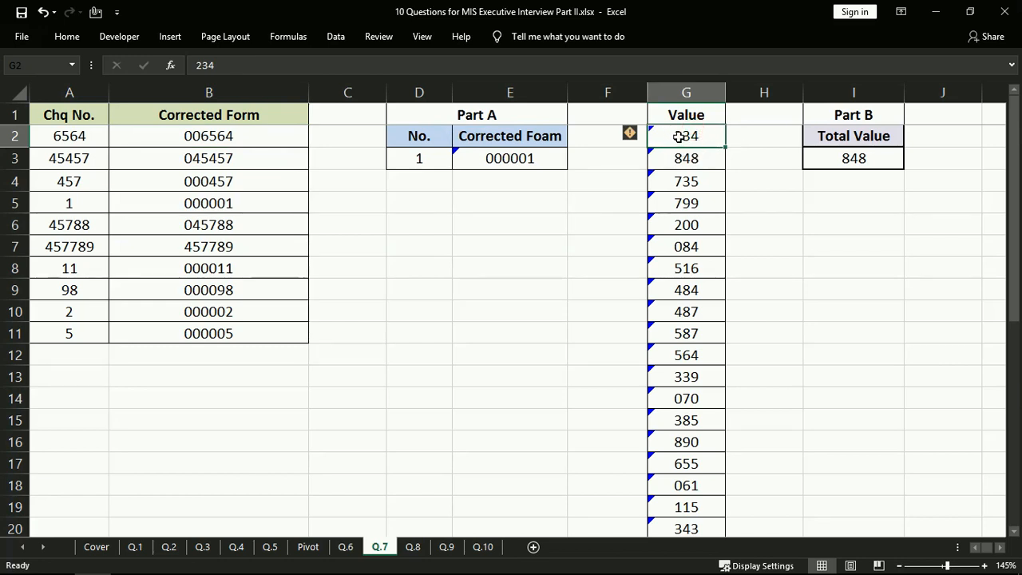
click(853, 159)
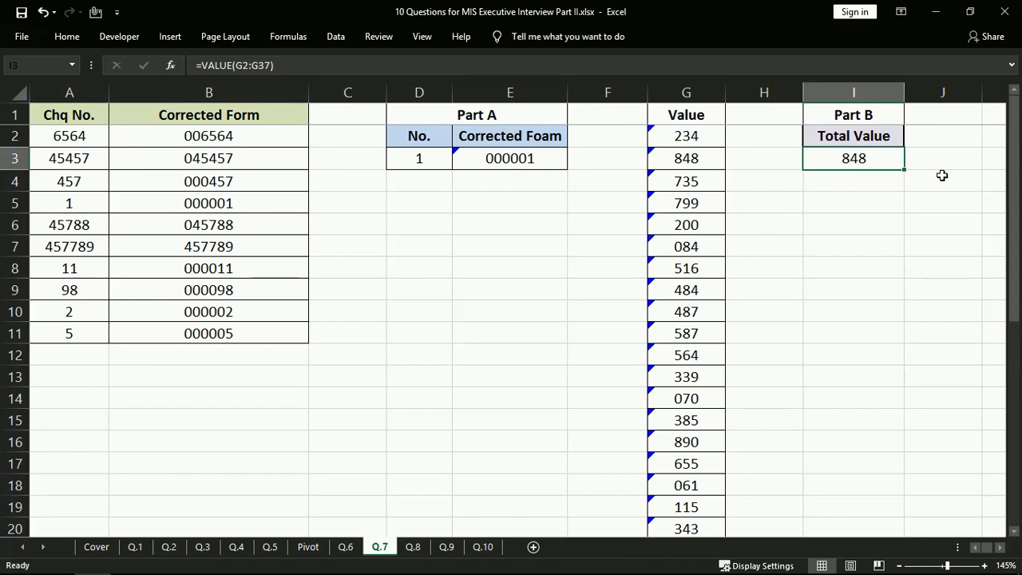
key(Delete)
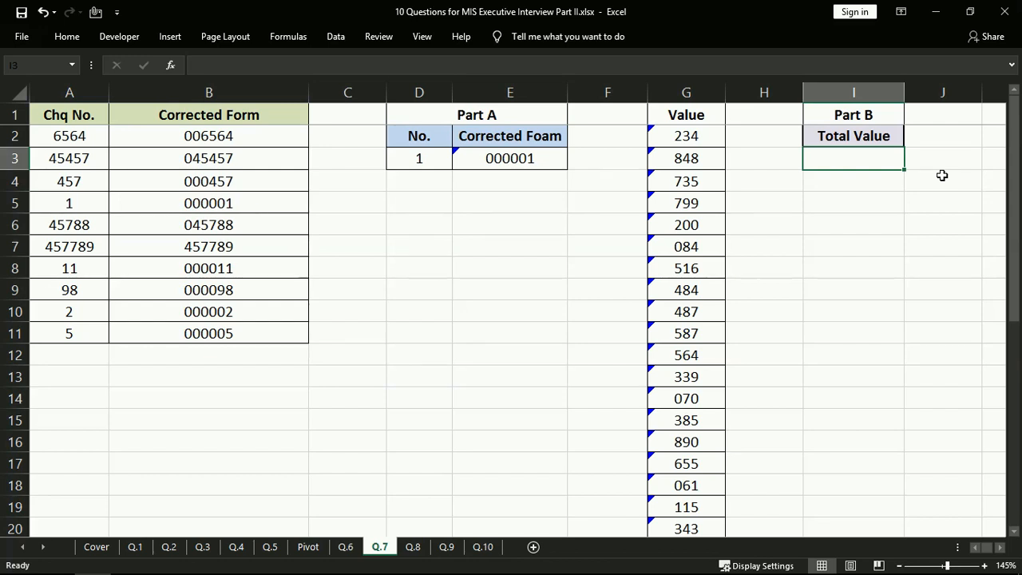
Enter =VALUE(G:G) in I3 to convert the text numbers of the Value column.
text(=)
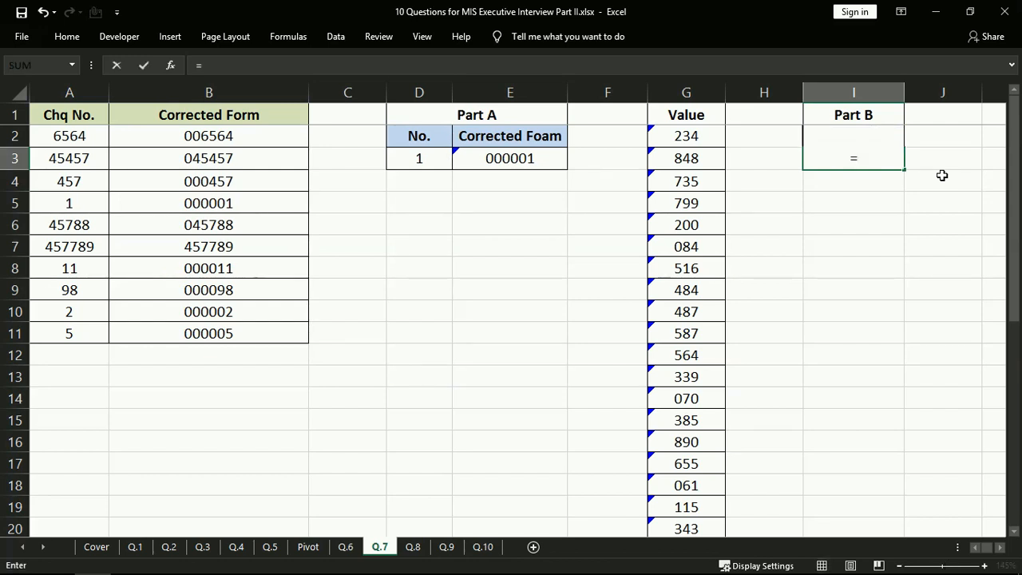
text(valu)
key(Tab)
key(Left)
key(Left)
key(Up)
key(Up)
key(Down)
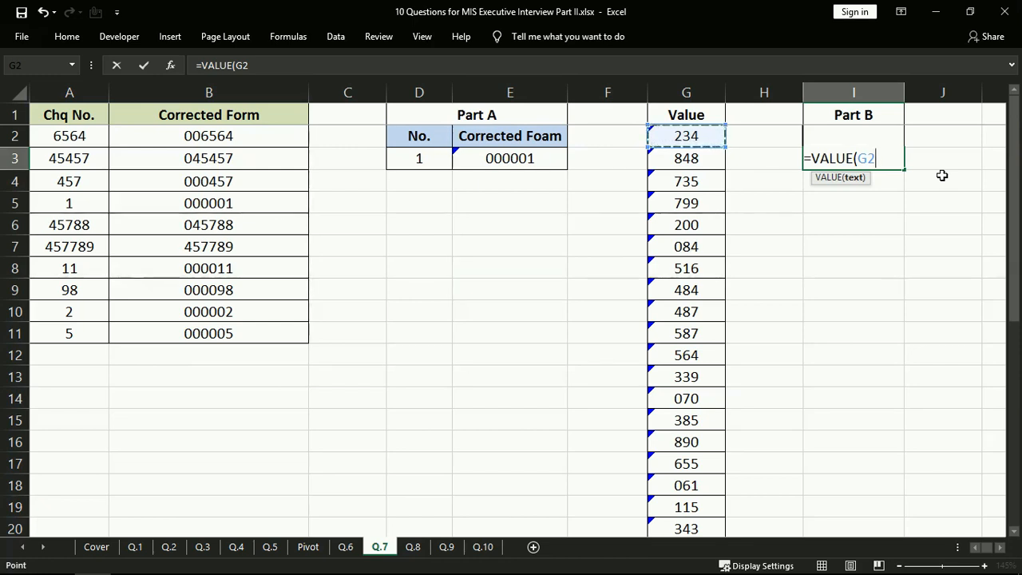
key(Up)
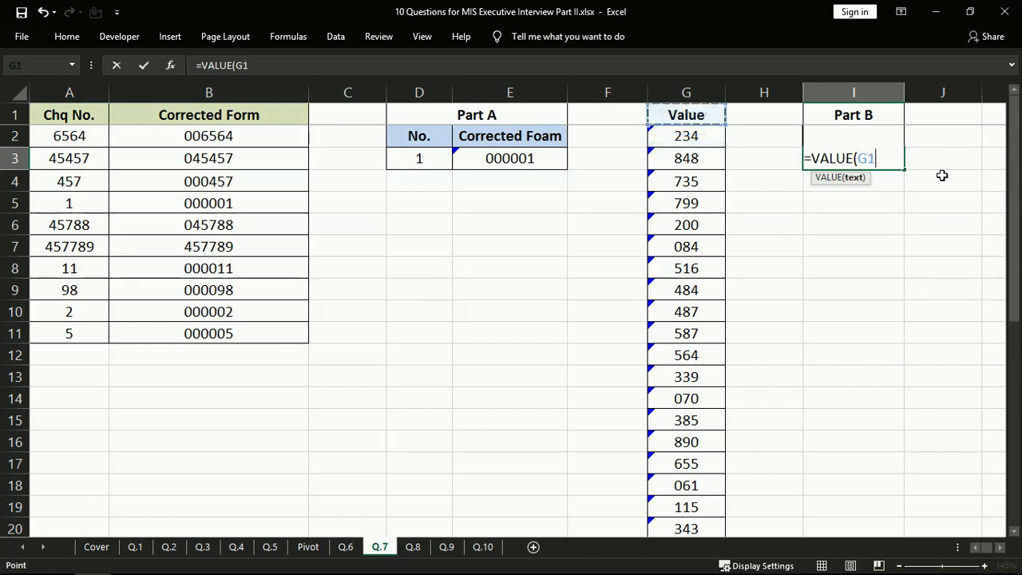
key(ctrl+space)
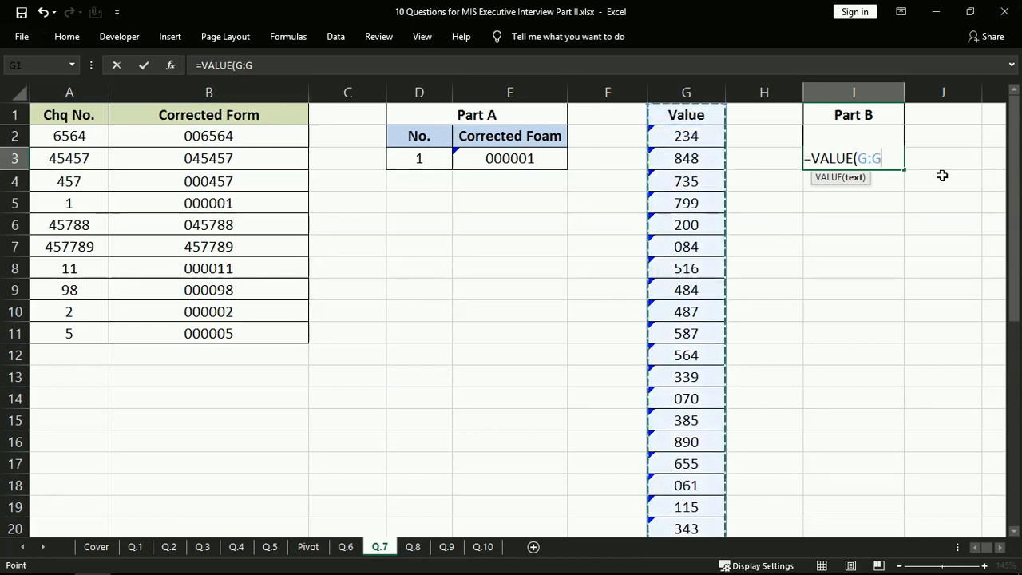
text())
key(Return)
key(Up)
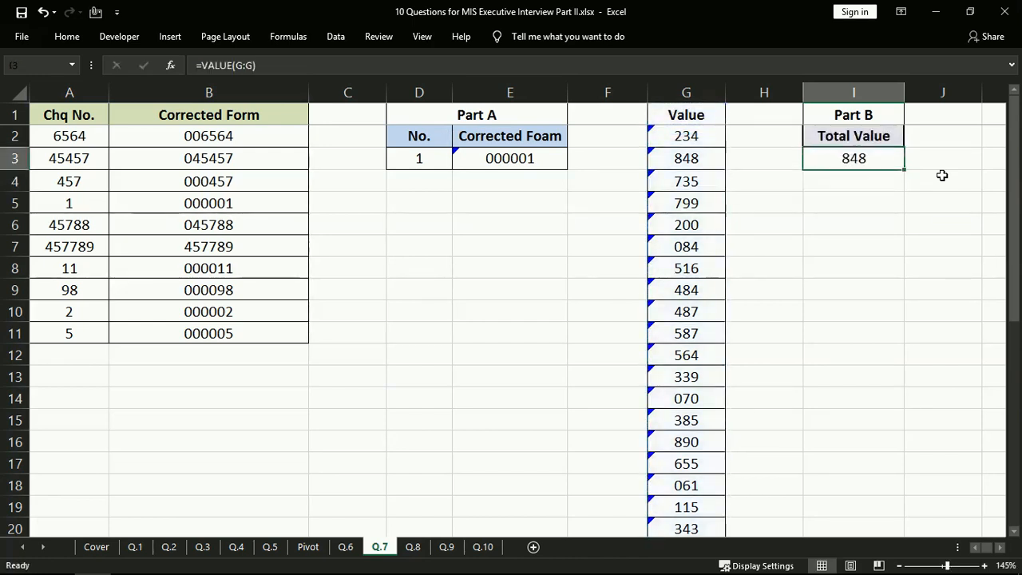
Try wrapping the I3 formula in SUM as the array formula {=SUM(VALUE(G:G))}.
key(F2)
key(Home)
key(Right)
text(SUM()
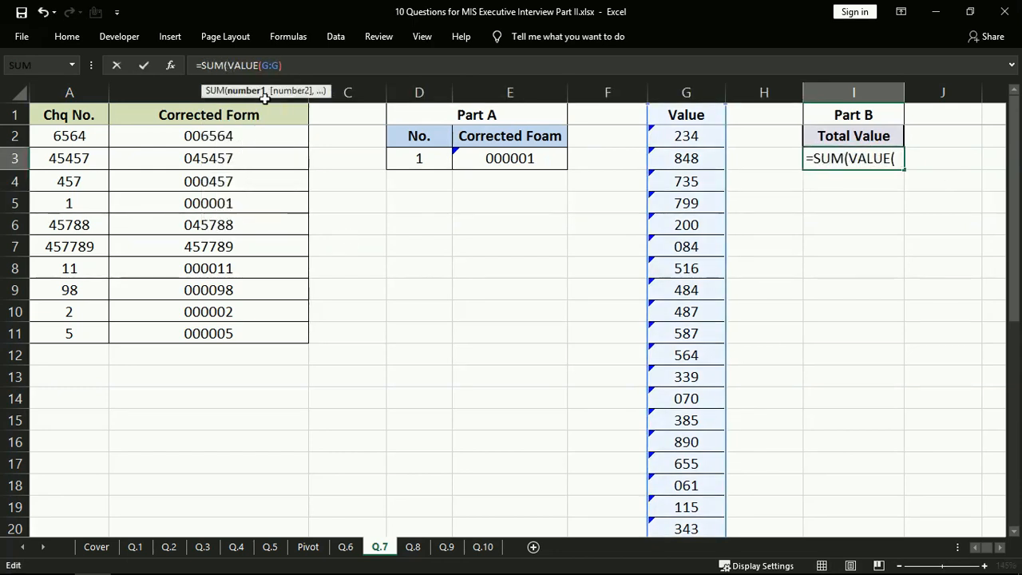
key(End)
text())
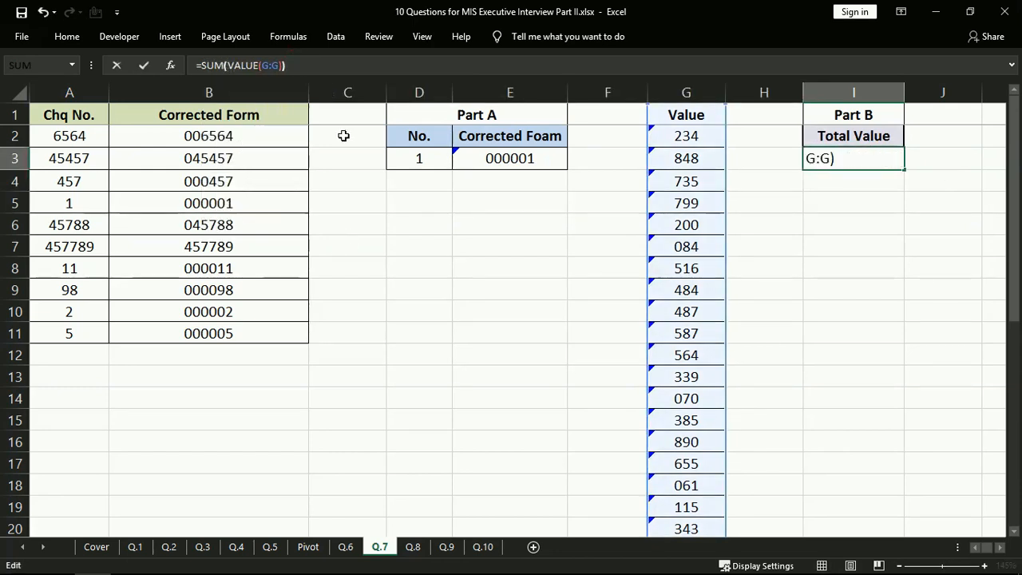
key(ctrl+shift+Return)
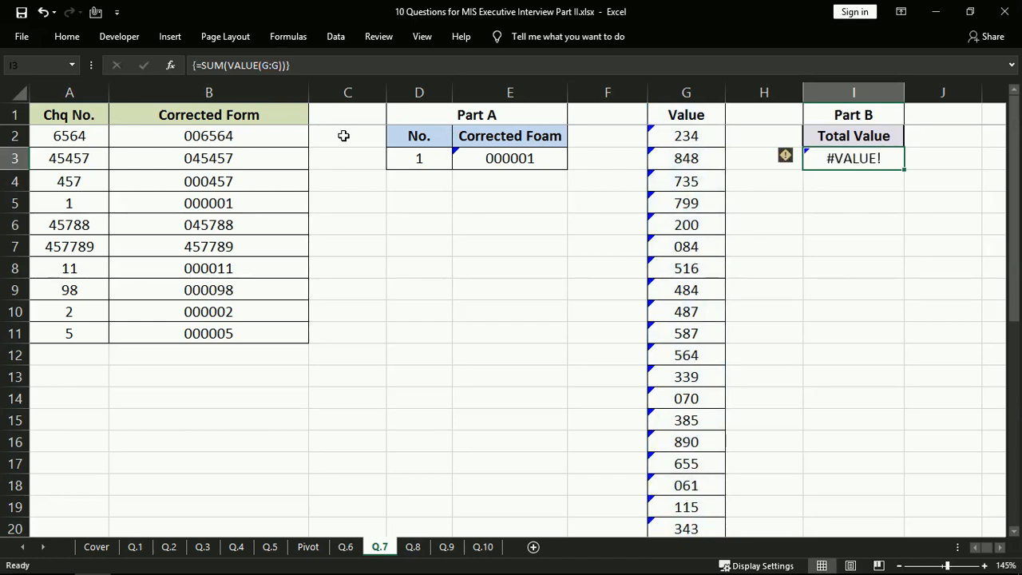
Undo the SUM wrapping in I3 and enter =VALUE(G:G) there as an array formula instead.
key(F2)
key(Escape)
key(ctrl+z)
click(281, 65)
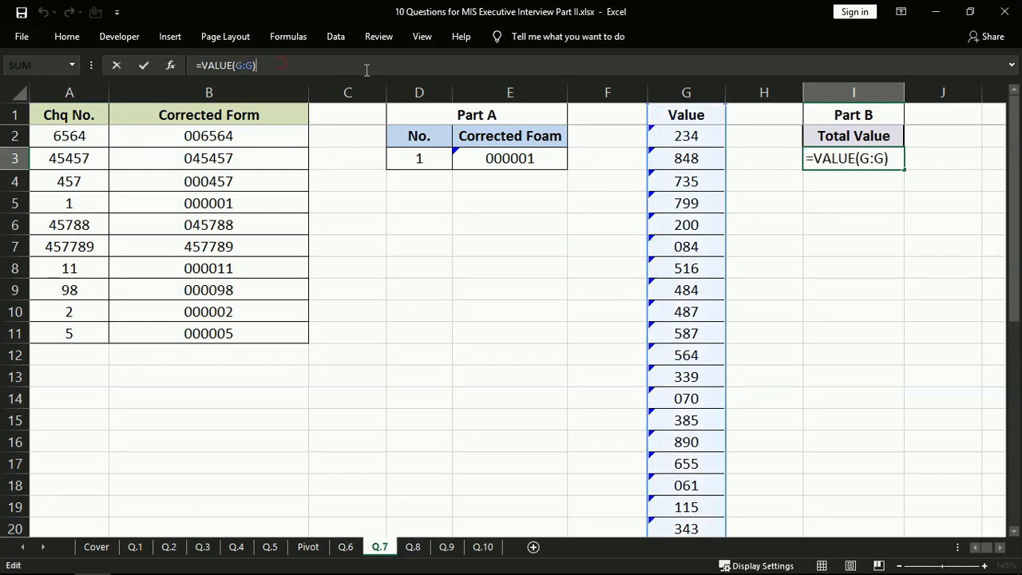
key(ctrl+shift+Return)
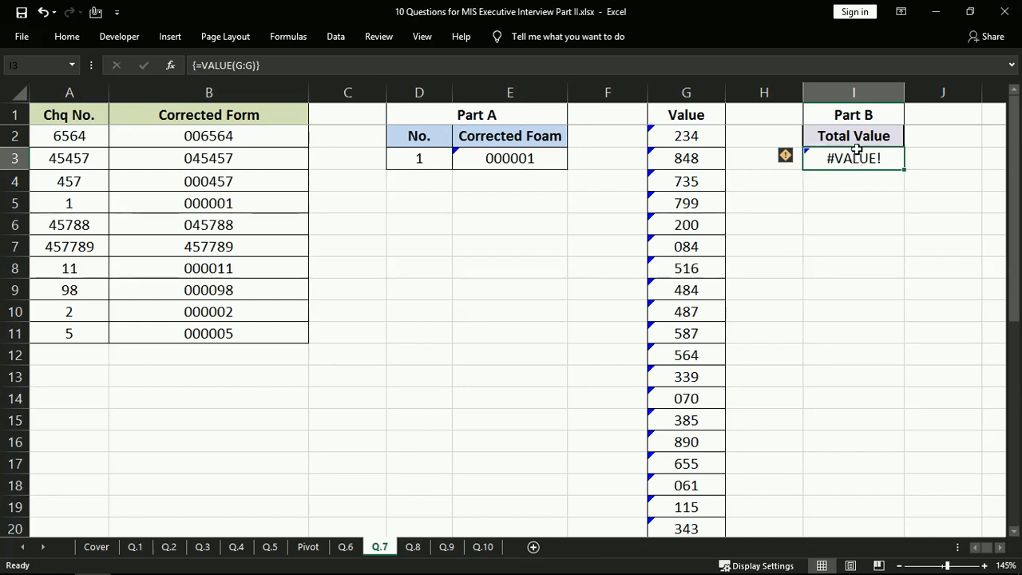
Replace the whole-column reference in I3 with the absolute range $G$2:$G$37 and enter =VALUE($G$2:$G$37) as an array formula.
click(696, 115)
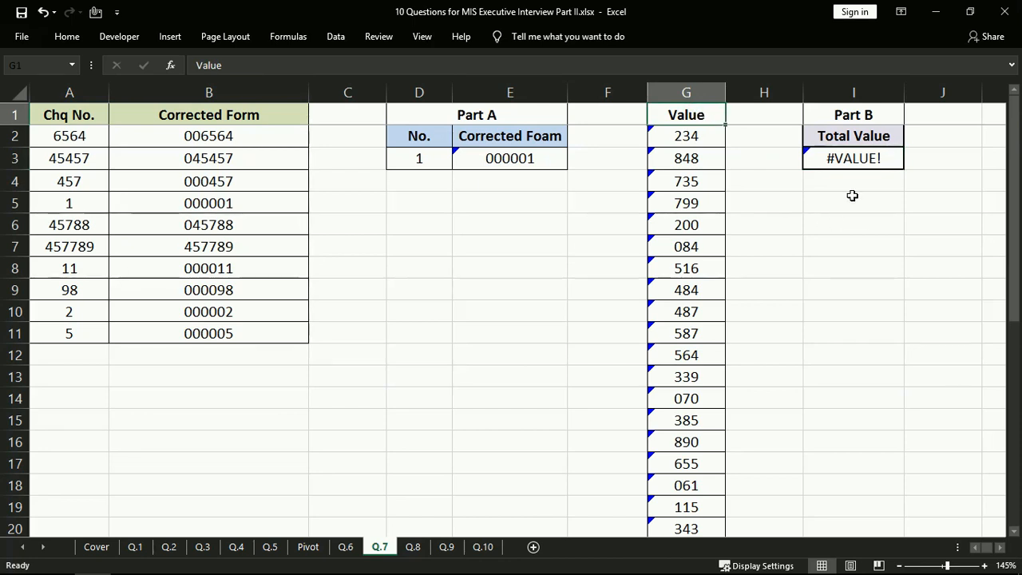
click(854, 159)
key(F2)
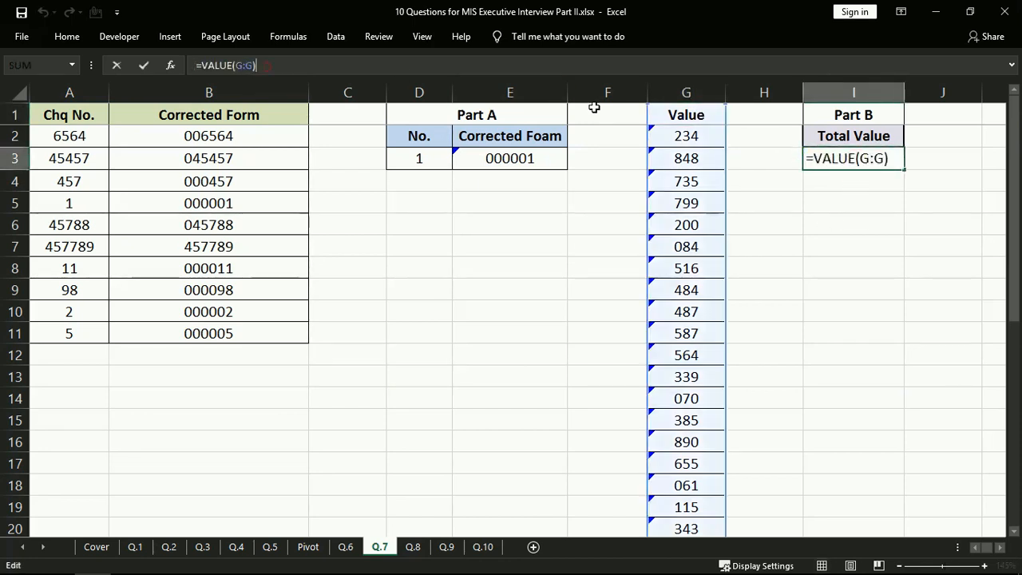
key(BackSpace)
key(BackSpace)
key(BackSpace)
key(BackSpace)
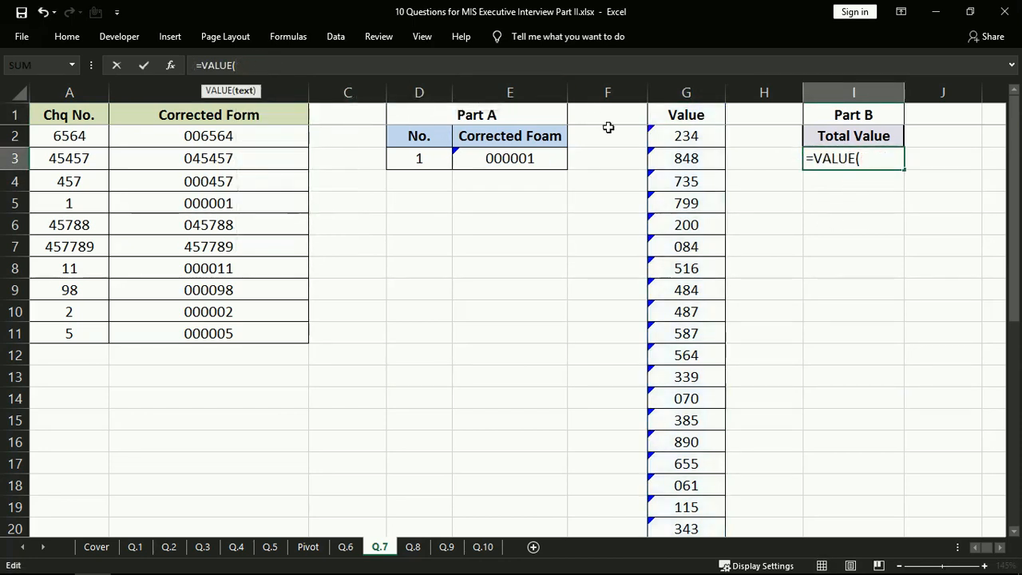
click(700, 137)
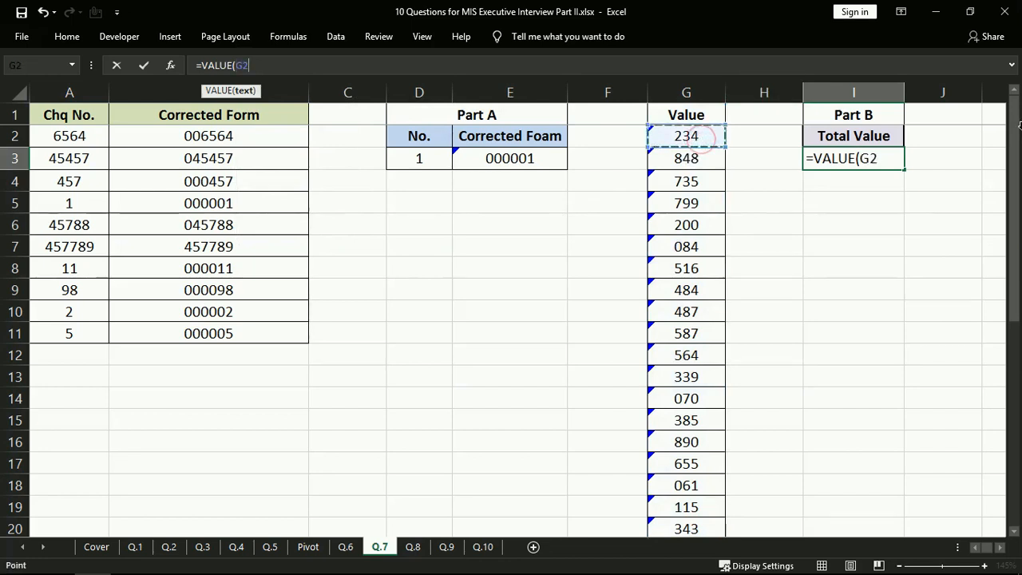
key(ctrl+shift+Down)
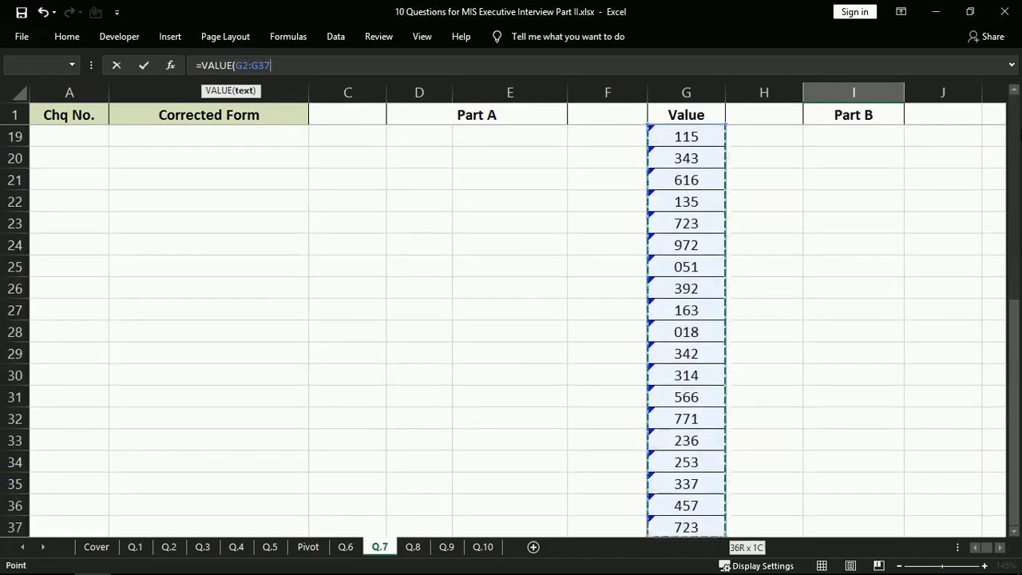
scroll(848, 407, down, 5)
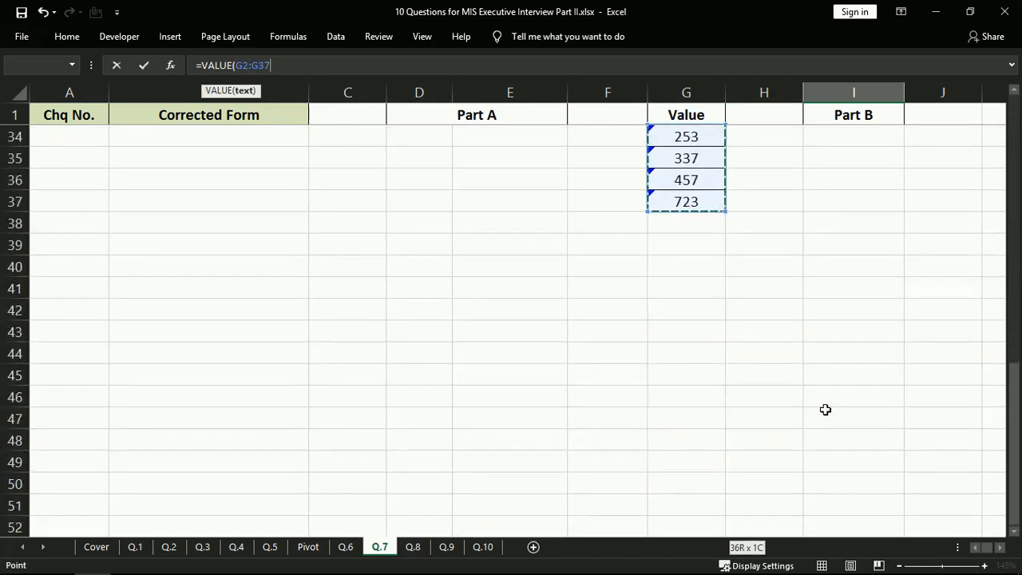
key(F4)
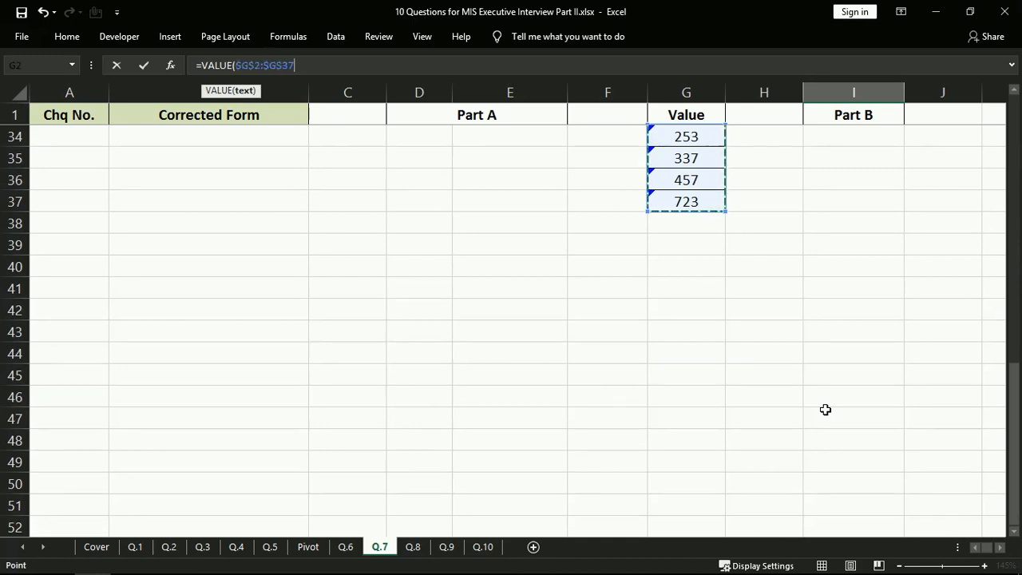
text())
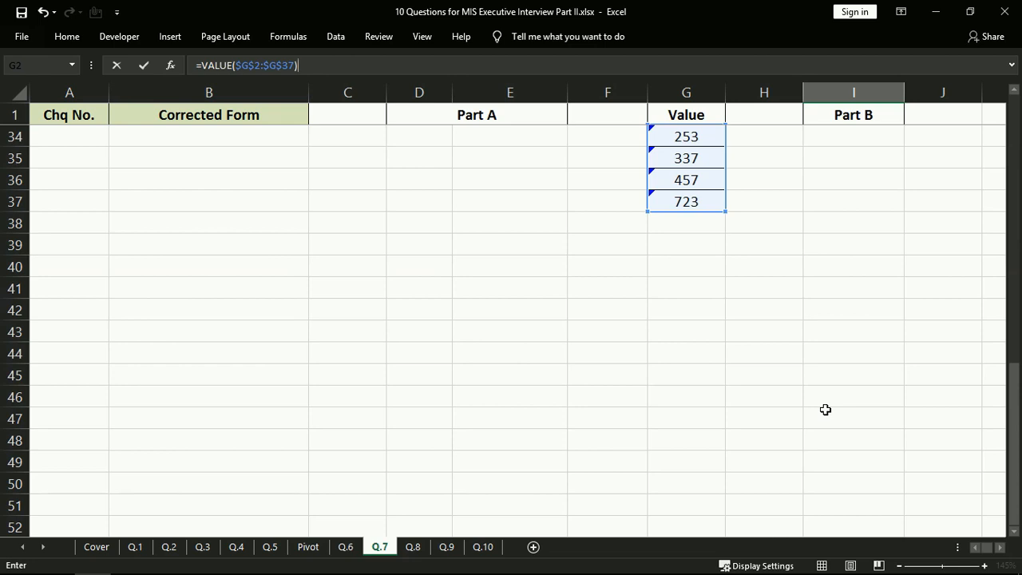
key(ctrl+shift+Return)
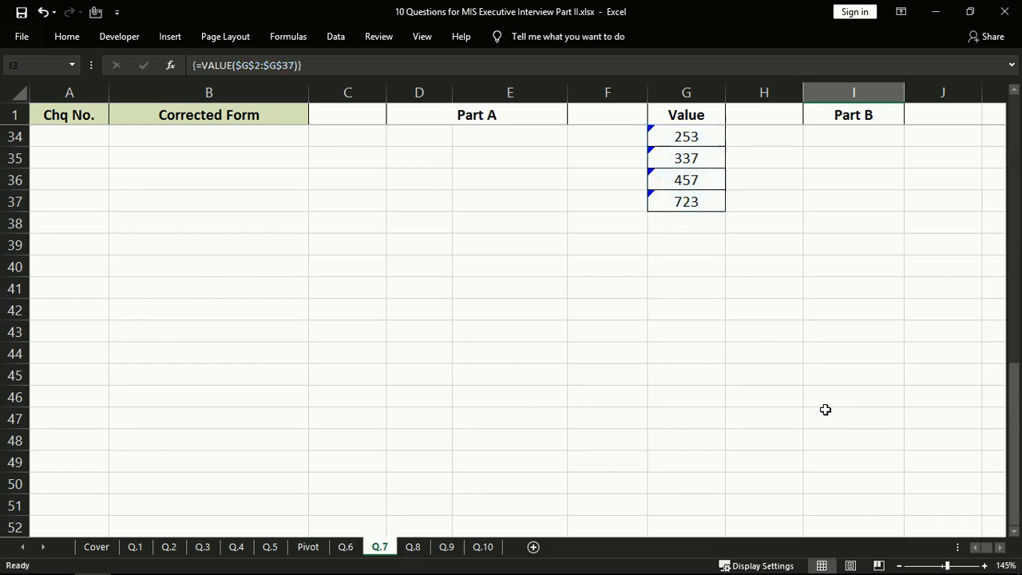
scroll(826, 409, up, 11)
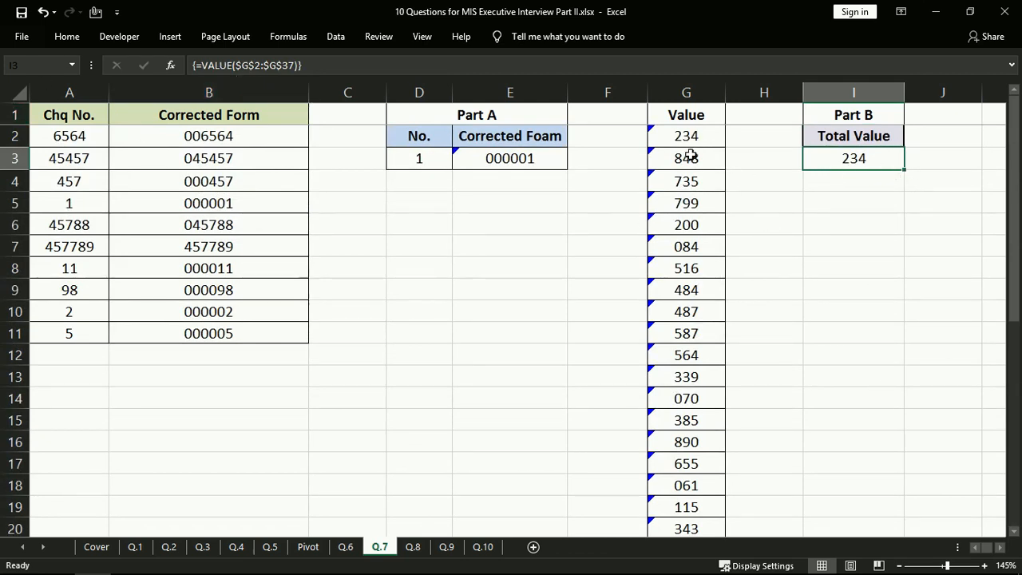
Wrap the I3 formula in SUM and enter it as the array formula {=SUM(VALUE($G$2:$G$37))}.
click(202, 64)
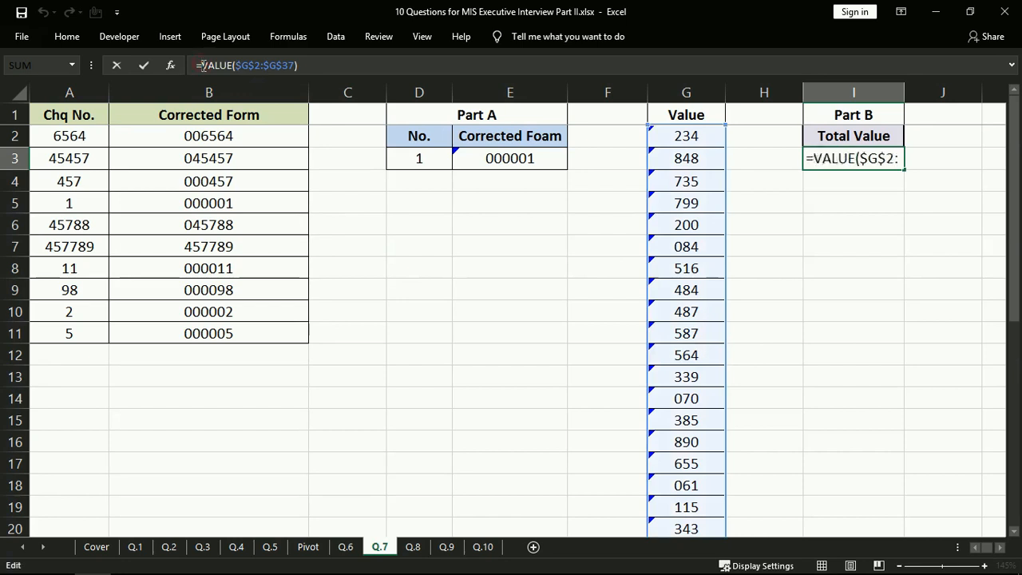
text(Sum)
key(Tab)
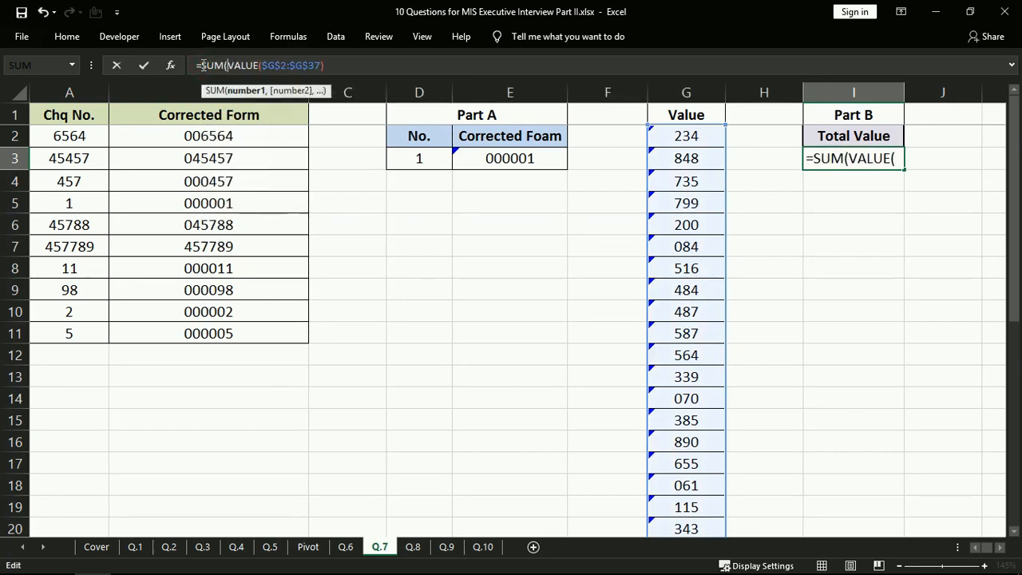
click(348, 63)
text())
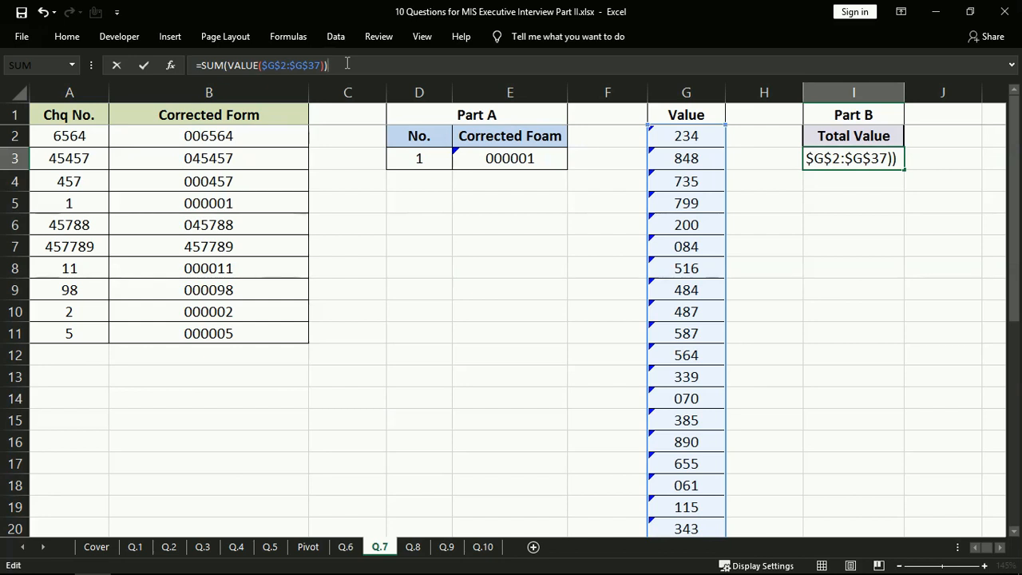
key(ctrl+shift+Return)
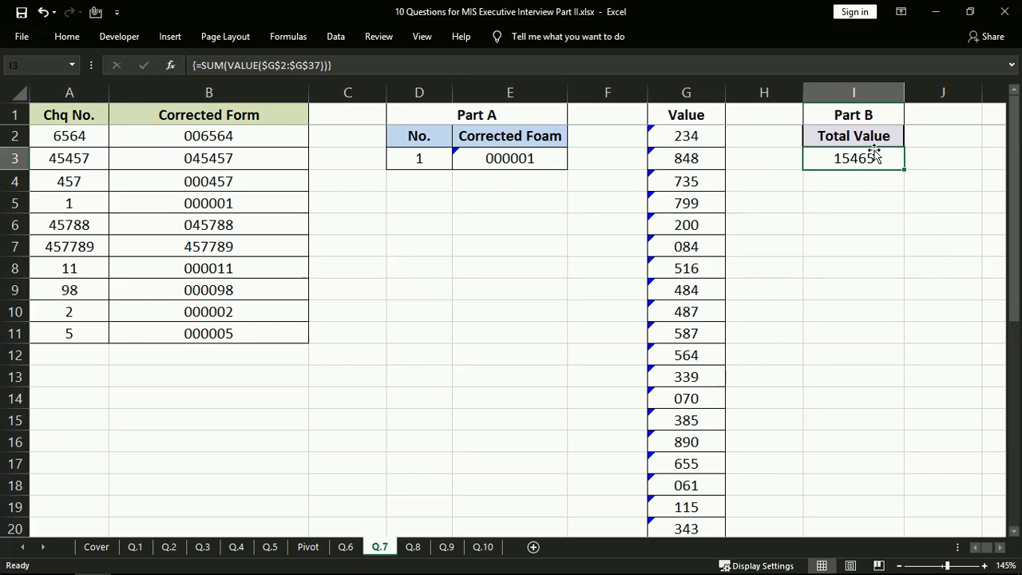
Switch to the Q.8 sheet, check the sample time format in G4 and select B2 in the Date column.
key(ctrl+Page_Down)
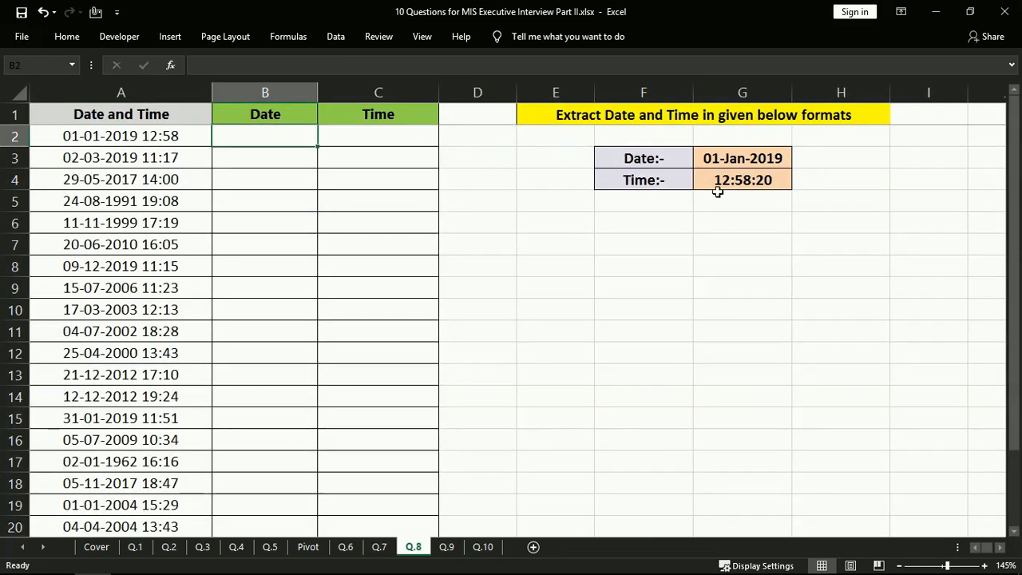
click(759, 182)
click(258, 140)
Enter =INT(A2) in B2 to extract the date part of the first date and time.
text(=int)
key(Tab)
key(Left)
text())
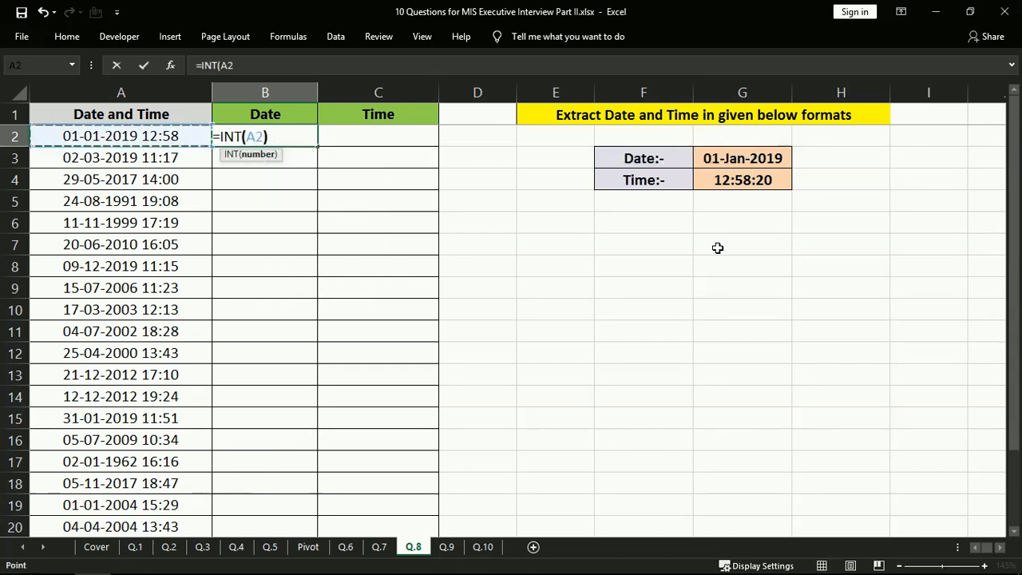
key(ctrl+Return)
Autofit the width of column B to its contents.
key(alt+h)
key(o)
key(i)
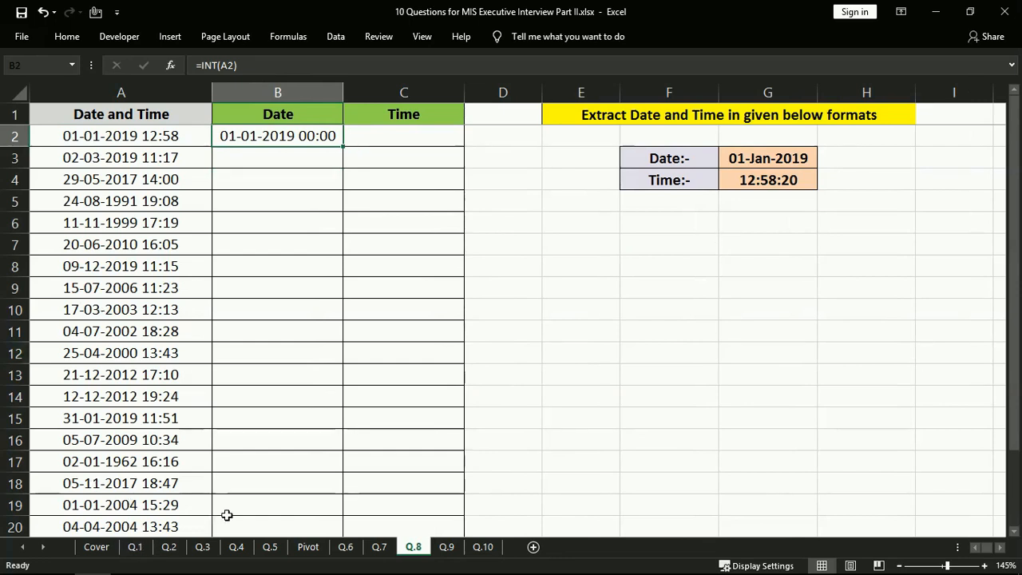
Try the day-month-year date format on B2, undo it and clear the INT formula from the cell.
key(ctrl+shift+3)
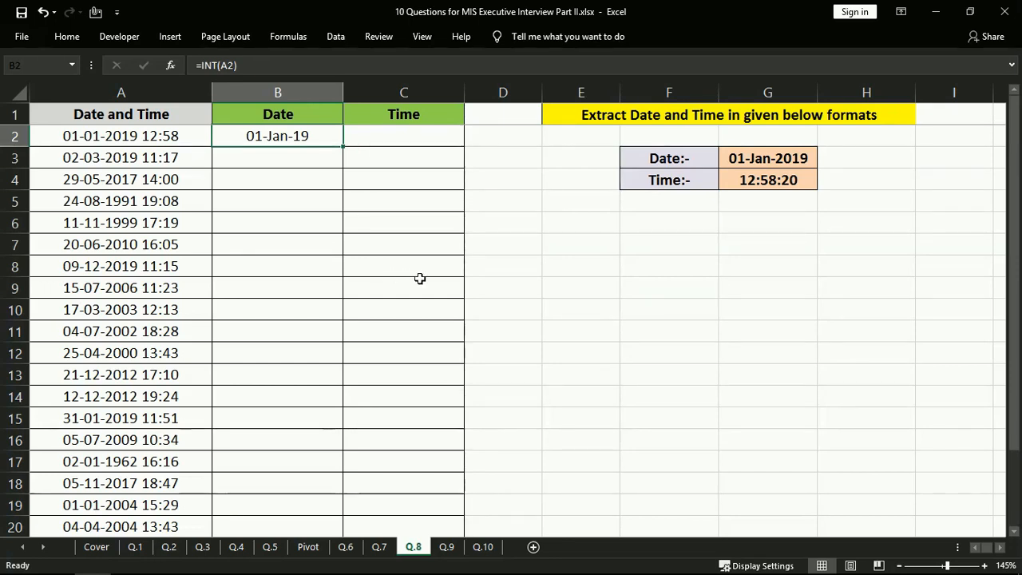
key(ctrl+z)
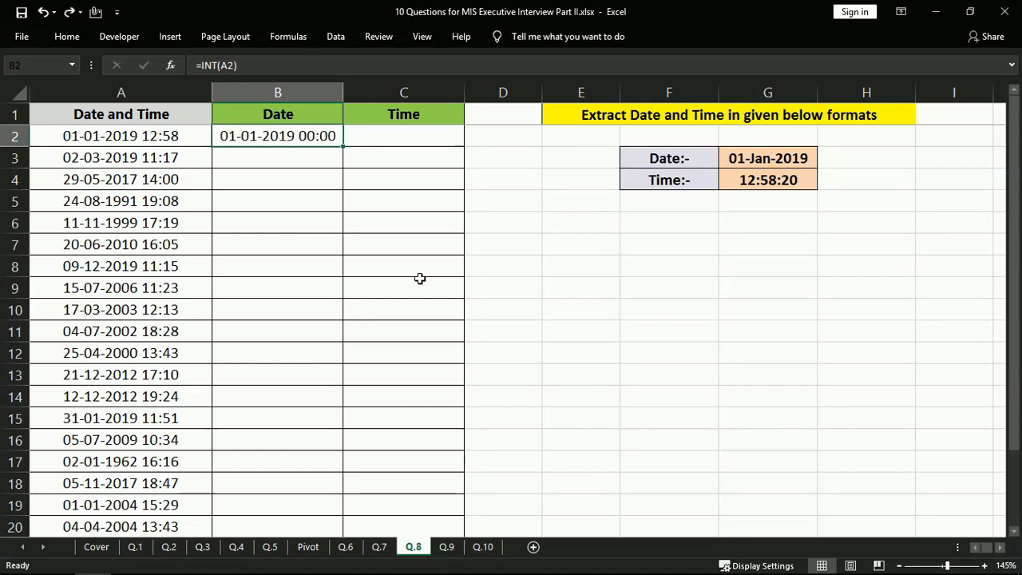
key(Delete)
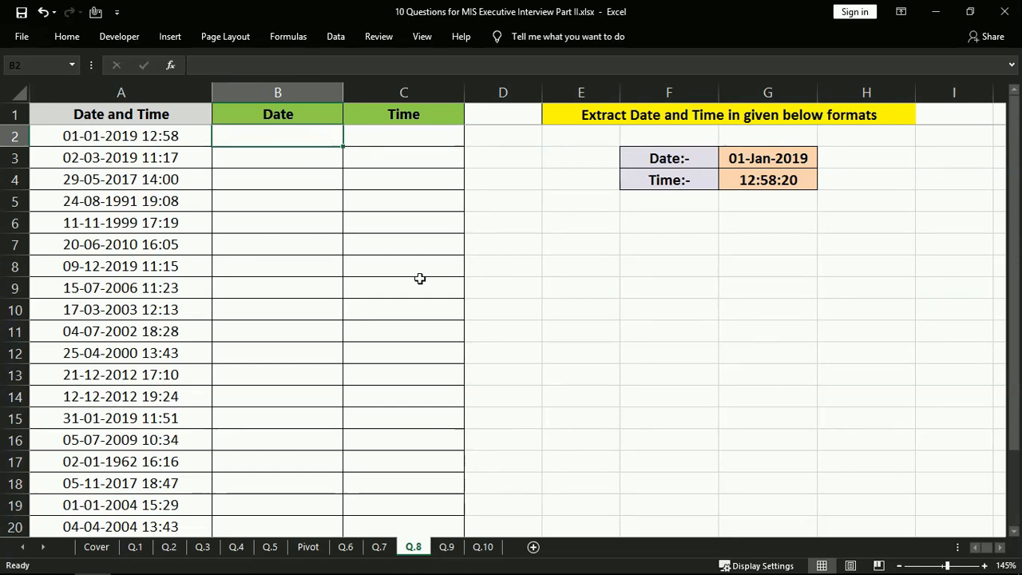
Enter =TEXT($A2,"dd-mmm-yyyy") in B2 to extract the date in the required format.
text(=Tex)
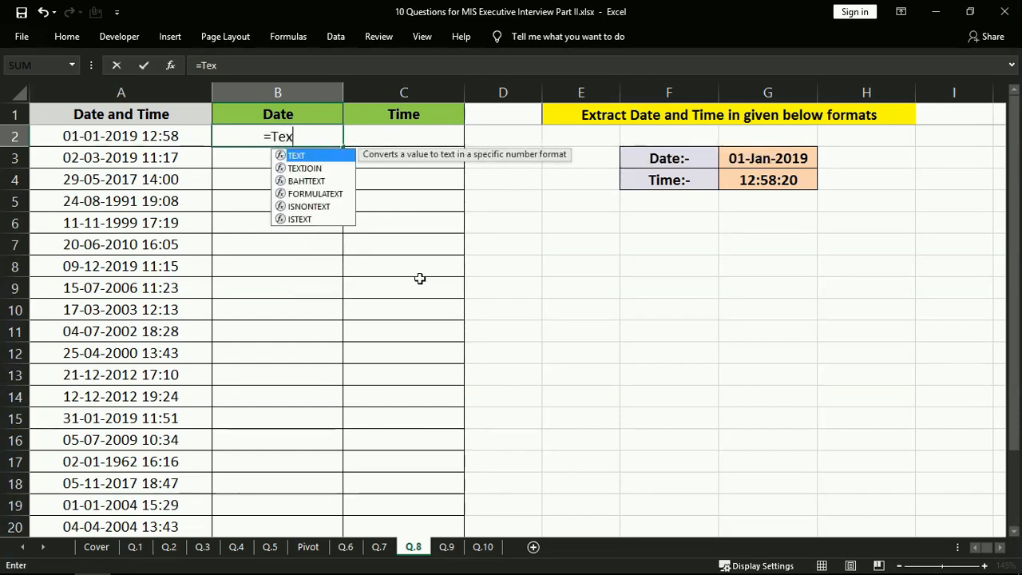
key(Tab)
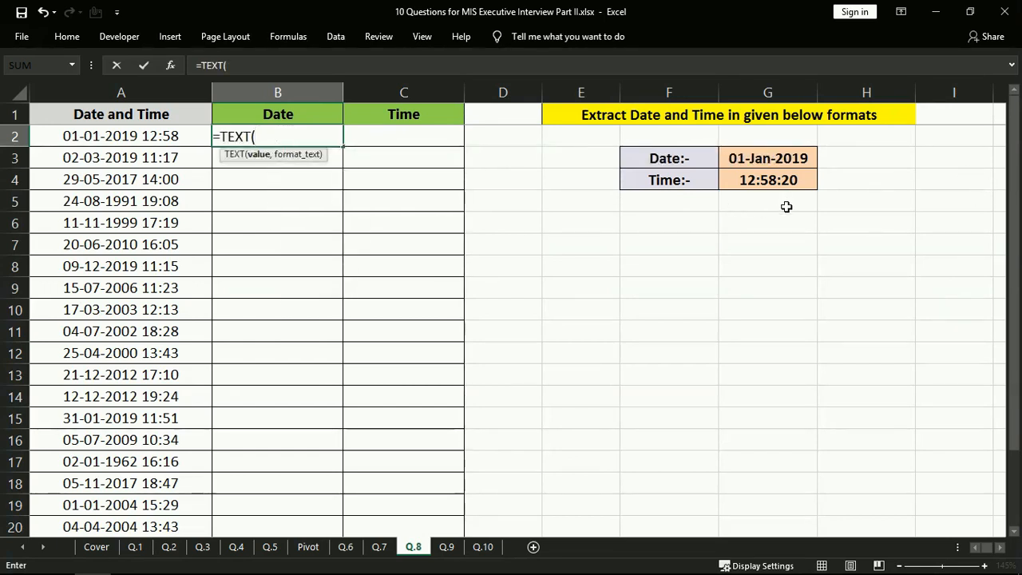
key(Left)
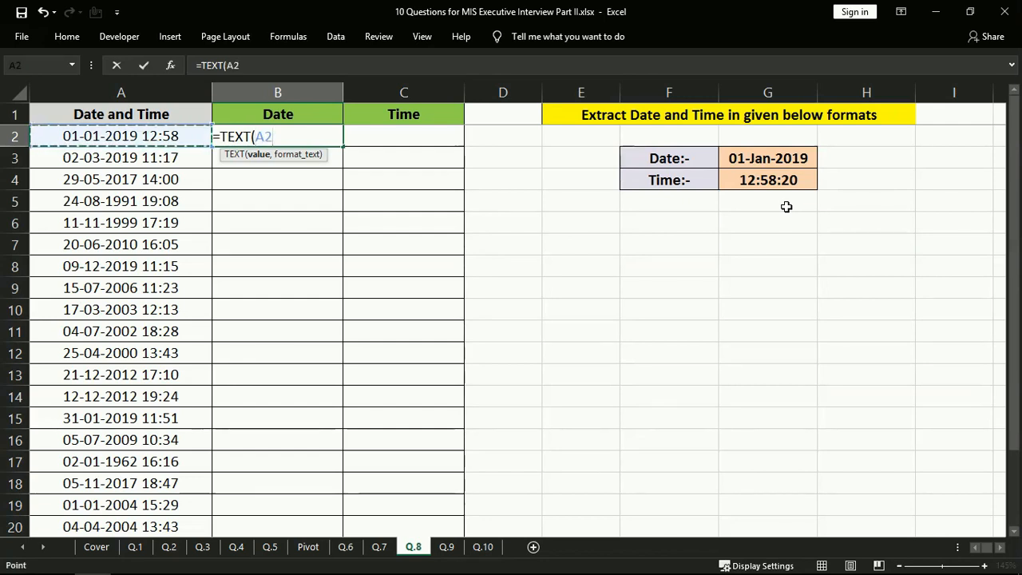
key(F4)
key(F4)
key(F4)
text(,")
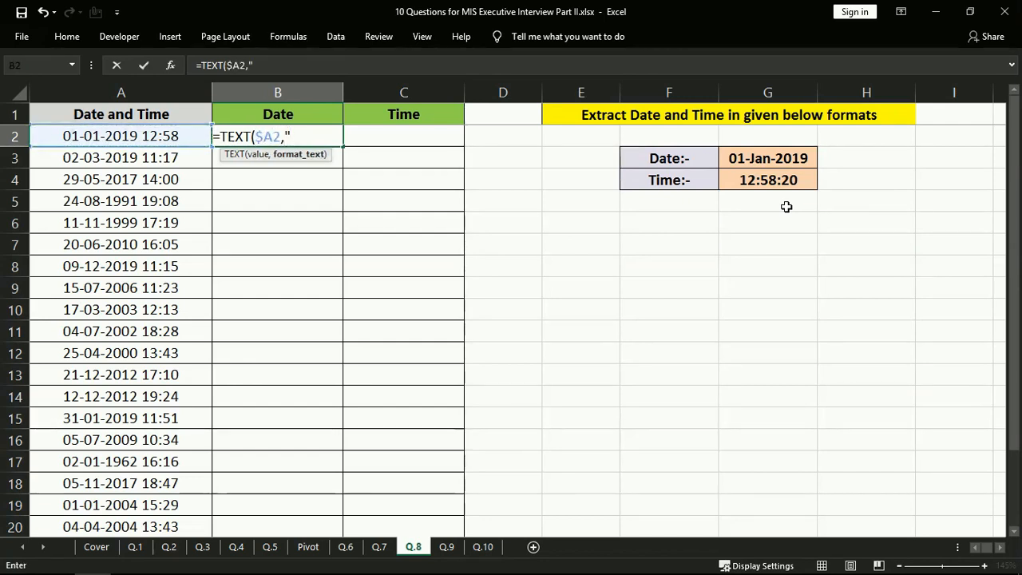
text(dd-)
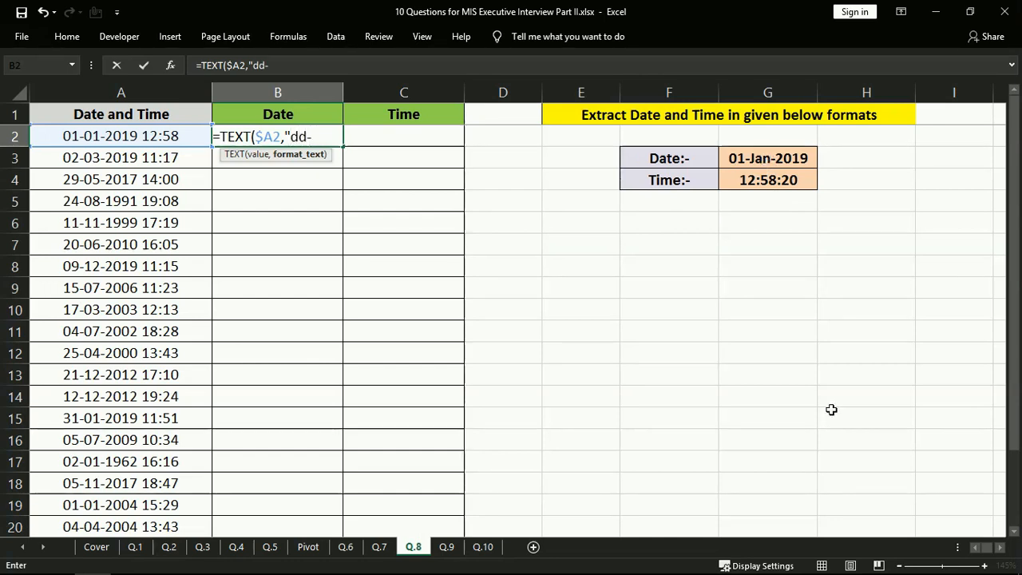
text(mmm-)
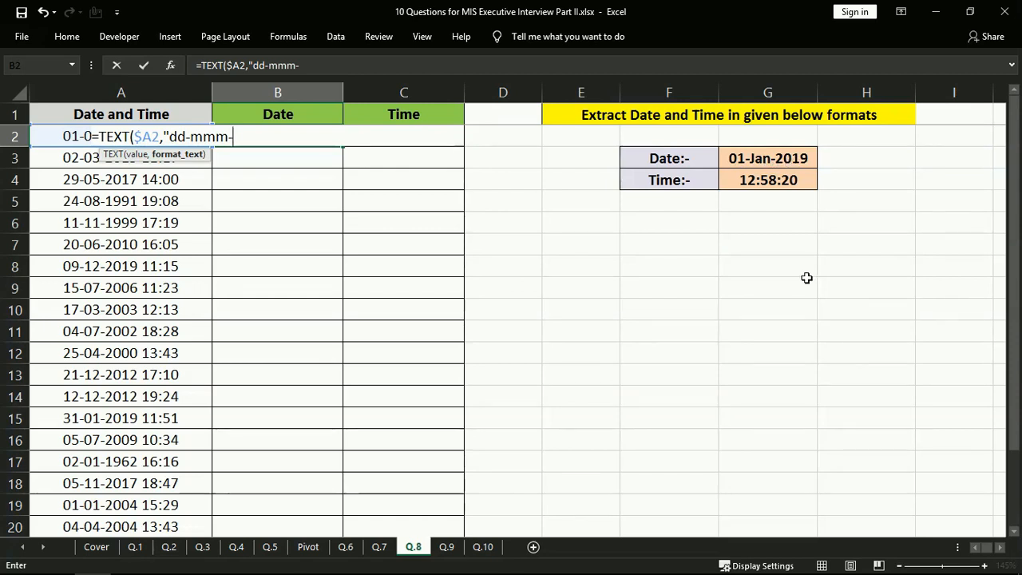
text(yyyy)
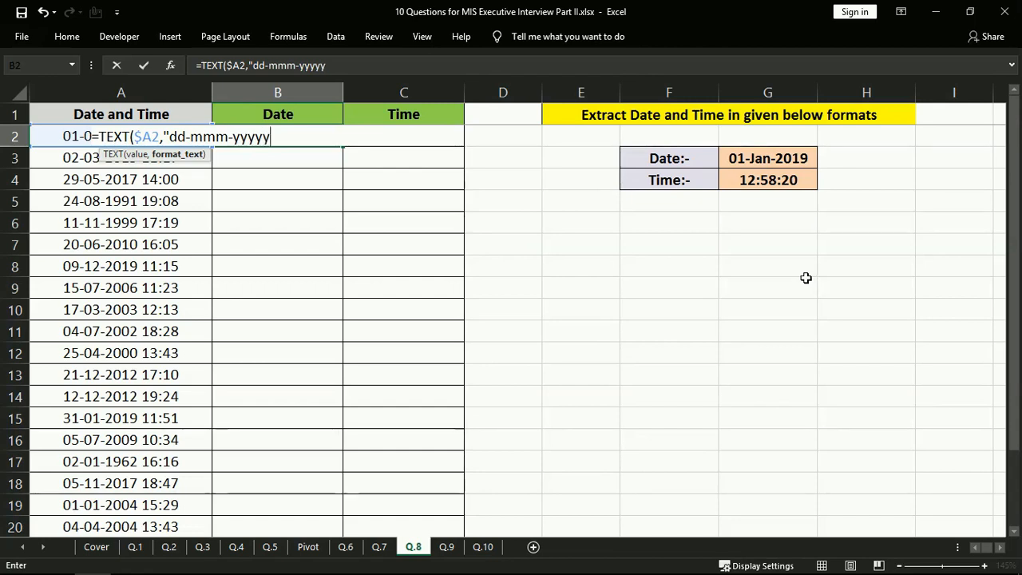
text(y)
key(BackSpace)
text("))
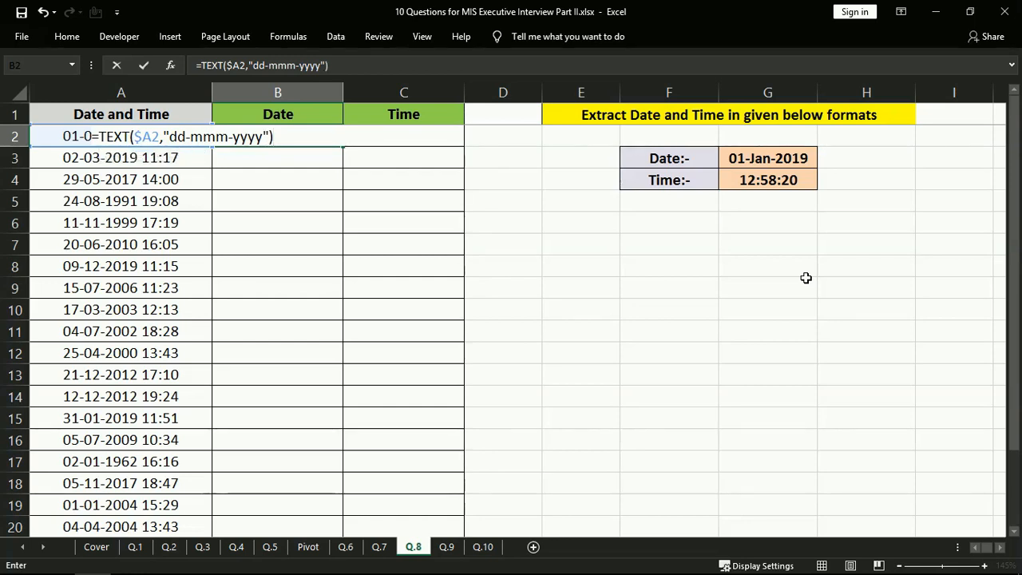
key(ctrl+Return)
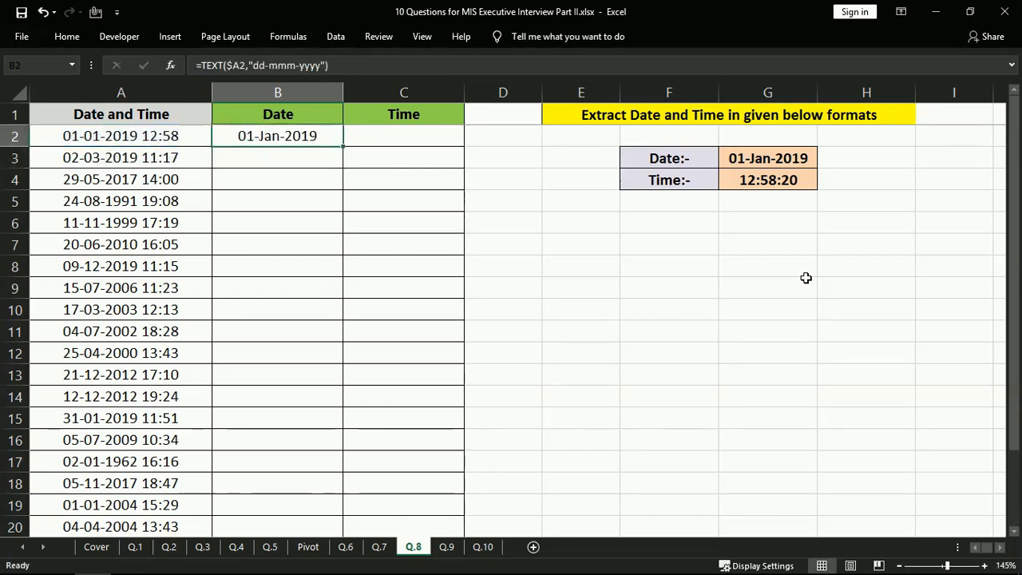
Copy the date formula from B2 into C2 in the Time column.
key(ctrl+c)
key(Right)
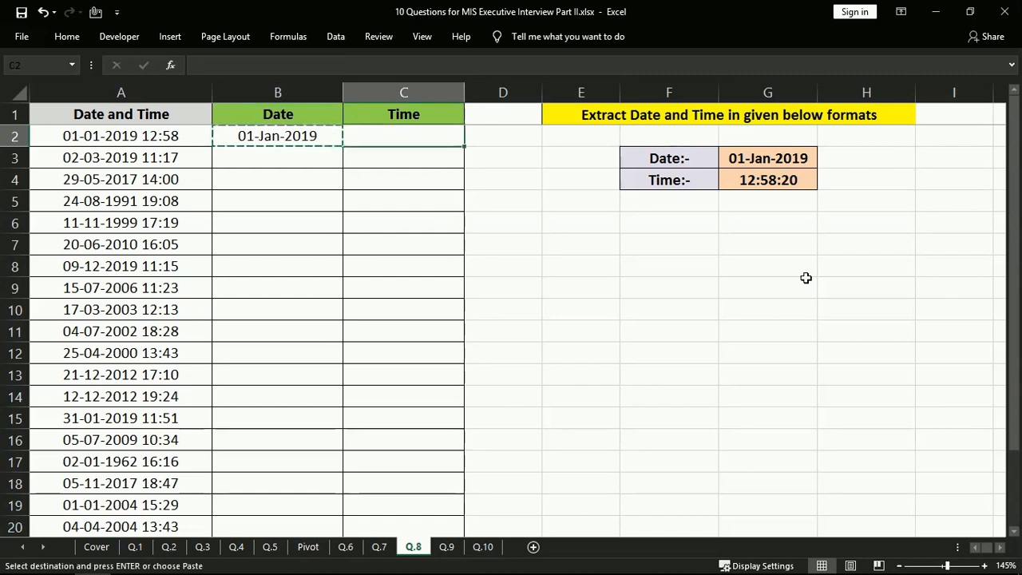
key(Return)
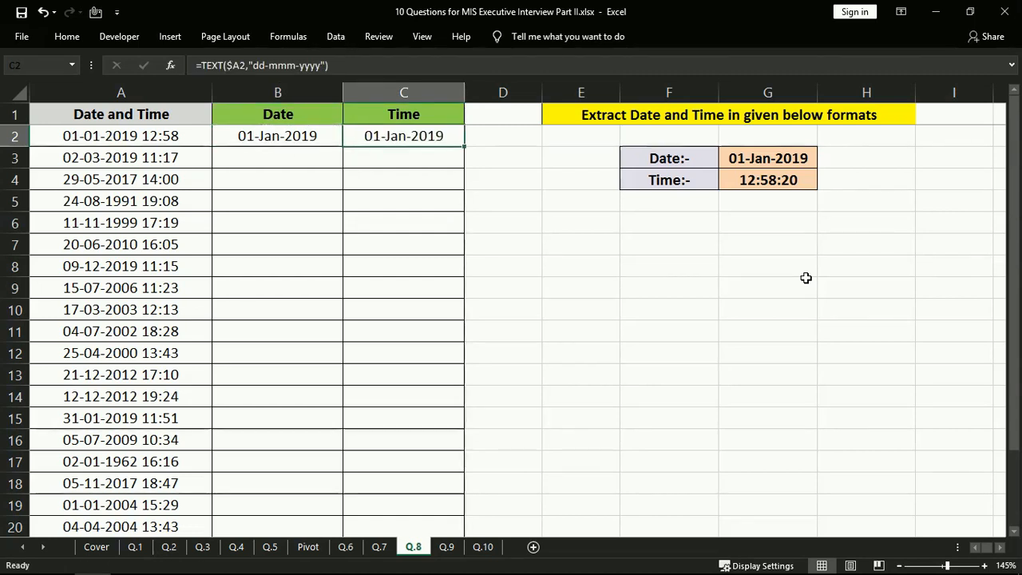
Change the format text in C2 so the formula reads =TEXT($A2,"hh:mm:ss").
click(269, 66)
key(Right)
key(Right)
key(Right)
key(Right)
key(Right)
key(Left)
key(Left)
key(Left)
key(Left)
key(Left)
key(Left)
key(Left)
key(Left)
key(Left)
key(Left)
key(Left)
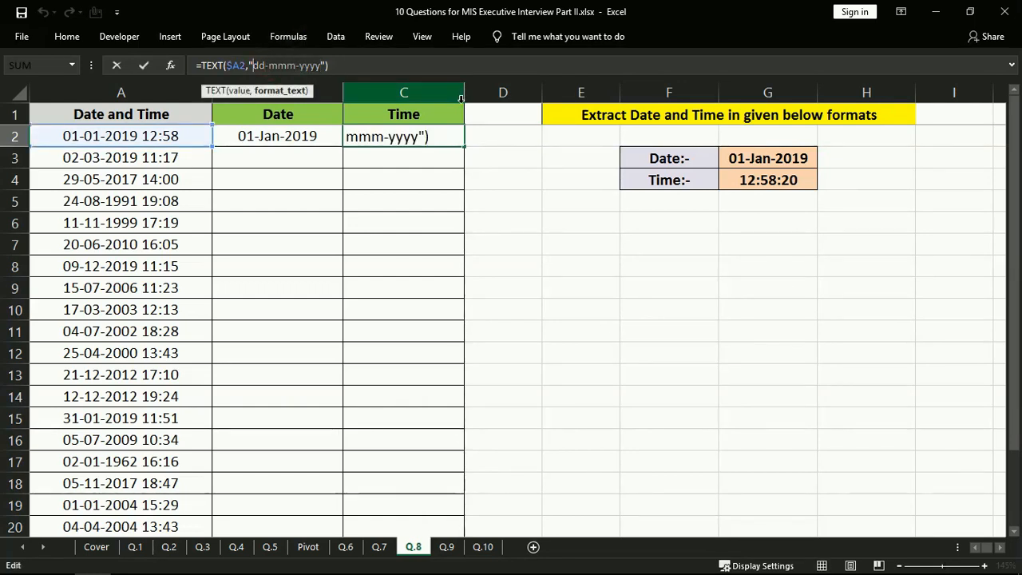
key(Delete)
key(Delete)
key(Delete)
key(Delete)
key(Delete)
key(Delete)
key(Delete)
key(Delete)
key(Delete)
key(Delete)
key(Delete)
text(hh-)
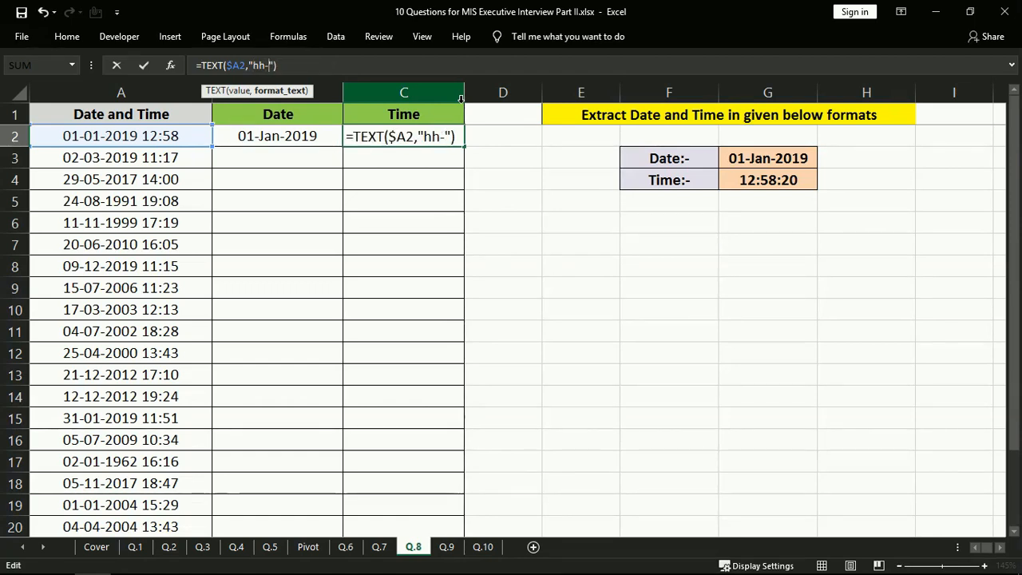
text(mm-sss)
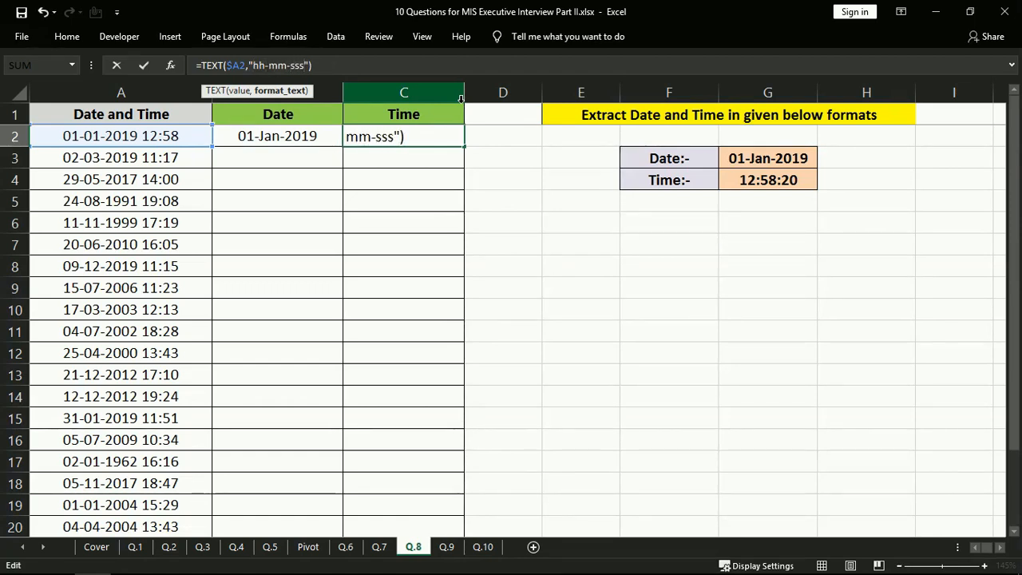
key(BackSpace)
key(Left)
key(Left)
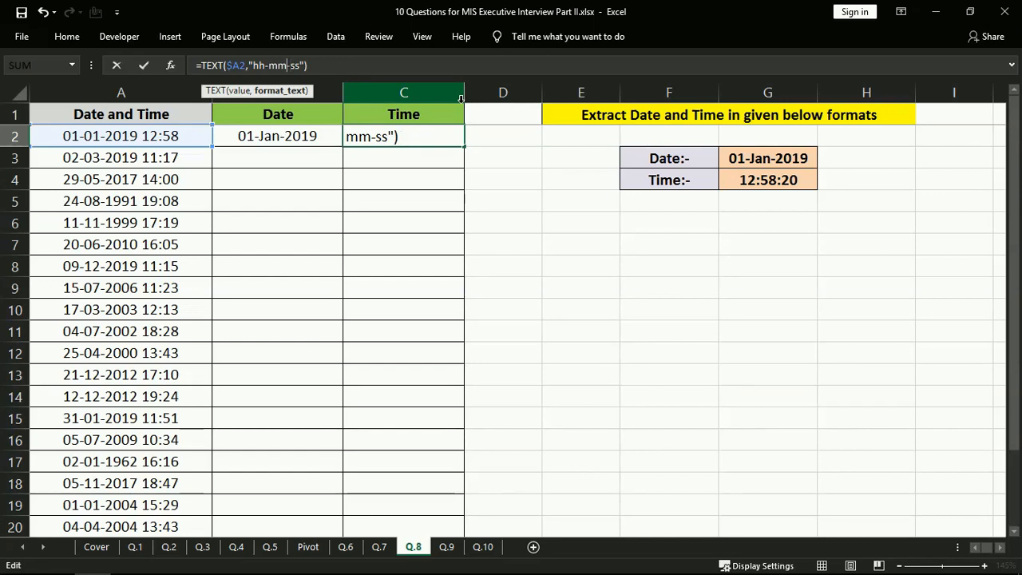
key(Delete)
text(:)
key(Left)
key(Left)
key(BackSpace)
text(:)
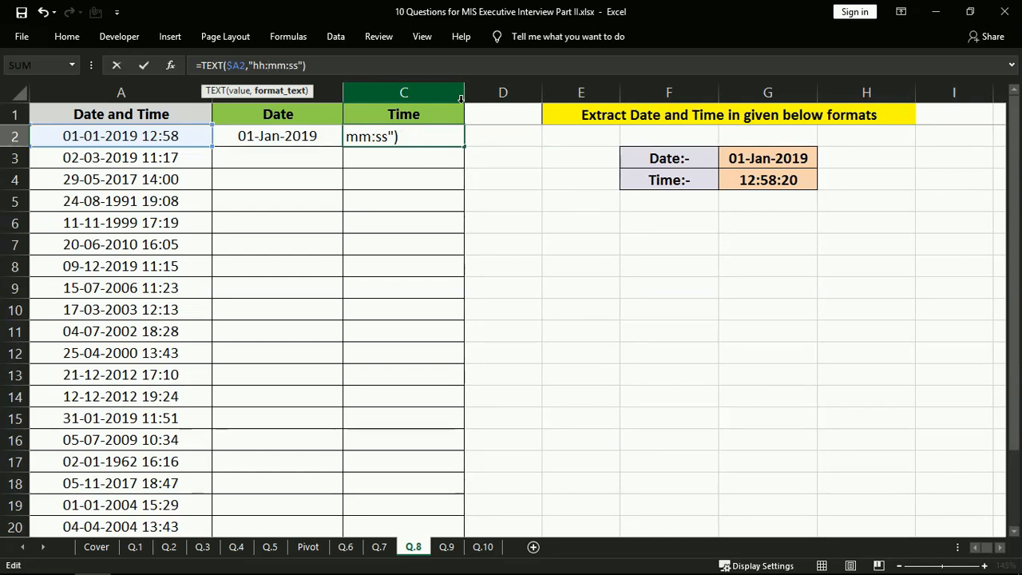
key(Return)
key(Up)
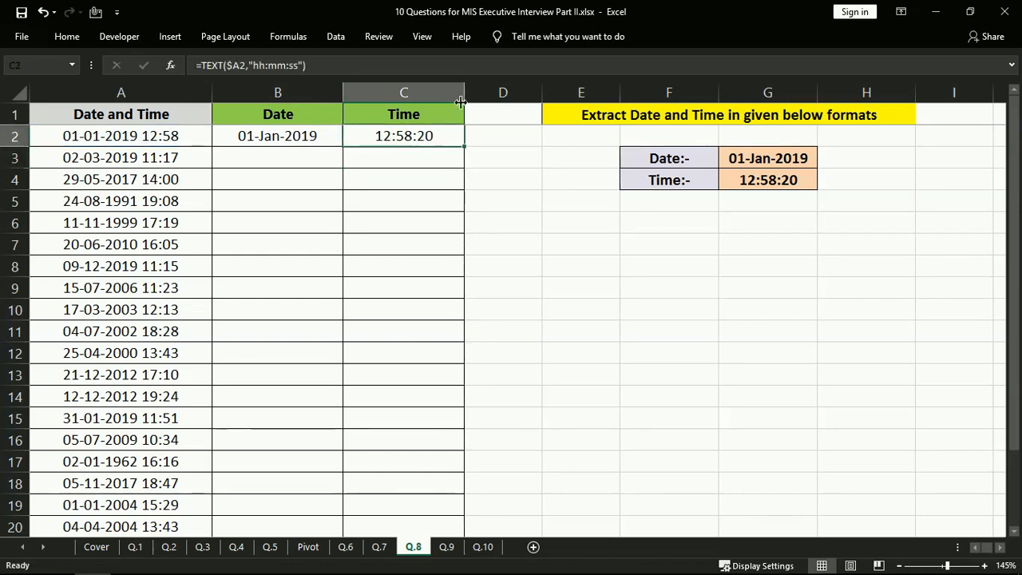
Fill the Date and Time formulas from B2:C2 down to the last row of the data.
key(Left)
key(Left)
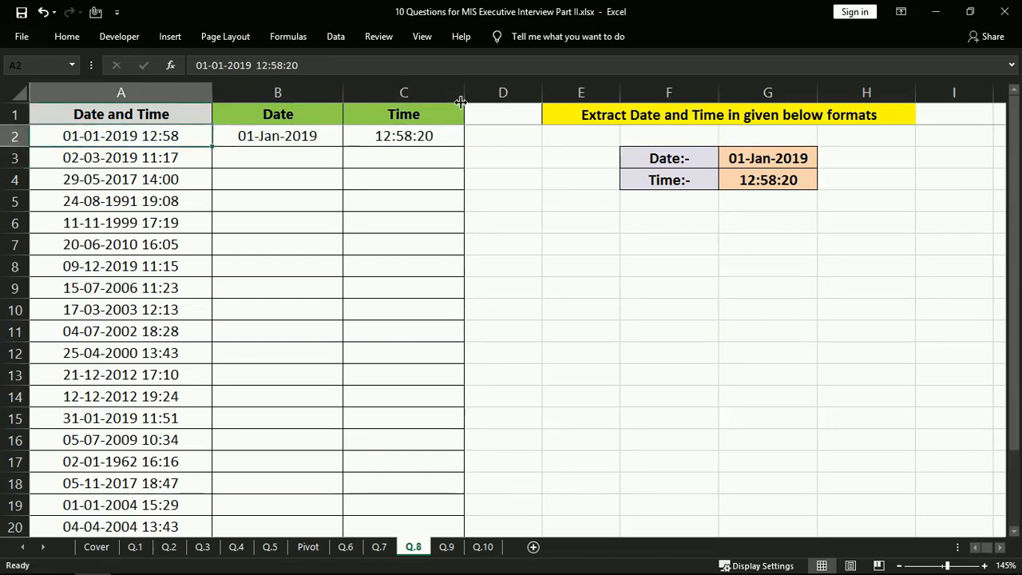
key(ctrl+Down)
key(Right)
key(shift+Right)
key(ctrl+shift+Up)
key(ctrl+d)
key(Up)
key(Down)
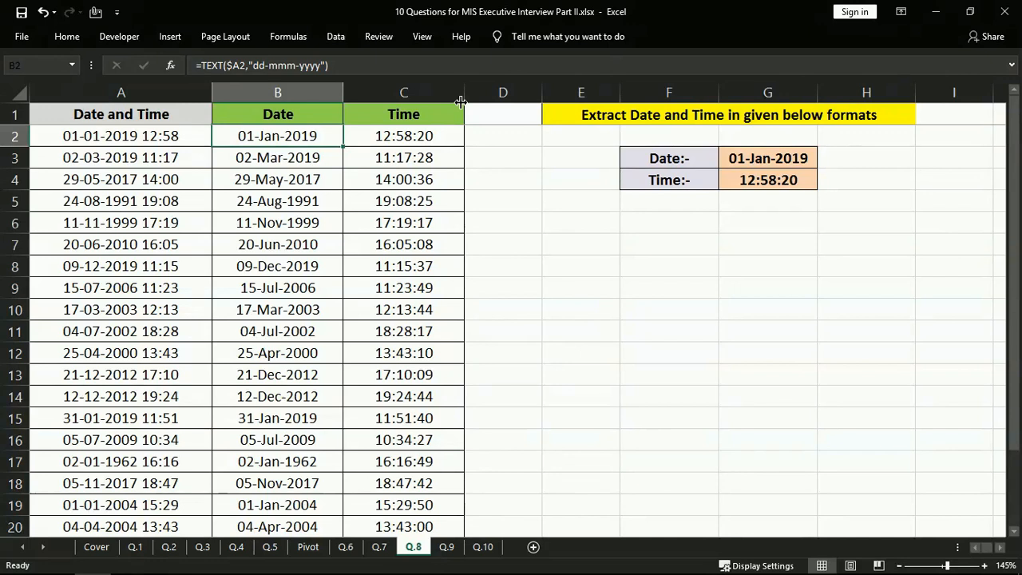
Switch to the Q.9 sheet and review the Criteria, Bill Generate Date, Due Date and Overdue Days columns.
key(ctrl+Page_Down)
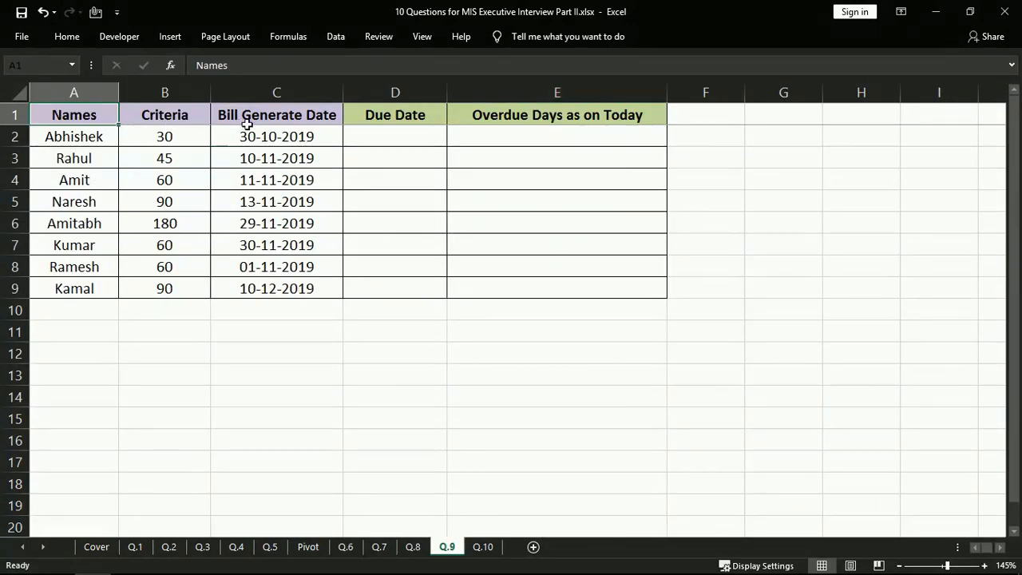
click(298, 116)
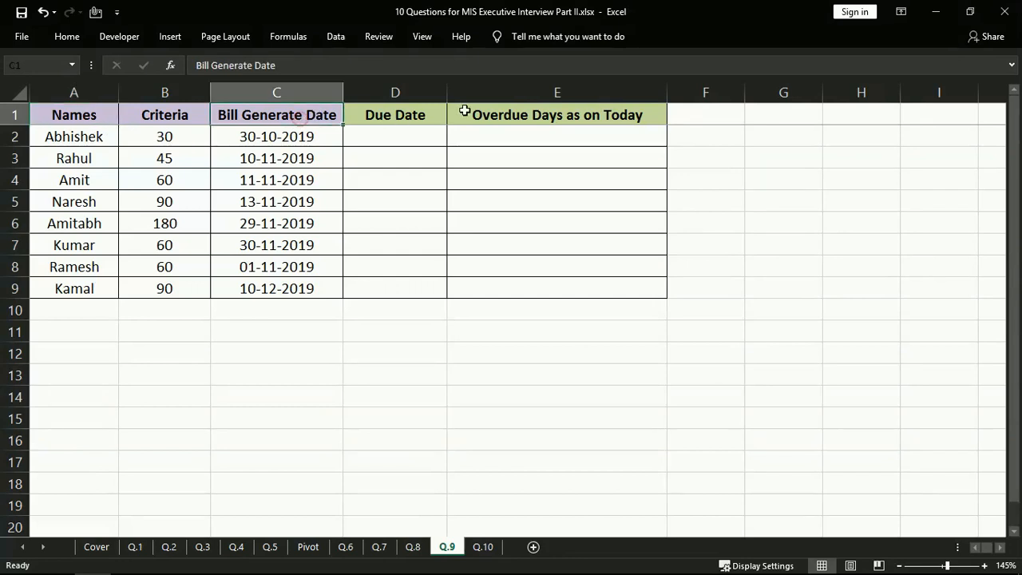
key(Down)
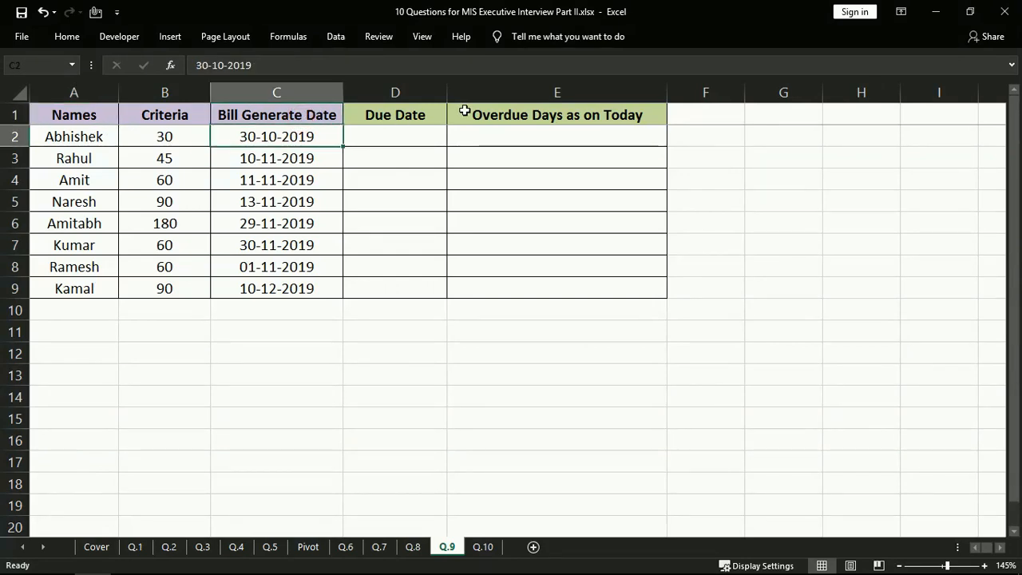
key(Left)
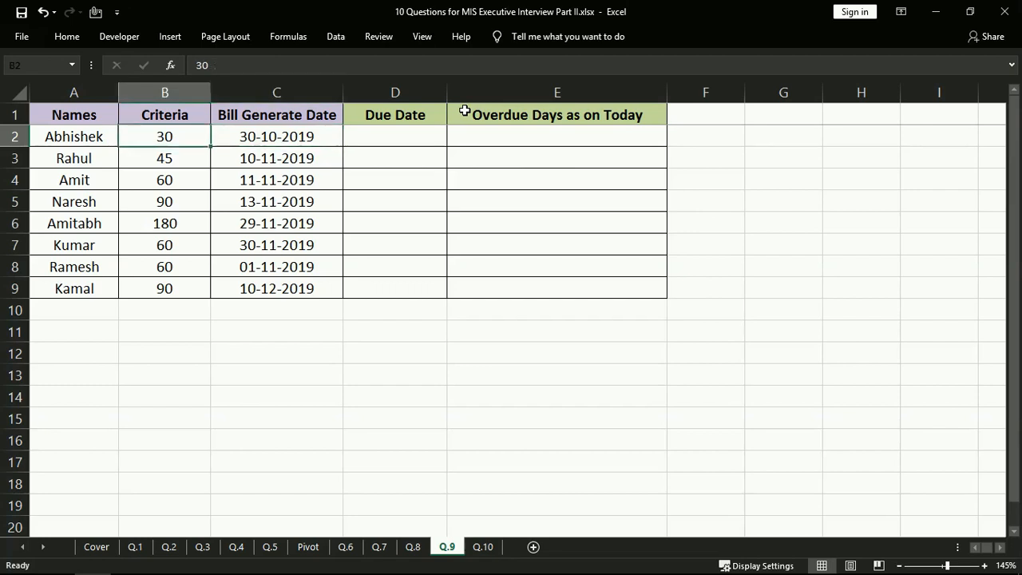
key(Right)
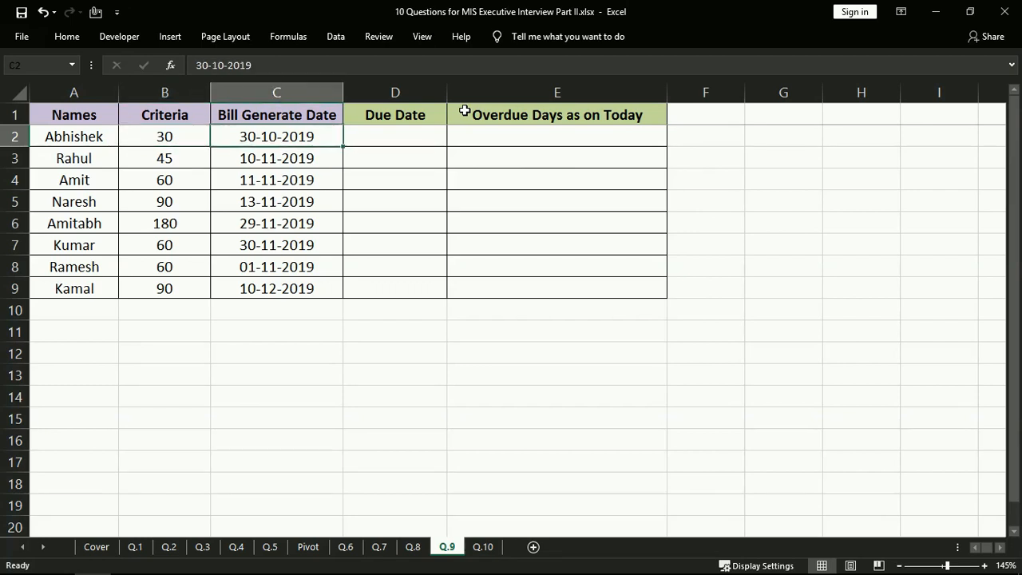
key(Right)
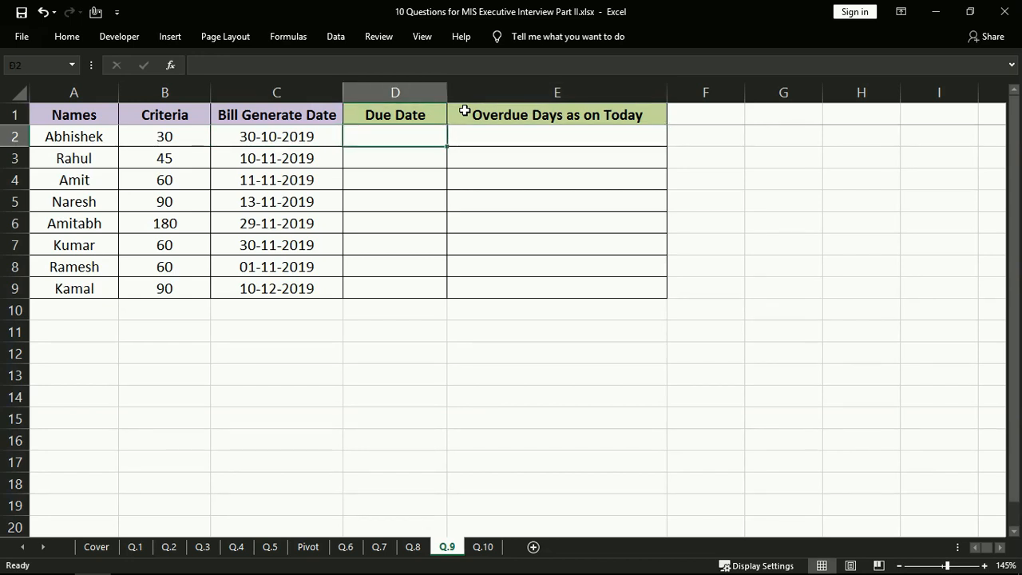
key(Right)
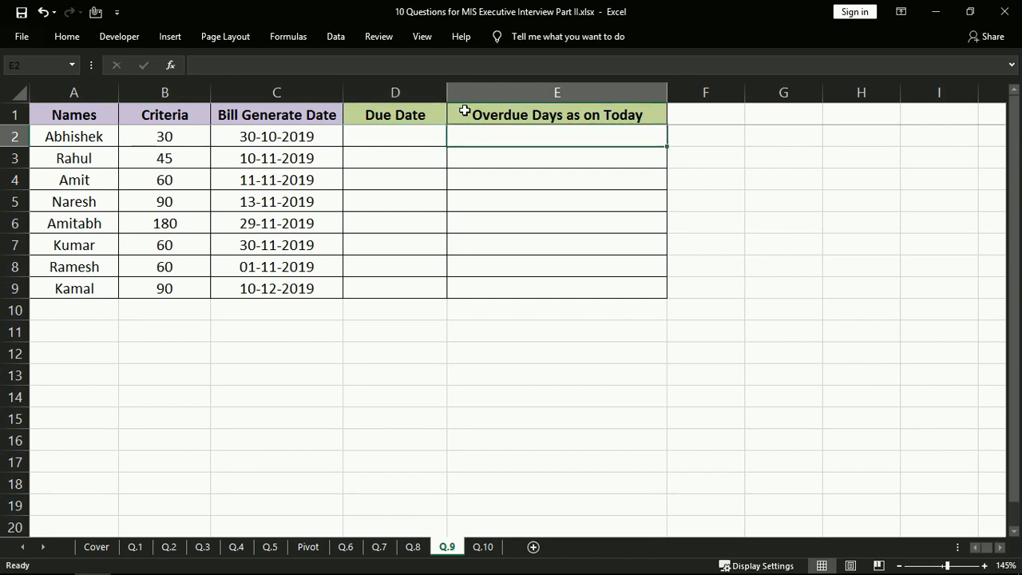
key(Left)
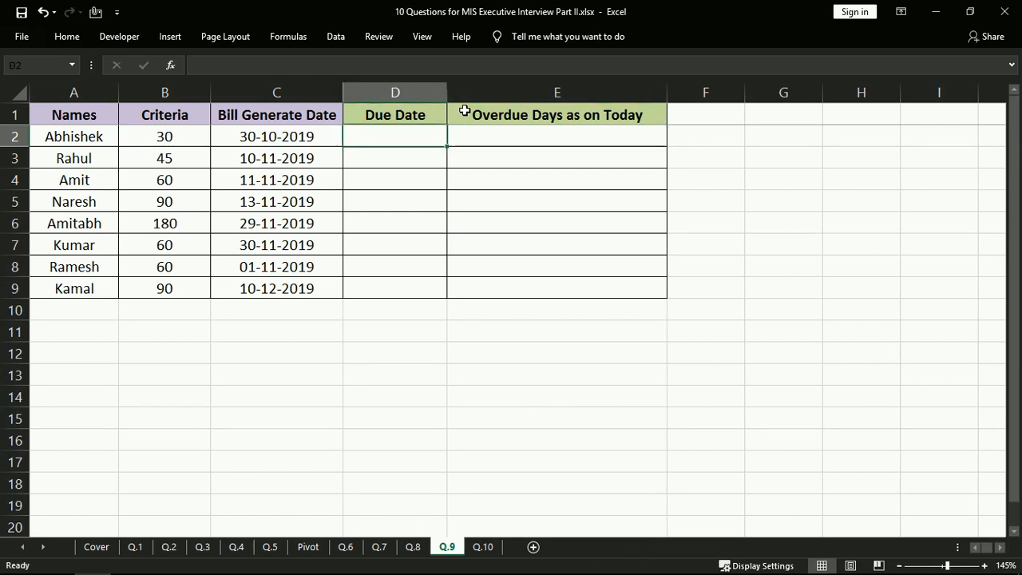
Enter =C2+B2 in D2 to add the criteria days to the first bill generate date.
click(465, 110)
click(423, 137)
text(=)
key(Left)
text(+)
key(Left)
key(Left)
key(Return)
Fill the Due Date formula from D2 down to D9.
key(Left)
key(ctrl+Down)
key(Right)
key(ctrl+shift+Up)
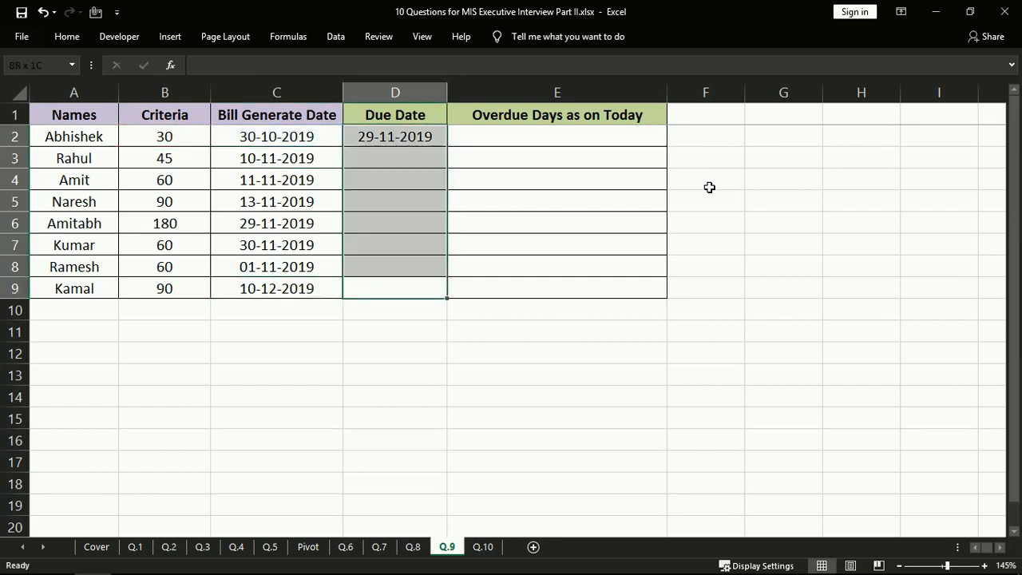
key(ctrl+d)
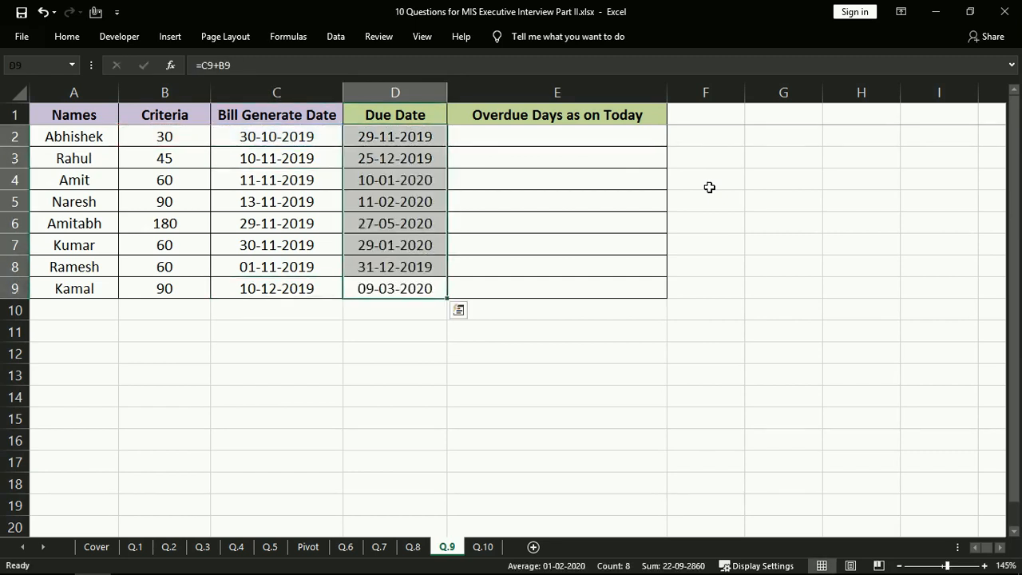
Start replacing the formula in D2 with a DATE function whose year argument is YEAR($C2).
key(Up)
key(Up)
key(Up)
key(Up)
key(Up)
key(Up)
key(Up)
key(Up)
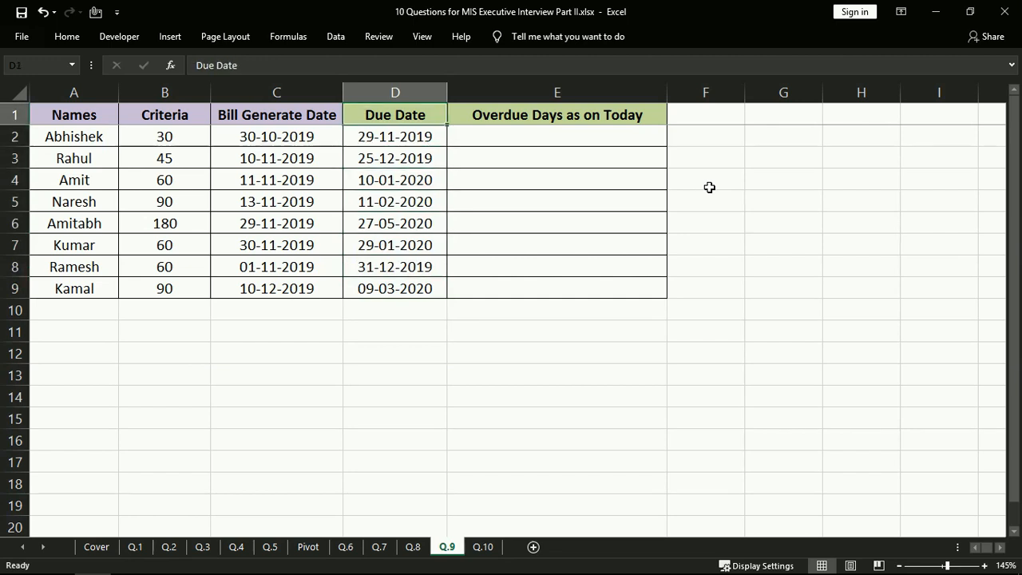
key(Down)
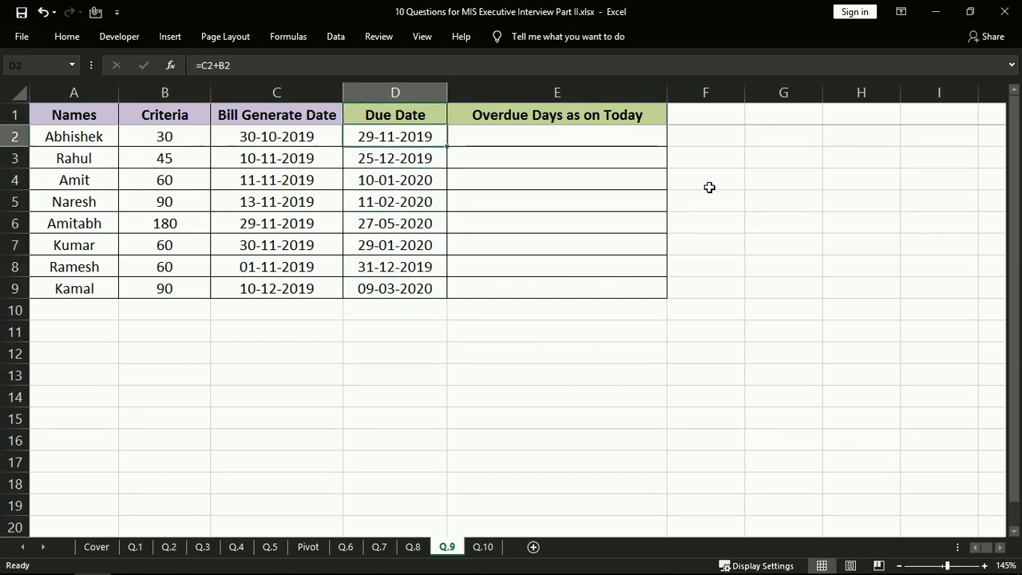
text(=date)
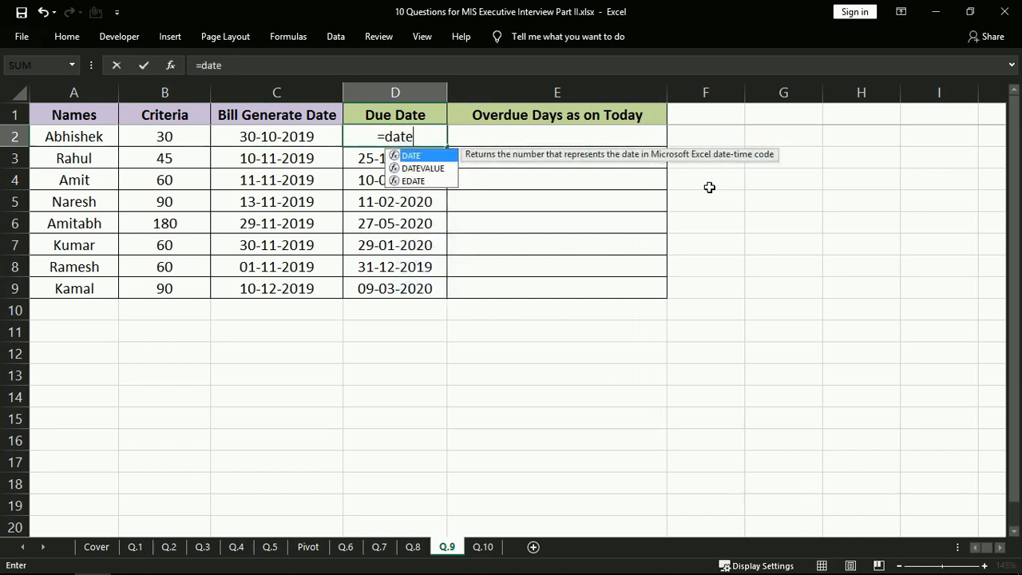
key(Tab)
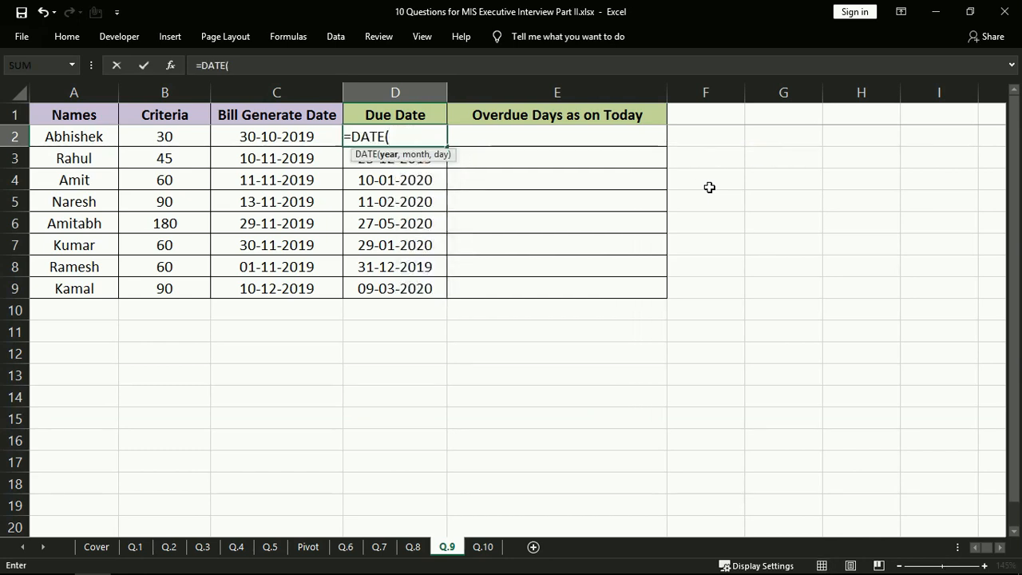
text(yea)
key(Tab)
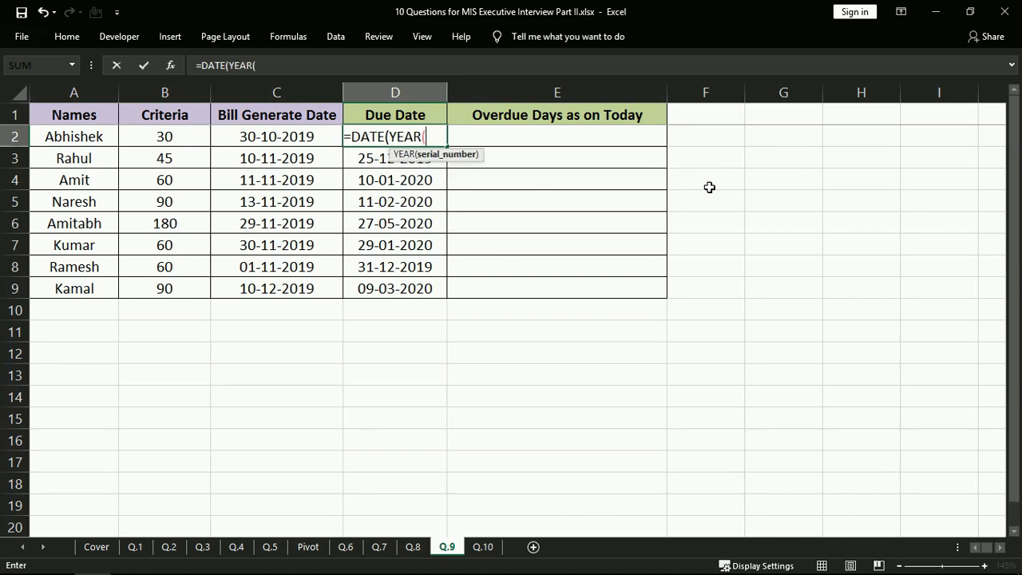
click(290, 136)
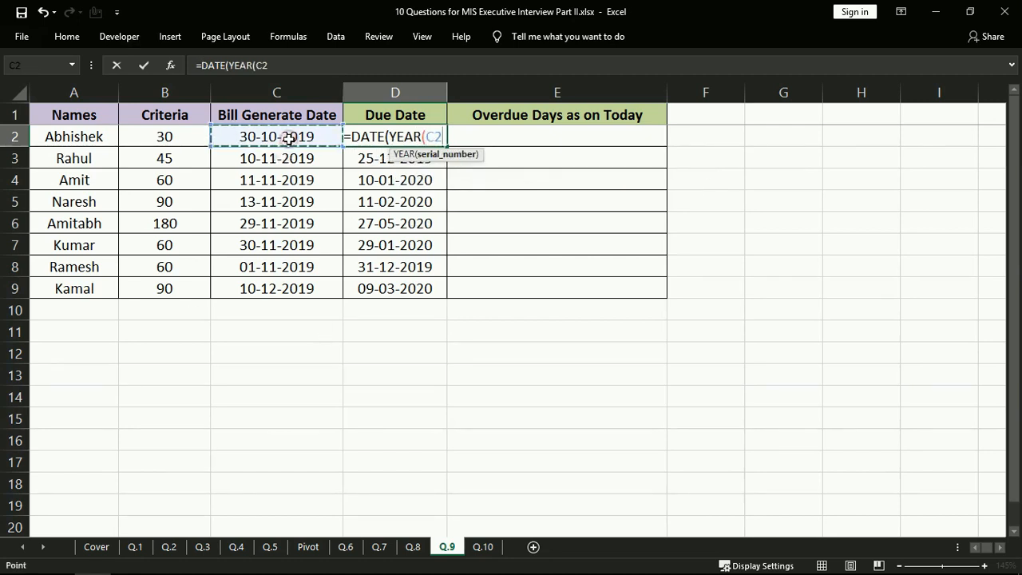
key(F4)
key(F4)
key(F4)
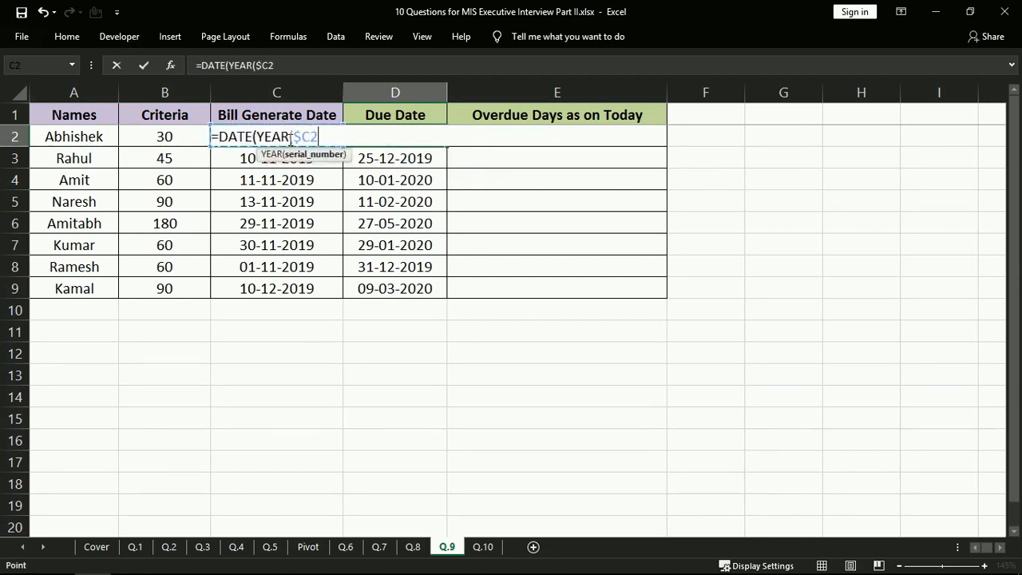
text())
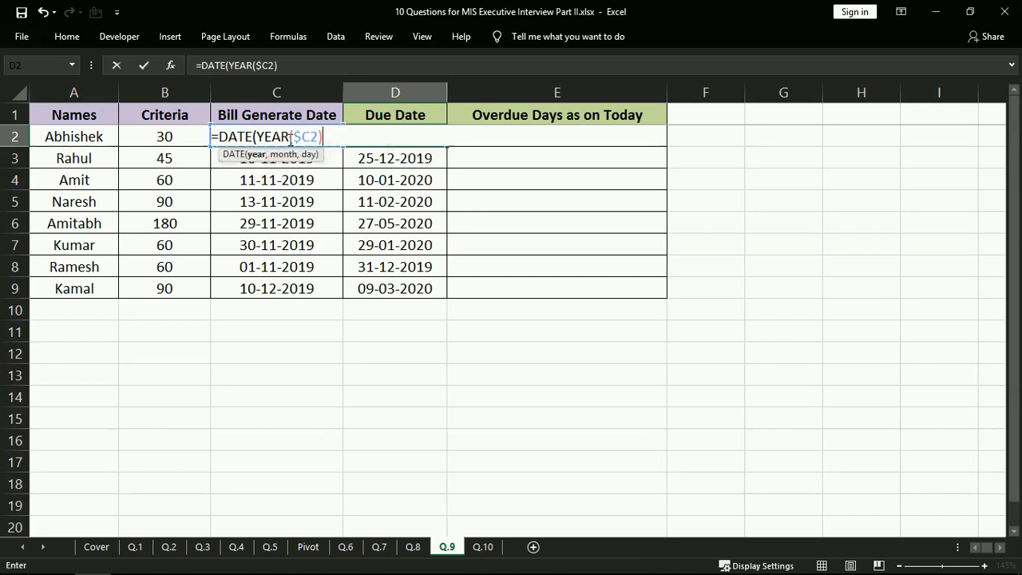
Complete the DATE formula in D2 with MONTH($C2) as the month and DAY($C2) as the day.
text(,mo)
key(Tab)
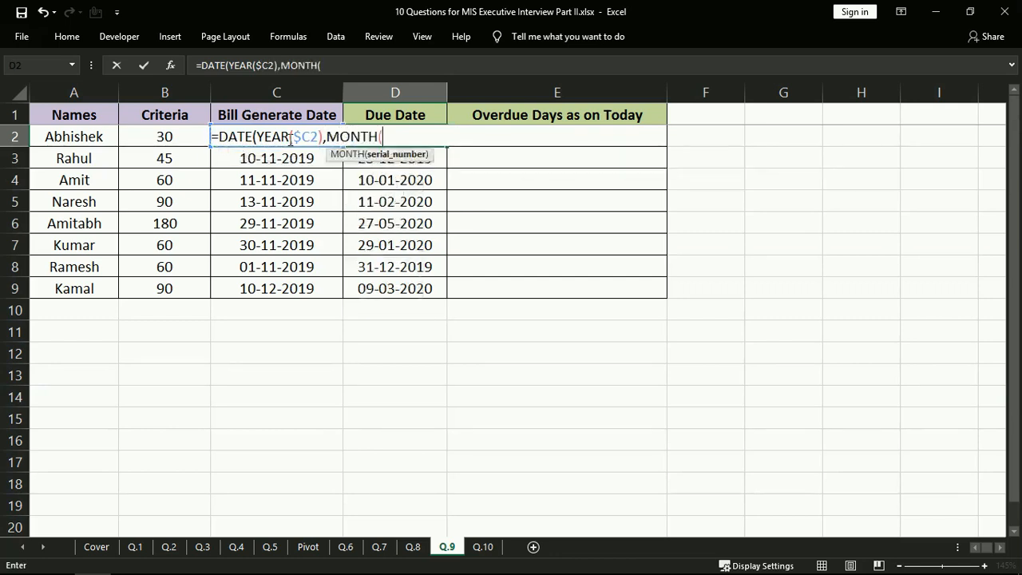
click(290, 138)
key(F4)
key(F4)
key(F4)
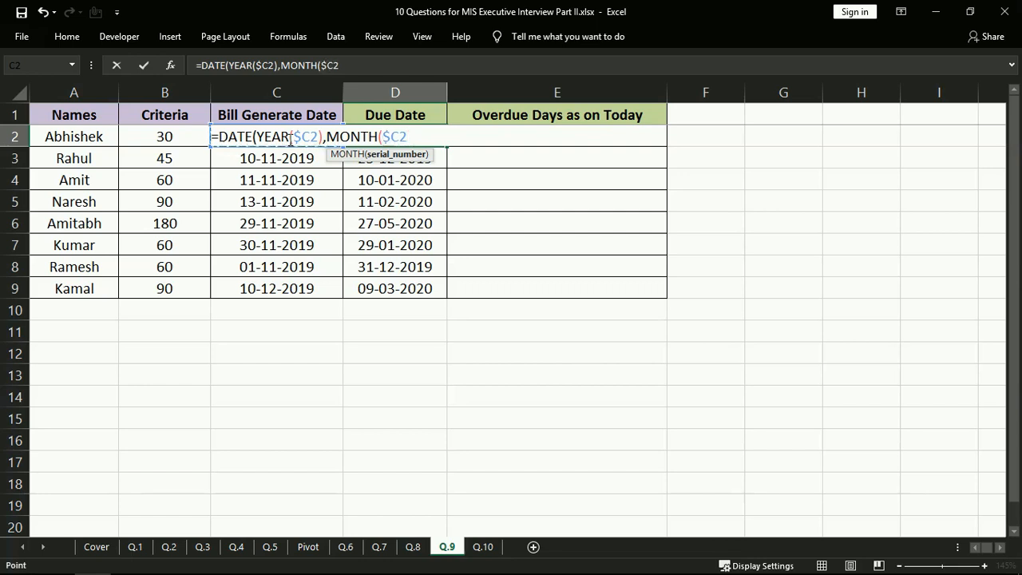
text(),D)
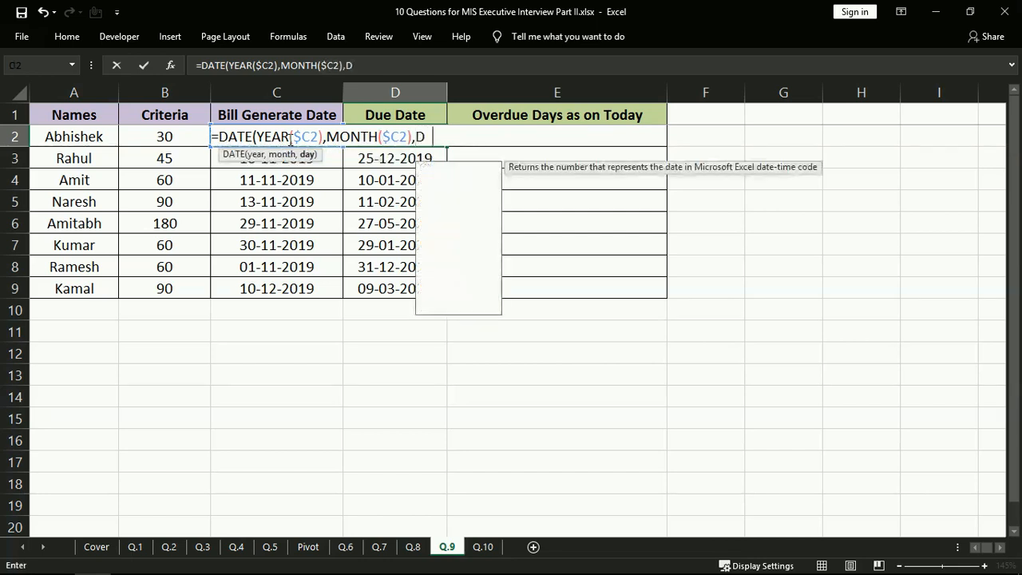
text(ay)
key(Tab)
click(289, 138)
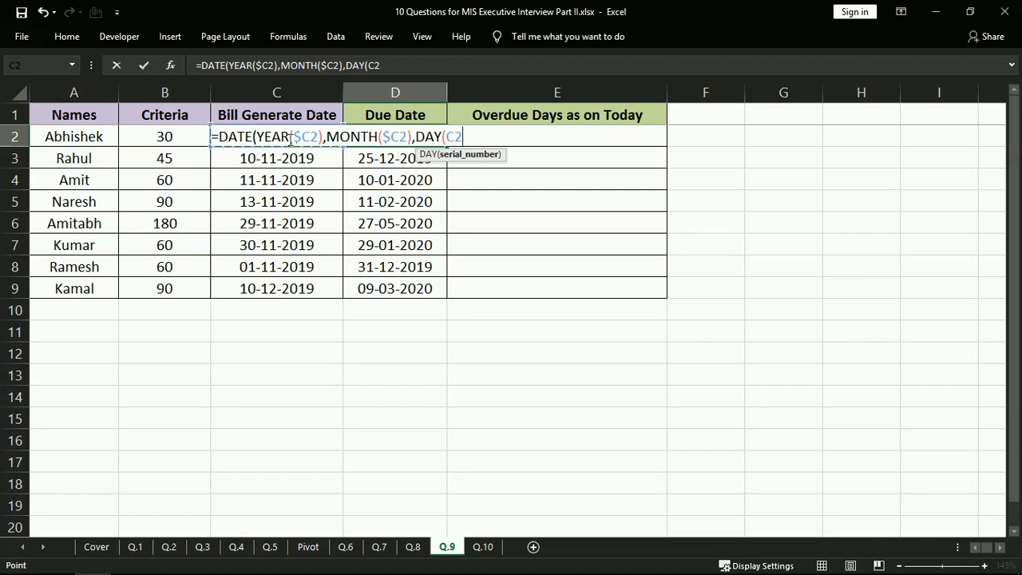
key(F4)
key(F4)
key(F4)
text()))
key(ctrl+Return)
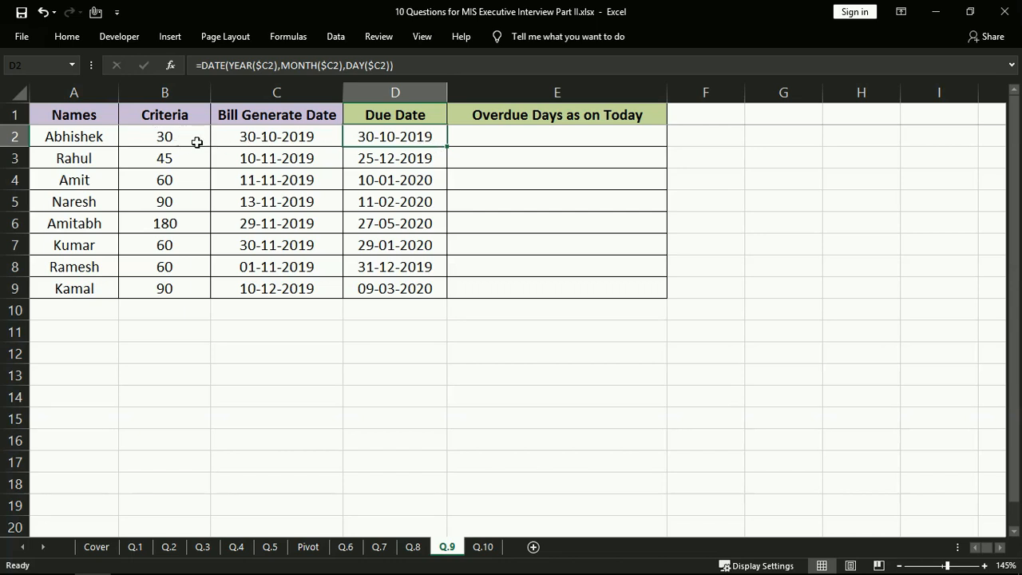
Add +$B2 after DAY($C2) in the D2 formula so the criteria days are included in the due date.
click(389, 67)
key(Right)
text(+)
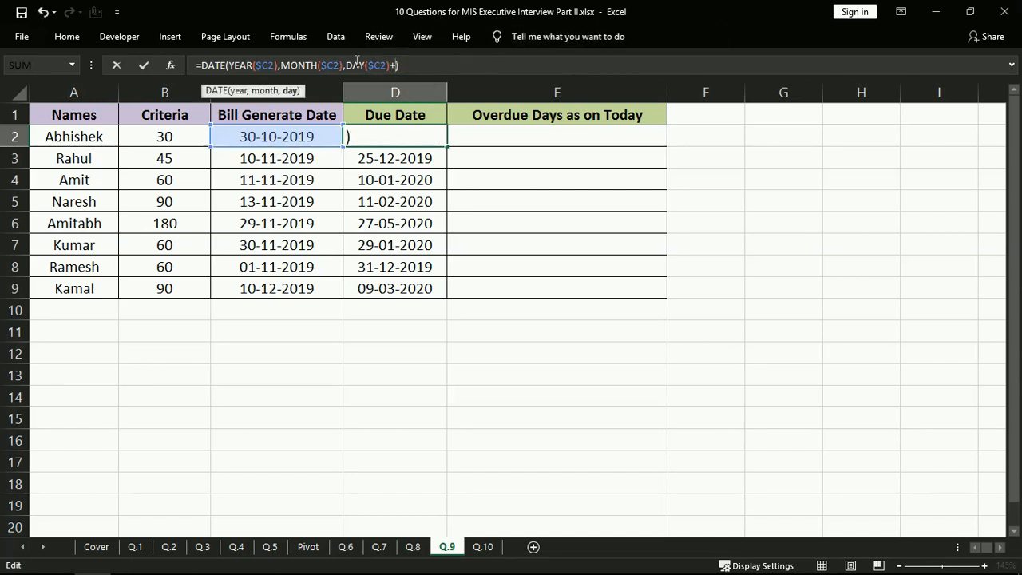
text(+)
click(169, 134)
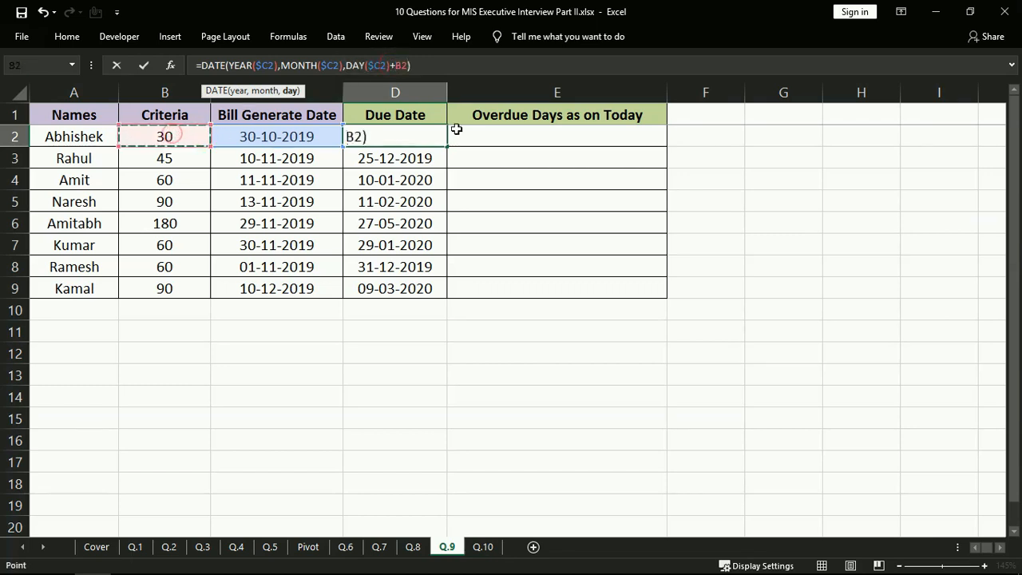
key(F4)
key(F4)
key(F4)
key(Return)
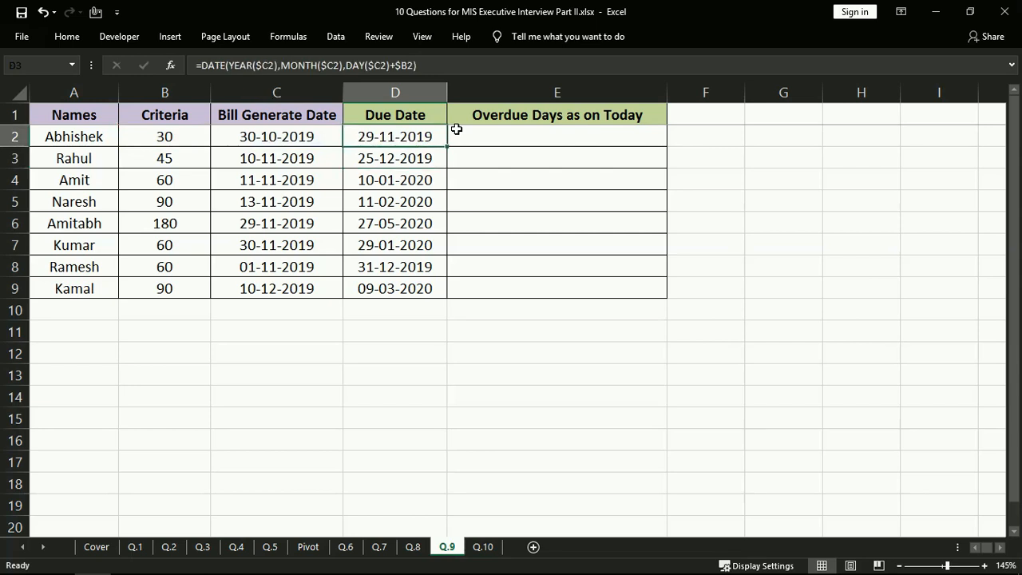
Fill the DATE-based Due Date formula from D2 down to D9.
double_click(448, 146)
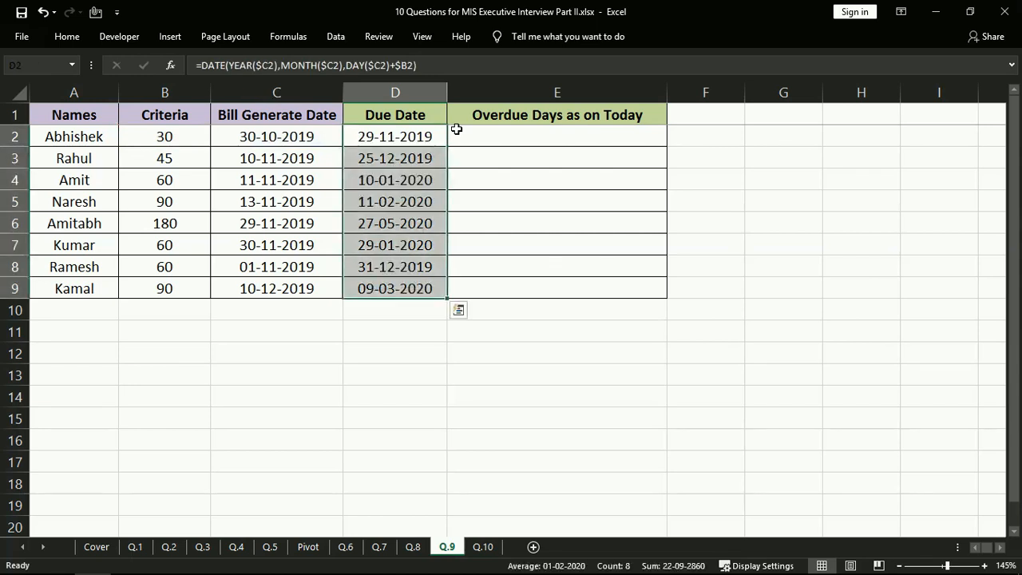
key(Up)
key(Down)
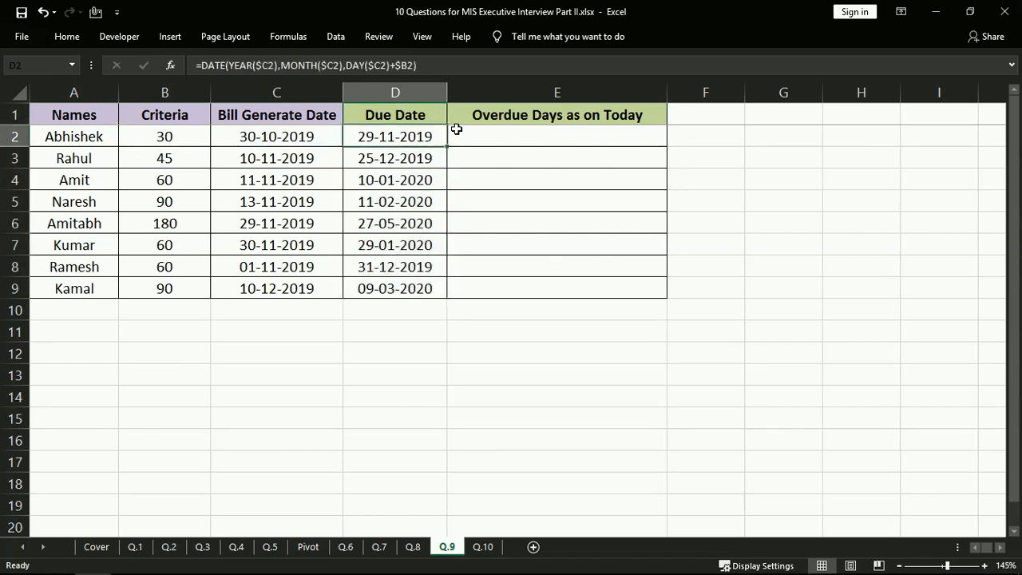
Enter =TODAY()-$D2 in E2 to calculate the first row's overdue days.
key(Left)
key(Left)
key(Left)
key(Right)
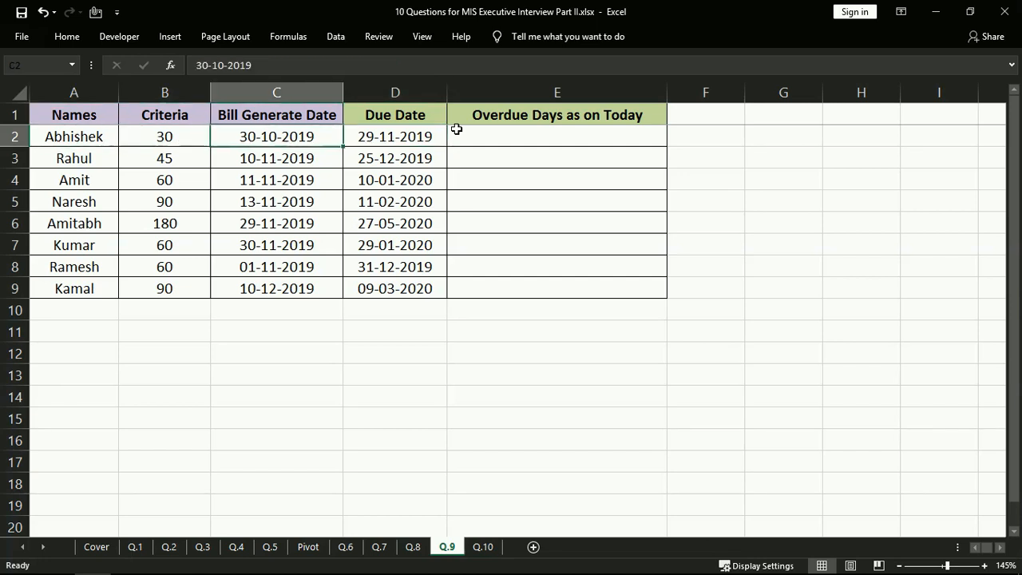
key(Right)
key(Right)
key(Right)
key(Up)
key(Down)
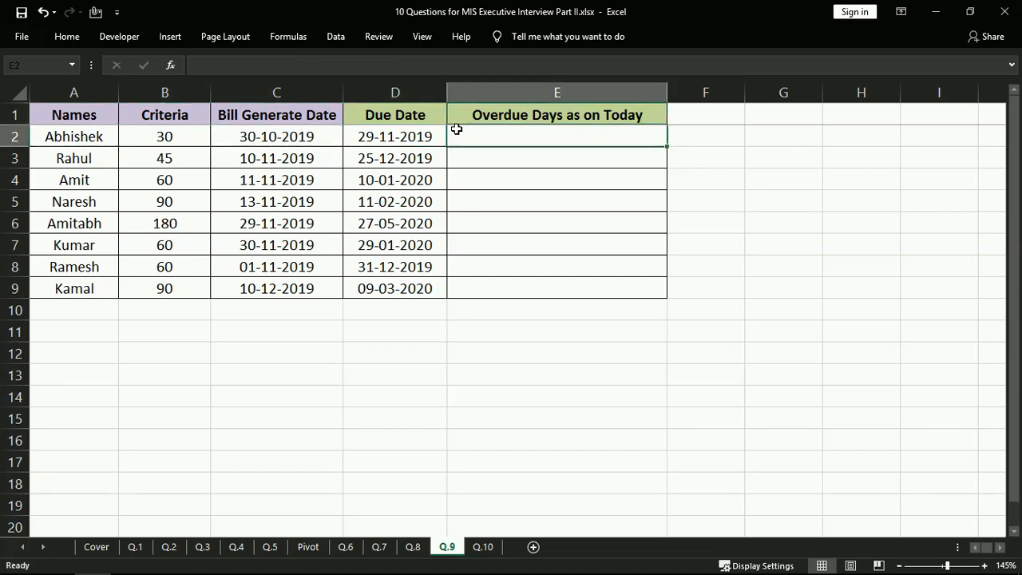
text(=)
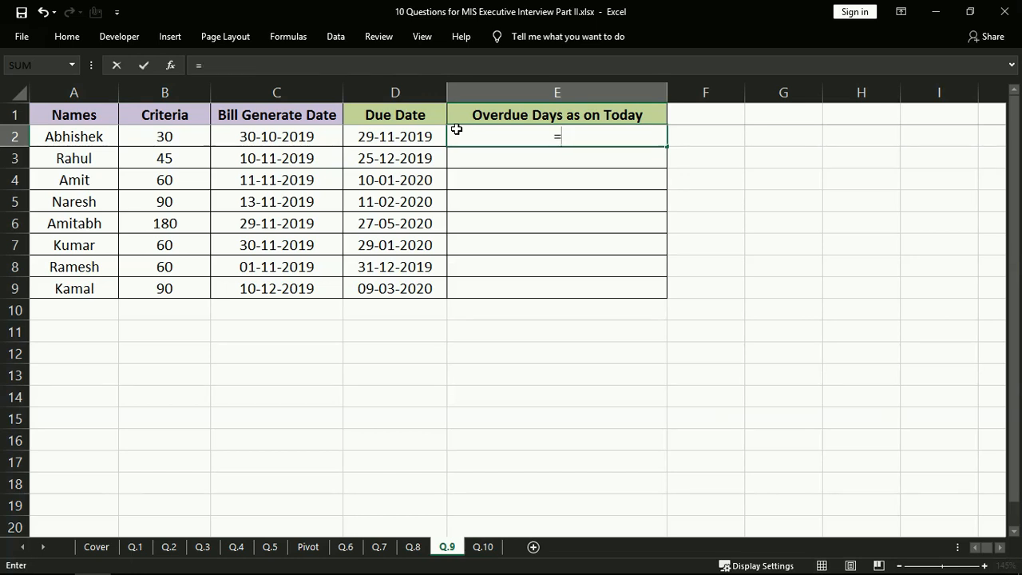
text(tod)
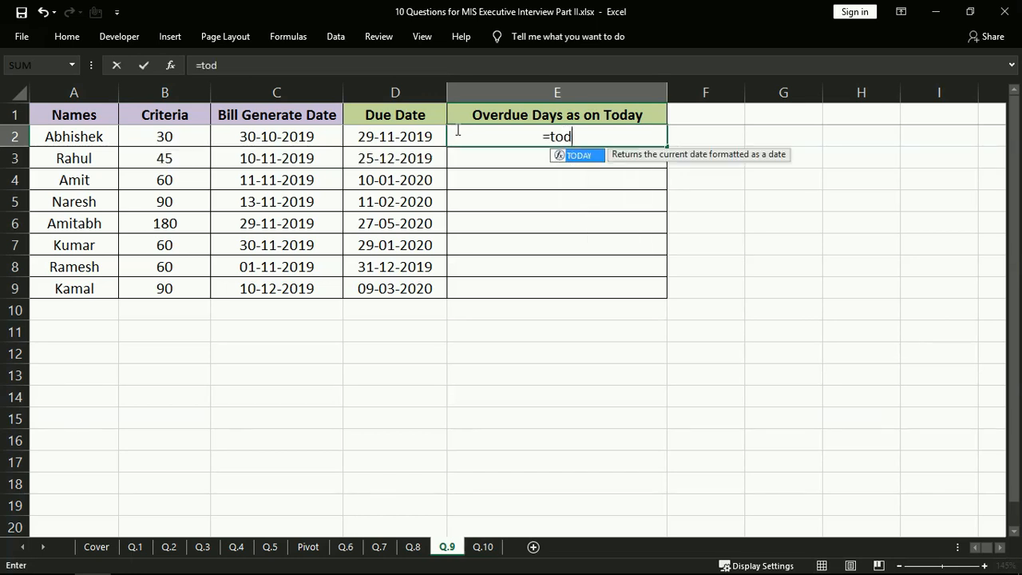
text(ay)
key(Tab)
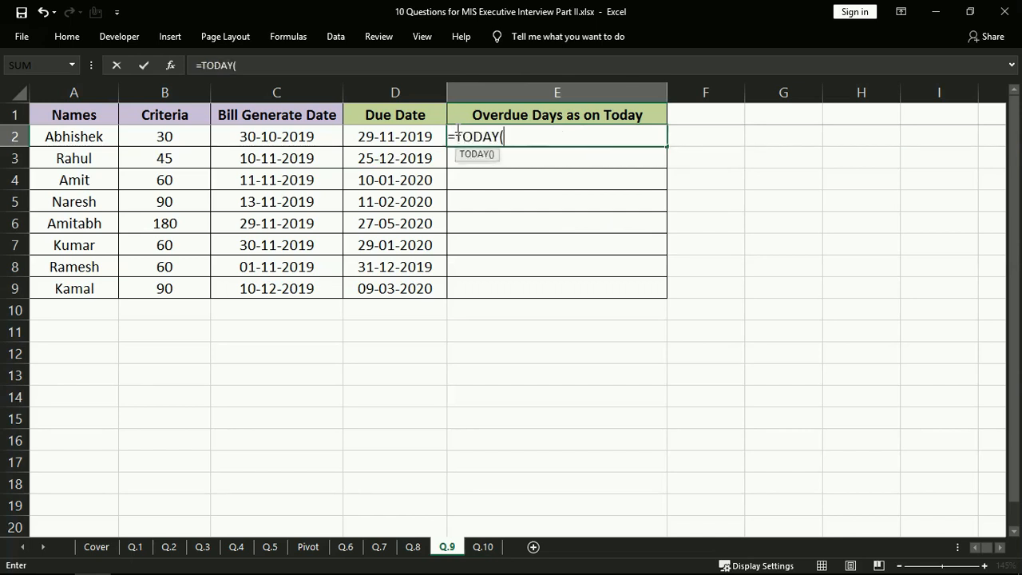
text())
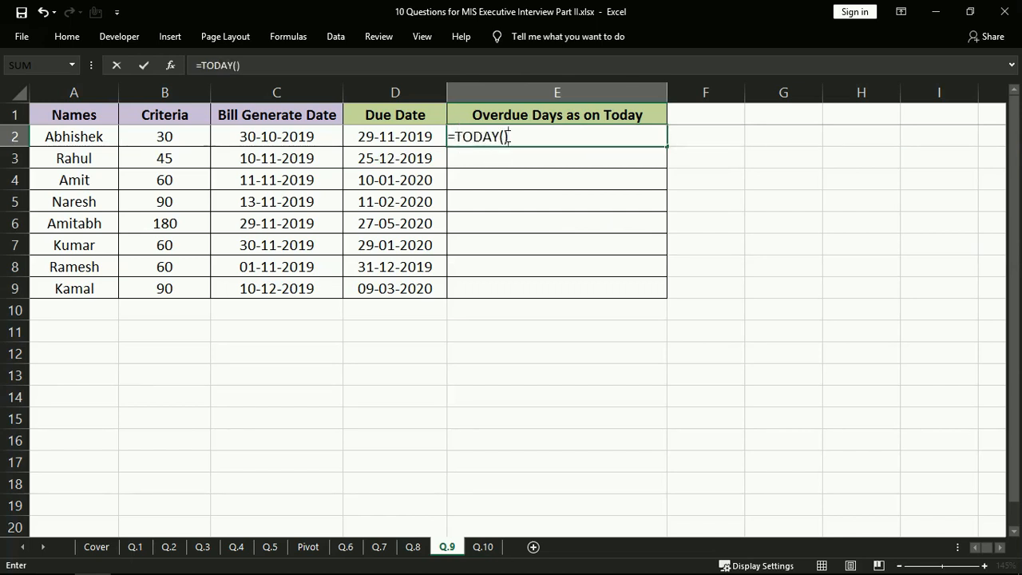
text(-)
click(415, 135)
key(F4)
key(F4)
key(F4)
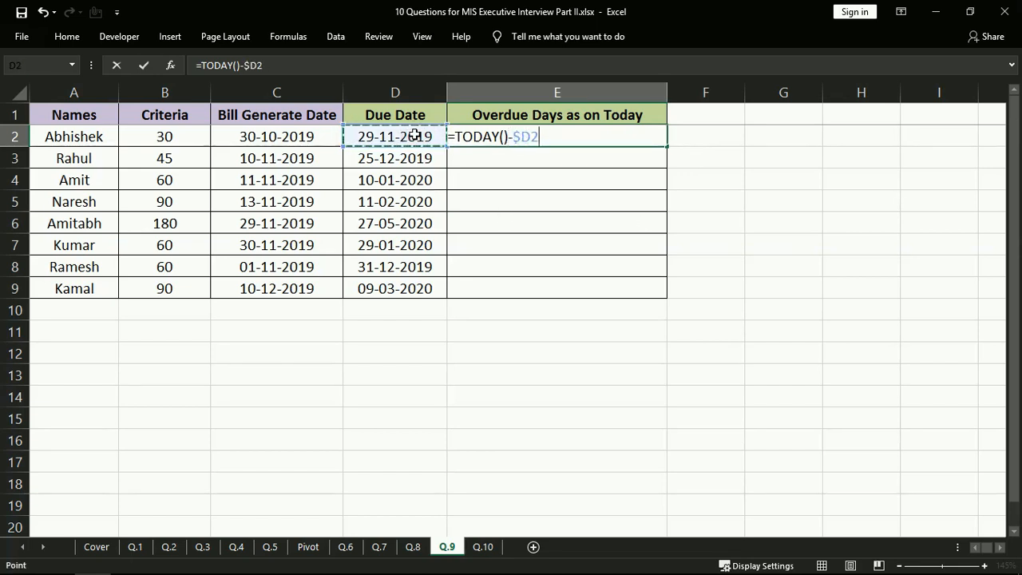
key(Return)
Fill the Overdue Days formula from E2 down to E9 and set the range's number format to General.
key(Left)
key(ctrl+Down)
key(Right)
key(ctrl+shift+Up)
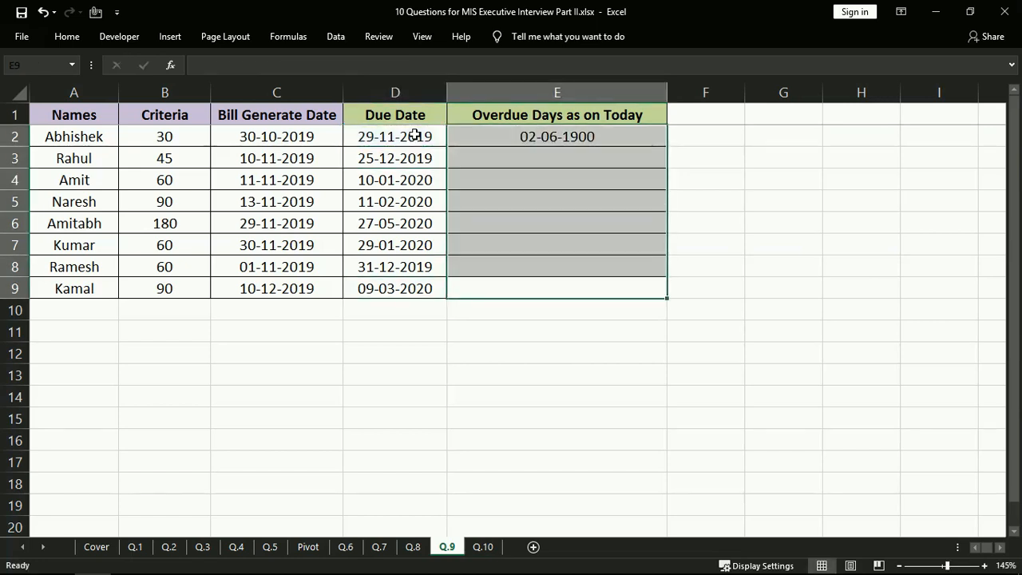
key(ctrl+d)
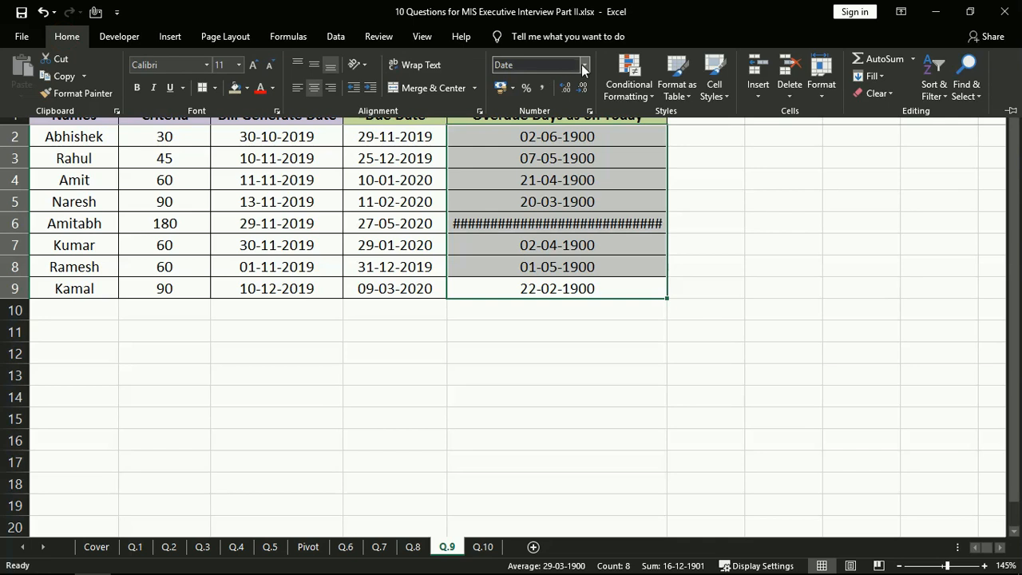
click(584, 64)
click(550, 93)
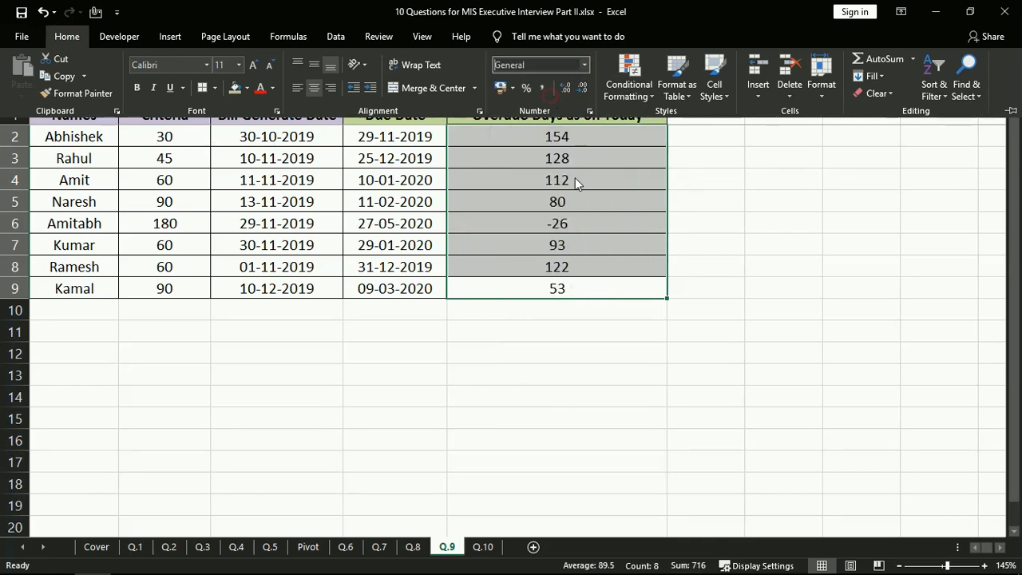
Replace the formula in E2 with =DAYS360($D2,TODAY()).
click(571, 136)
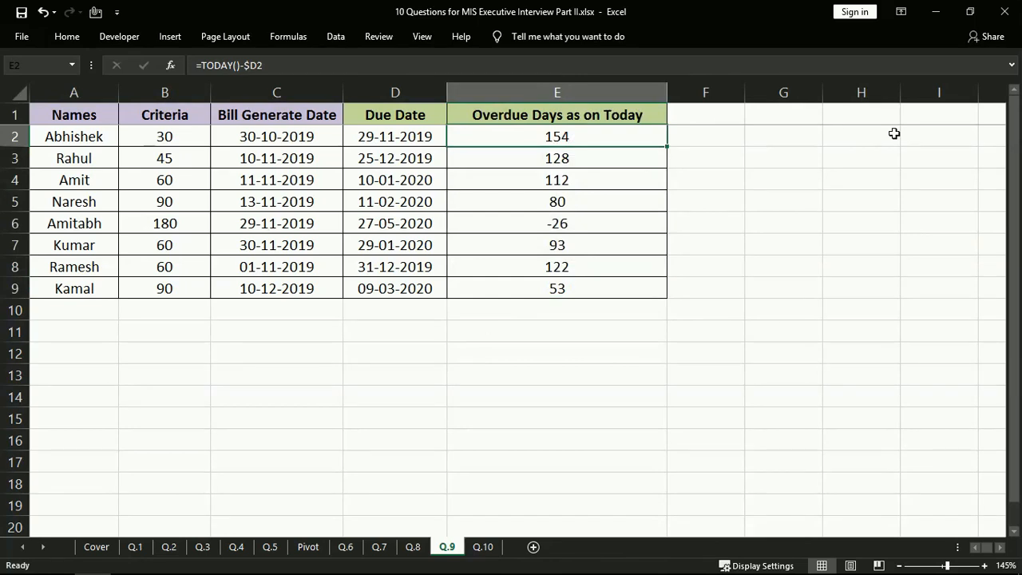
text(=days)
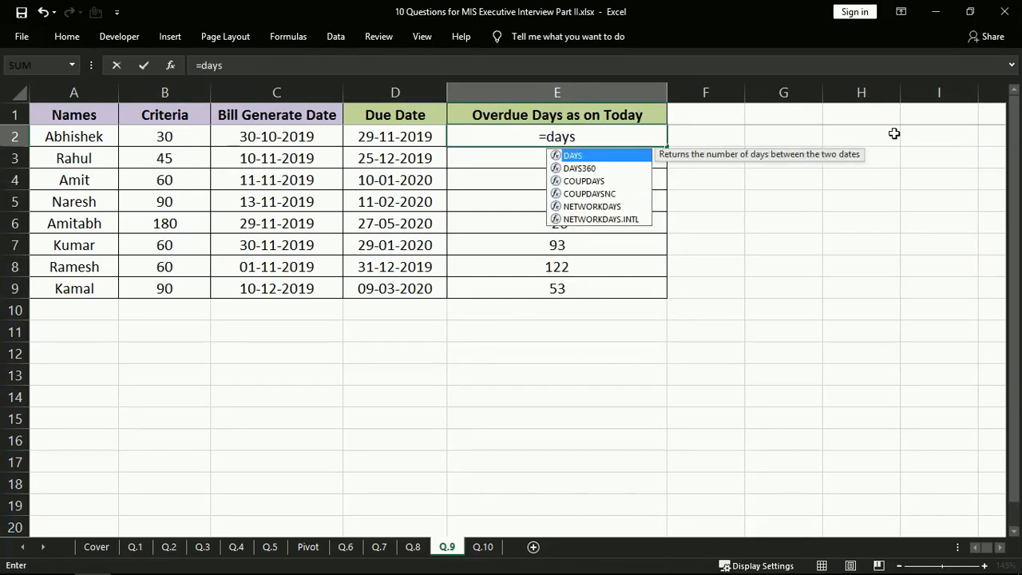
key(Down)
key(Tab)
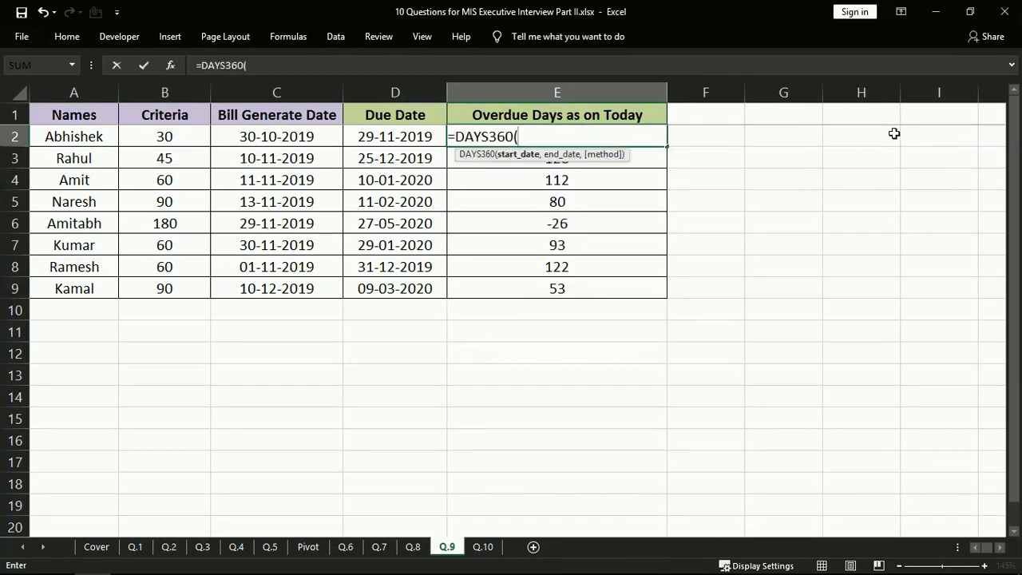
click(395, 136)
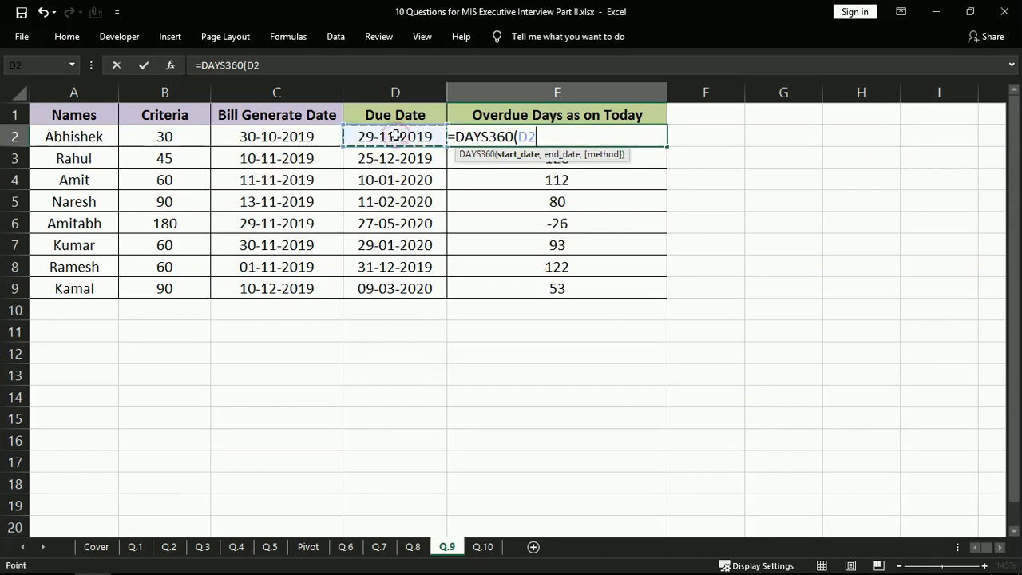
key(F4)
key(F4)
key(F4)
text(,tod)
key(Tab)
text()))
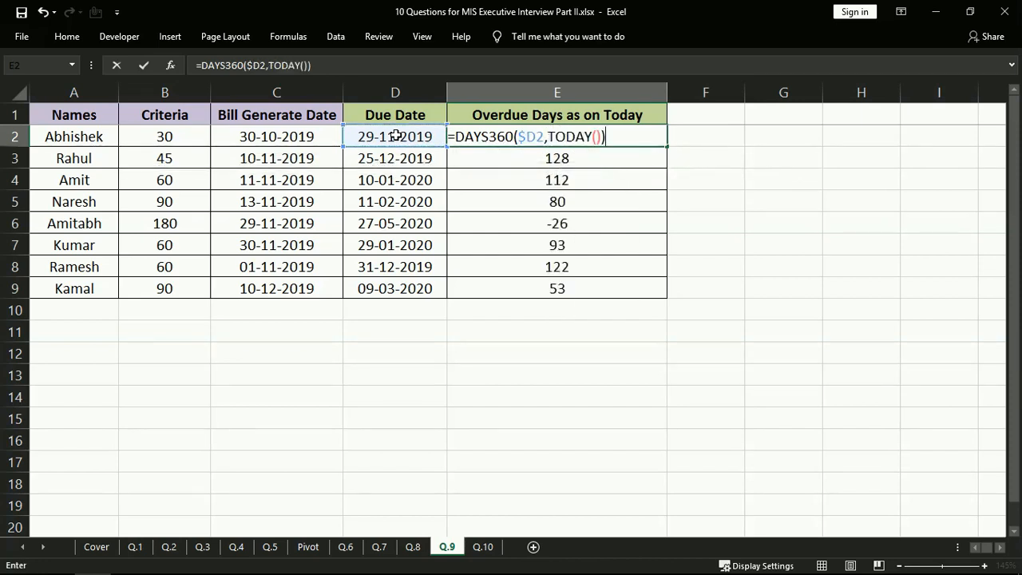
key(Return)
Fill the DAYS360 formula from E2 down to E9.
key(Up)
key(ctrl+shift+Down)
key(ctrl+d)
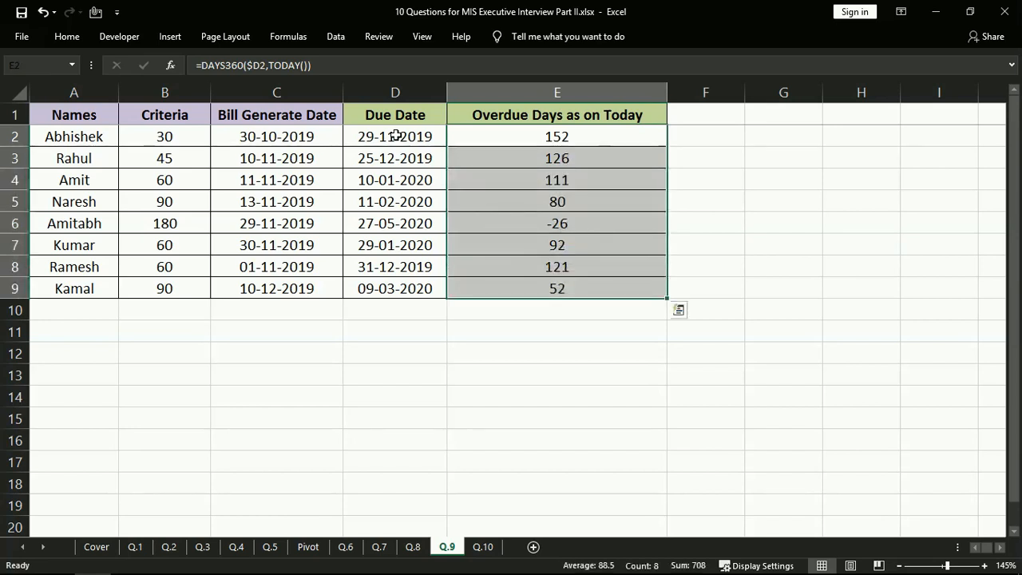
key(Up)
key(Down)
key(Right)
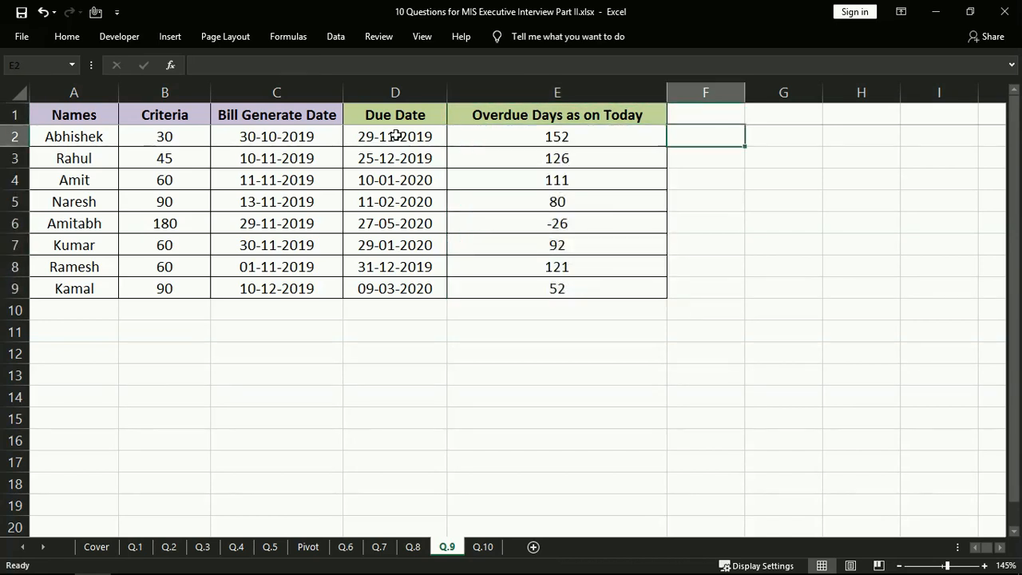
Review the DAYS360 formulas and results in the Overdue Days as on Today column.
key(Left)
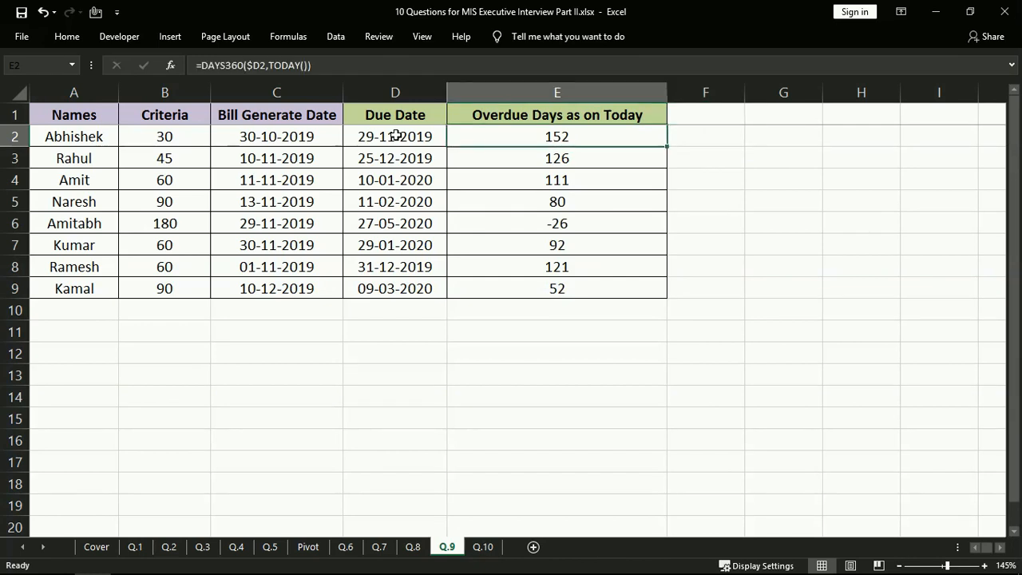
key(Down)
key(Down)
key(Down)
key(Down)
key(Down)
key(Up)
key(Up)
key(Up)
key(Up)
key(Up)
key(Up)
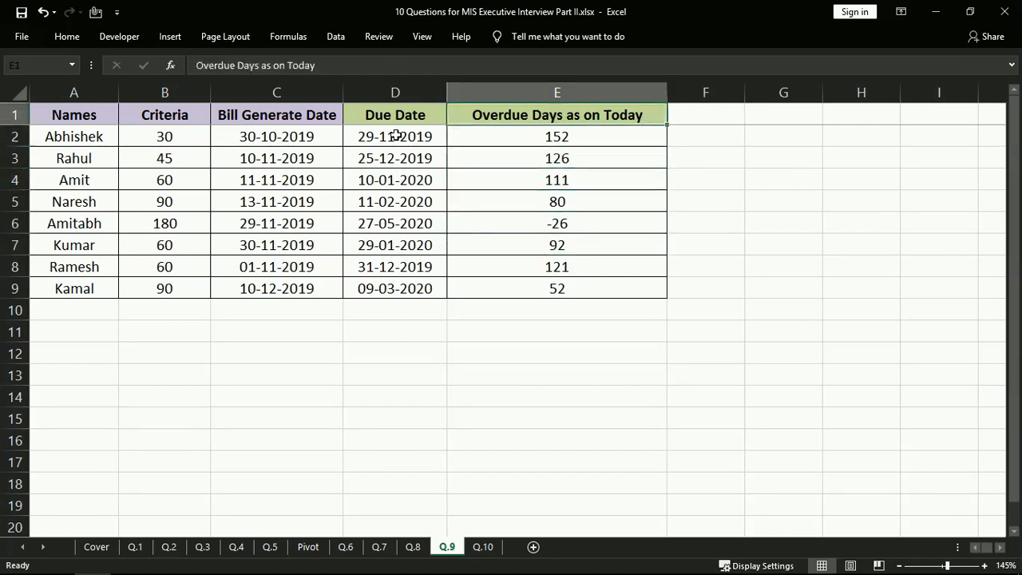
key(Down)
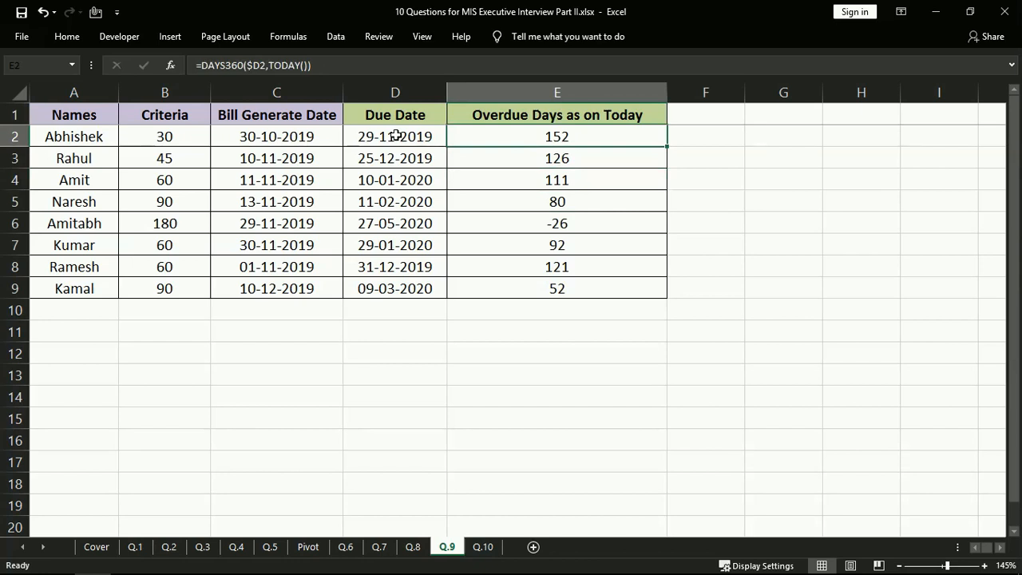
Enter =TODAY()-D2 in F2 as a comparison for the first row's overdue days.
key(Right)
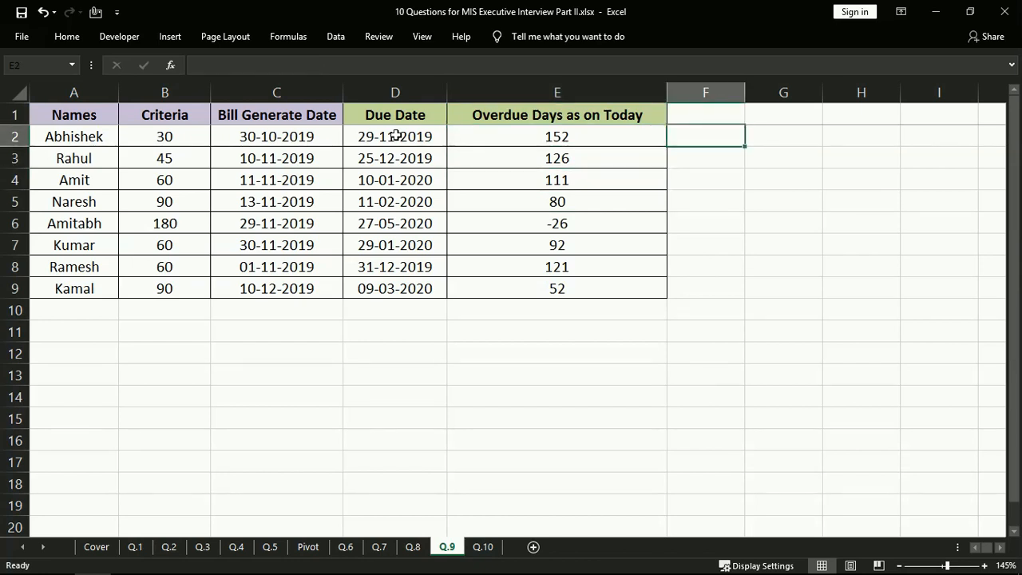
text(=)
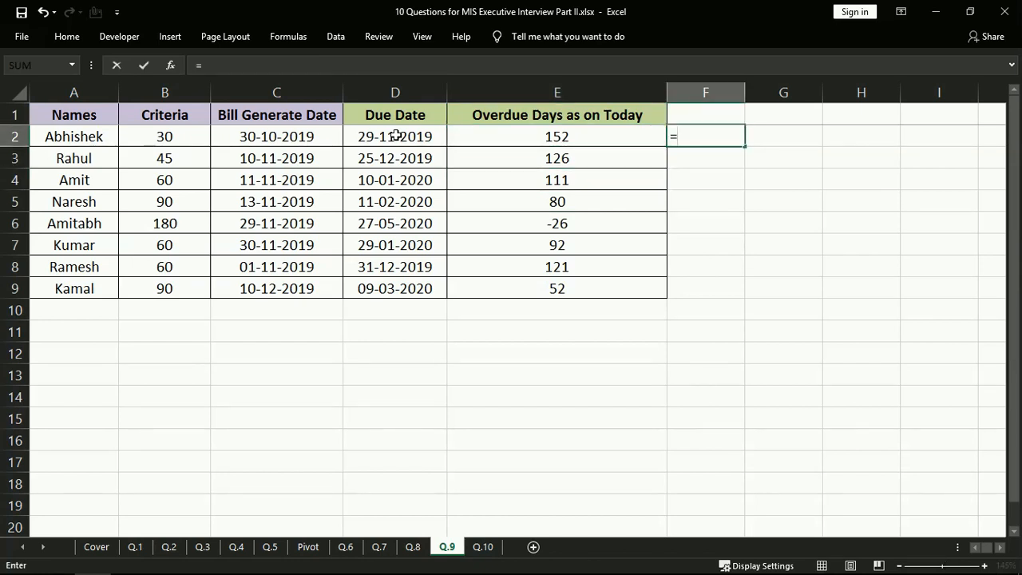
text(TODAY()
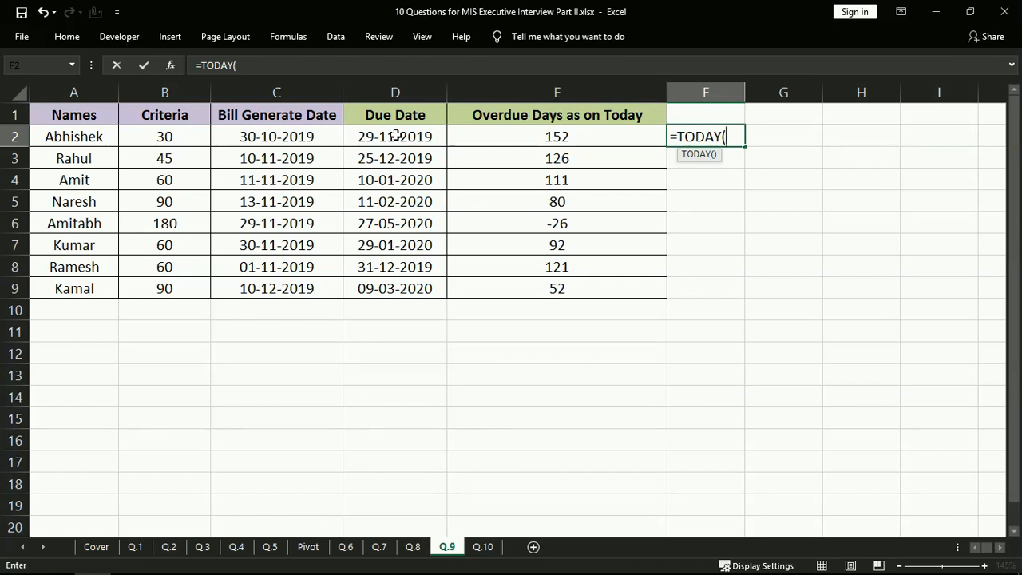
text()-)
click(395, 136)
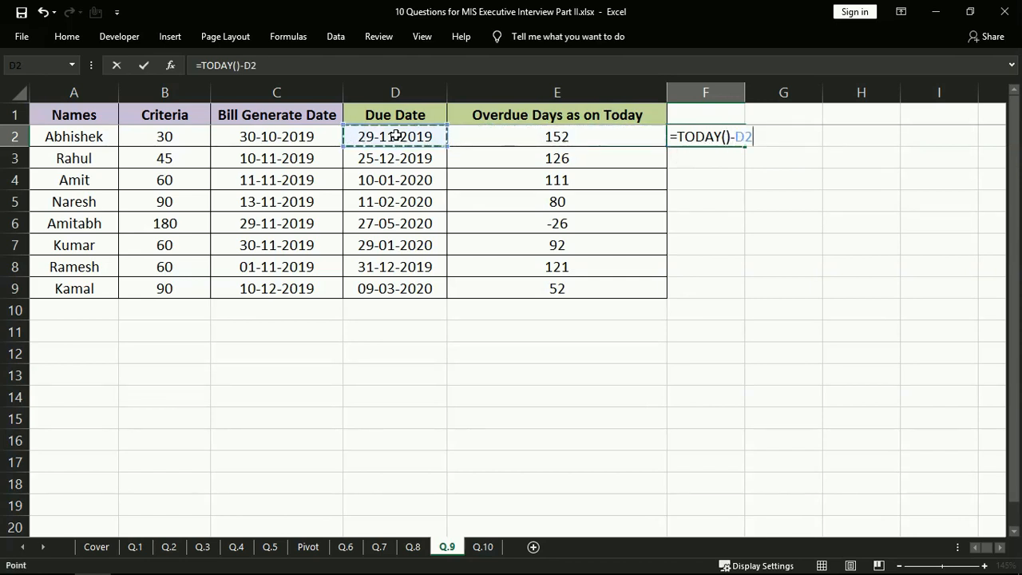
key(Return)
Fill the TODAY subtraction formula from F2 down to F9.
key(Left)
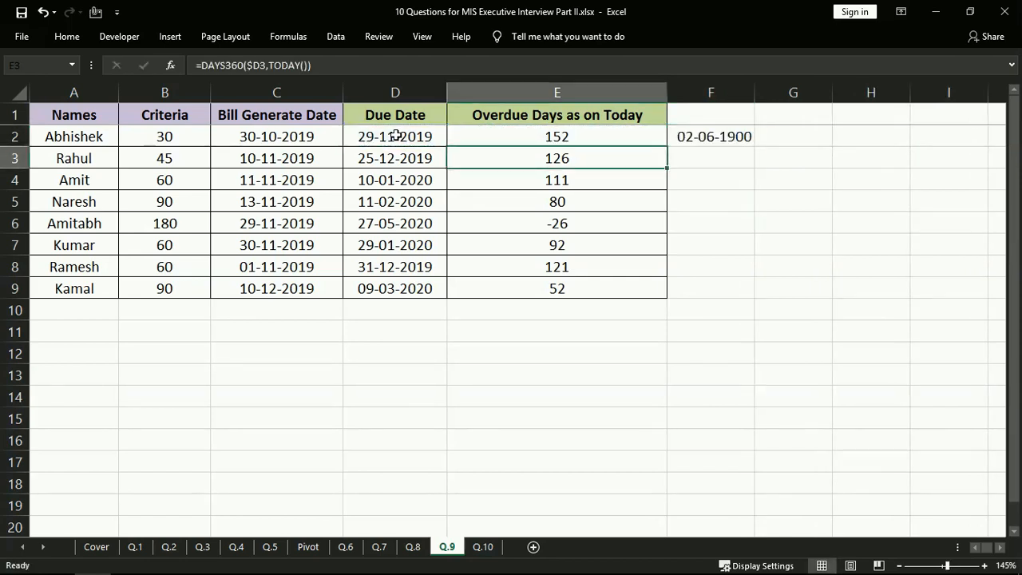
key(ctrl+Down)
key(Right)
key(ctrl+shift+Up)
key(ctrl+d)
key(ctrl+Up)
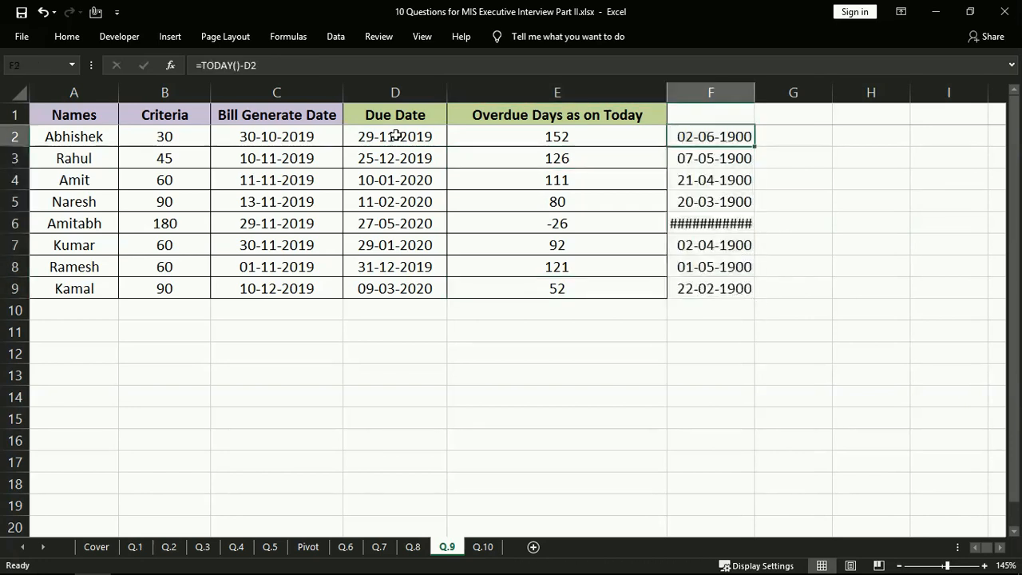
Set the number format of F2:F9 to General and center the values.
key(ctrl+shift+Down)
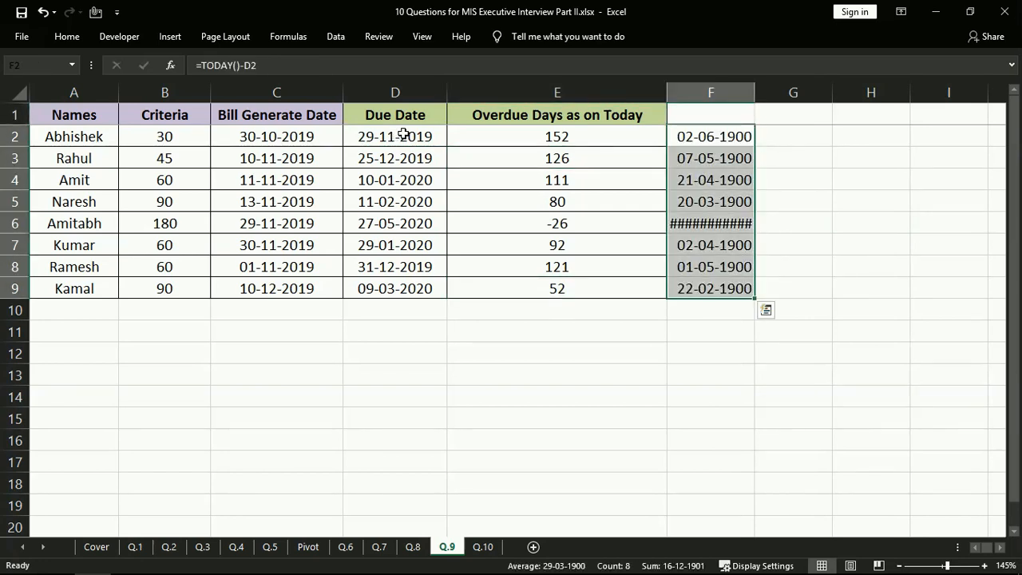
click(67, 36)
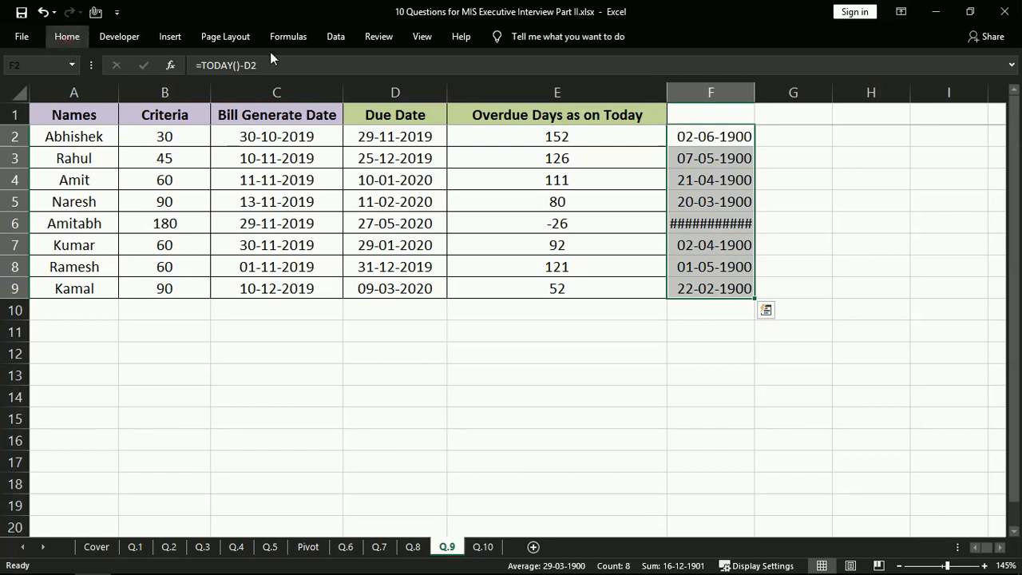
click(584, 65)
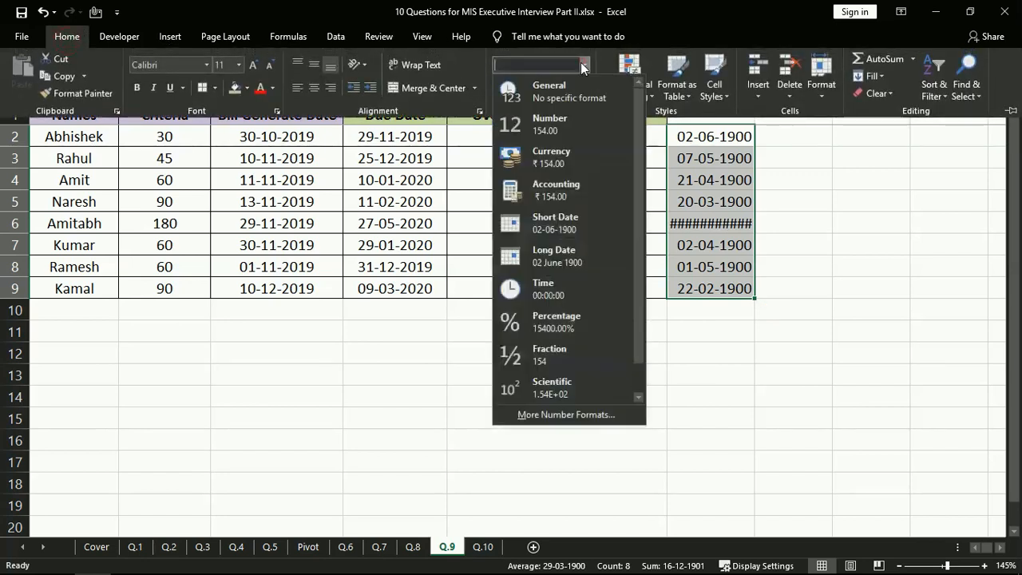
click(549, 89)
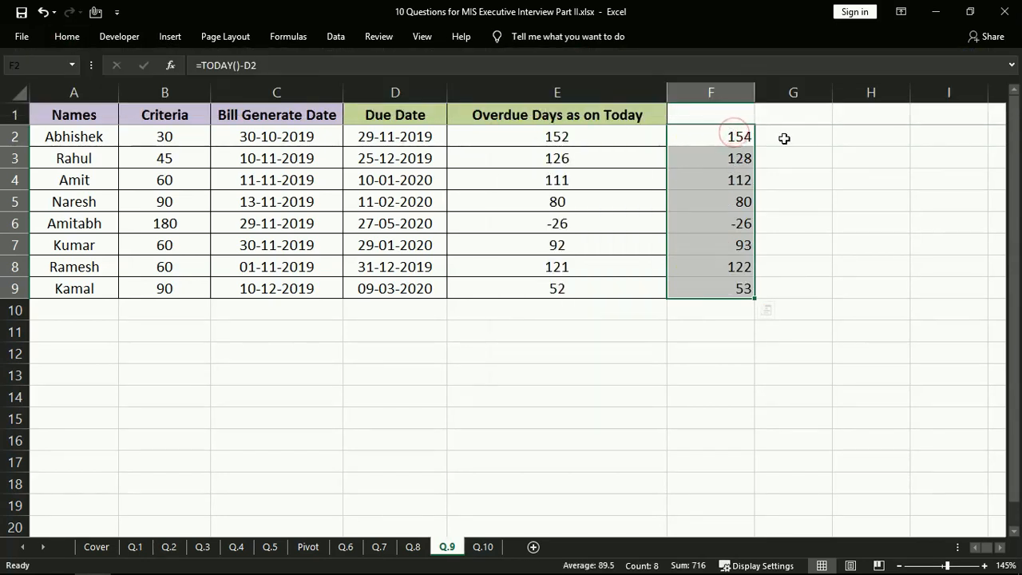
key(alt+h)
key(a)
key(c)
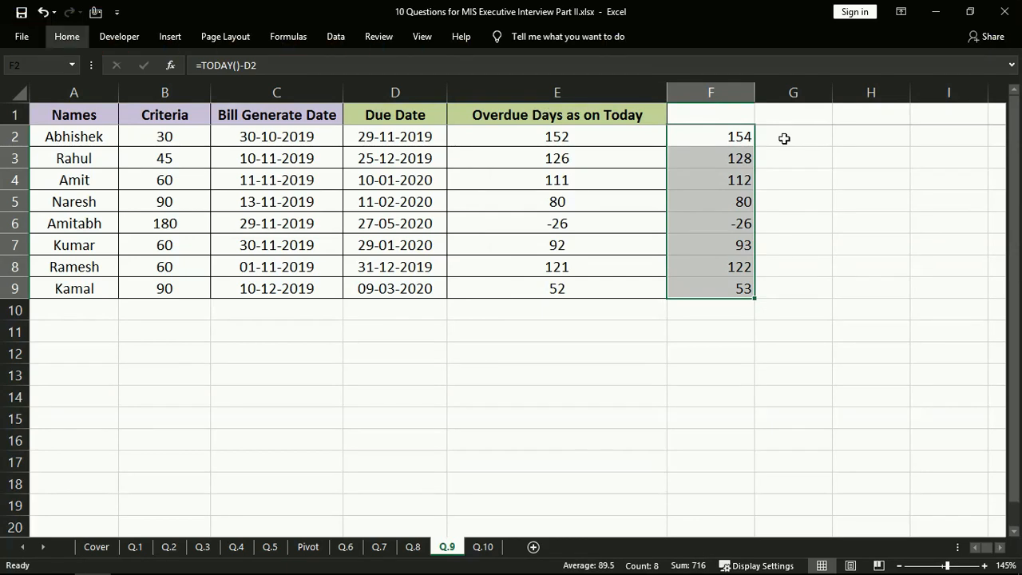
Compare the DAYS360 results in column E with the TODAY subtraction results in column F row by row.
key(Left)
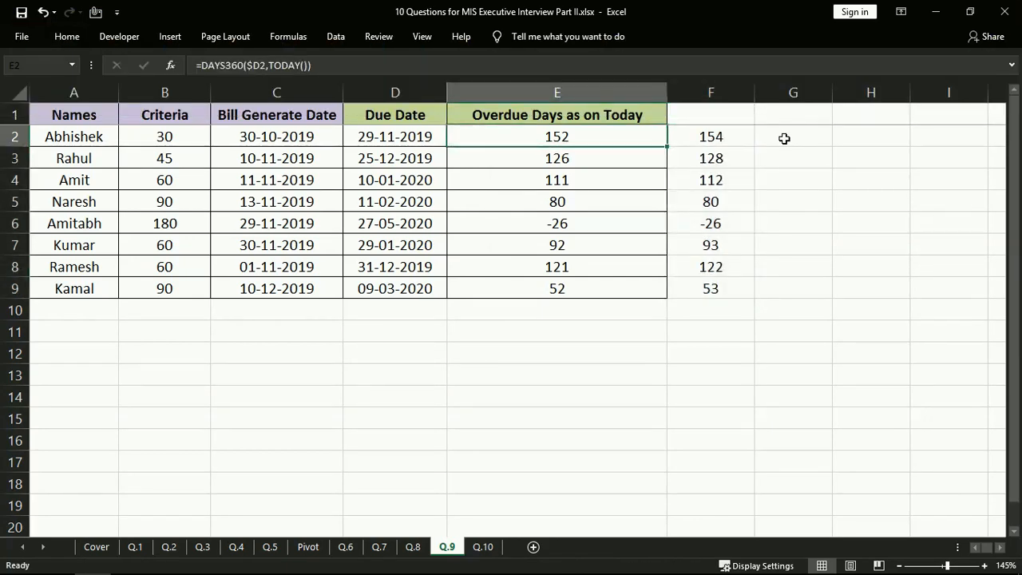
click(725, 136)
click(591, 136)
click(573, 158)
click(575, 180)
click(579, 205)
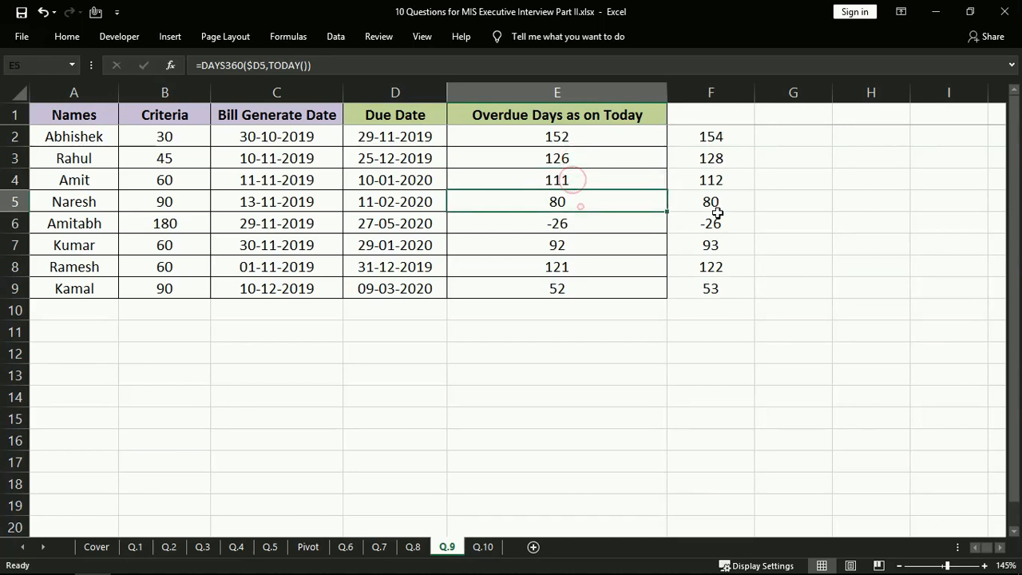
click(590, 226)
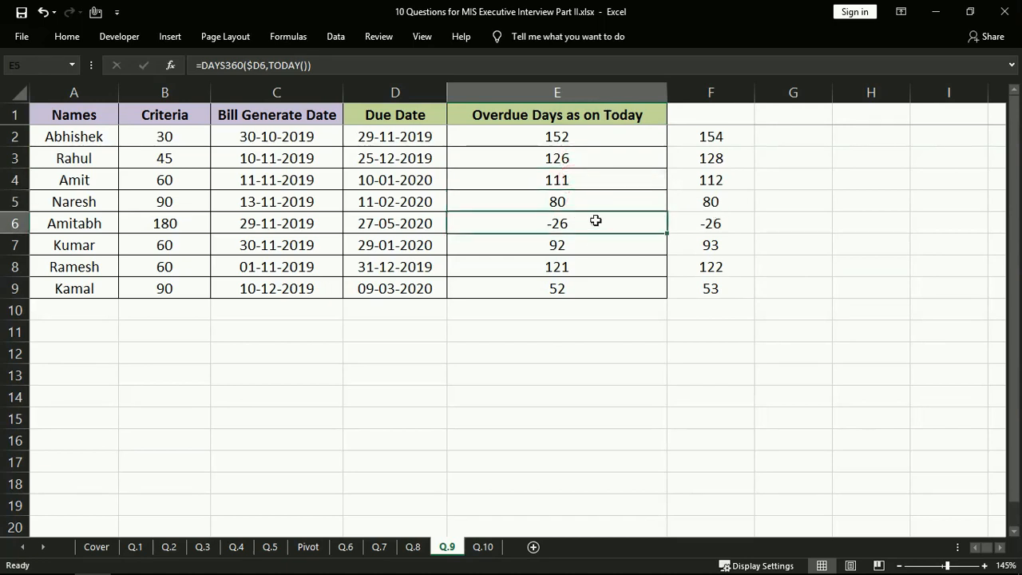
click(707, 133)
click(709, 158)
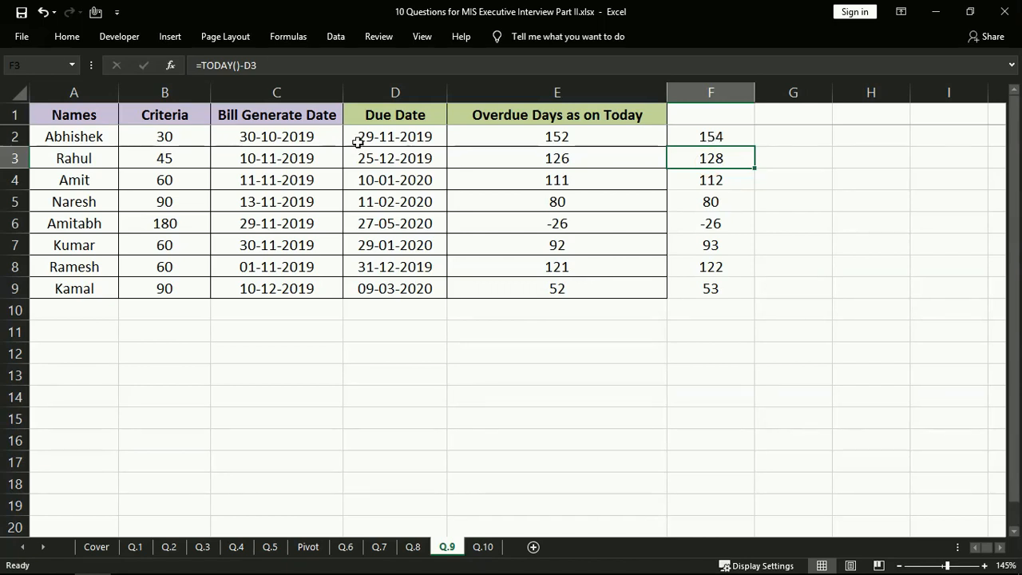
Copy the bill generate dates in C2:C4 and paste them as values only into C12:C14.
click(396, 136)
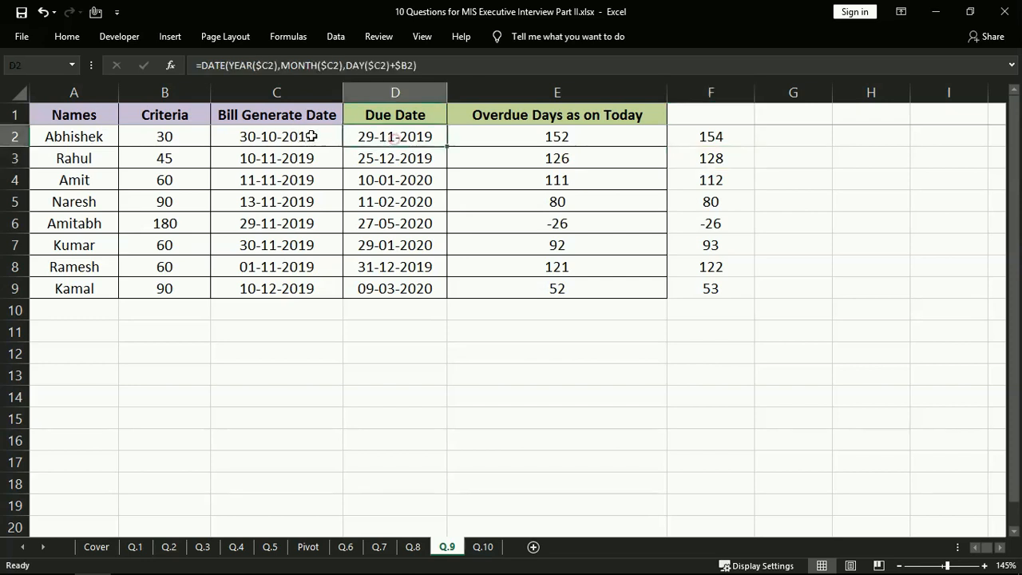
click(310, 130)
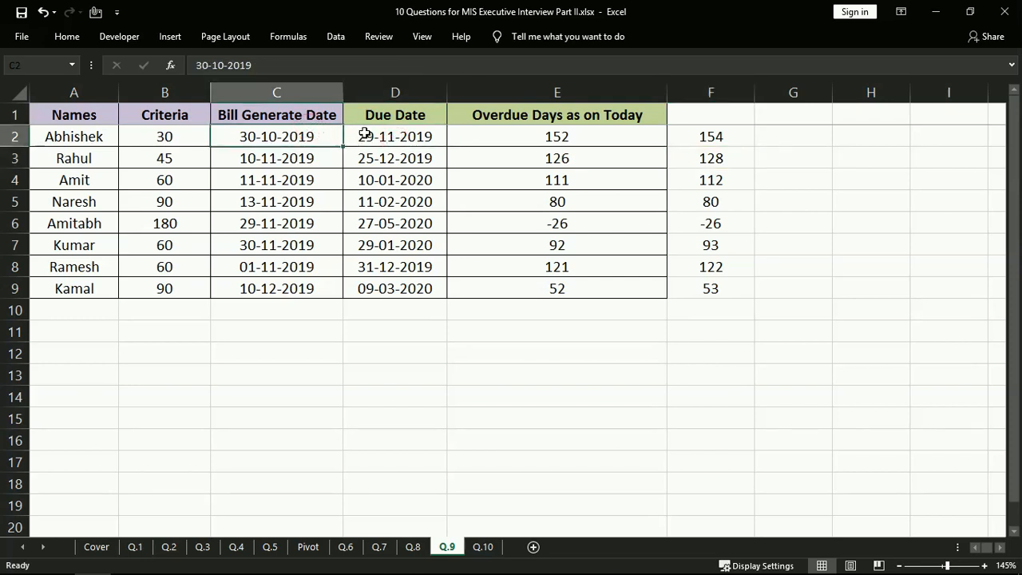
key(shift+Down)
key(shift+Down)
key(ctrl+c)
key(ctrl+Down)
key(Down)
key(Down)
key(Down)
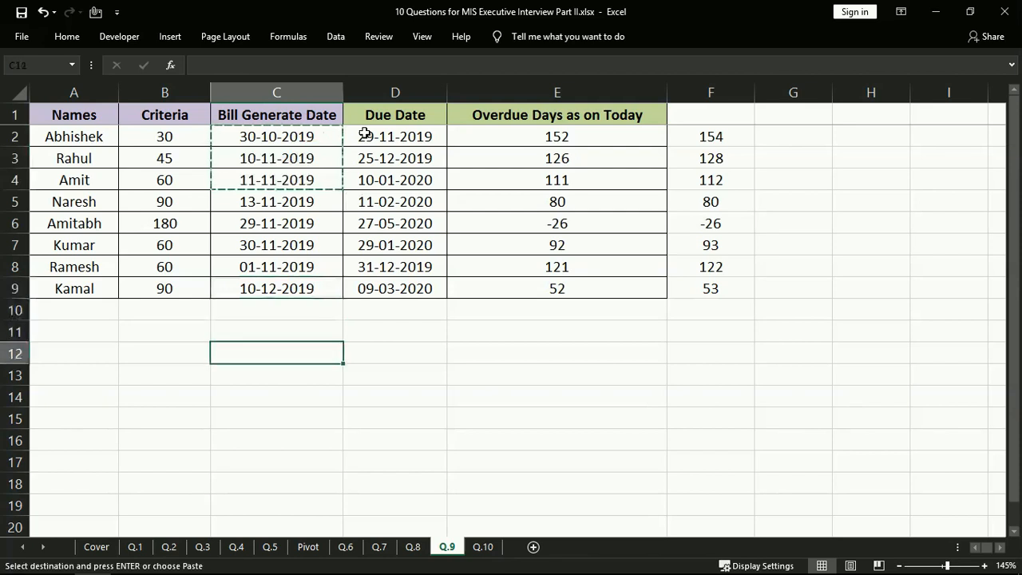
key(ctrl+alt+v)
key(v)
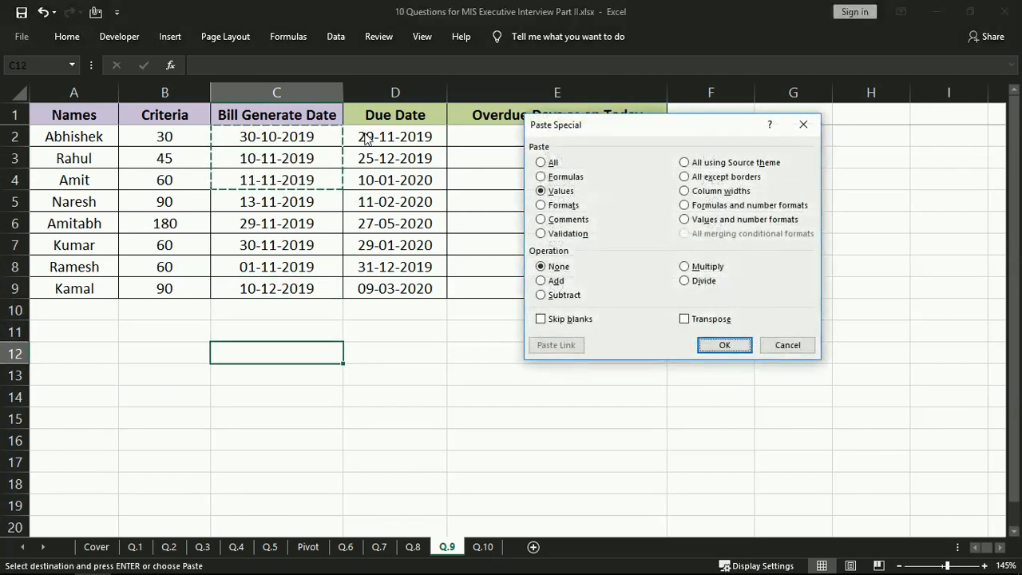
key(Return)
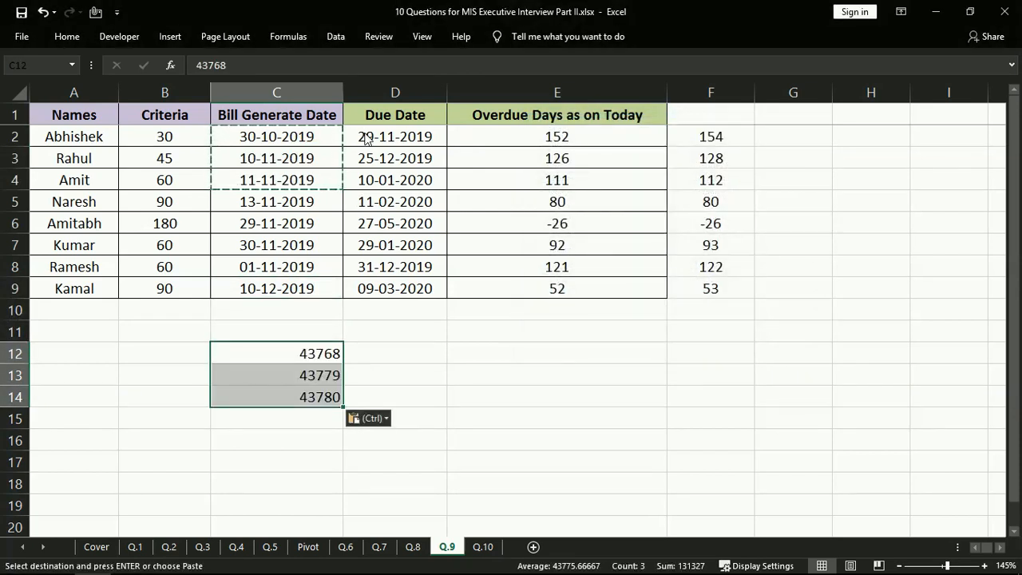
Clear the pasted serial numbers from C12:C14 and check the formulas in E2 and F2.
key(Delete)
key(ctrl+Up)
key(ctrl+Up)
key(ctrl+Right)
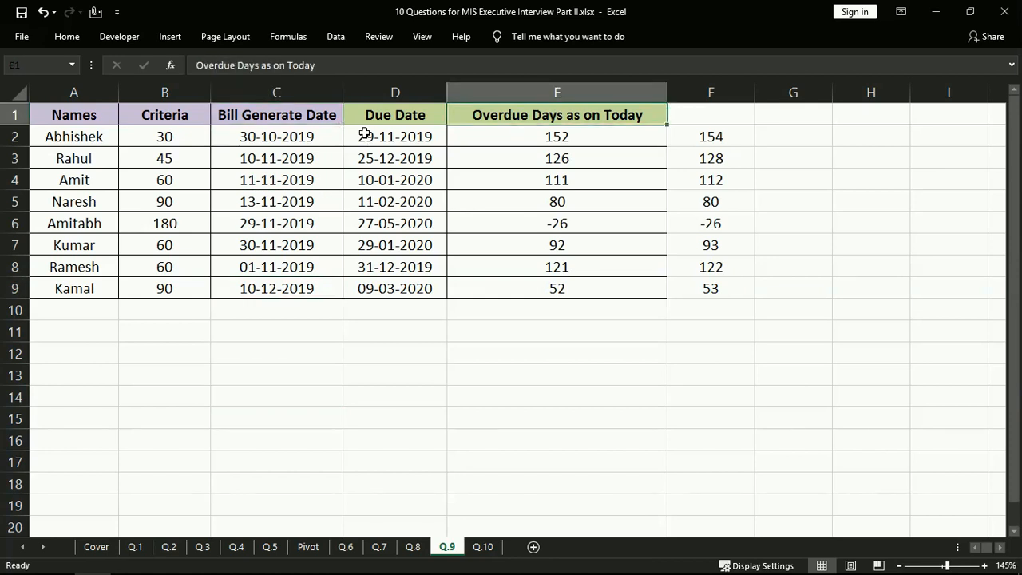
key(Right)
key(Down)
key(Left)
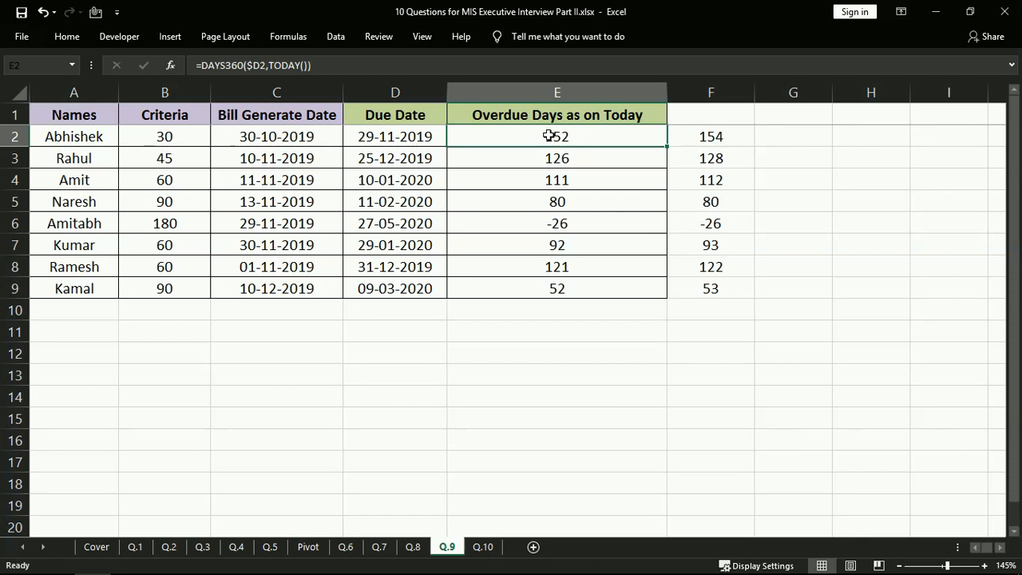
click(702, 136)
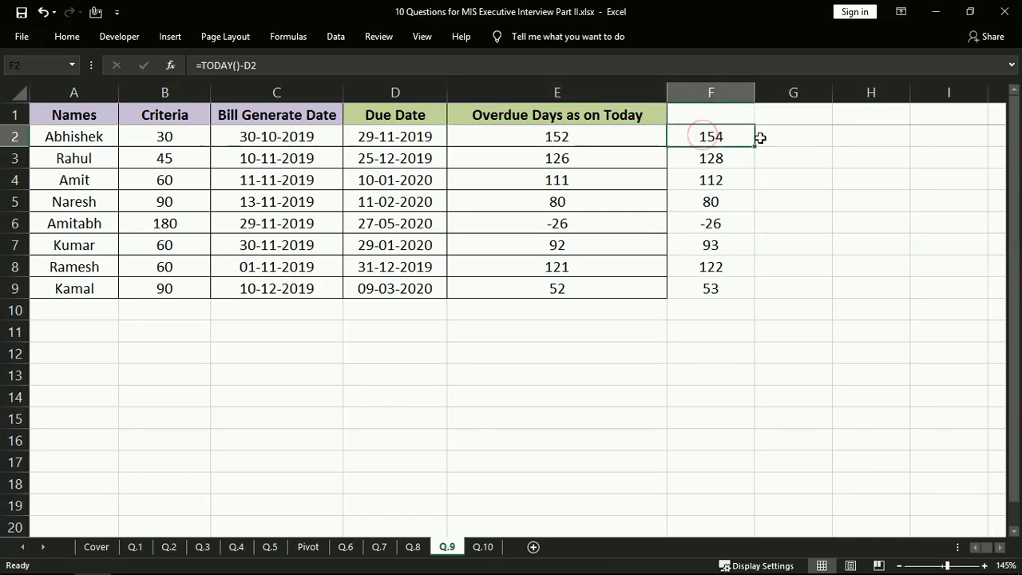
Switch to the Q.10 sheet and examine the Email Address and Name lists with their Correct Form columns.
key(ctrl+Page_Down)
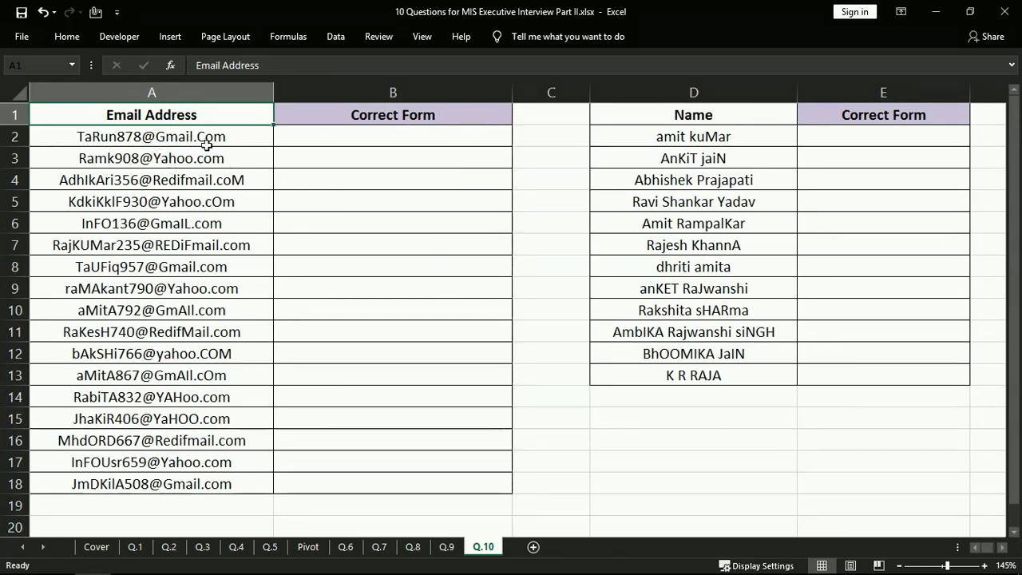
click(889, 135)
click(183, 145)
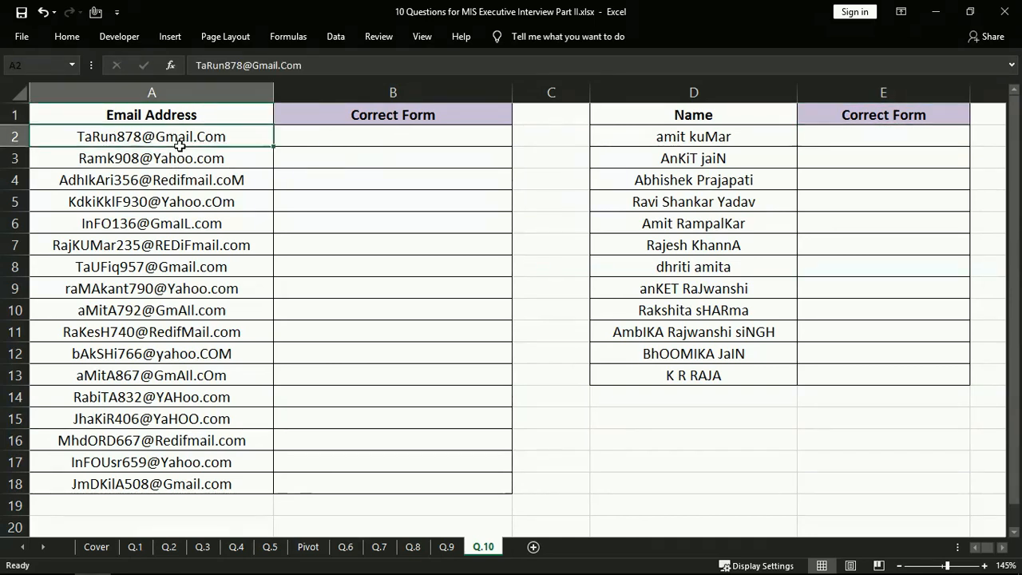
click(319, 138)
click(694, 138)
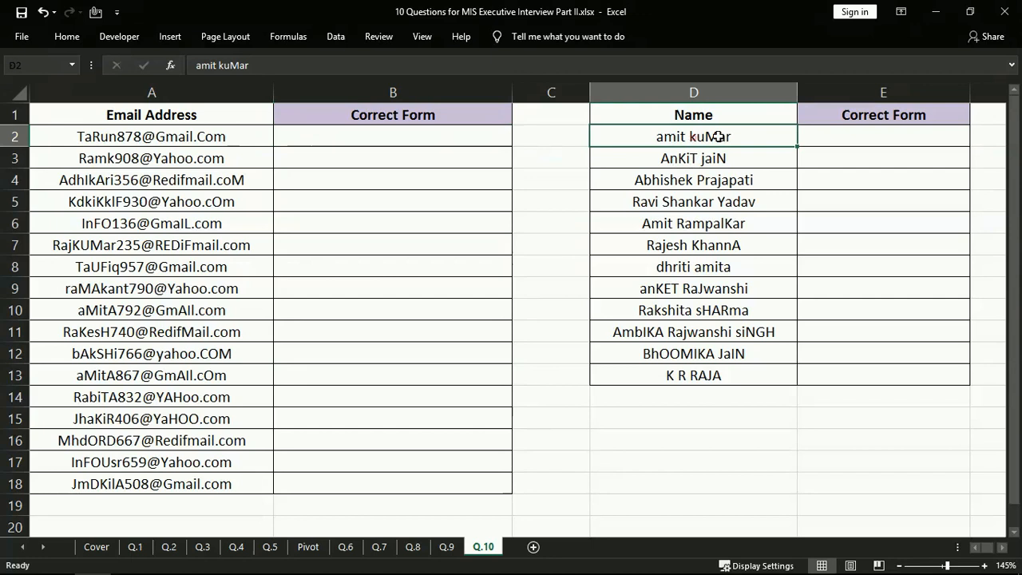
click(859, 144)
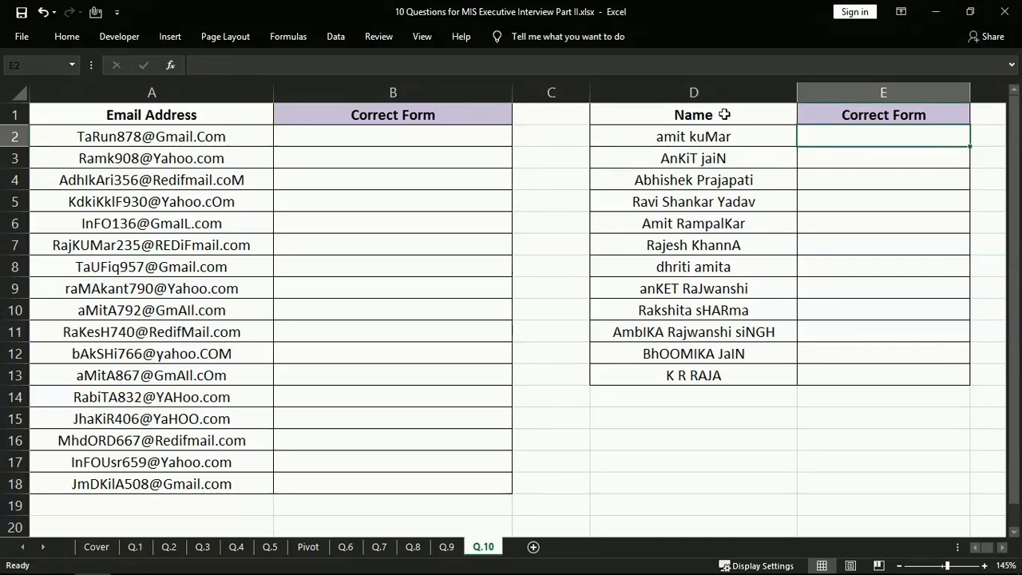
Enter =LOWER(A2) in B2 to convert the first email address to lowercase.
click(283, 139)
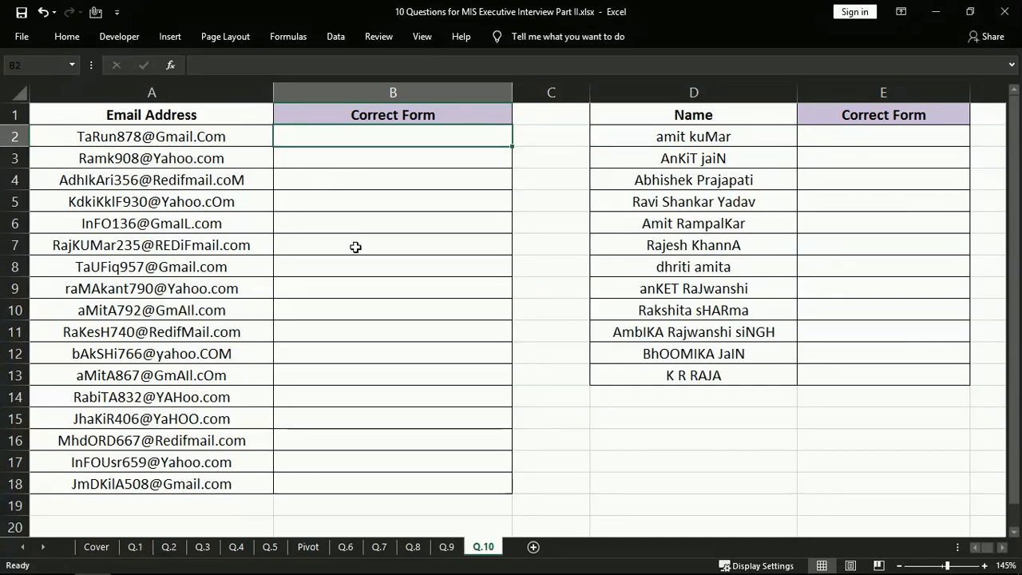
text(=)
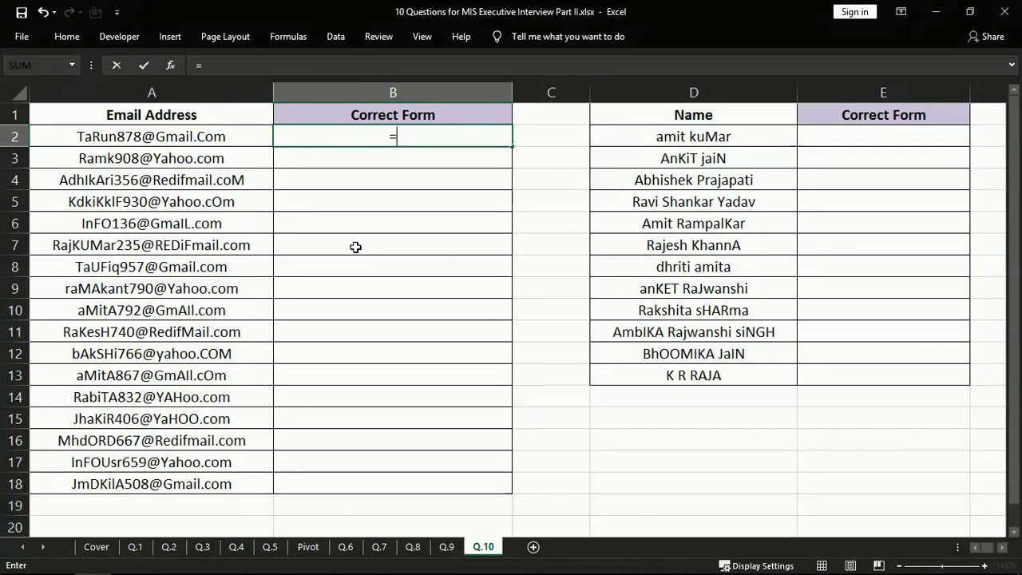
text(Low)
key(Tab)
key(Left)
text())
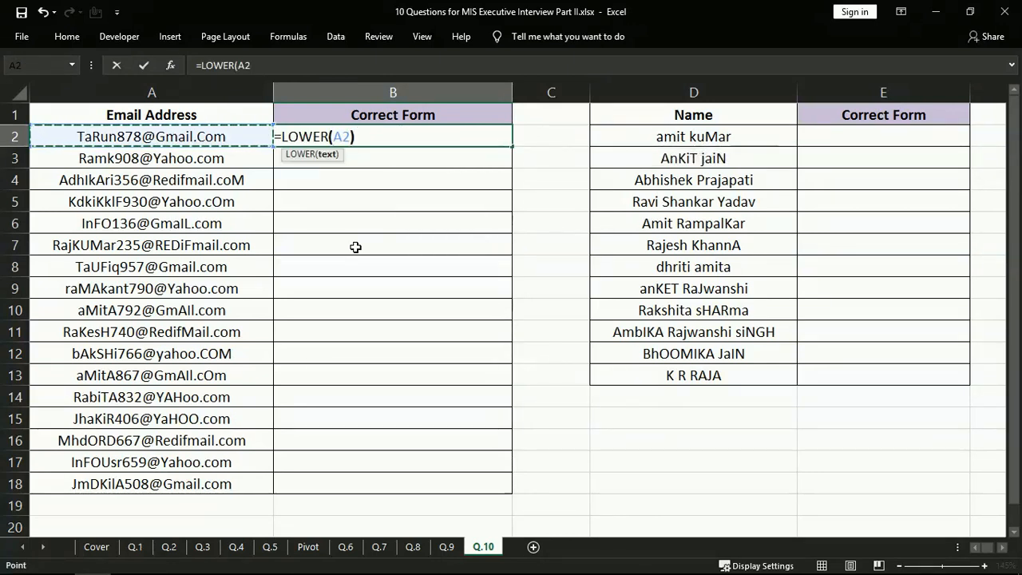
key(Return)
Fill the LOWER formula from B2 down to B18 in the email Correct Form column.
key(Left)
key(ctrl+Down)
key(Right)
key(ctrl+shift+Up)
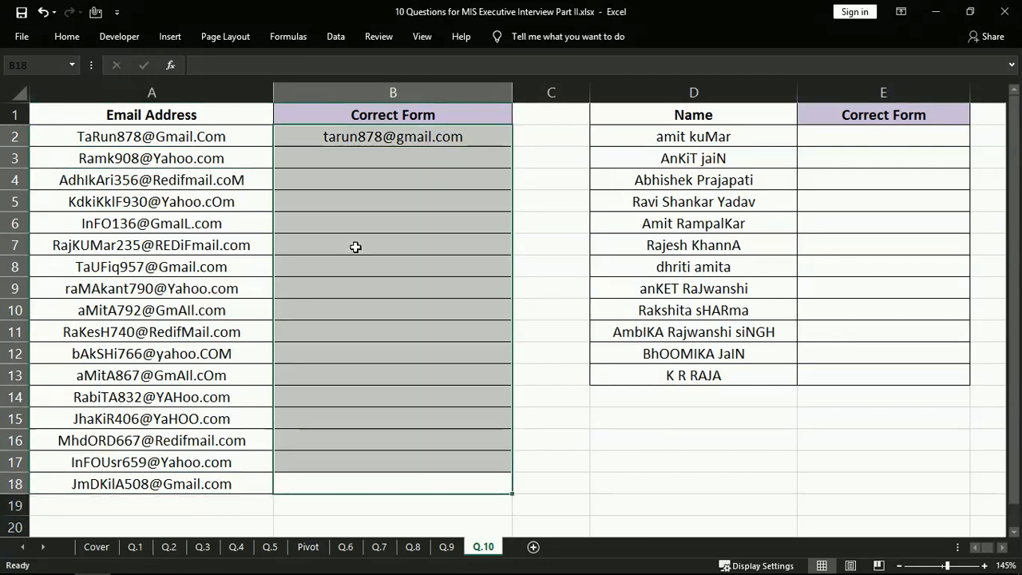
key(ctrl+d)
key(ctrl+Up)
key(Down)
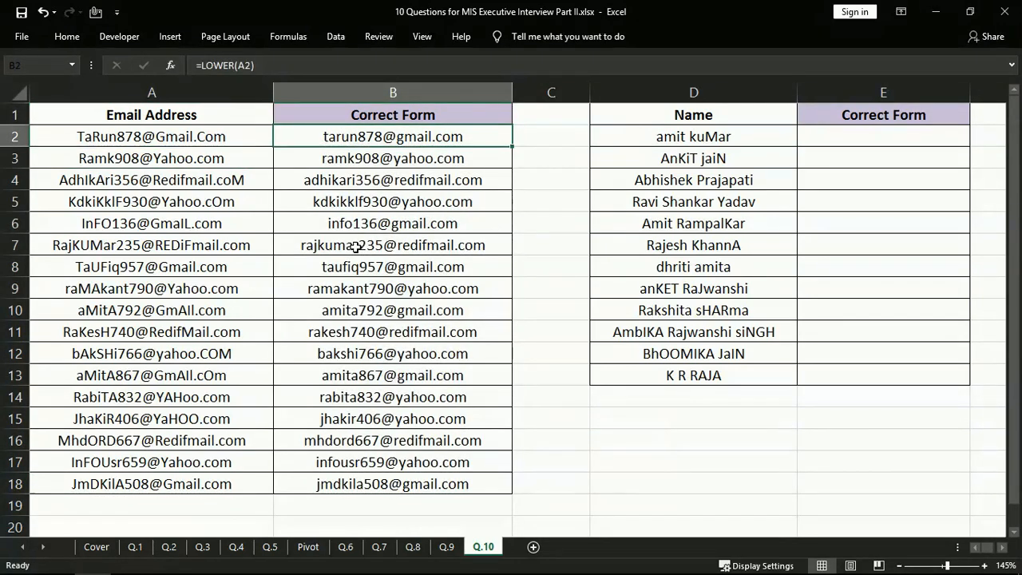
Enter =PROPER(D2) in E2 to convert the first name to proper case.
key(Right)
key(Right)
key(Right)
text(=)
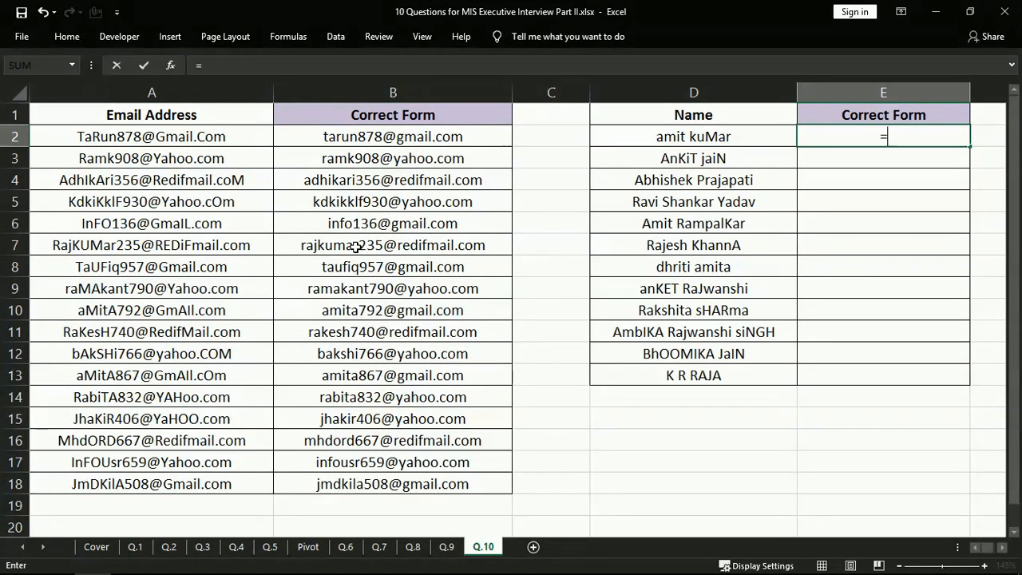
text(prop)
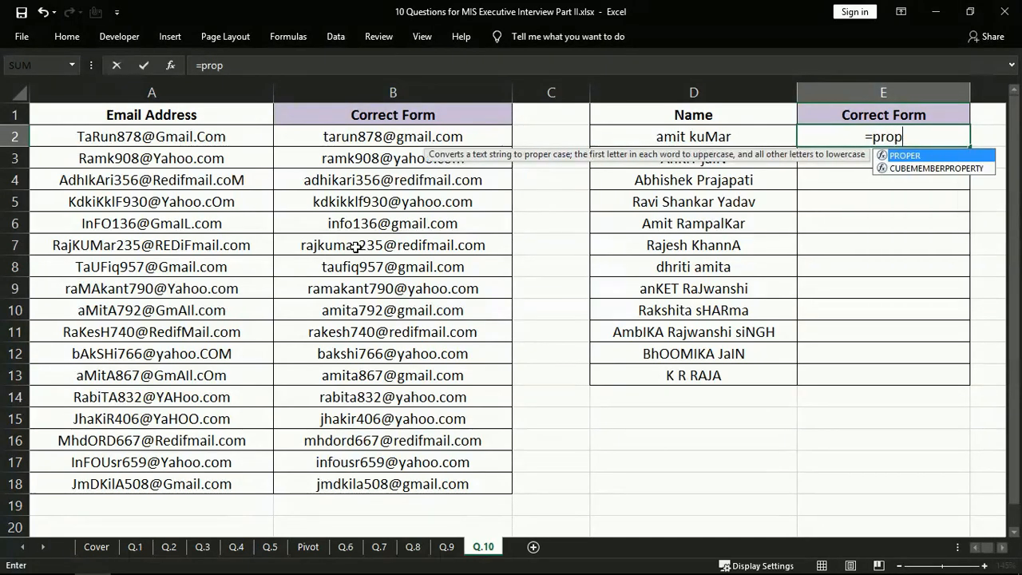
key(Tab)
key(Left)
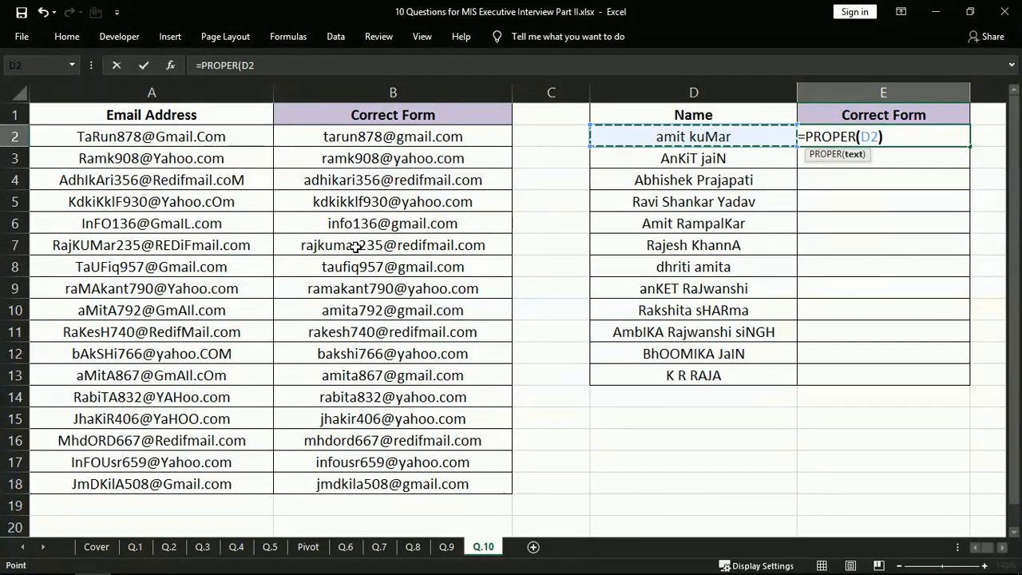
text())
key(Return)
Fill the PROPER formula from E2 down to E13 in the name Correct Form column.
key(Left)
key(ctrl+Down)
key(Right)
key(ctrl+shift+Up)
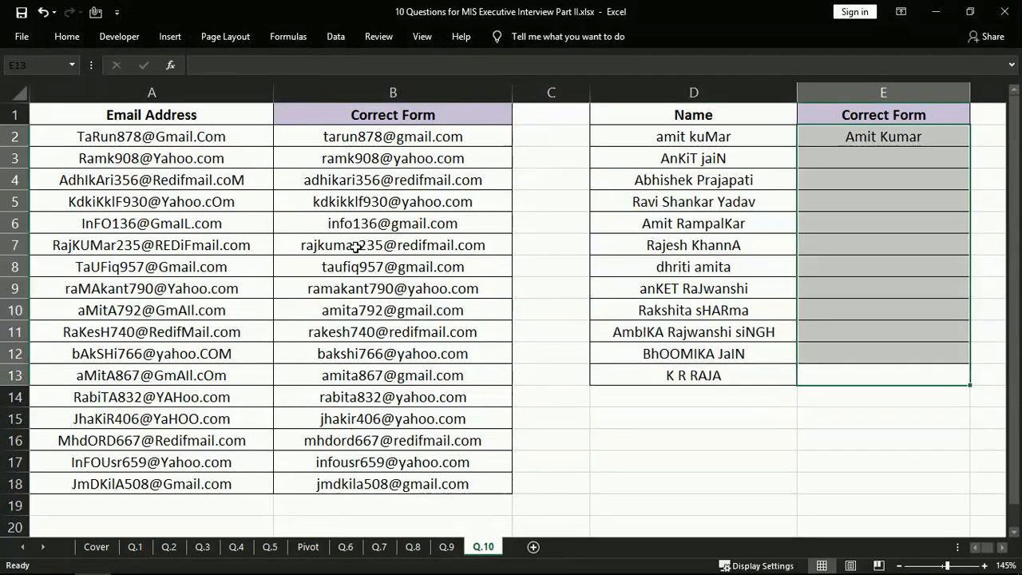
key(ctrl+d)
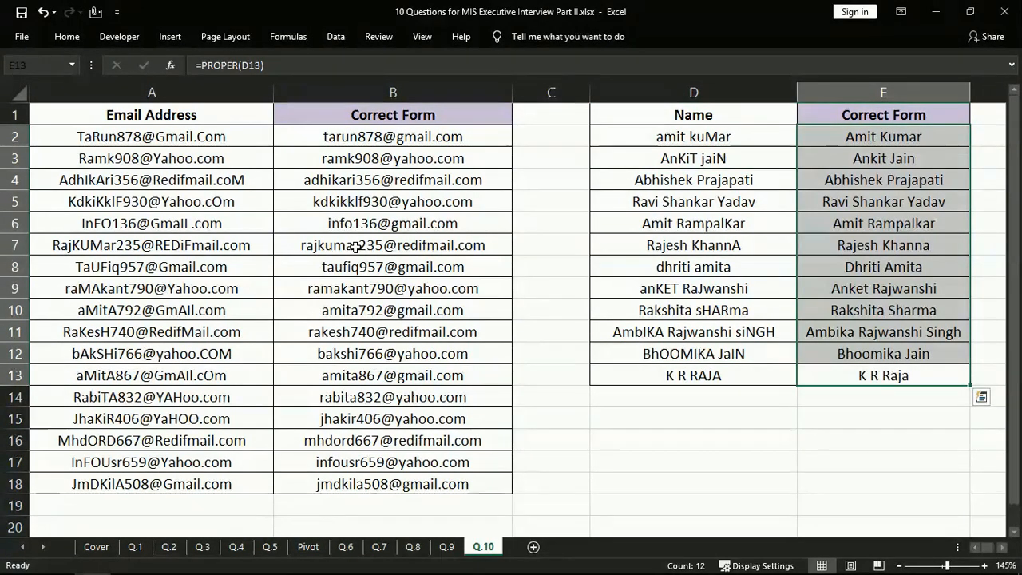
Review the proper-case names in column E, then check the LOWER formula in B2.
key(Up)
key(Up)
key(Up)
key(Up)
key(Up)
key(Up)
key(Up)
key(Up)
key(Up)
key(Up)
key(Up)
key(Up)
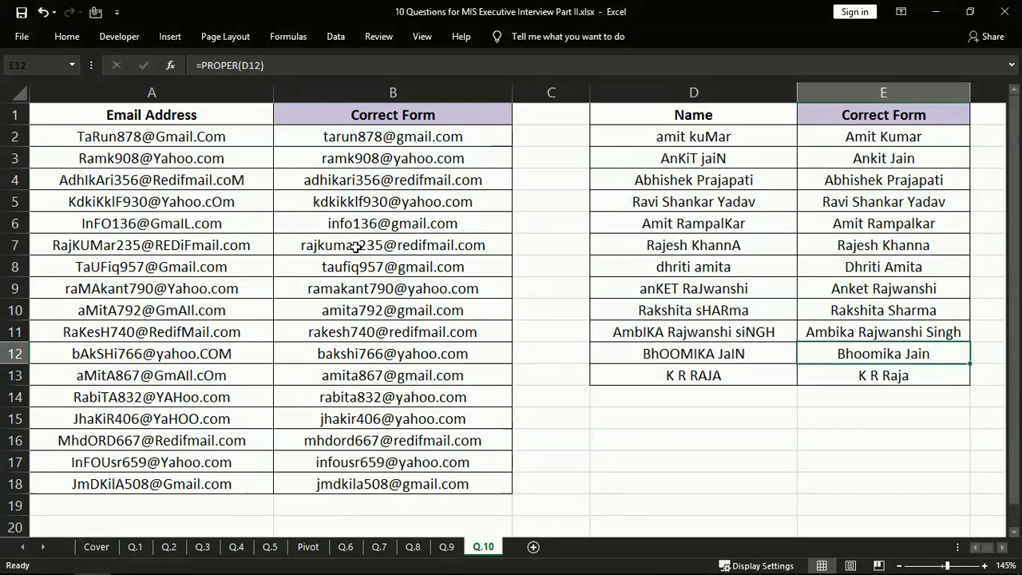
key(Left)
key(Left)
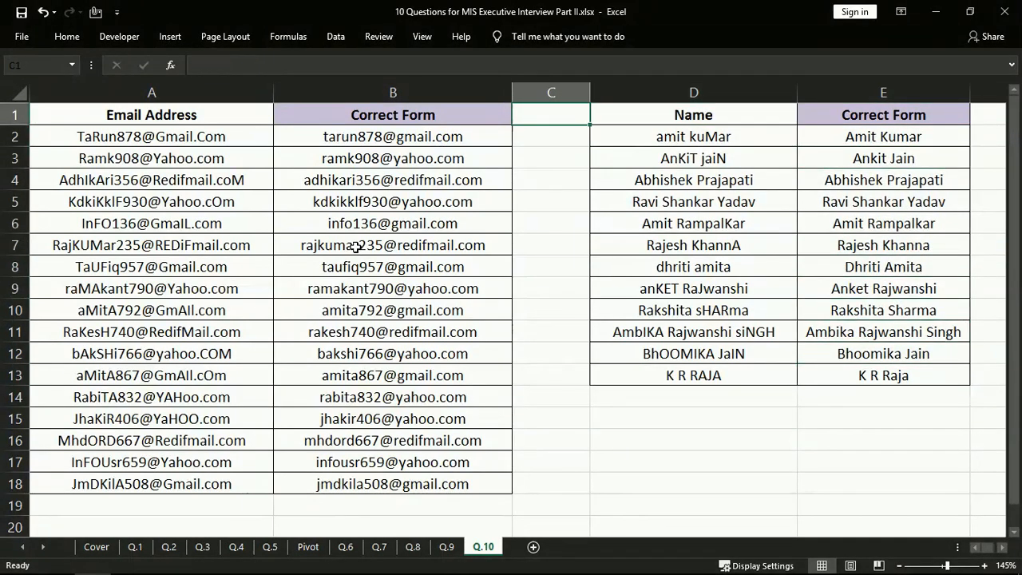
key(Left)
key(Down)
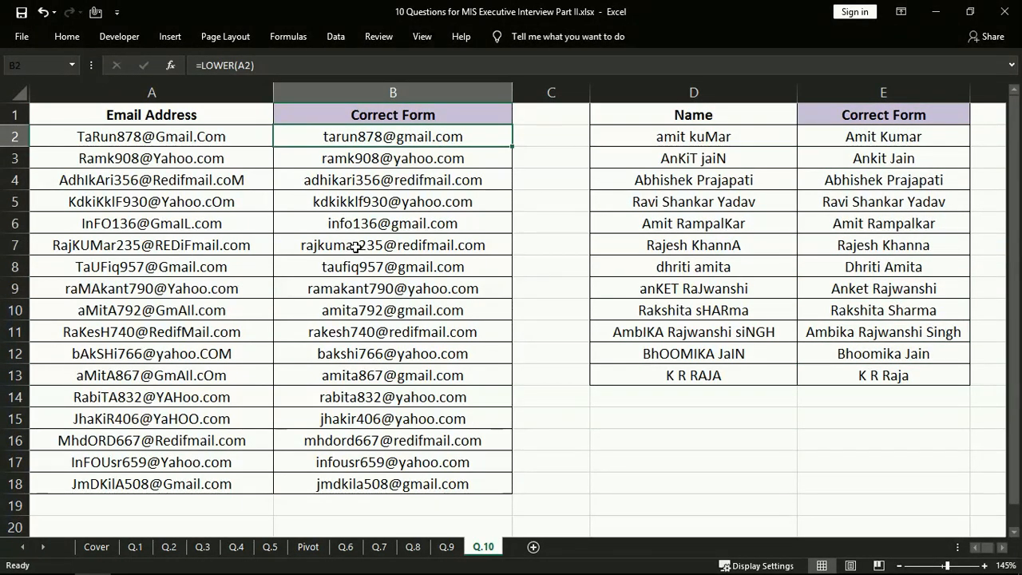